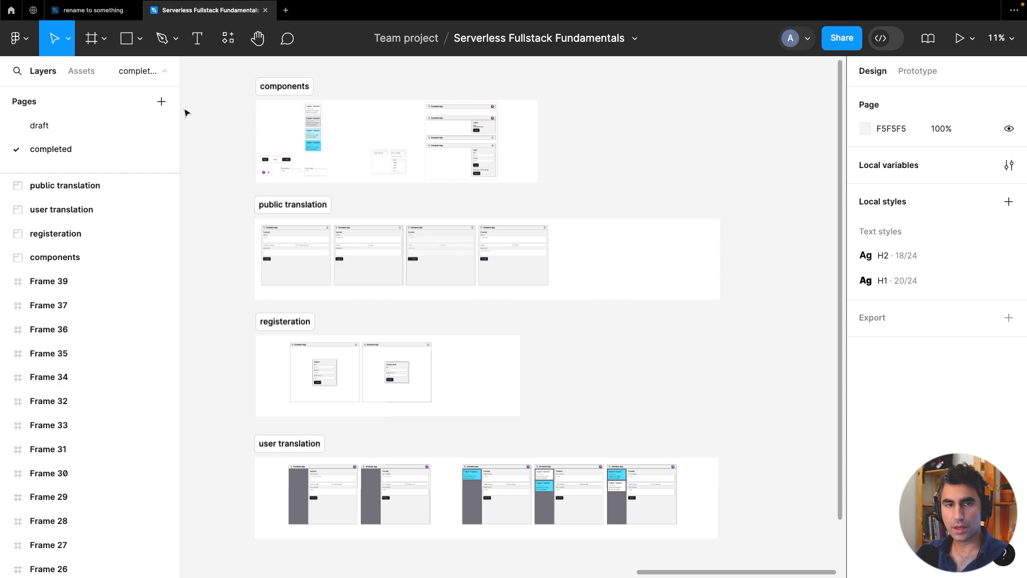
# Switch to the "rename to something" file and set its page background color to ABABAB
pyautogui.click(104, 14)
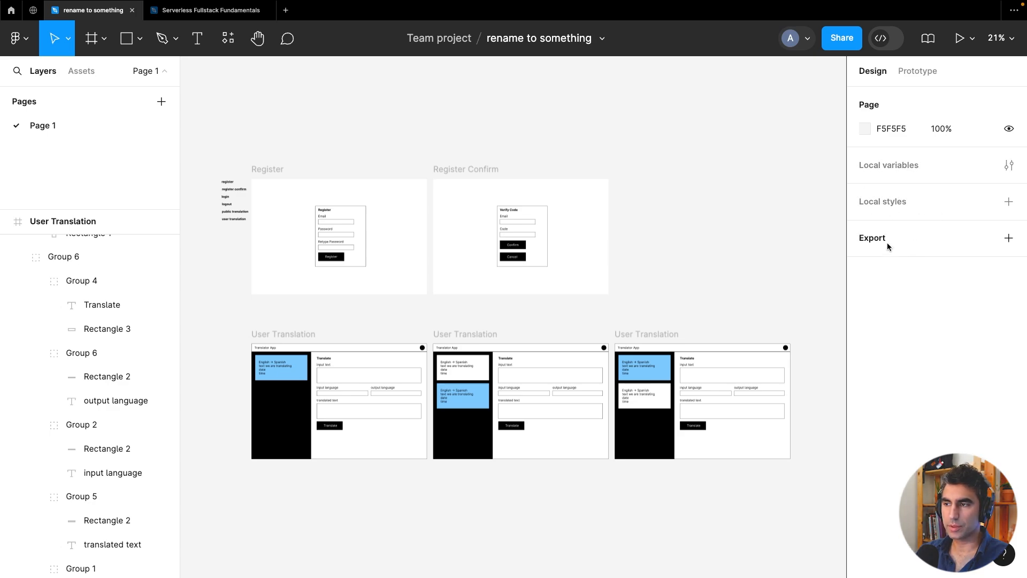
pyautogui.click(866, 127)
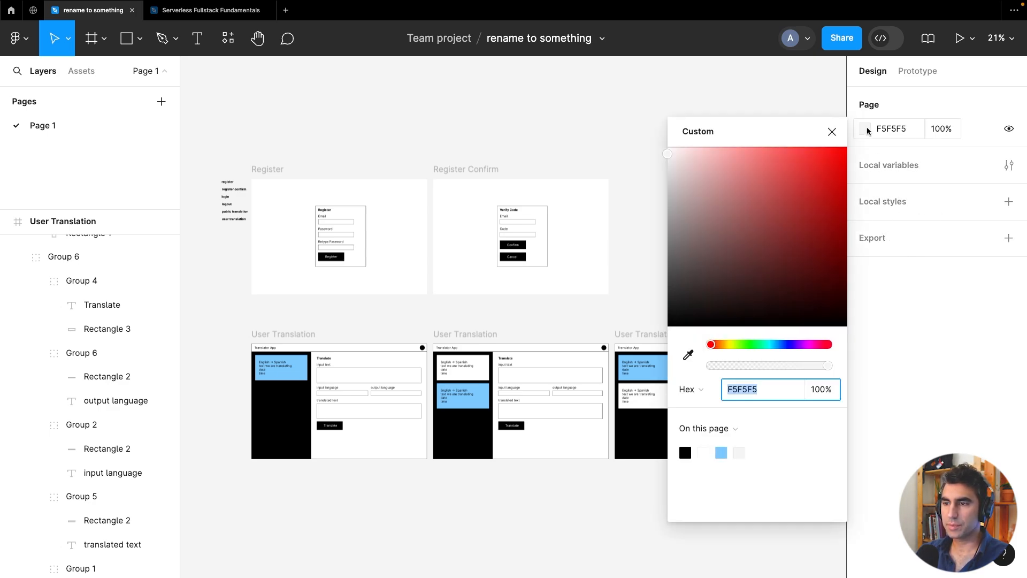
pyautogui.moveTo(706, 180); pyautogui.dragTo(655, 210)
pyautogui.click(557, 103)
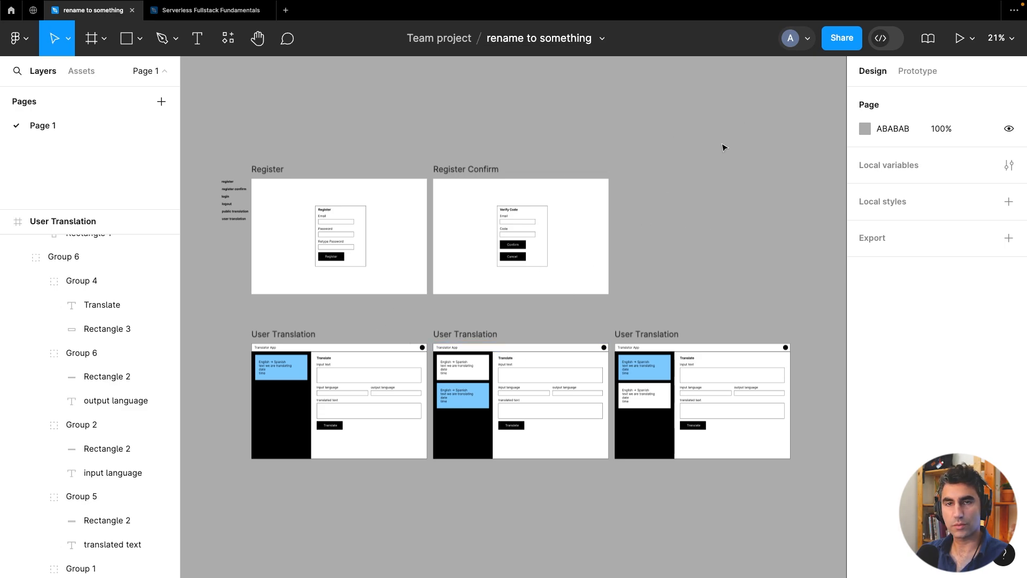
# Create a local color variable named white in Collection 1, keeping the default value
pyautogui.click(1008, 166)
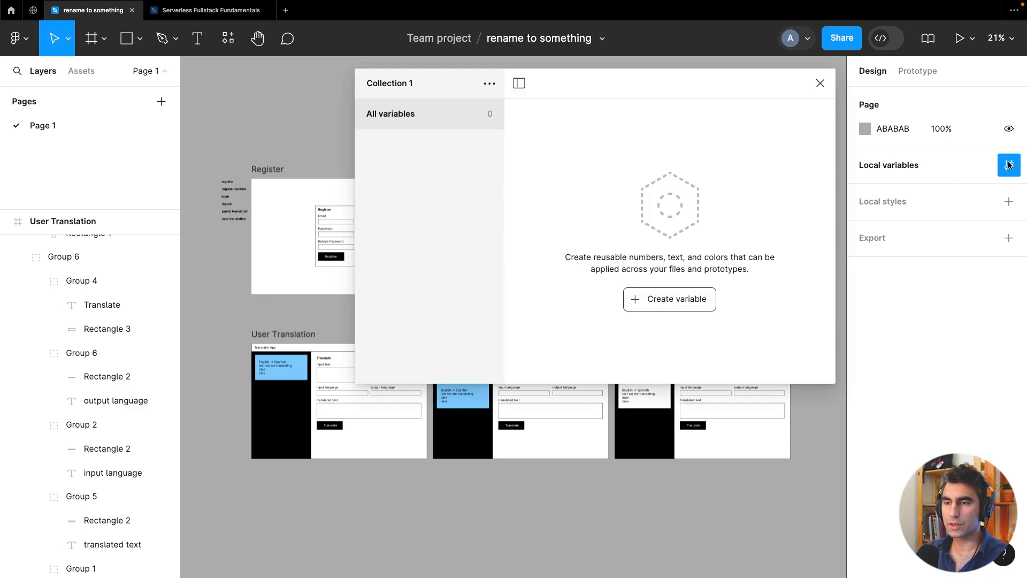
pyautogui.moveTo(645, 81); pyautogui.dragTo(677, 153)
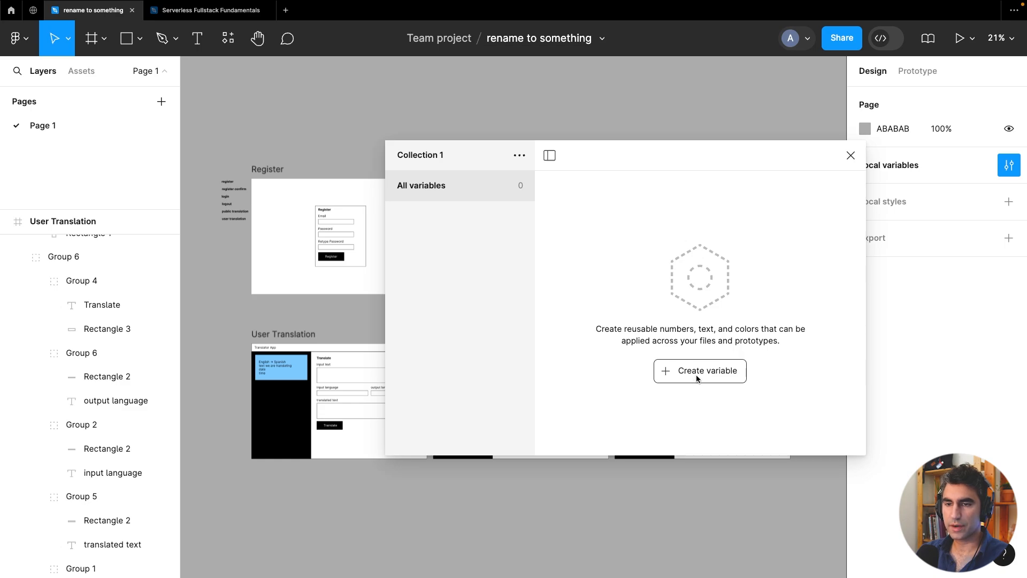
pyautogui.click(520, 156)
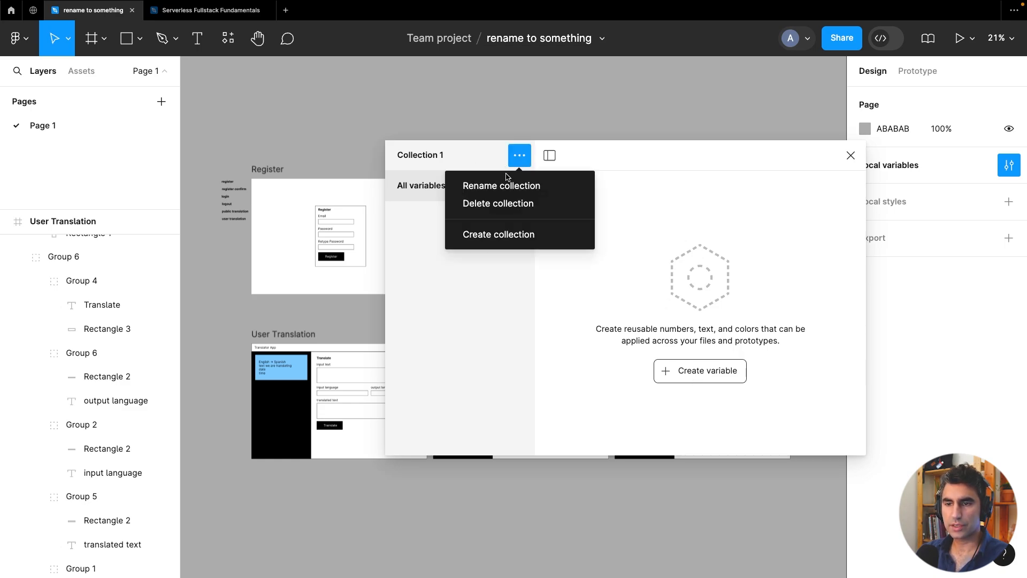
pyautogui.click(762, 353)
pyautogui.click(740, 370)
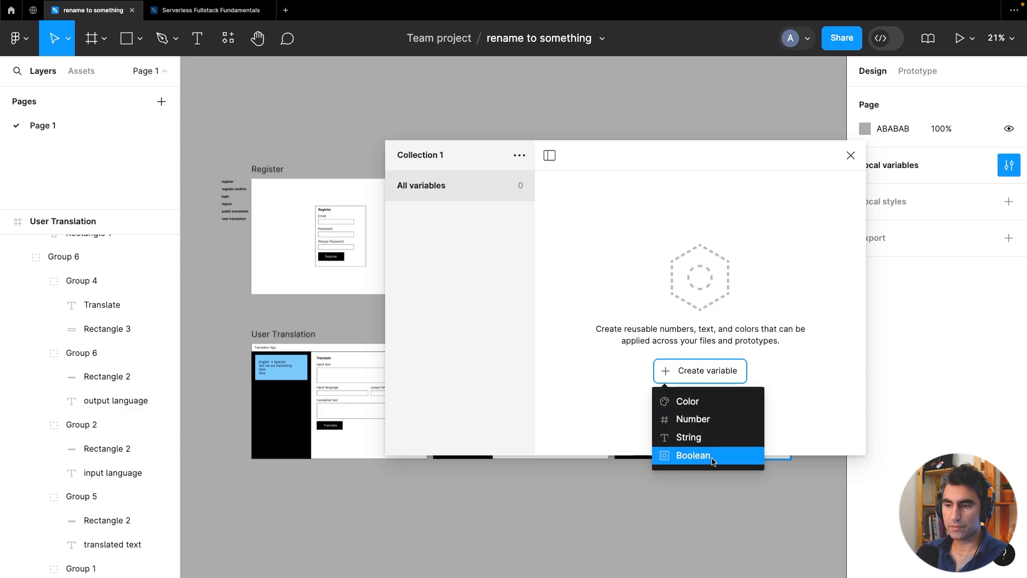
pyautogui.click(722, 402)
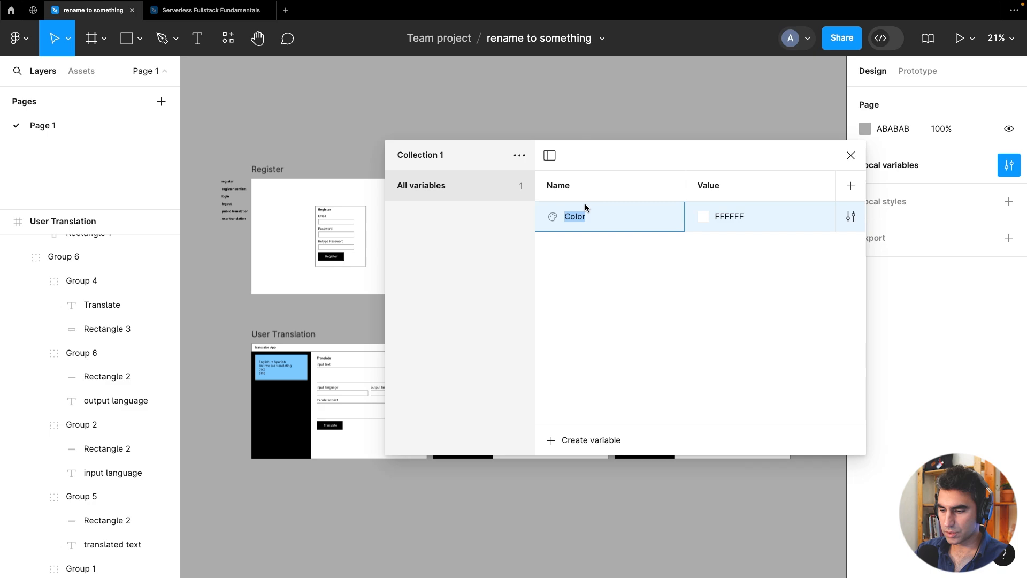
pyautogui.write('white')
pyautogui.press('Return')
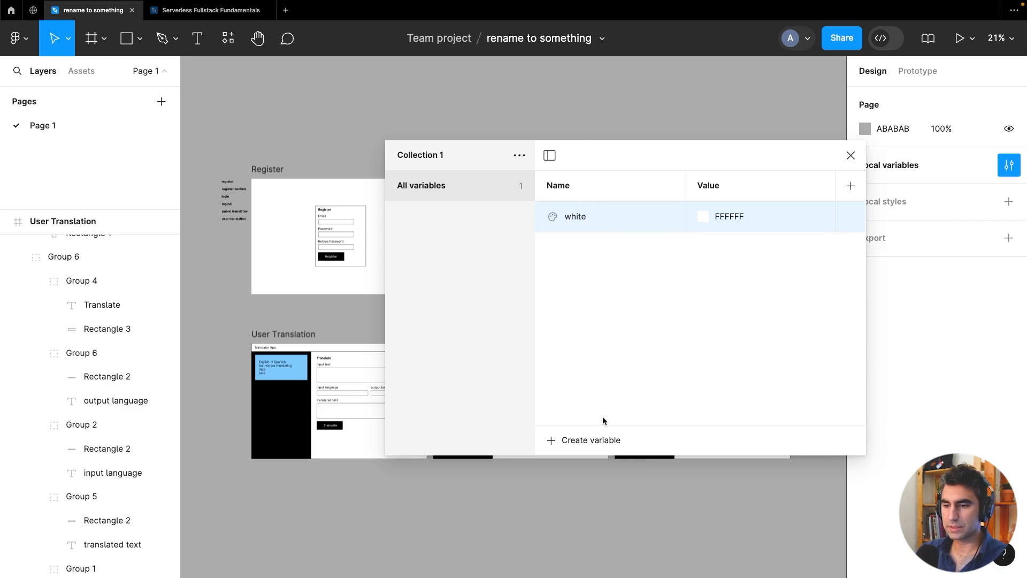
# Add two more color variables named black and gray to the collection
pyautogui.click(598, 439)
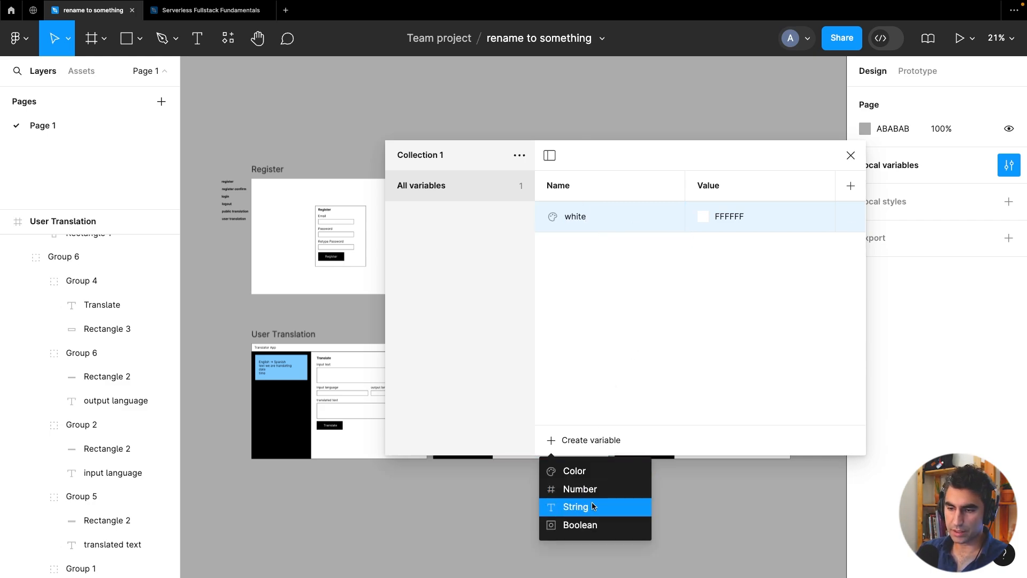
pyautogui.click(599, 471)
pyautogui.write('black')
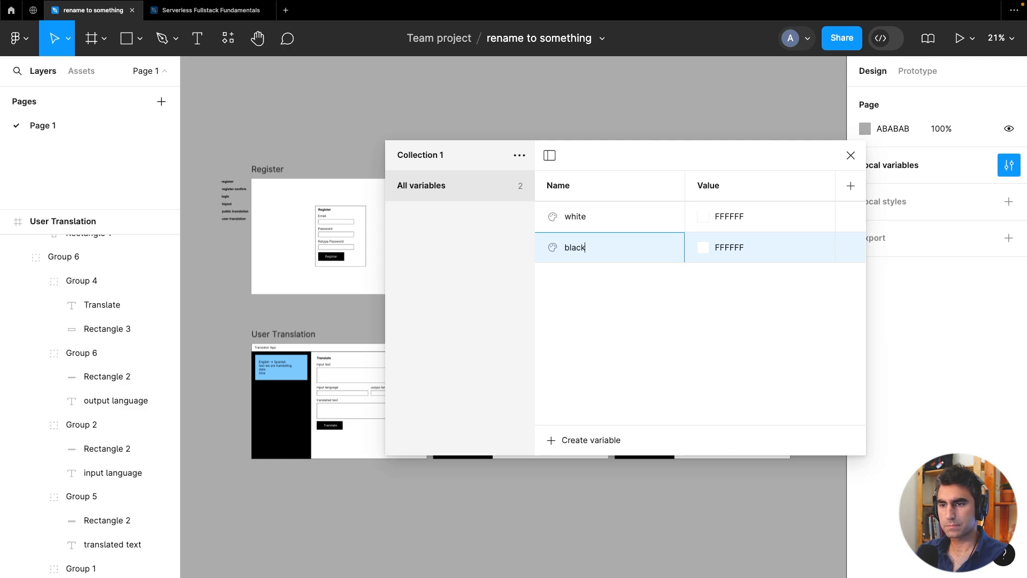
pyautogui.press('Return')
pyautogui.click(603, 440)
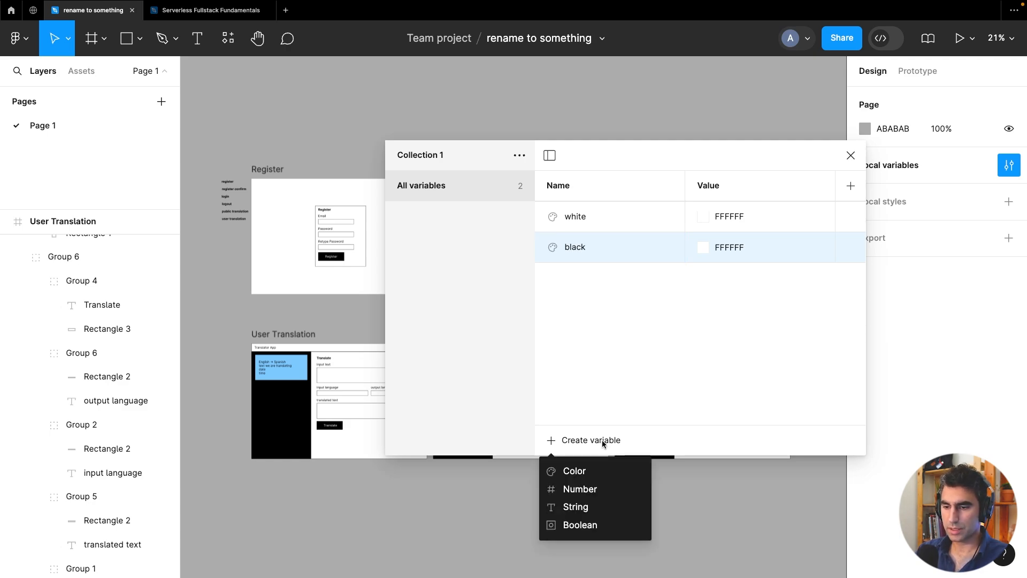
pyautogui.click(598, 480)
pyautogui.write('gray')
pyautogui.press('Return')
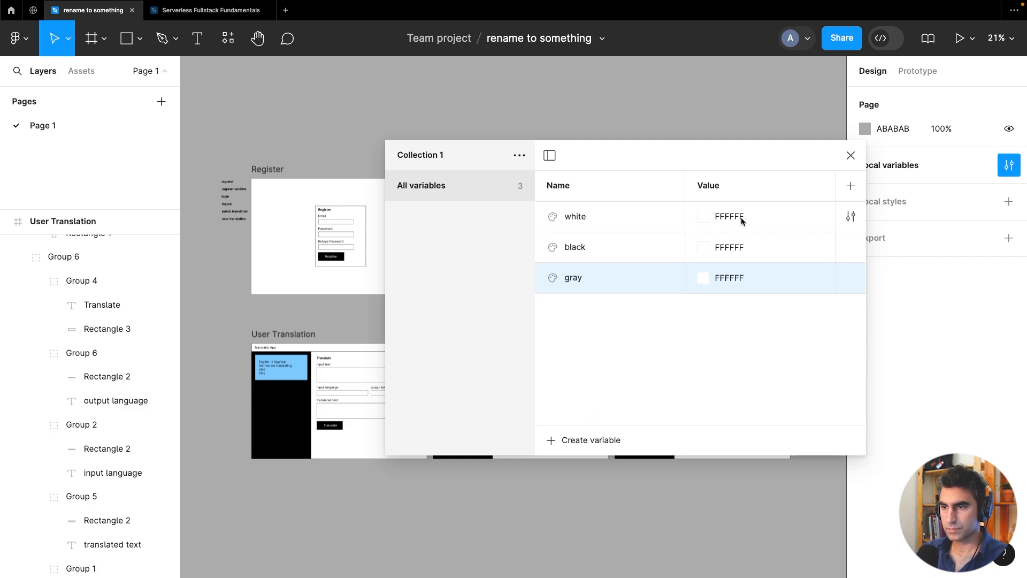
# Set the black variable's value to 000000
pyautogui.click(711, 247)
pyautogui.write('00')
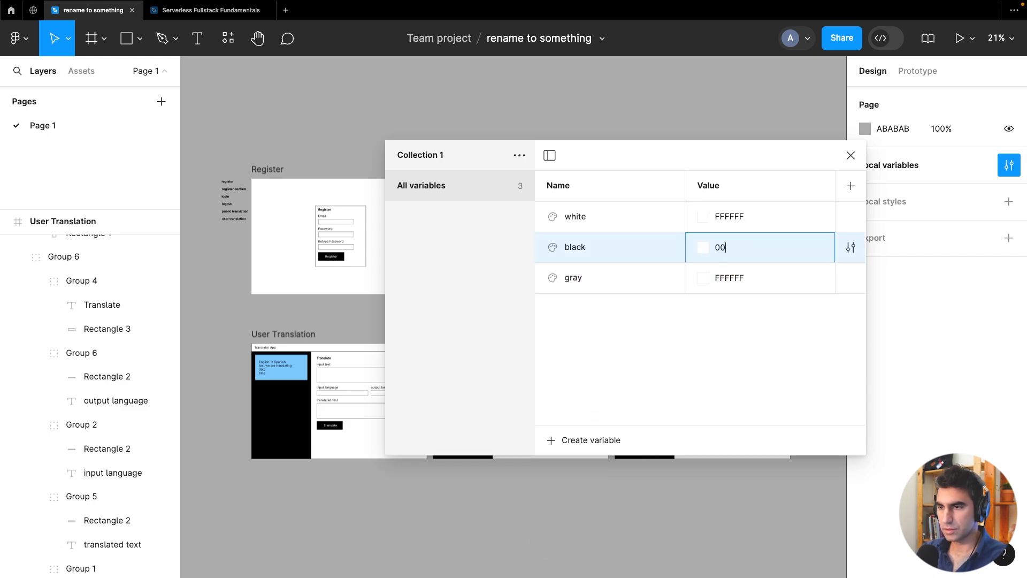
pyautogui.write('00000')
pyautogui.press('Return')
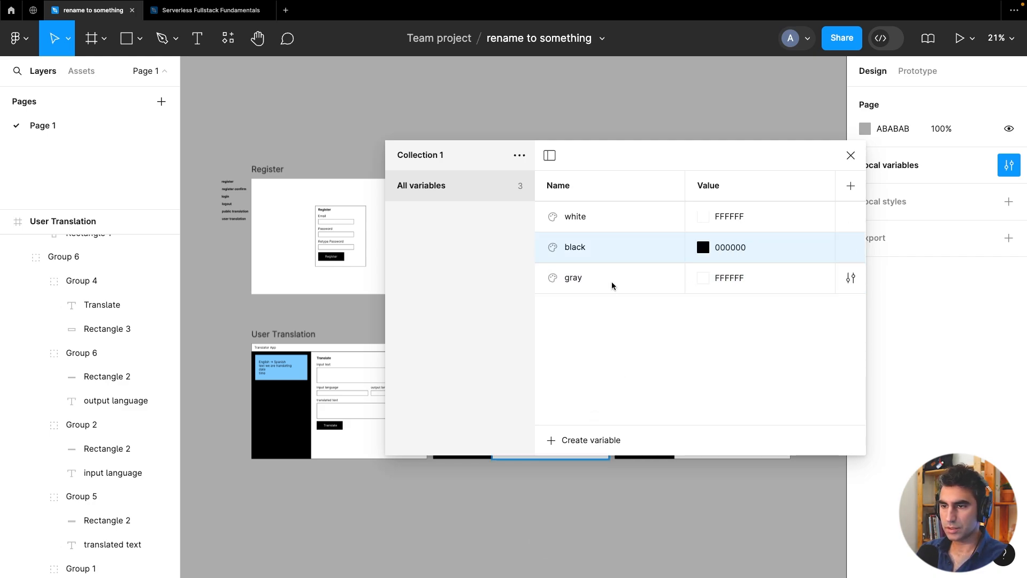
# Set the gray variable's color value to 818181
pyautogui.click(700, 281)
pyautogui.moveTo(715, 277); pyautogui.dragTo(677, 286)
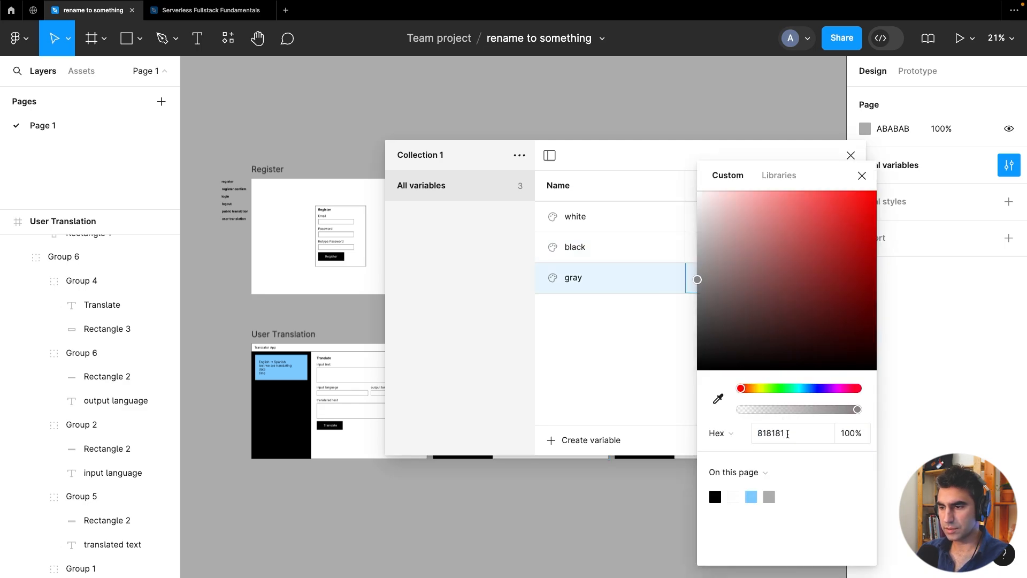
pyautogui.click(771, 433)
pyautogui.write('dddddd')
pyautogui.press('Return')
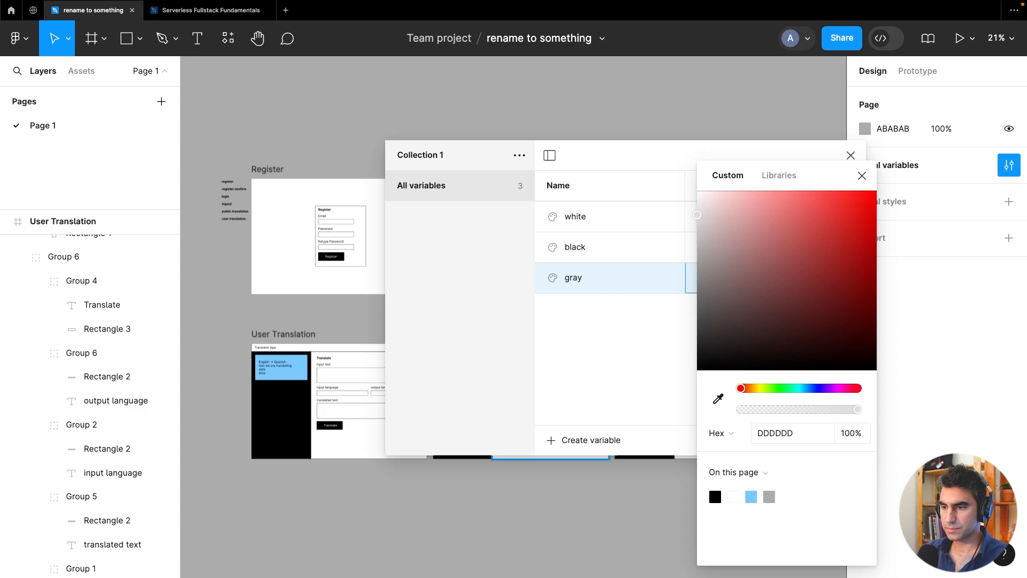
pyautogui.moveTo(666, 287); pyautogui.dragTo(659, 284)
pyautogui.click(670, 381)
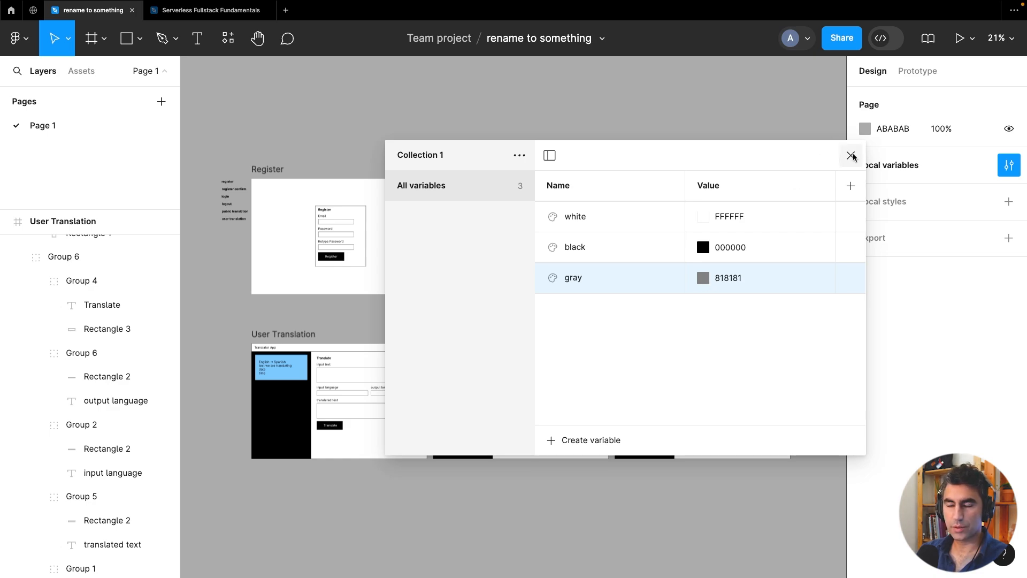
# Add a color variable named red with the value FF0000 and close the variables window
pyautogui.click(581, 440)
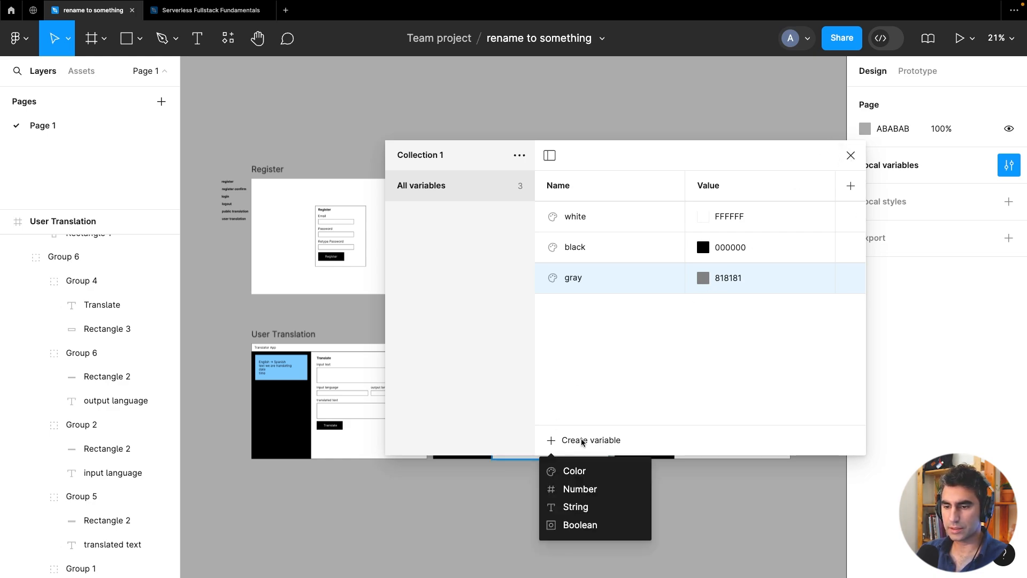
pyautogui.click(597, 471)
pyautogui.write('red')
pyautogui.press('Return')
pyautogui.click(705, 315)
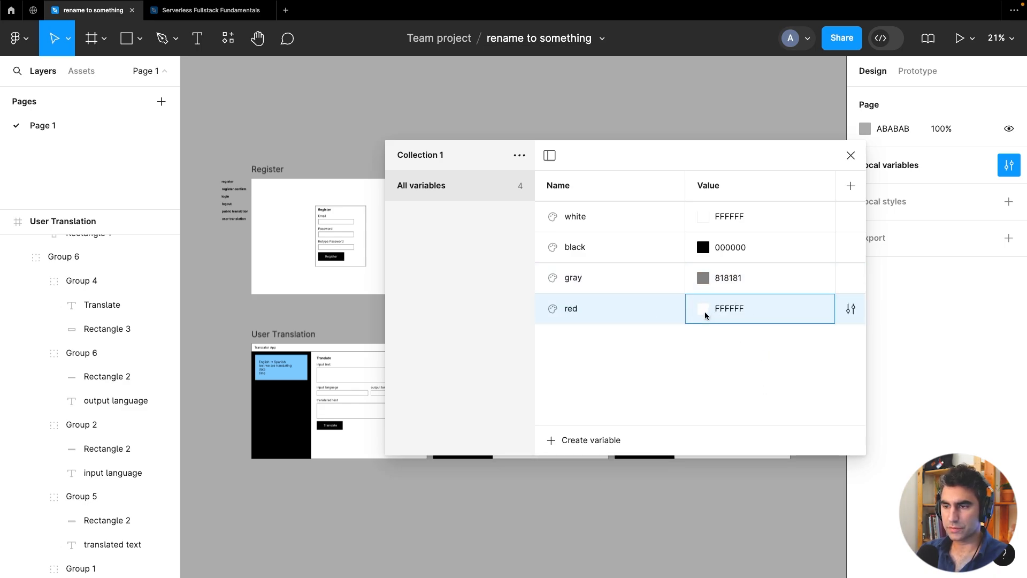
pyautogui.click(705, 315)
pyautogui.write('FF0000')
pyautogui.click(861, 171)
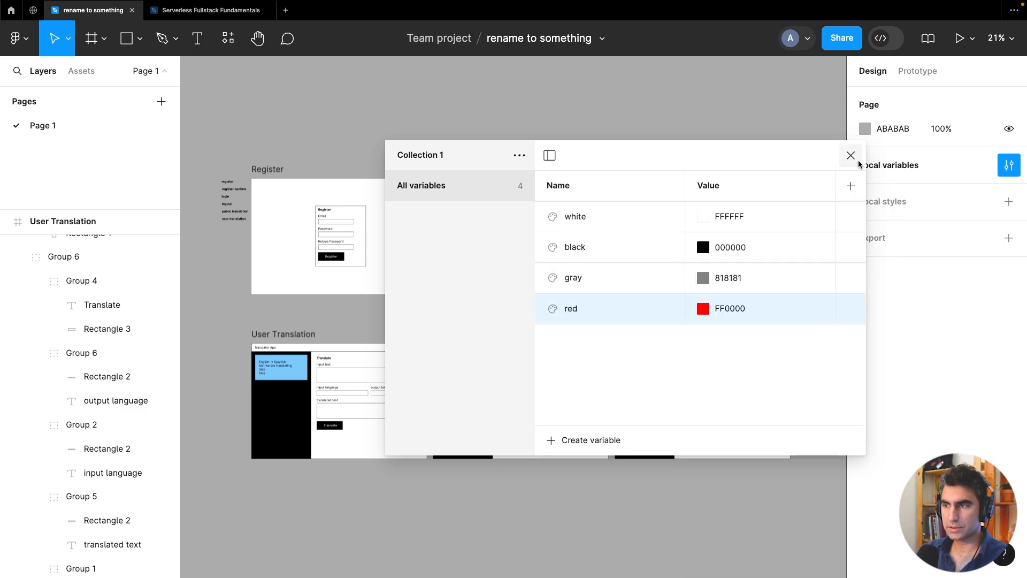
pyautogui.click(850, 155)
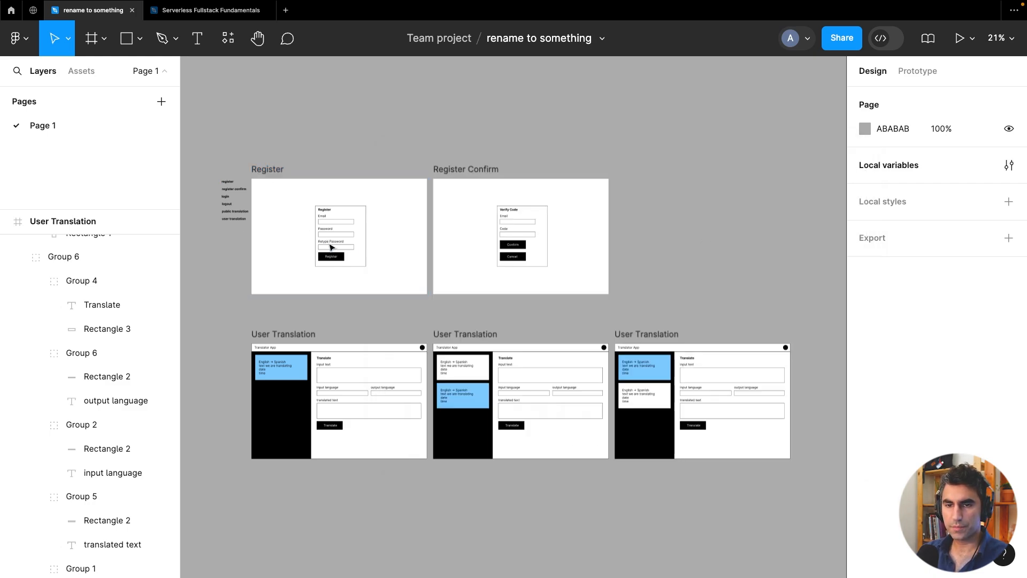
# Apply the black color variable to the fill of the Register button's rectangle in the Register frame
pyautogui.click(330, 262)
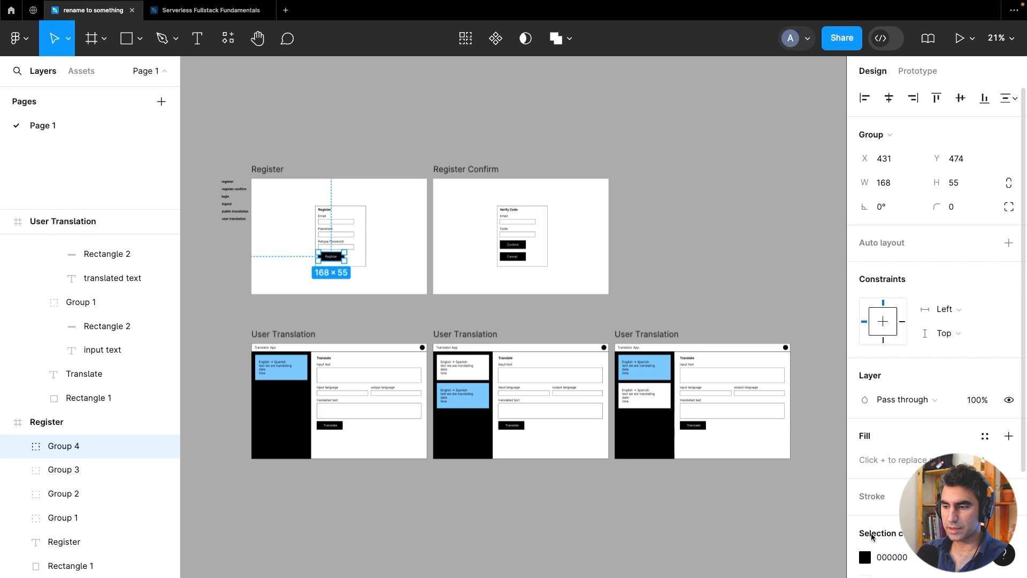
pyautogui.scroll(-5, 867, 529)
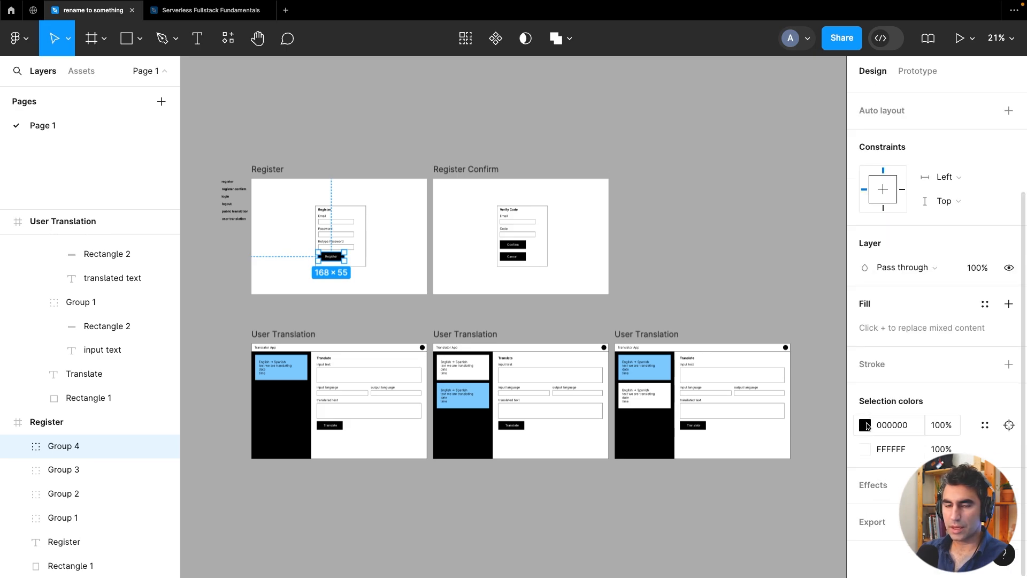
pyautogui.scroll(10, 298, 274)
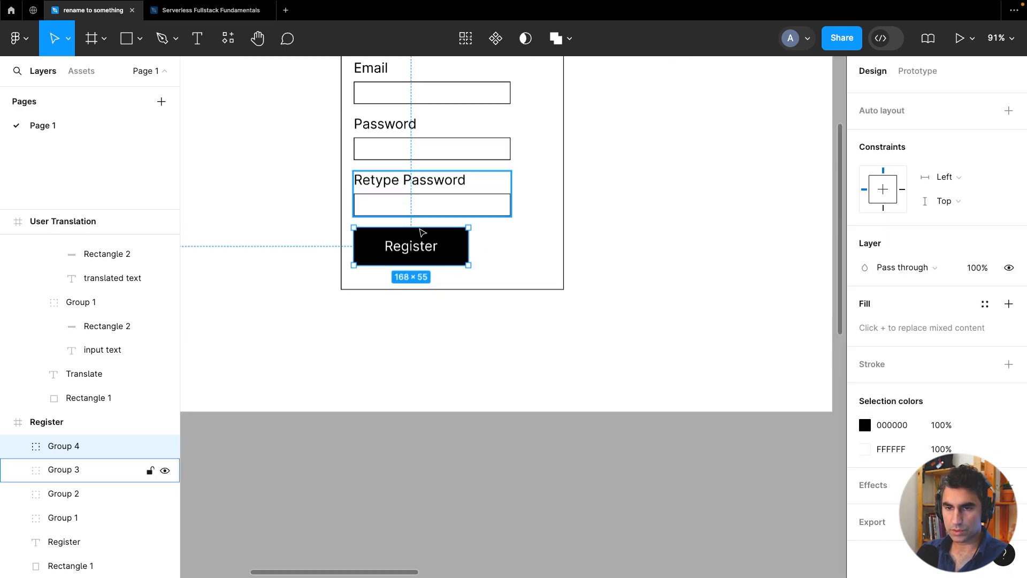
pyautogui.scroll(3, 589, 291)
pyautogui.doubleClick(484, 302)
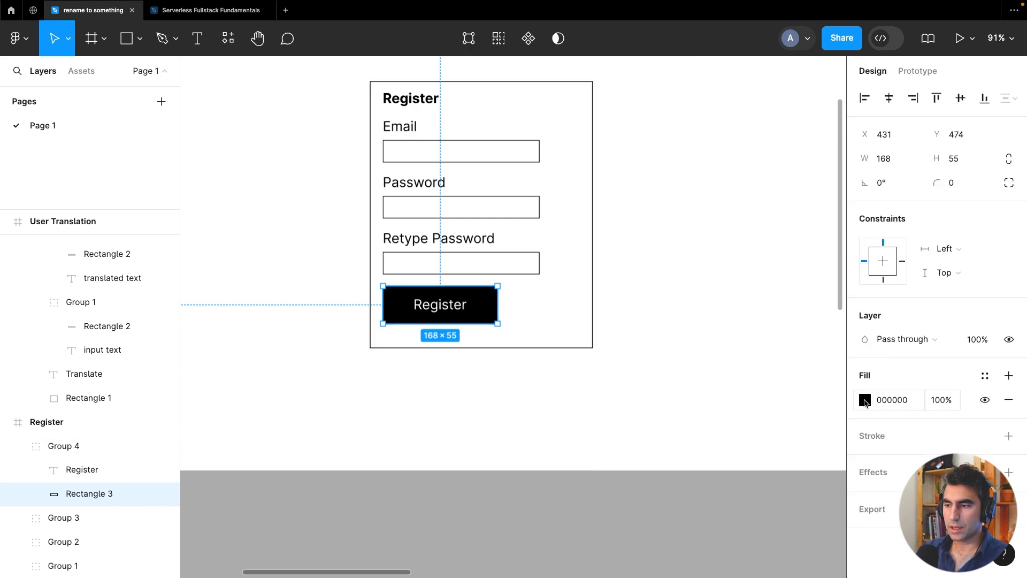
pyautogui.click(865, 400)
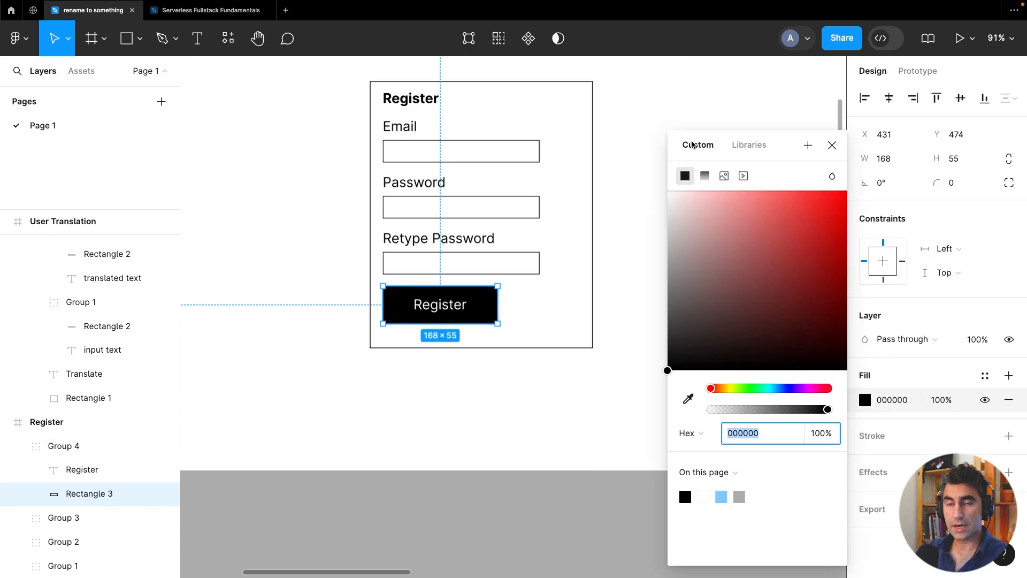
pyautogui.click(740, 146)
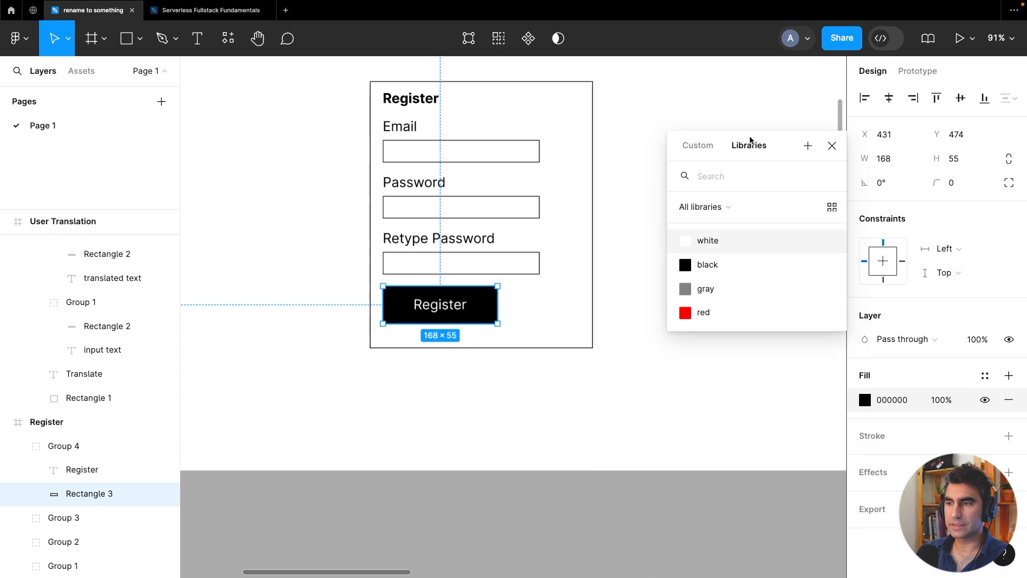
pyautogui.click(712, 268)
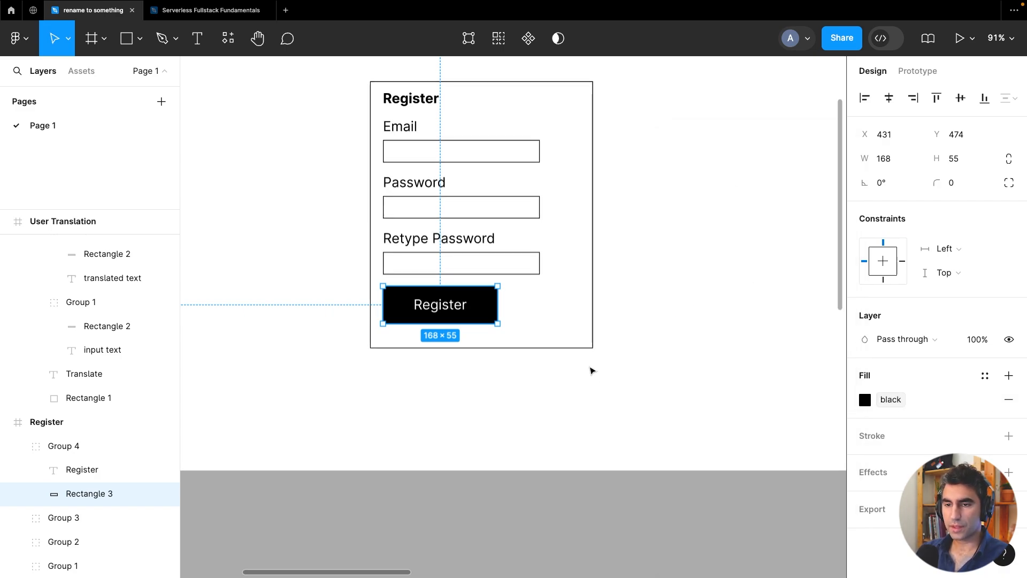
# Replace the 000000 selection color of the Register Confirm frame with the black color variable
pyautogui.scroll(-5, 591, 369)
pyautogui.scroll(-5, 592, 369)
pyautogui.moveTo(791, 355); pyautogui.dragTo(745, 314)
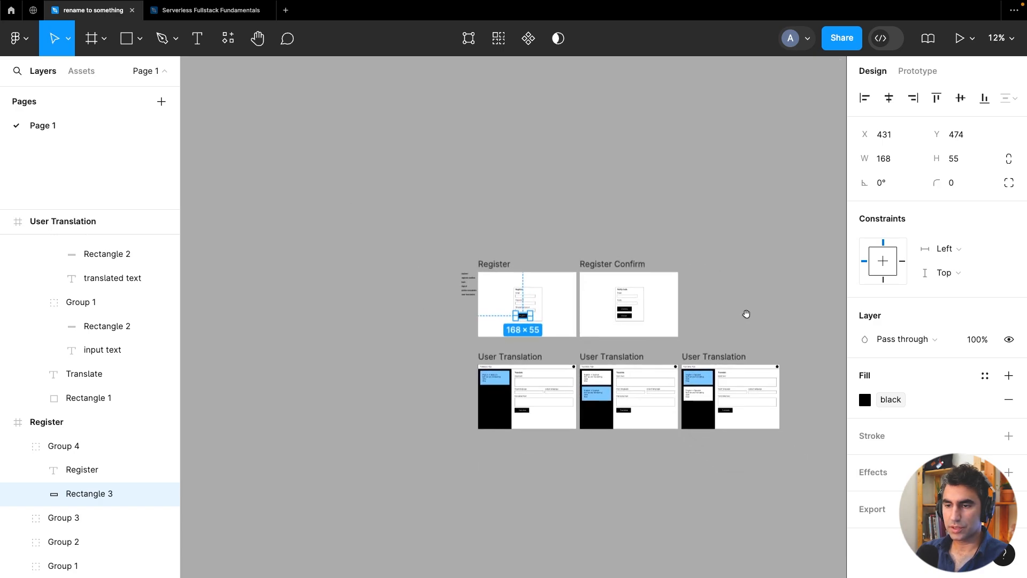
pyautogui.scroll(3, 749, 313)
pyautogui.scroll(-2, 740, 319)
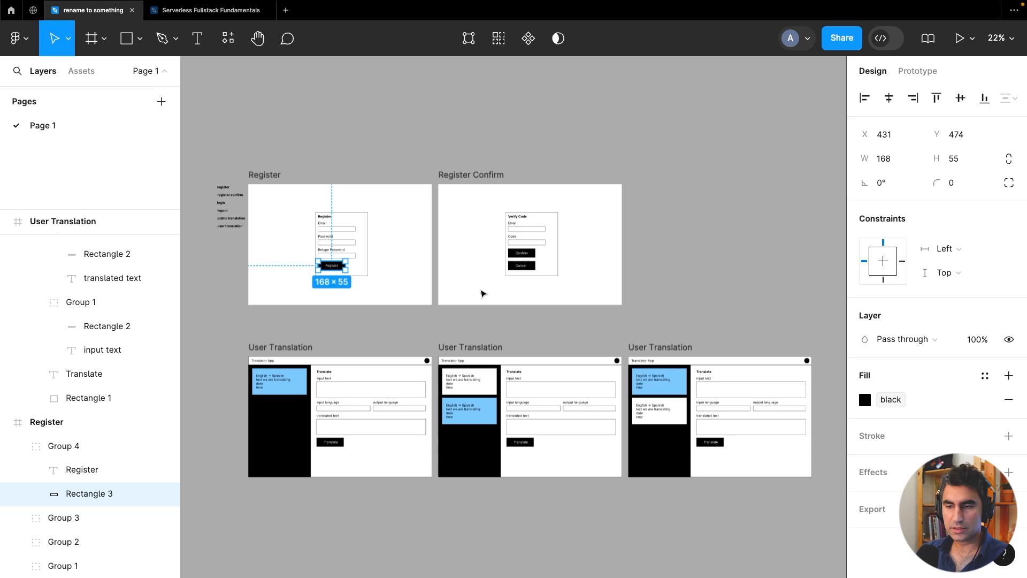
pyautogui.click(487, 181)
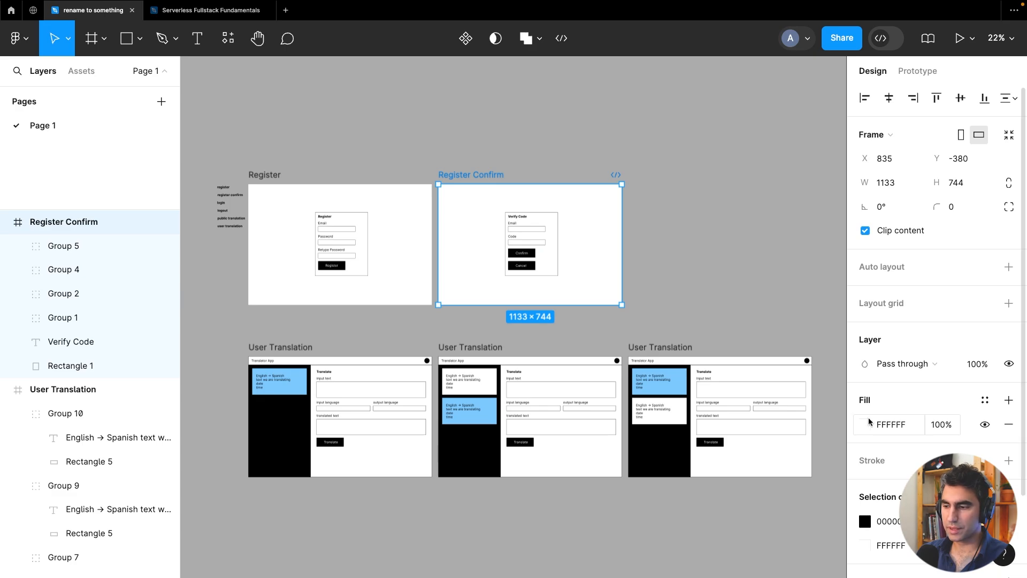
pyautogui.scroll(-2, 868, 419)
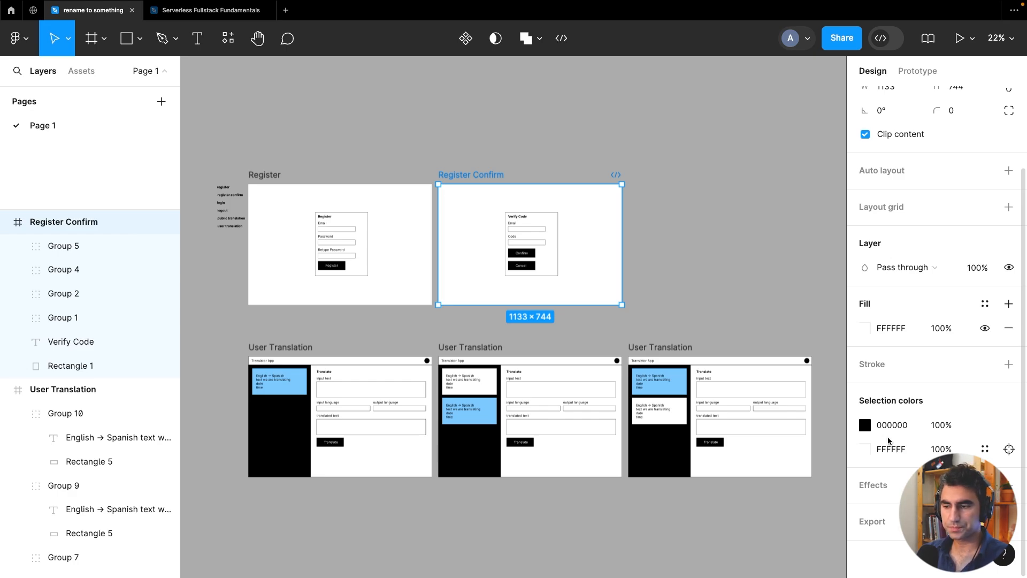
pyautogui.click(865, 418)
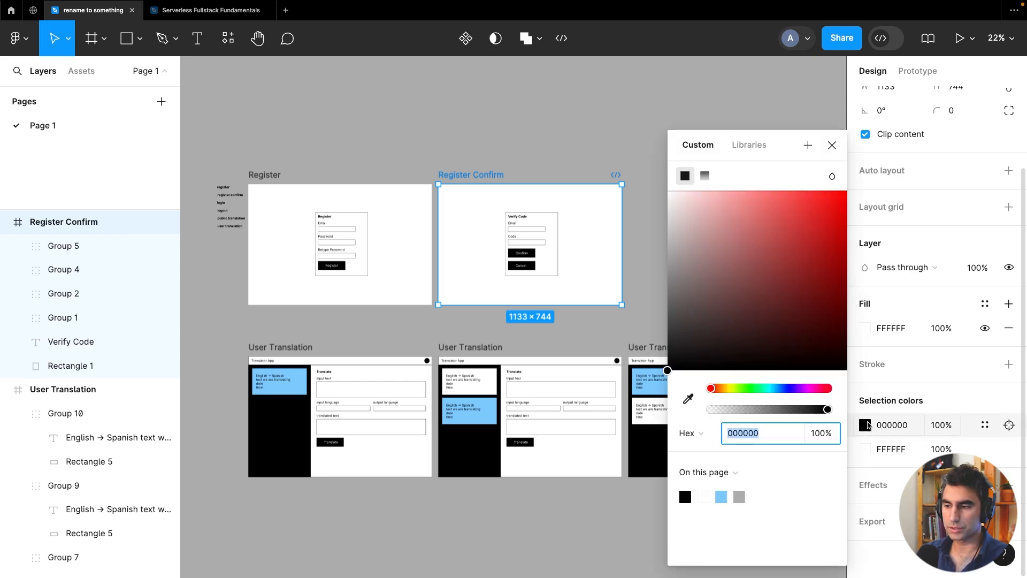
pyautogui.click(749, 145)
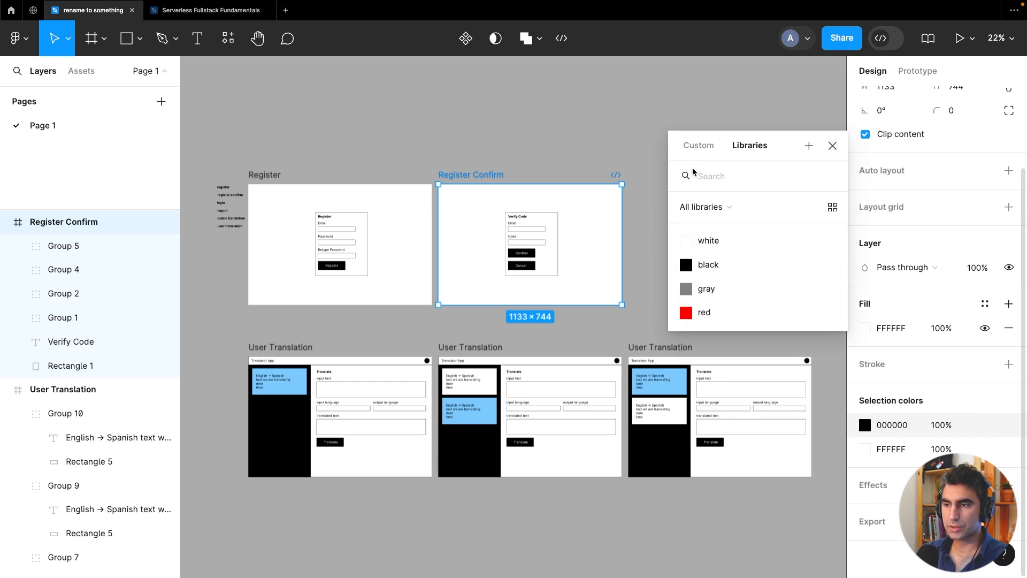
pyautogui.click(710, 264)
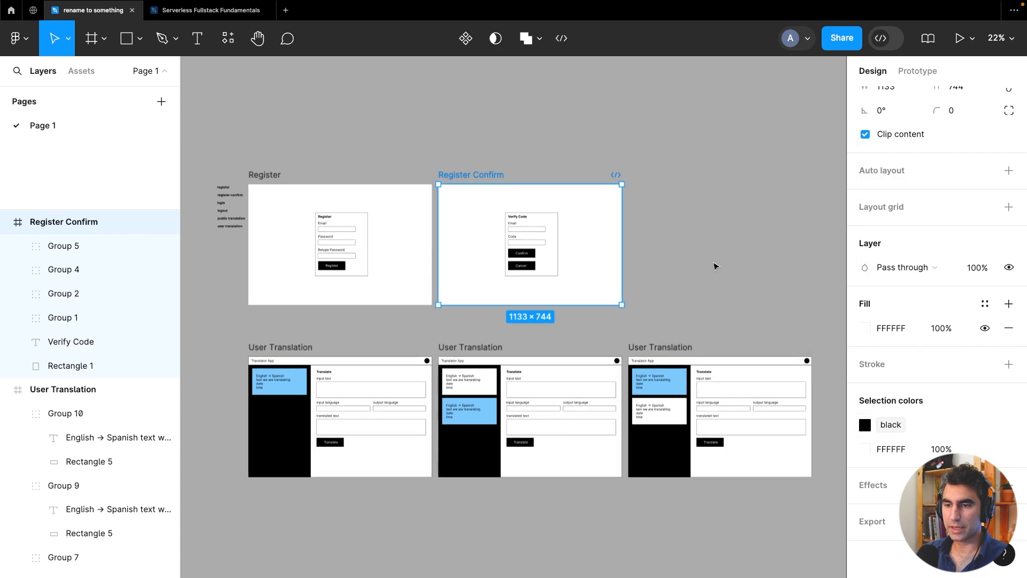
# Check the color assignments of the Confirm button group and the card rectangle in the Register Confirm frame
pyautogui.click(556, 248)
pyautogui.click(80, 246)
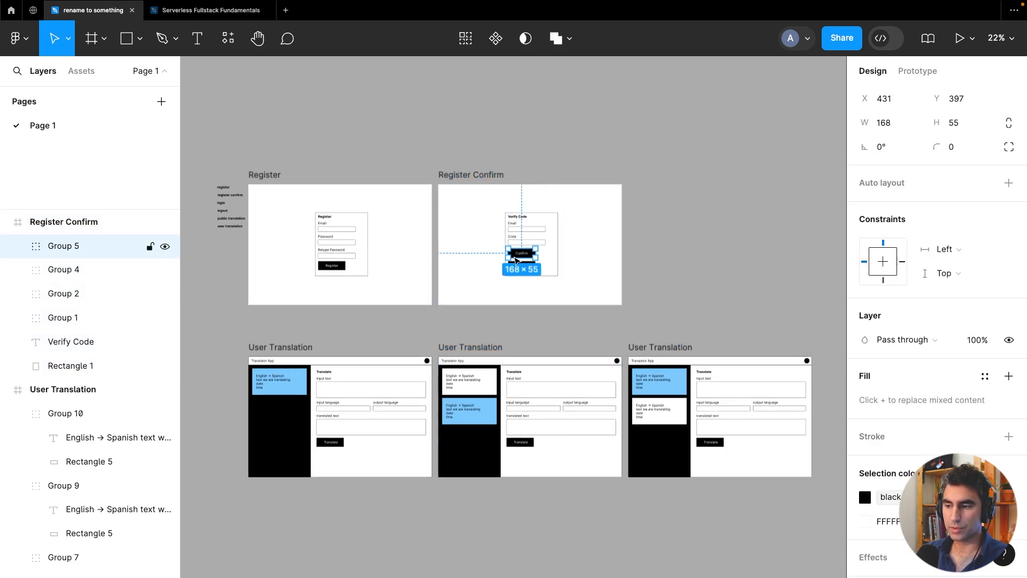
pyautogui.scroll(-3, 894, 477)
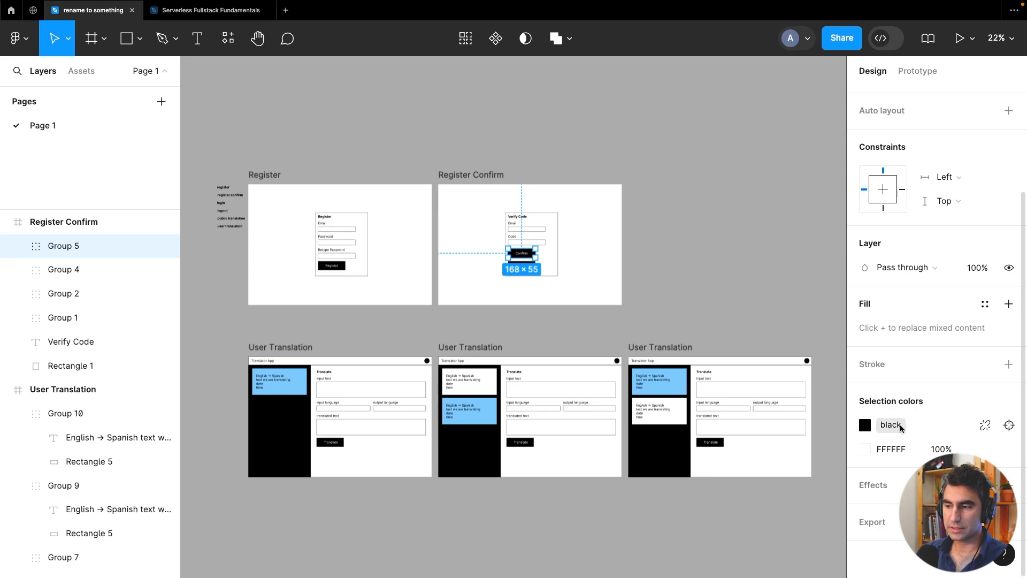
pyautogui.click(556, 228)
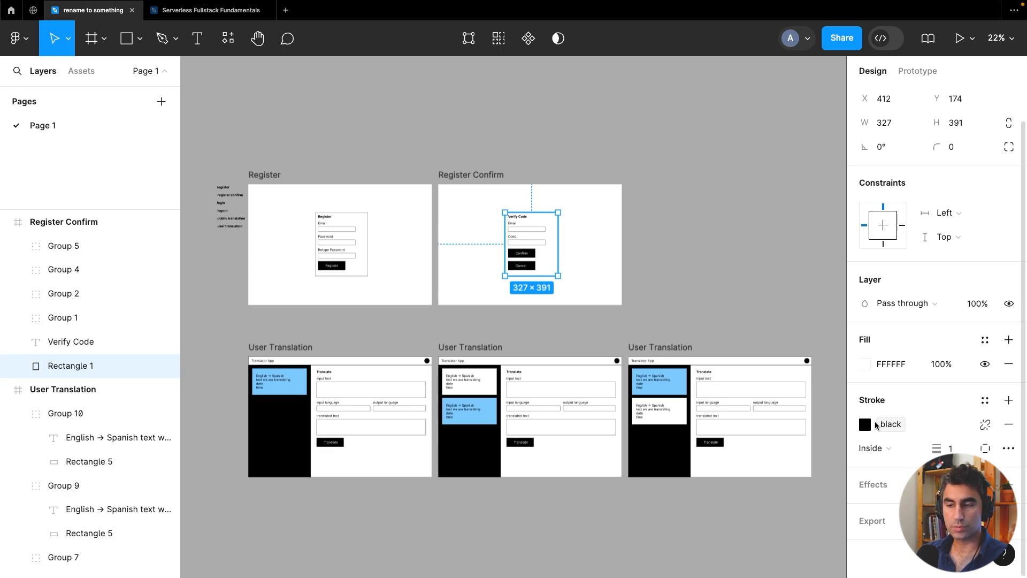
pyautogui.click(652, 235)
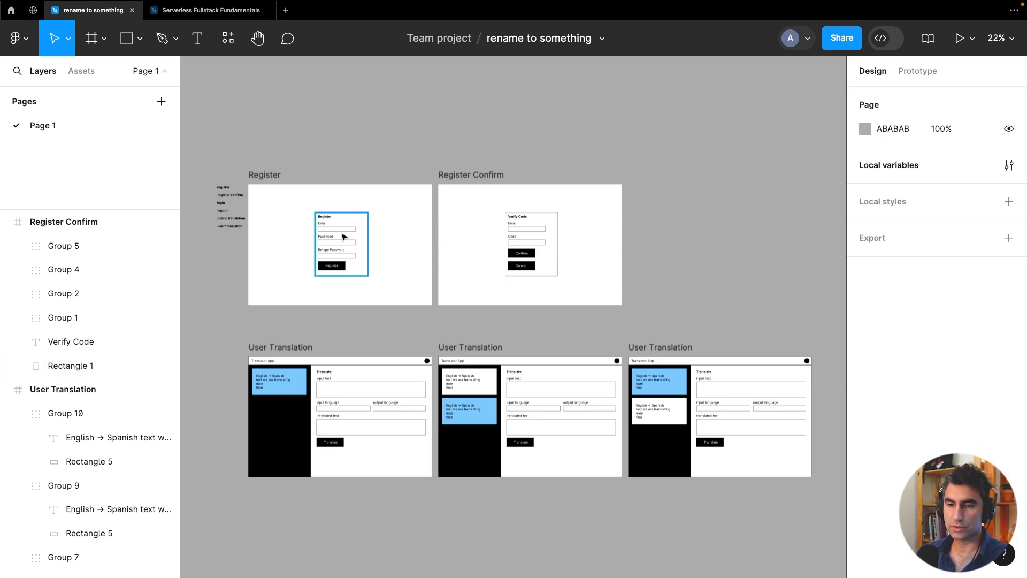
# Replace the remaining 000000 selection color of the Register frame with the black color variable
pyautogui.scroll(3, 327, 239)
pyautogui.scroll(-2, 327, 239)
pyautogui.click(264, 265)
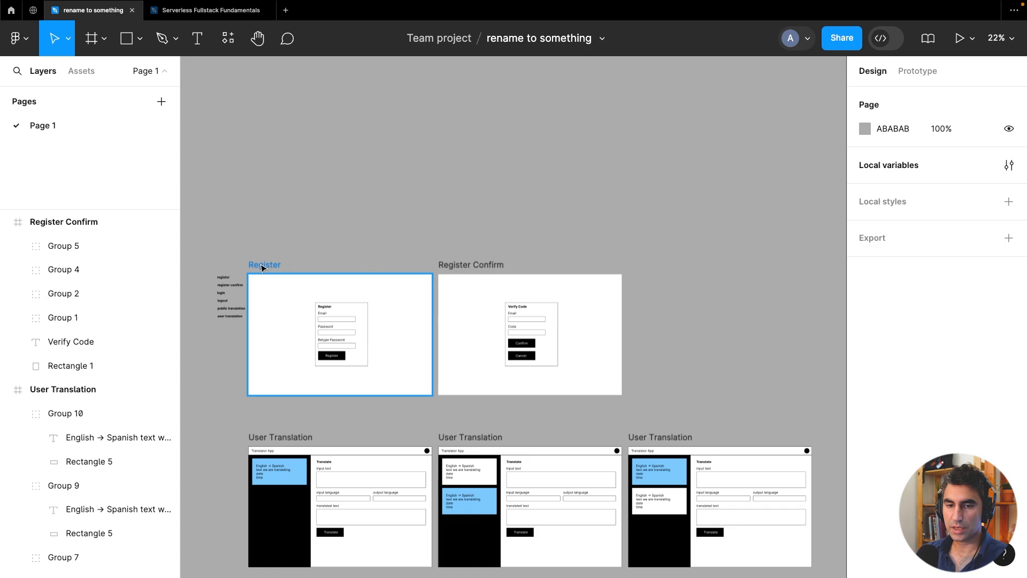
pyautogui.scroll(-3, 934, 408)
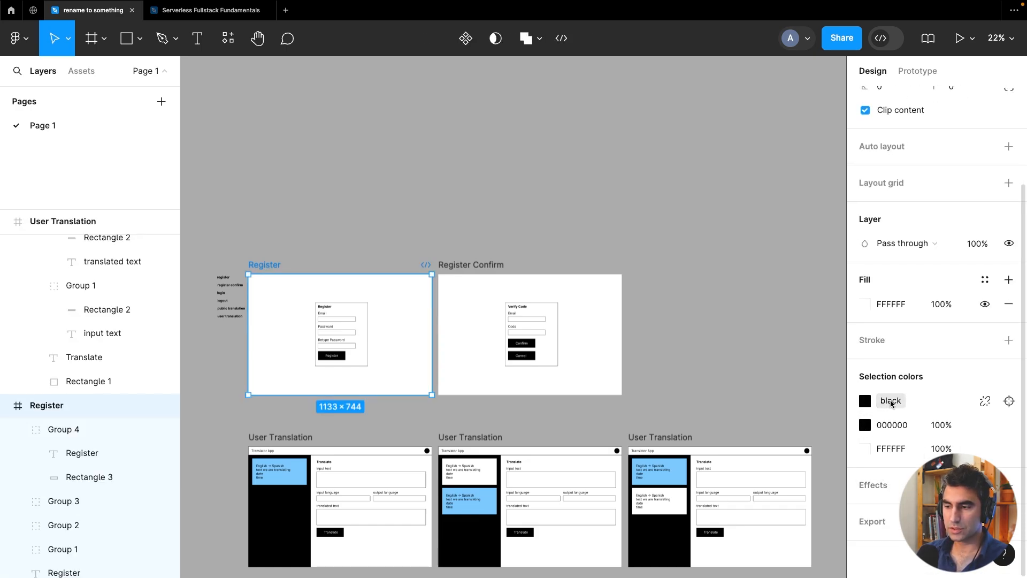
pyautogui.click(863, 425)
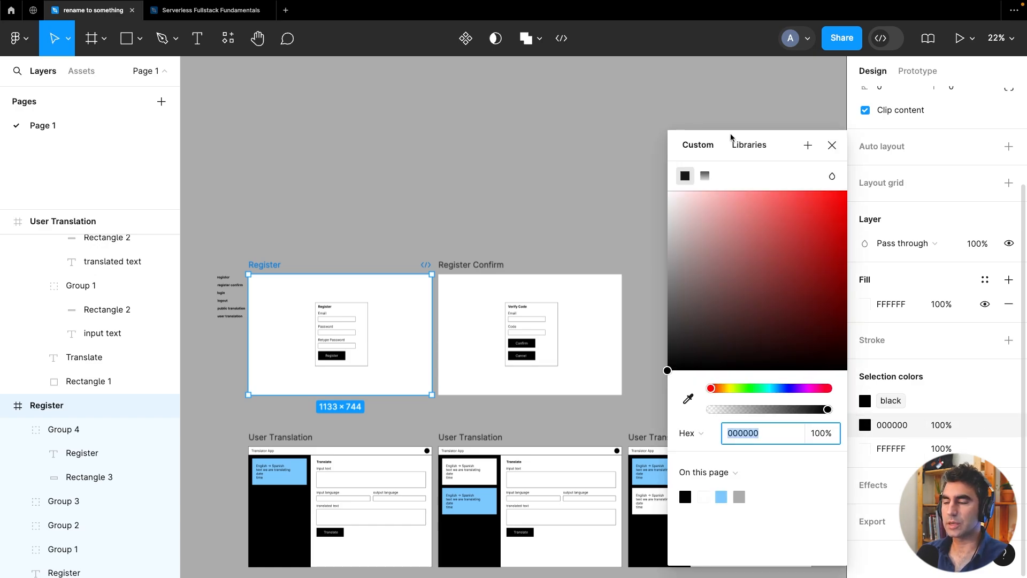
pyautogui.click(744, 143)
pyautogui.click(716, 245)
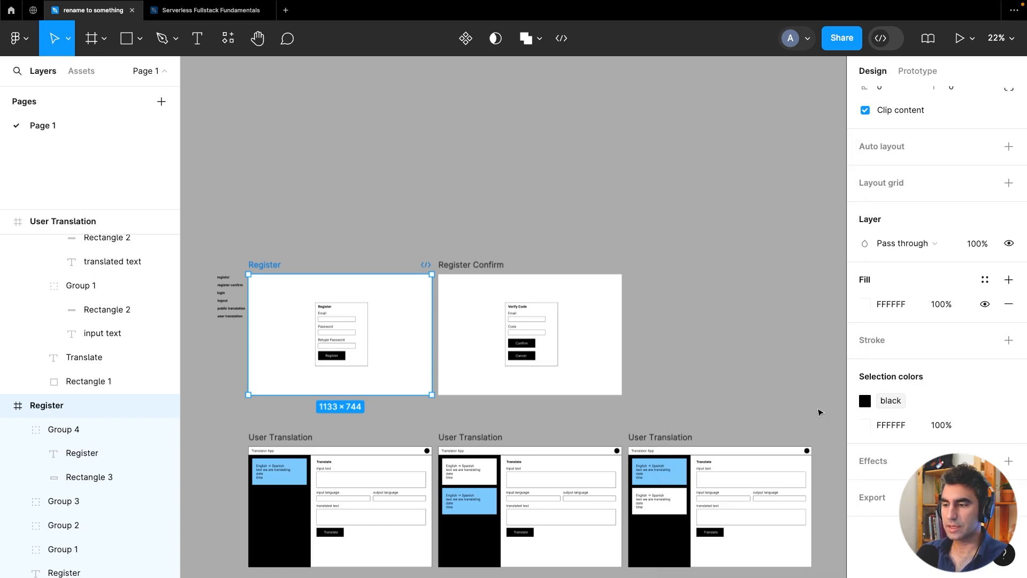
# Replace the FFFFFF selection color of the Register frame with the white color variable
pyautogui.click(862, 423)
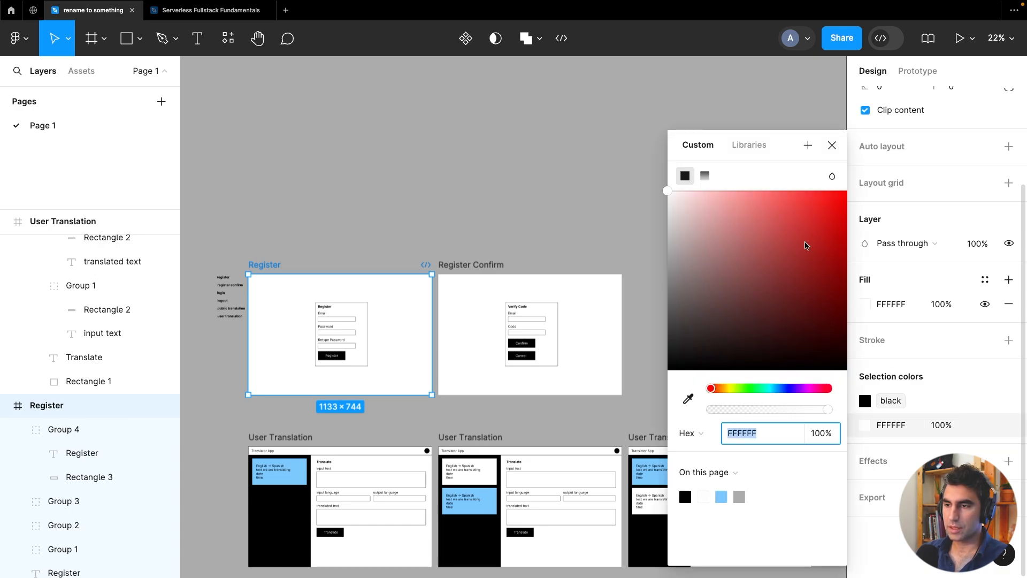
pyautogui.click(748, 148)
pyautogui.click(716, 247)
pyautogui.hotkey('ctrl', 'z')
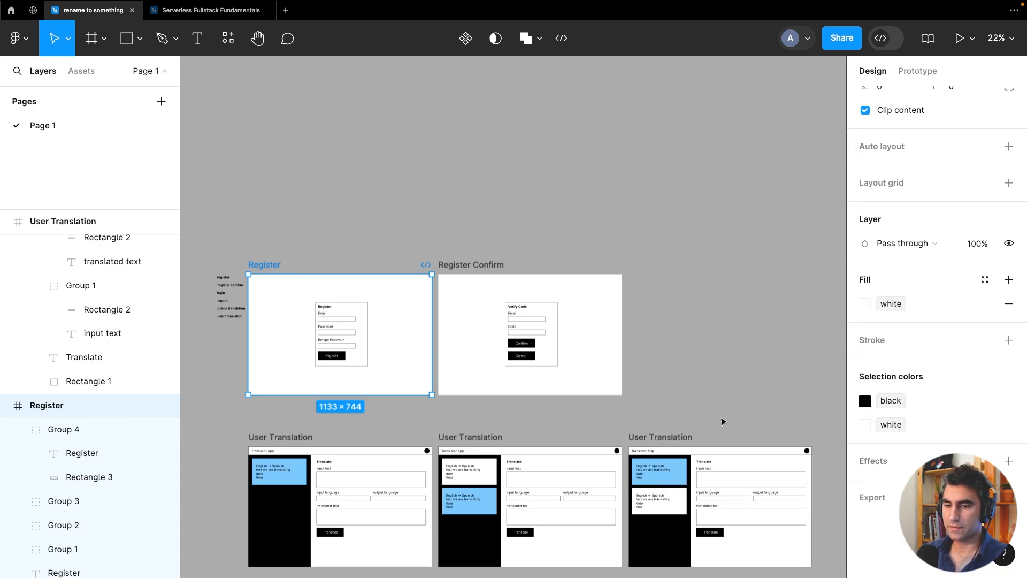
# Replace the FFFFFF selection color of the Register Confirm frame with the white color variable and deselect the frame
pyautogui.click(454, 266)
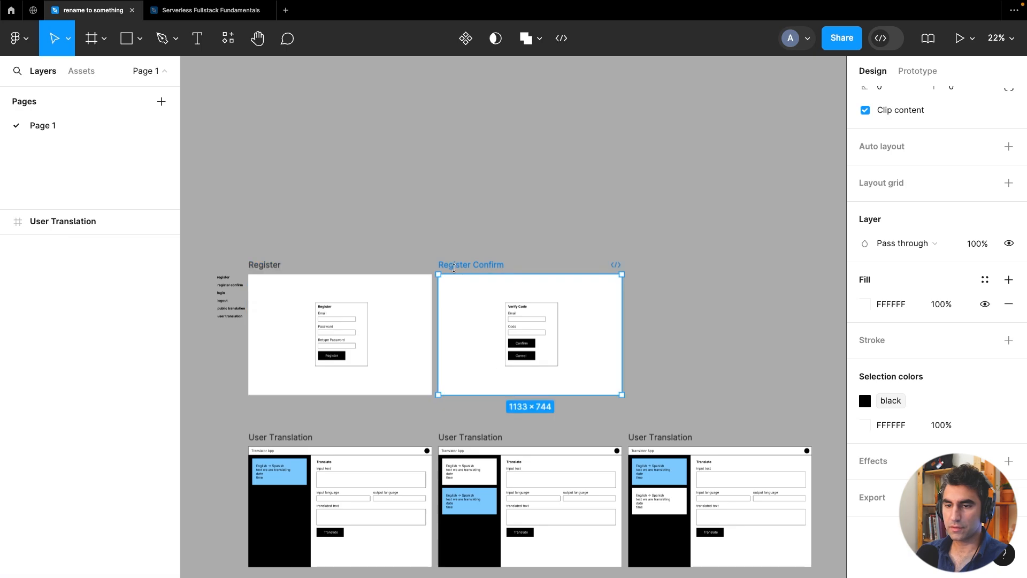
pyautogui.click(866, 428)
pyautogui.click(759, 148)
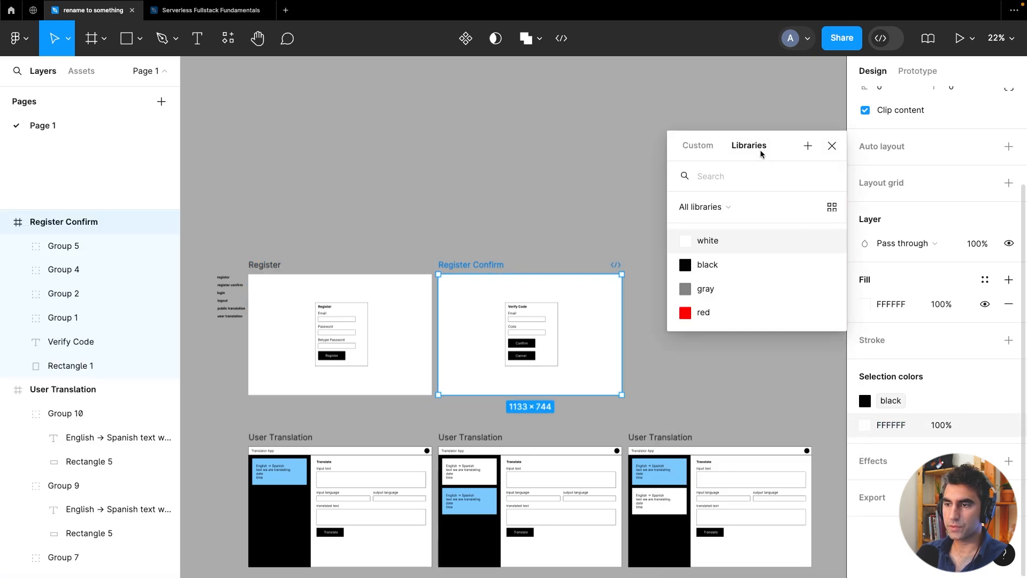
pyautogui.click(730, 246)
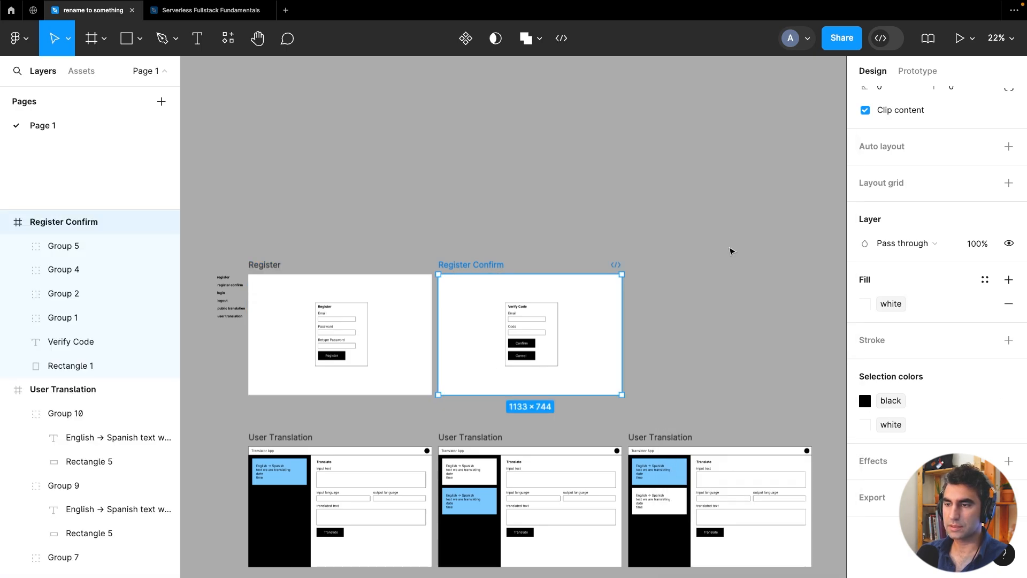
pyautogui.click(739, 318)
# Replace the 000000 selection color of the first User Translation frame with the black color variable
pyautogui.moveTo(681, 390); pyautogui.dragTo(659, 284)
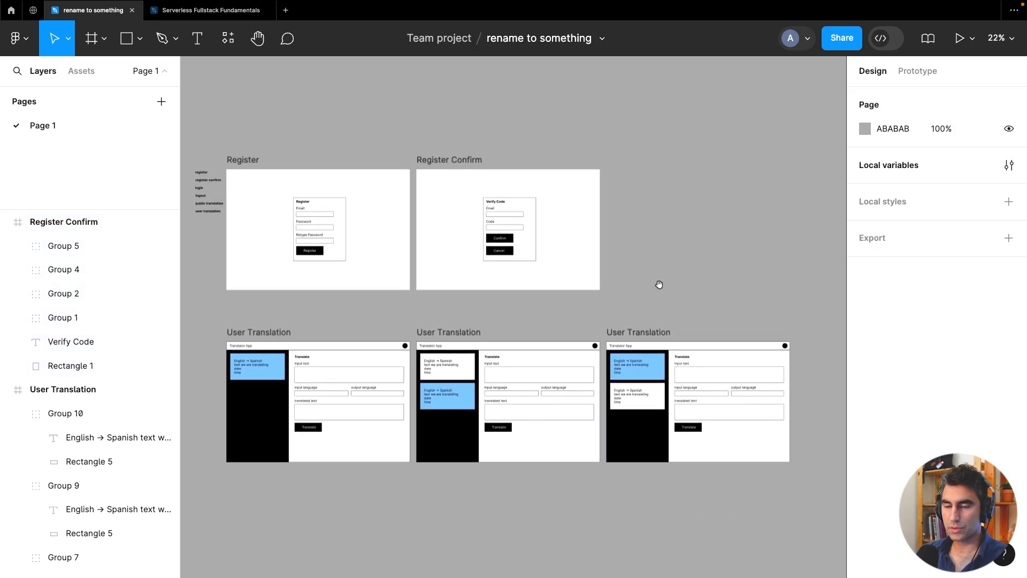
pyautogui.click(233, 333)
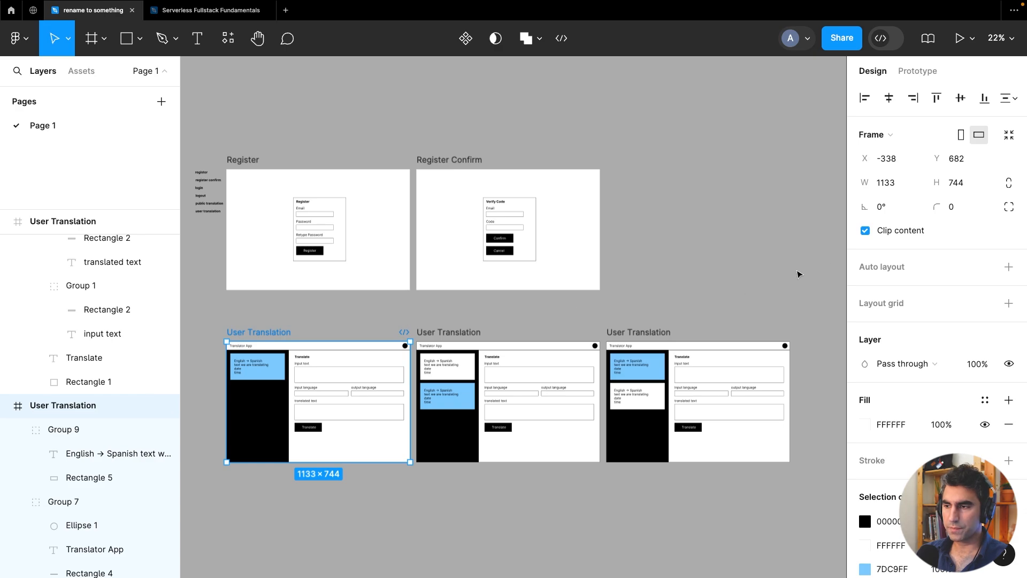
pyautogui.scroll(-3, 925, 243)
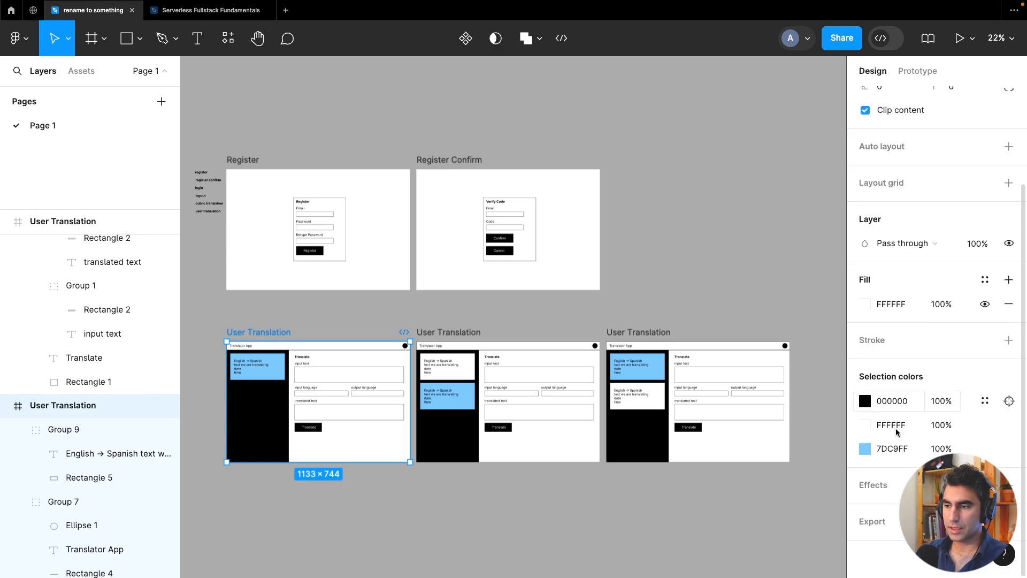
pyautogui.click(865, 400)
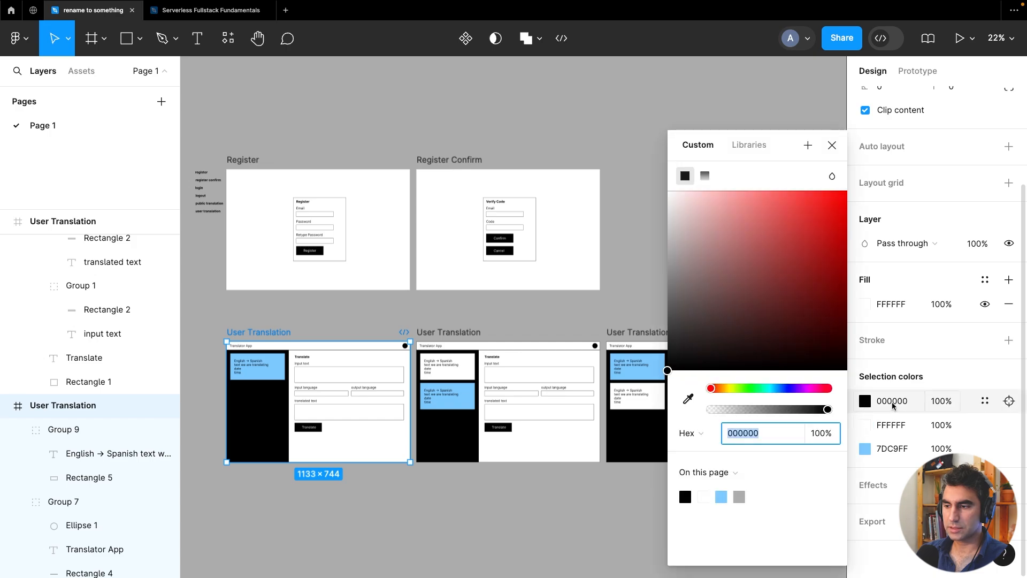
pyautogui.click(747, 149)
pyautogui.click(711, 265)
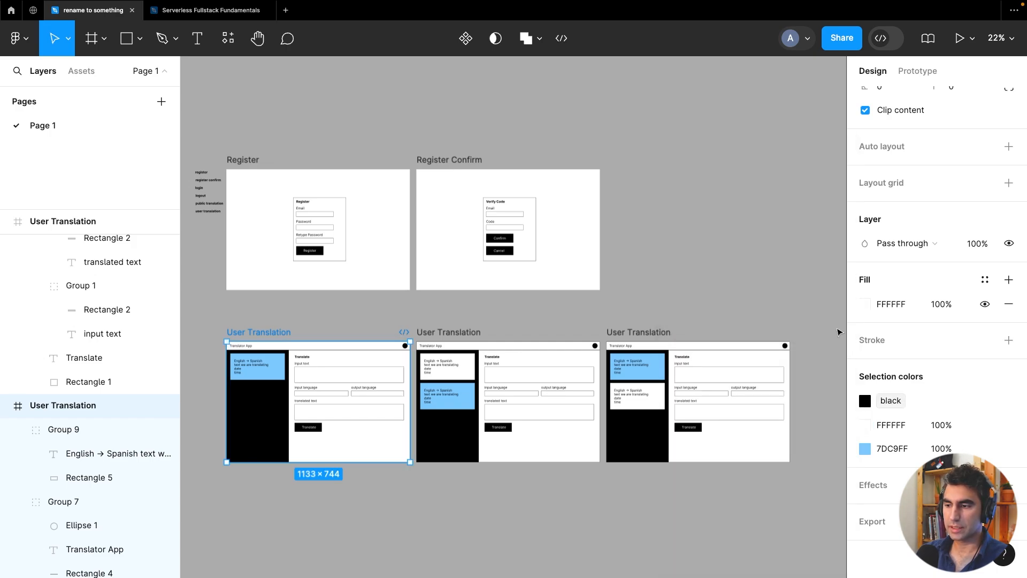
pyautogui.click(865, 425)
pyautogui.click(756, 150)
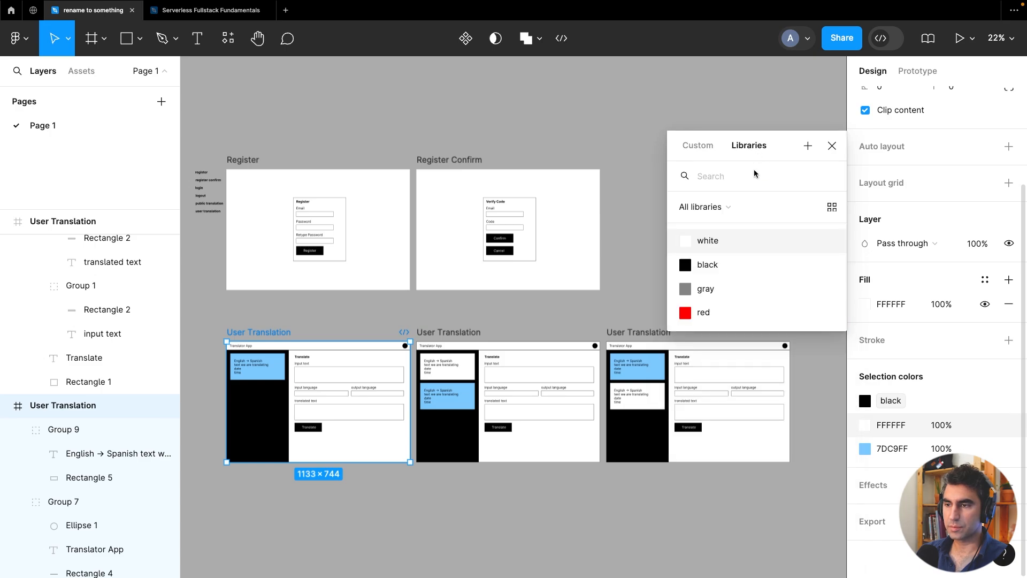
pyautogui.click(725, 258)
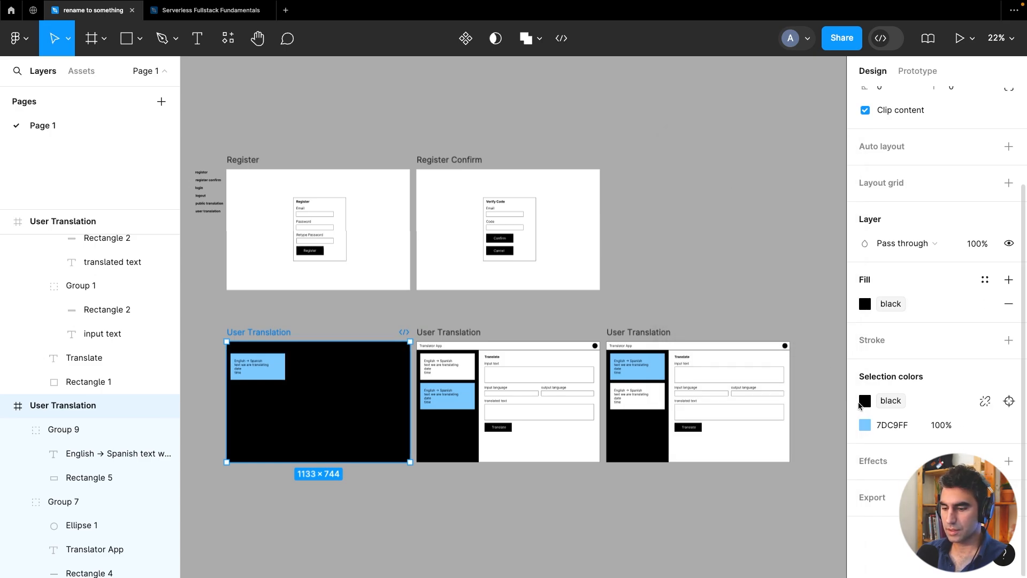
pyautogui.hotkey('ctrl', 'z')
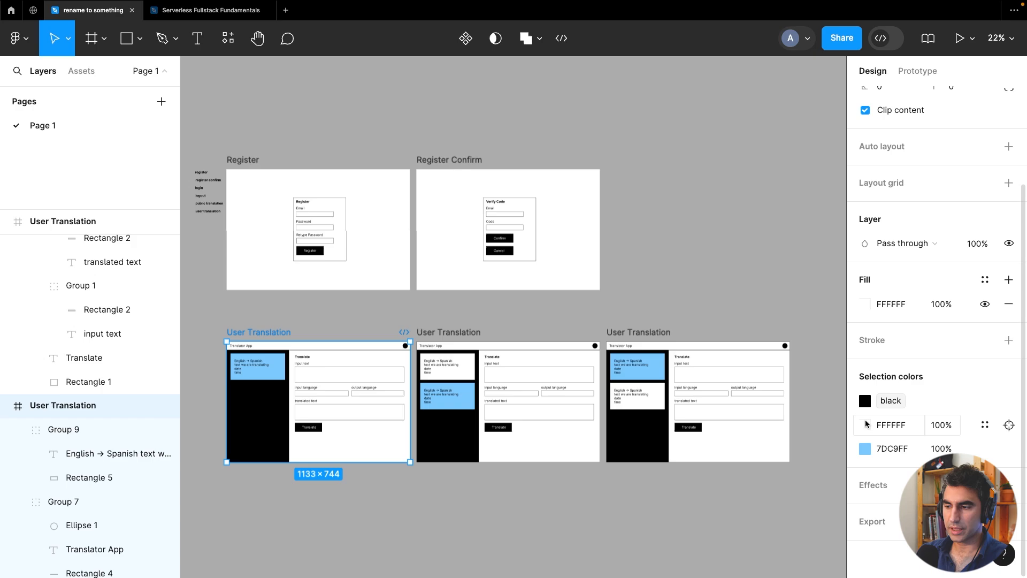
# Replace the first User Translation frame's FFFFFF selection color with the white variable and its 7DC9FF color with the gray variable
pyautogui.click(865, 425)
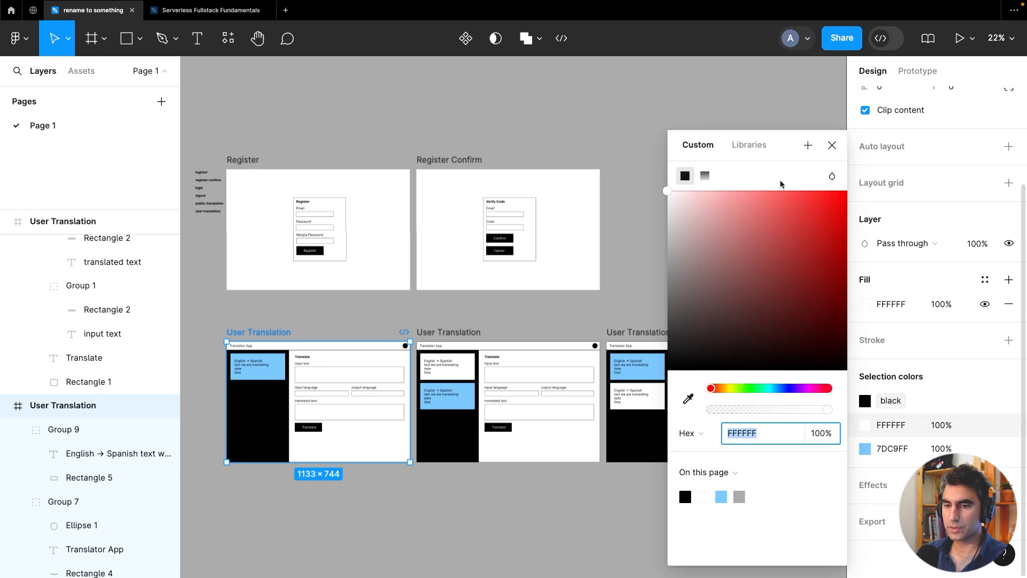
pyautogui.click(755, 144)
pyautogui.click(707, 239)
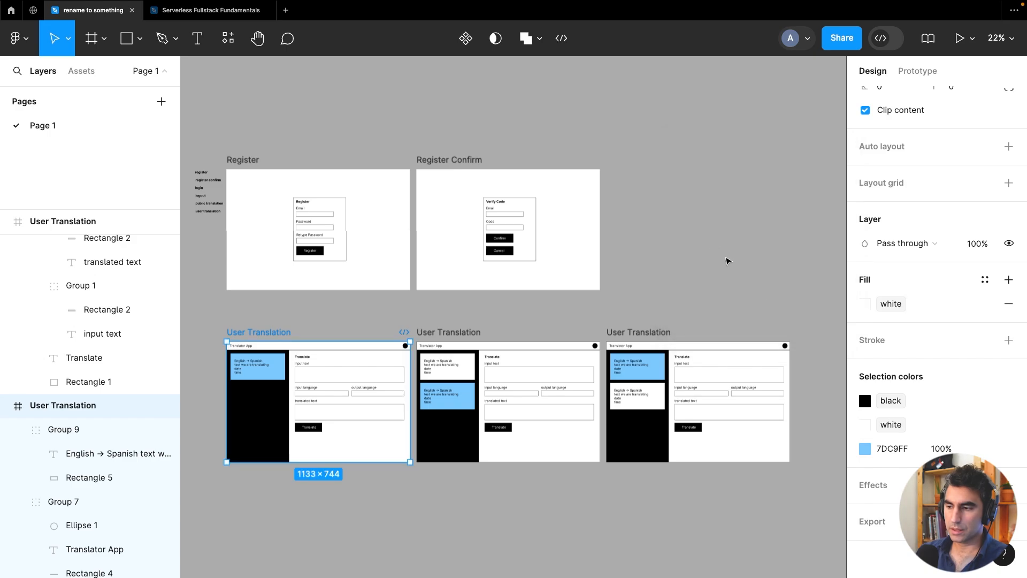
pyautogui.click(865, 448)
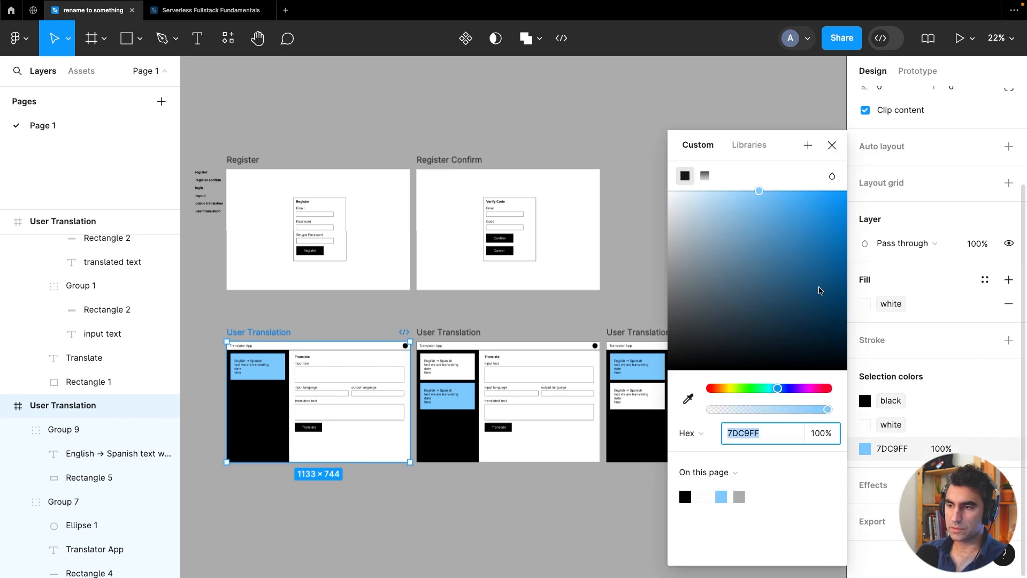
pyautogui.click(748, 145)
pyautogui.click(727, 290)
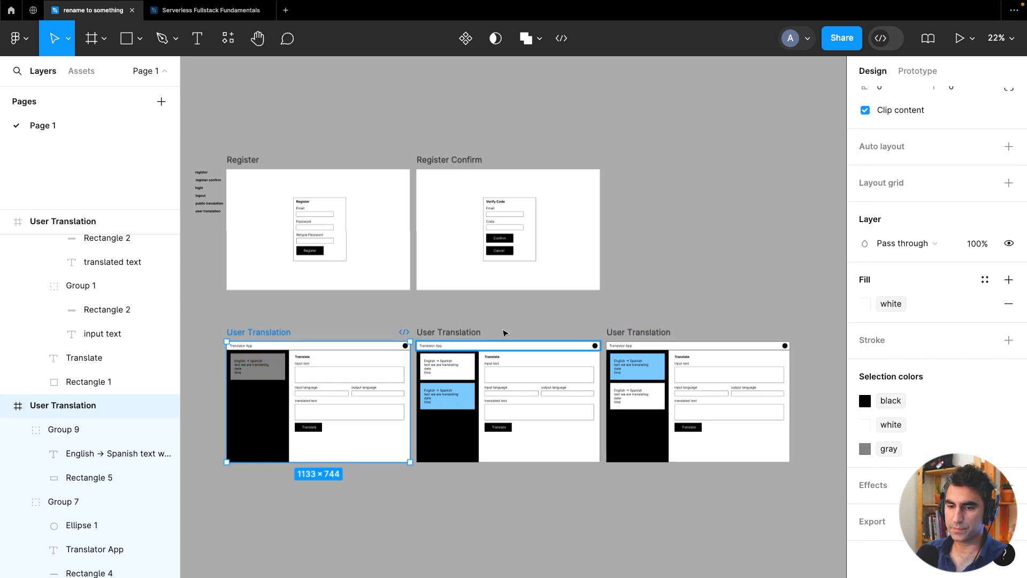
# Replace the 000000 selection color of the second and third User Translation frames together with the black color variable
pyautogui.click(458, 332)
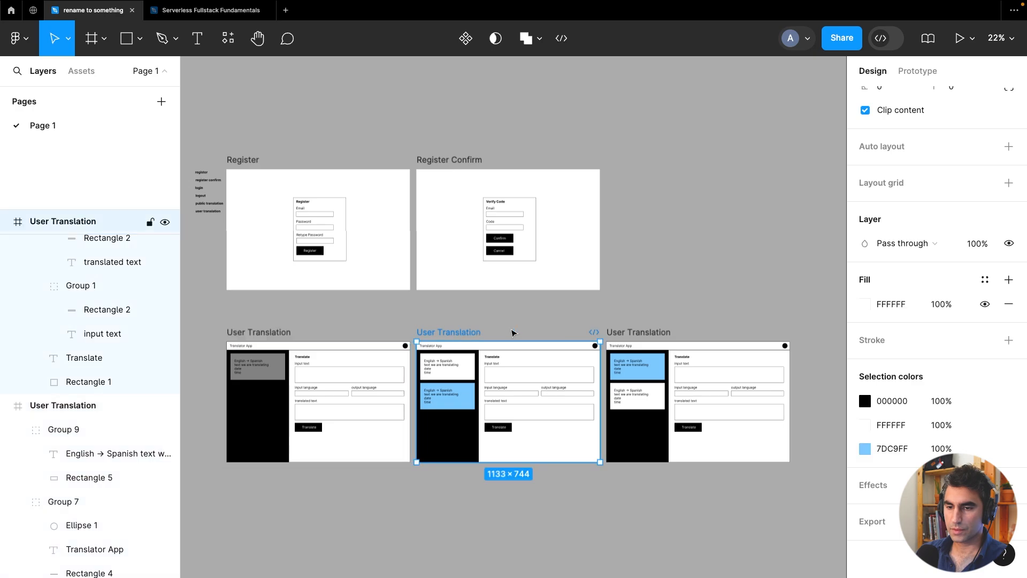
pyautogui.keyDown('shift'); pyautogui.click(626, 333); pyautogui.keyUp('shift')
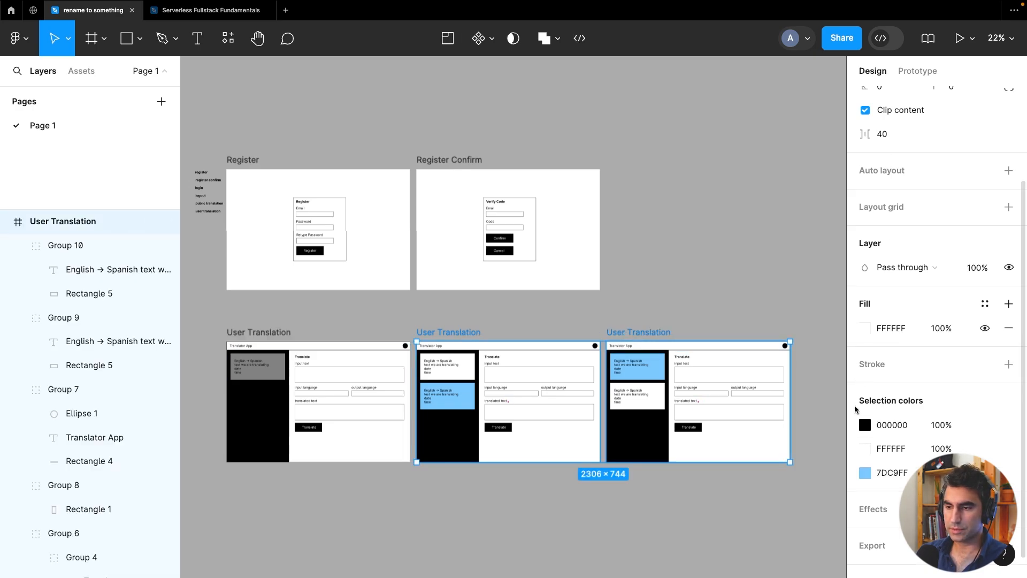
pyautogui.click(865, 425)
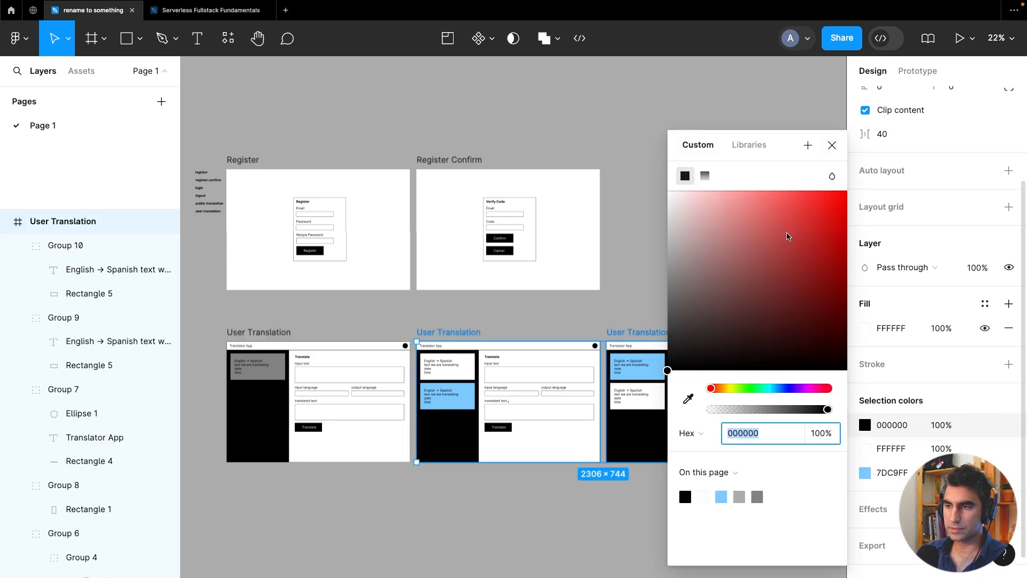
pyautogui.click(749, 152)
pyautogui.click(692, 263)
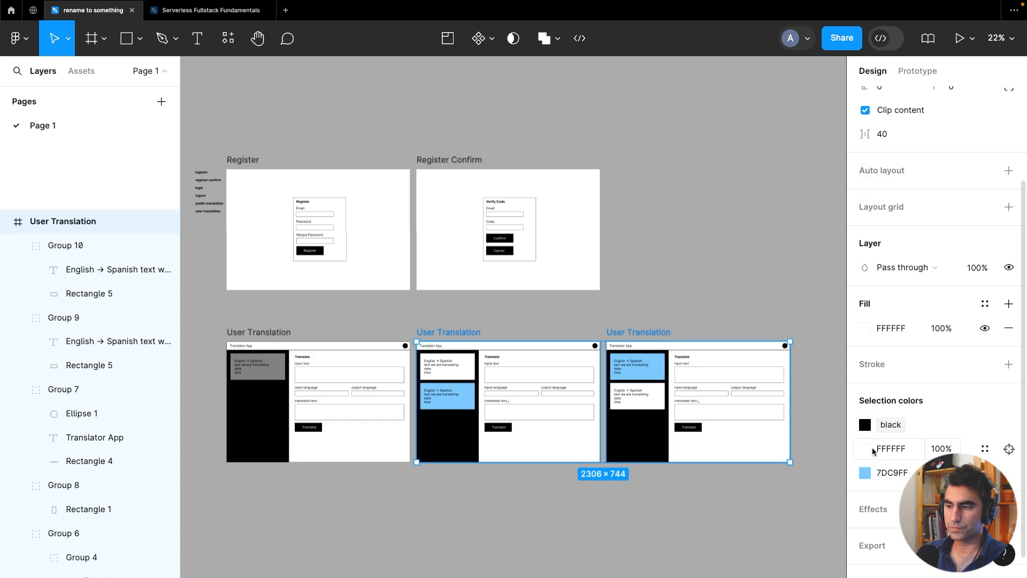
# Replace the two selected frames' FFFFFF color with the white variable and their 7DC9FF color with the gray variable, and deselect them
pyautogui.click(866, 448)
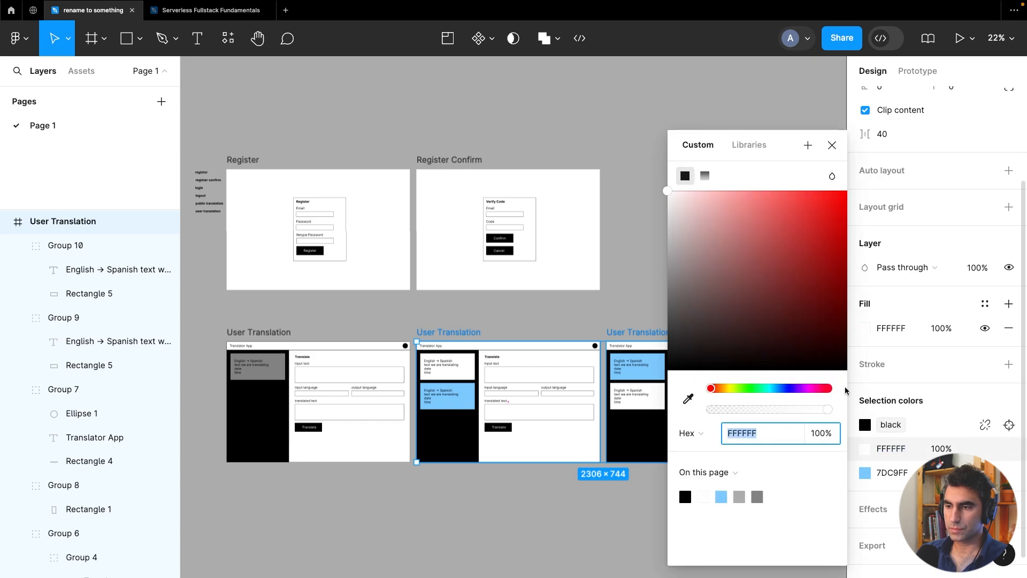
pyautogui.click(746, 148)
pyautogui.click(684, 239)
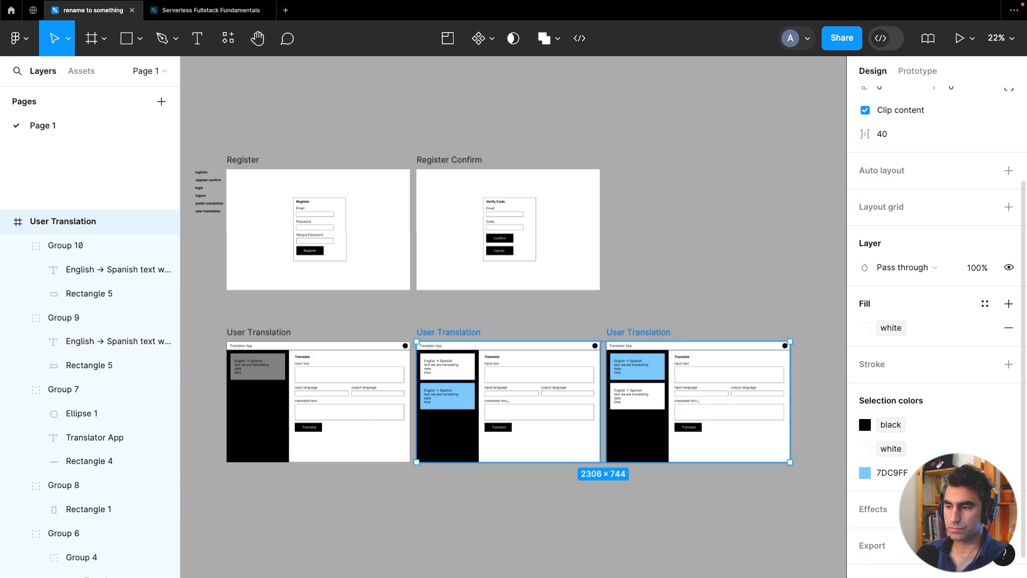
pyautogui.click(860, 475)
pyautogui.click(747, 149)
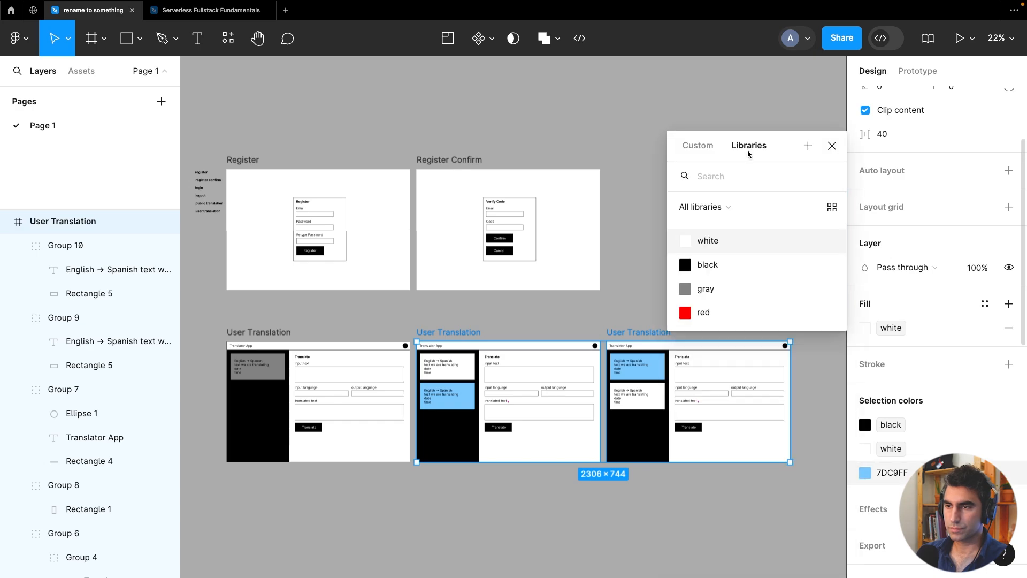
pyautogui.click(701, 284)
pyautogui.click(667, 243)
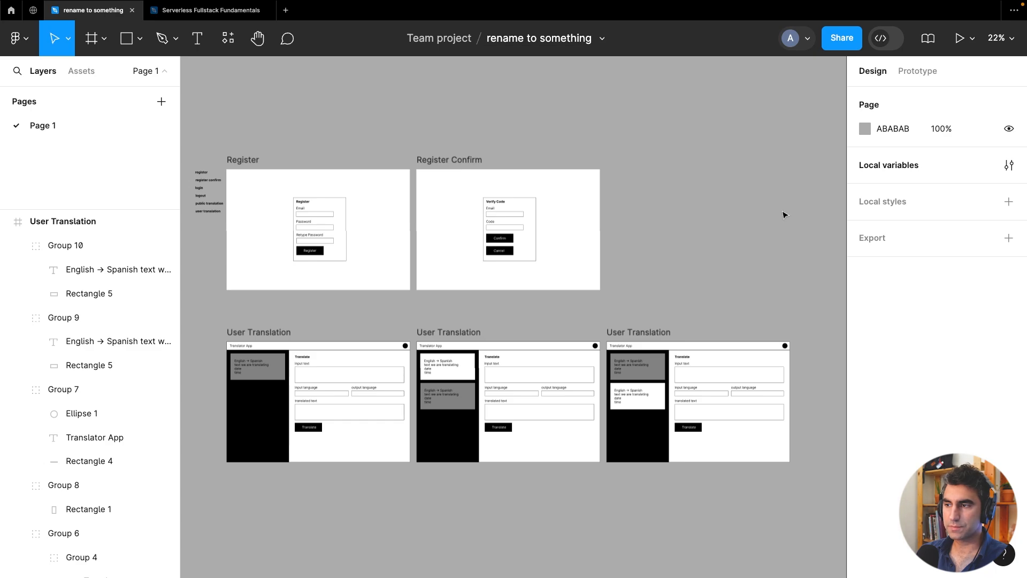
# Change the value of the local black color variable to 141414
pyautogui.click(1009, 165)
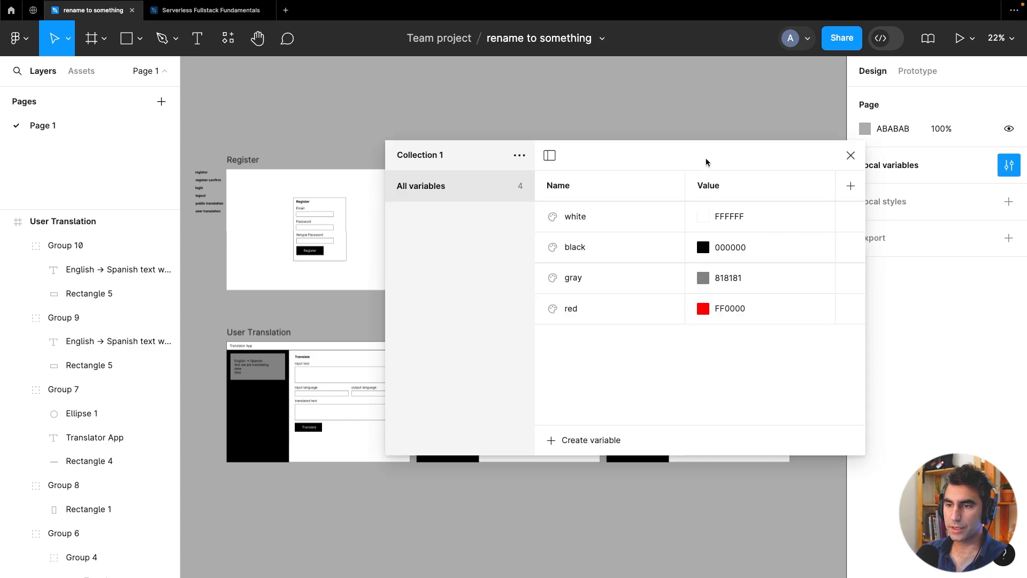
pyautogui.moveTo(706, 163); pyautogui.dragTo(905, 105)
pyautogui.click(909, 187)
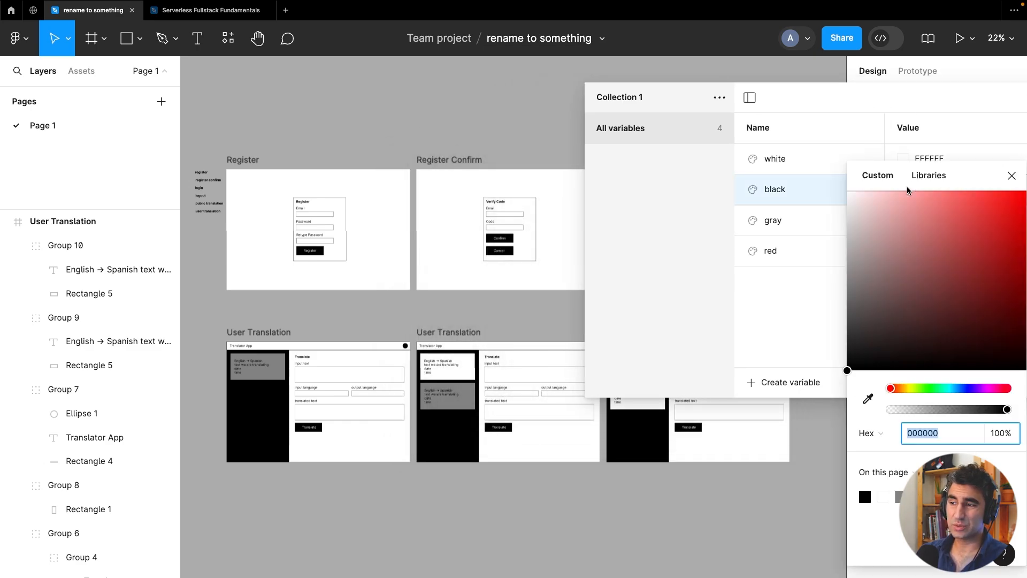
pyautogui.click(846, 349)
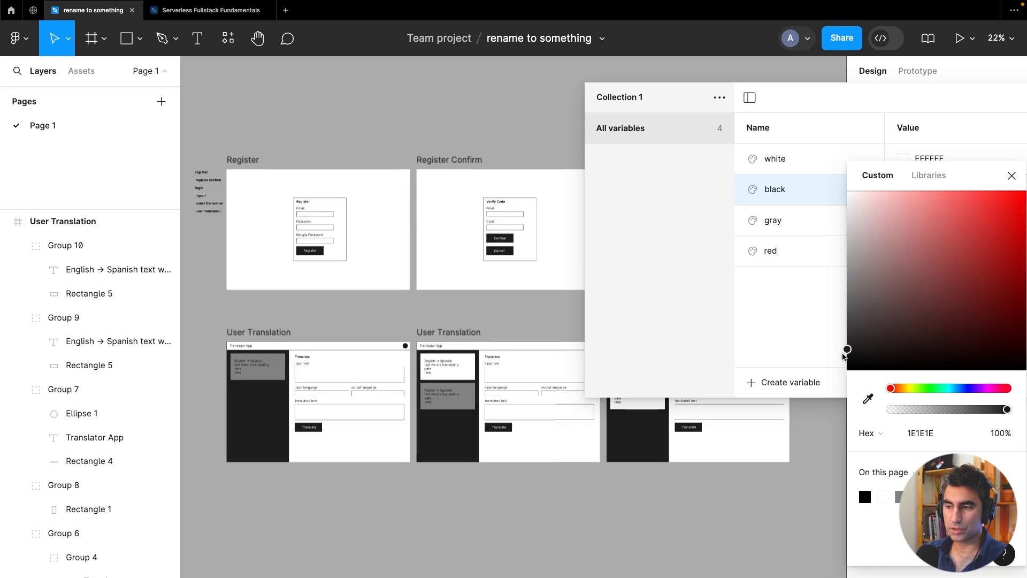
pyautogui.moveTo(844, 355)
pyautogui.mouseDown()
pyautogui.moveTo(829, 293)
pyautogui.moveTo(828, 352)
pyautogui.moveTo(819, 296)
pyautogui.moveTo(827, 363)
pyautogui.mouseUp()
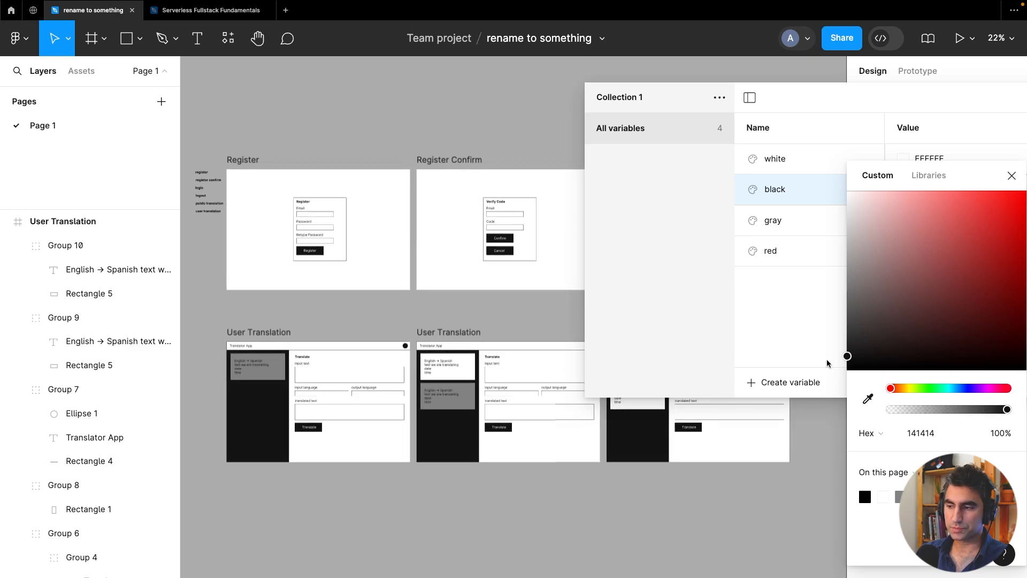
pyautogui.click(1011, 175)
# Change the value of the local white color variable to F9F9F9 and close the variables window
pyautogui.click(900, 159)
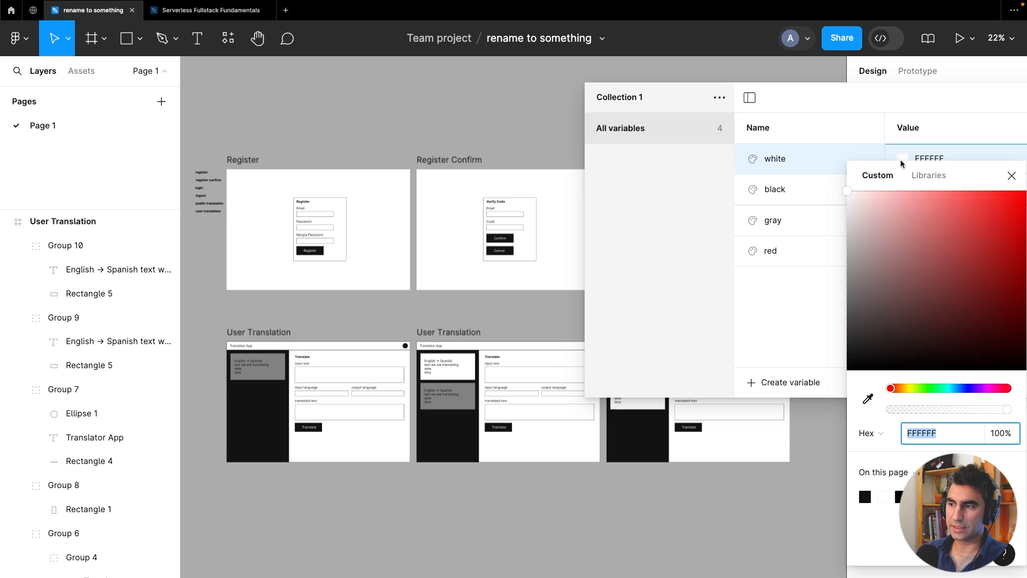
pyautogui.moveTo(873, 211); pyautogui.dragTo(839, 197)
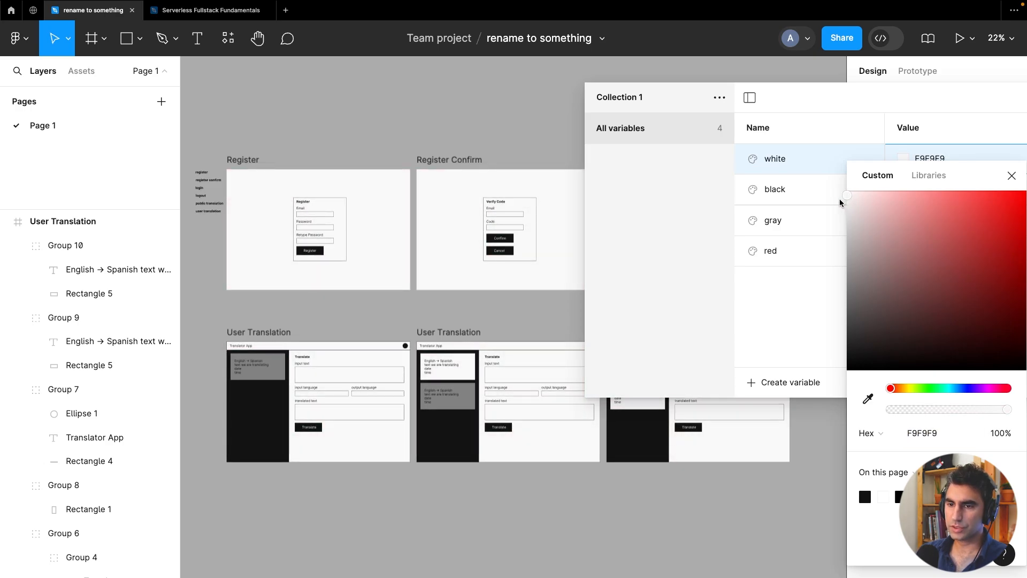
pyautogui.click(1011, 175)
pyautogui.moveTo(949, 102); pyautogui.dragTo(853, 96)
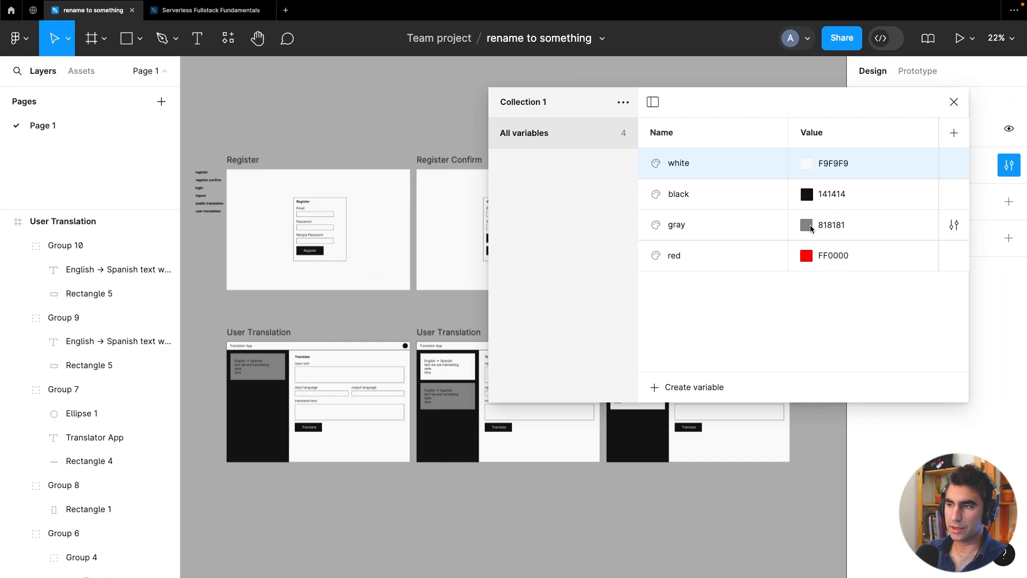
pyautogui.click(953, 102)
# Review the recolored frames up close and the values in the local variables collection
pyautogui.scroll(5, 497, 407)
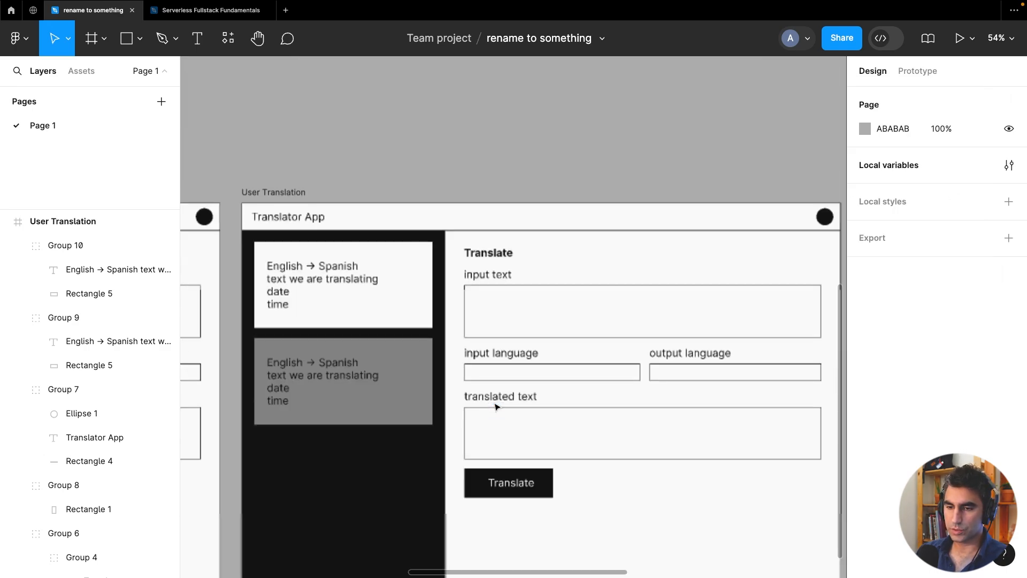
pyautogui.scroll(-6, 497, 407)
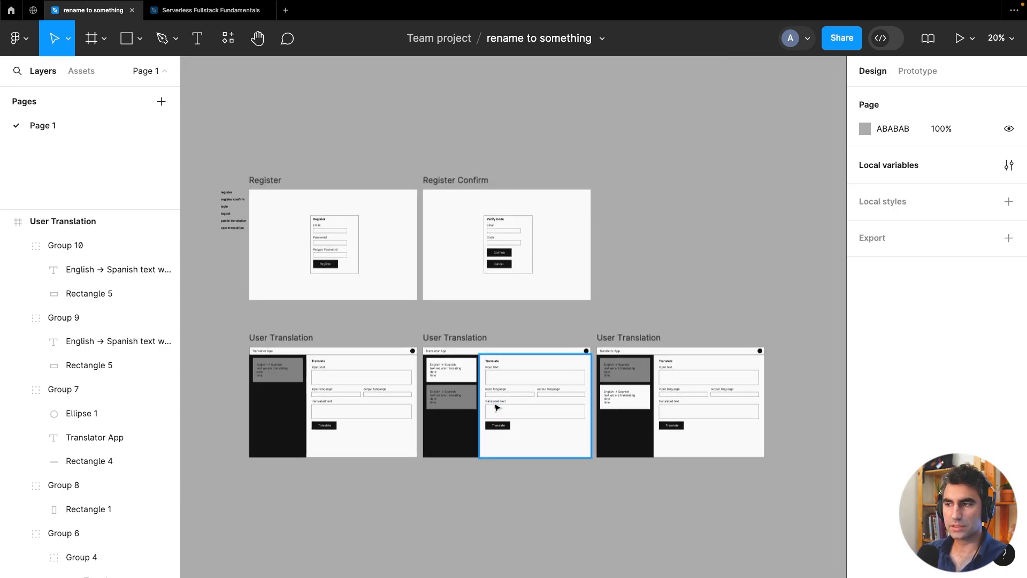
pyautogui.click(1009, 165)
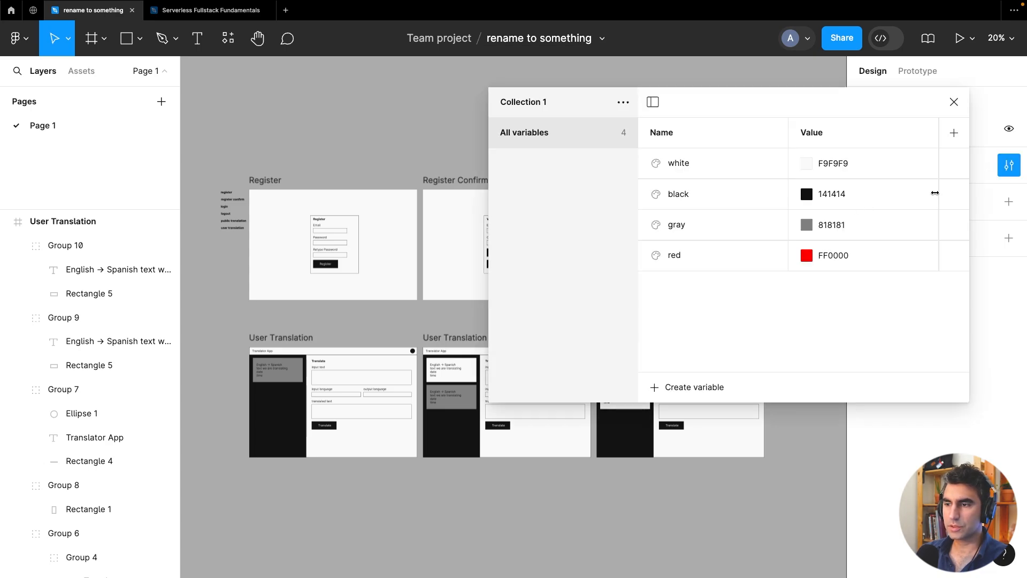
pyautogui.click(954, 102)
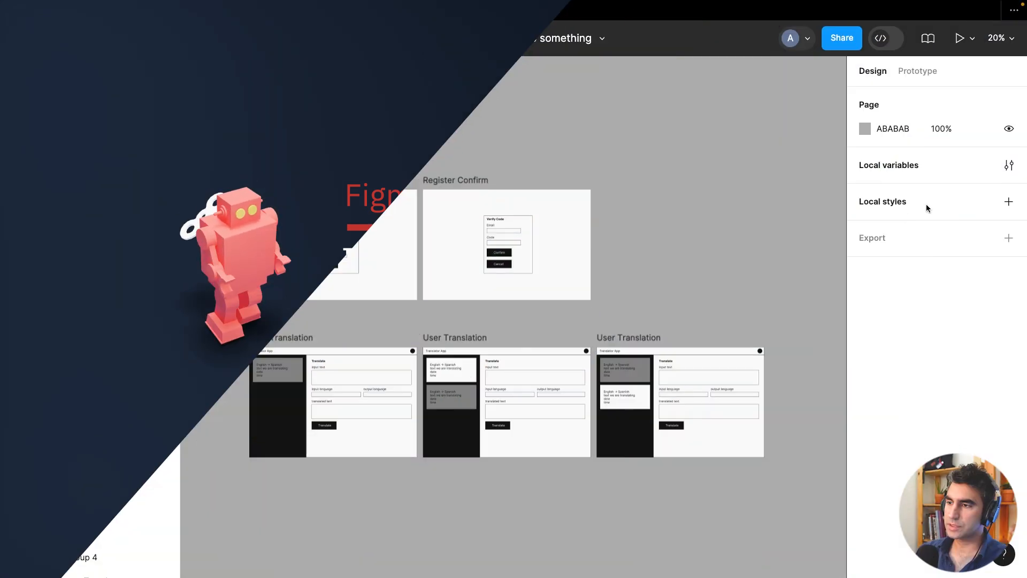
# Check the available local style types and inspect the typography of the Register and Verify Code headings
pyautogui.click(1006, 204)
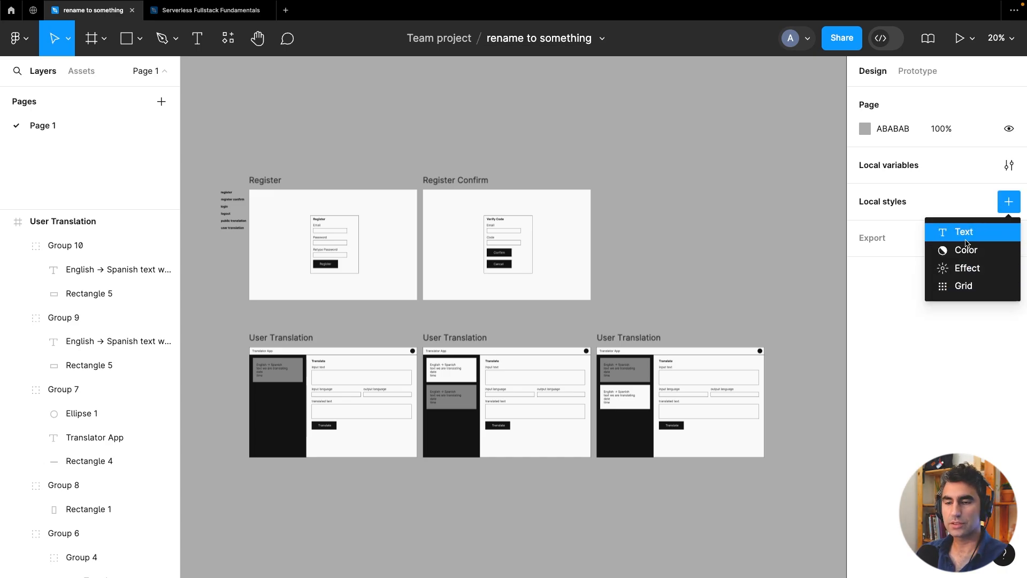
pyautogui.click(613, 119)
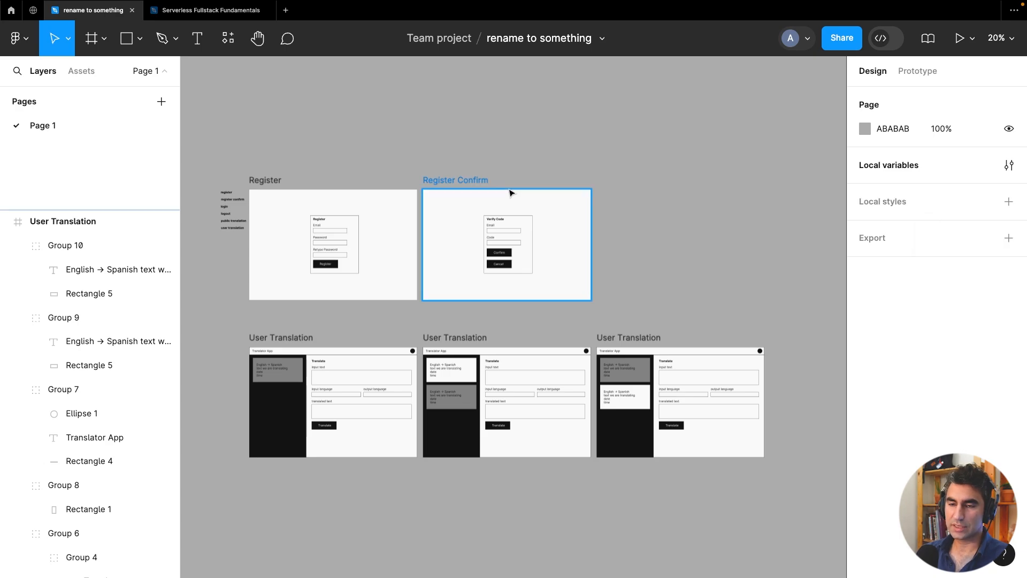
pyautogui.scroll(5, 300, 222)
pyautogui.hscroll(-2, 436, 158)
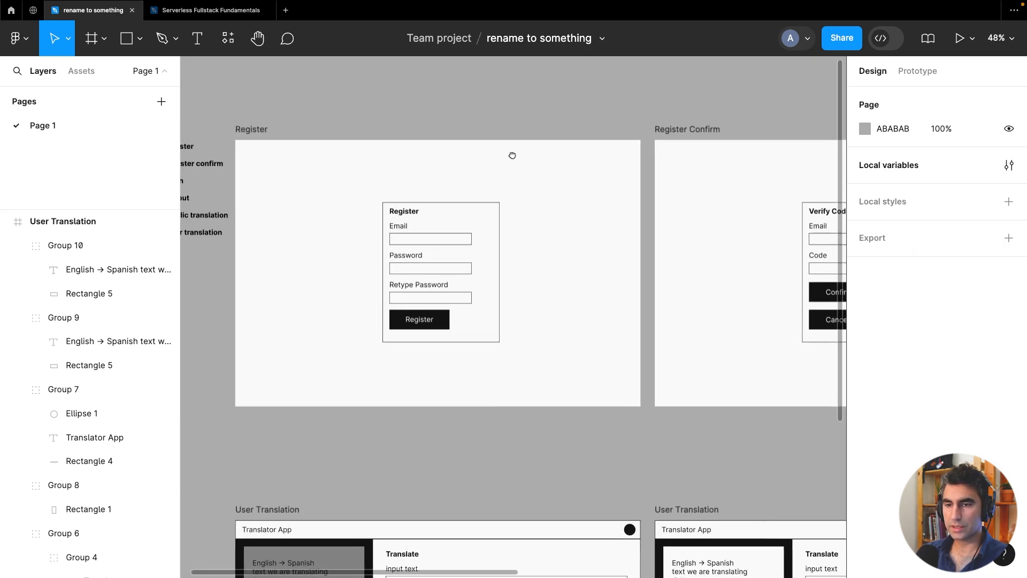
pyautogui.scroll(4, 417, 207)
pyautogui.click(416, 217)
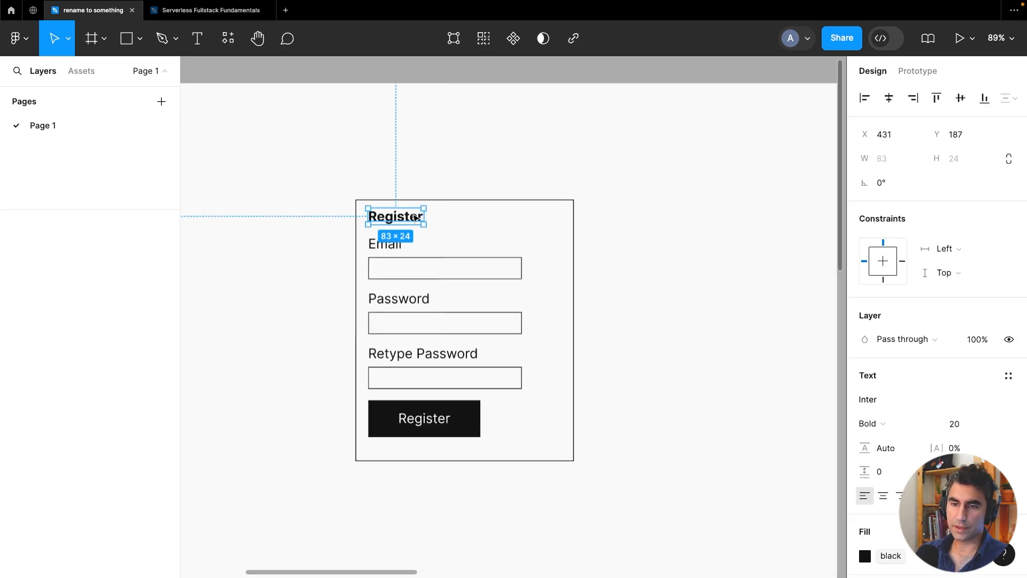
pyautogui.scroll(-5, 456, 223)
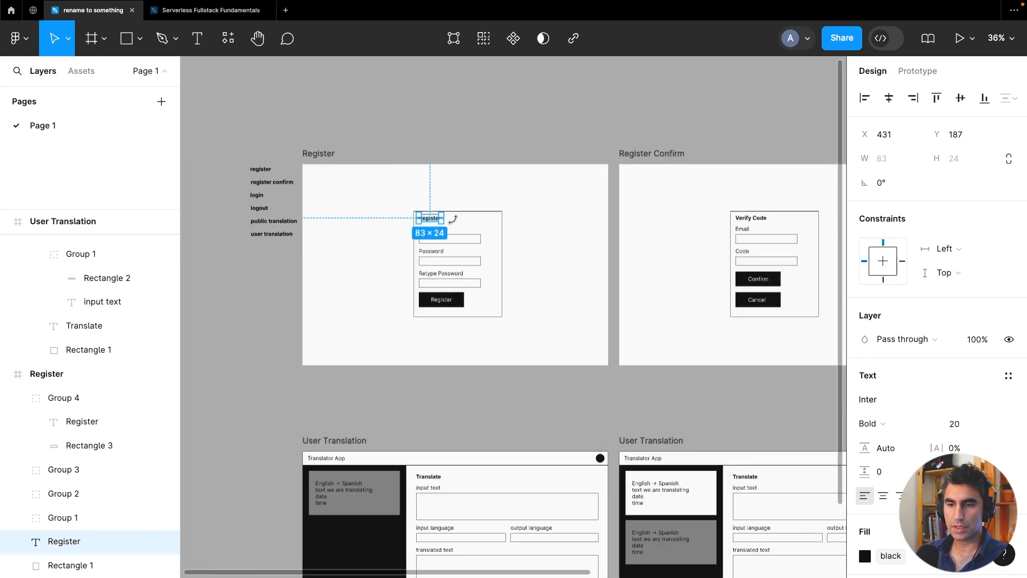
pyautogui.scroll(5, 439, 224)
pyautogui.scroll(-3, 637, 284)
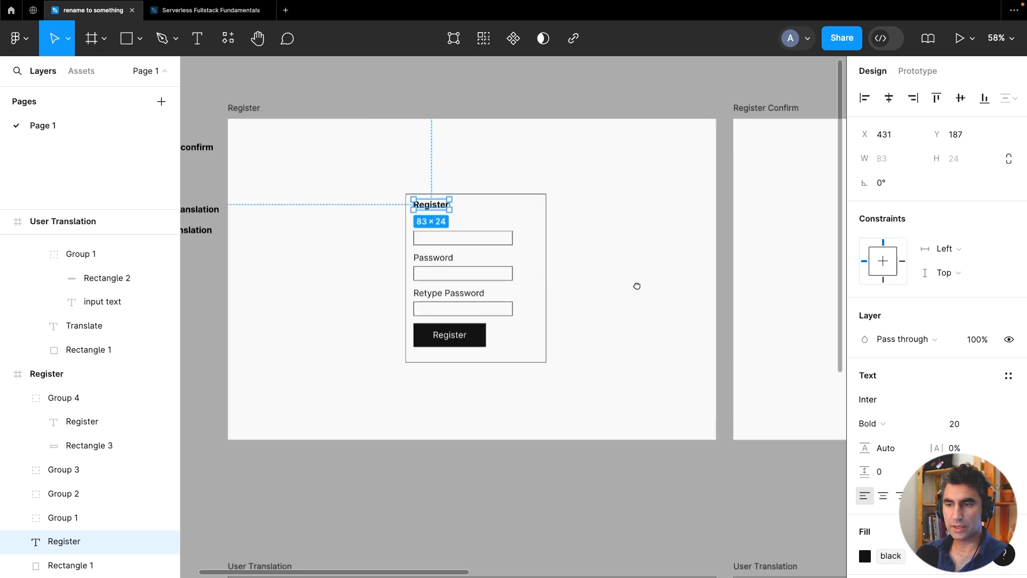
pyautogui.hscroll(5, 642, 257)
pyautogui.click(593, 213)
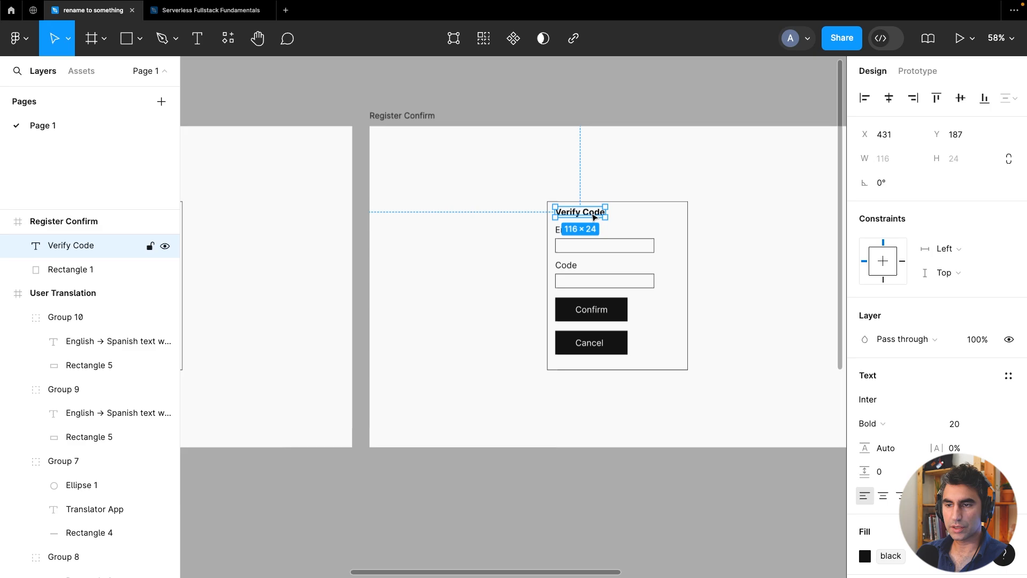
pyautogui.scroll(-3, 594, 217)
pyautogui.scroll(-4, 594, 217)
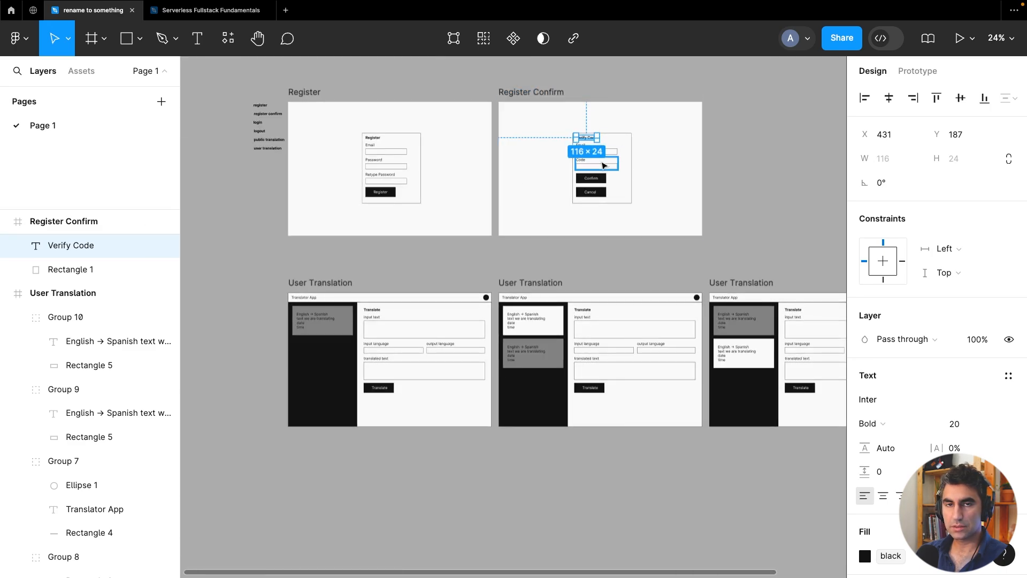
# Inspect the typography of the Translate heading in the first User Translation frame
pyautogui.scroll(5, 335, 311)
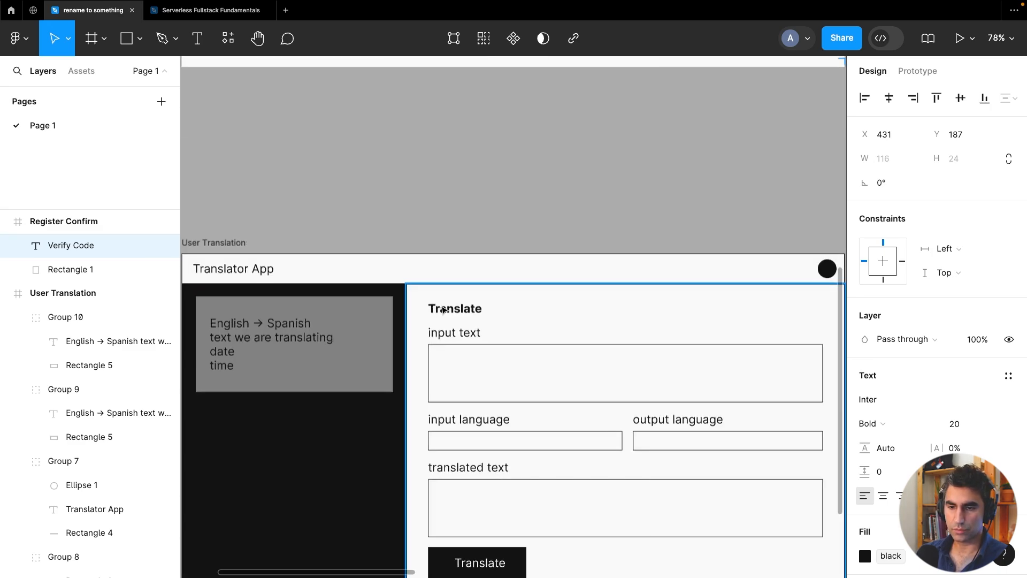
pyautogui.click(459, 309)
pyautogui.doubleClick(458, 313)
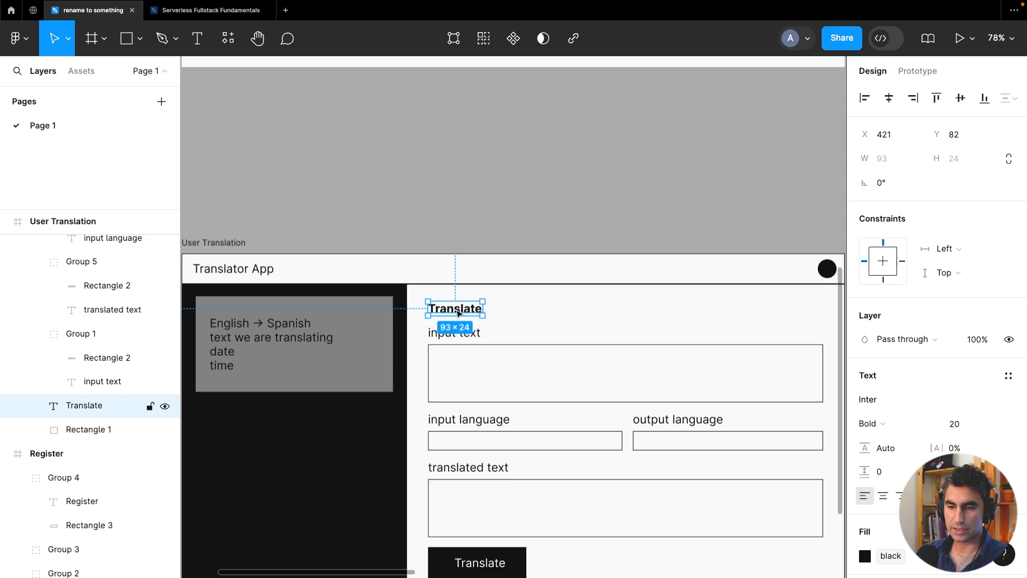
pyautogui.scroll(-3, 458, 312)
# Set the letter spacing of the bold heading in the Register frame to -4%
pyautogui.scroll(5, 460, 287)
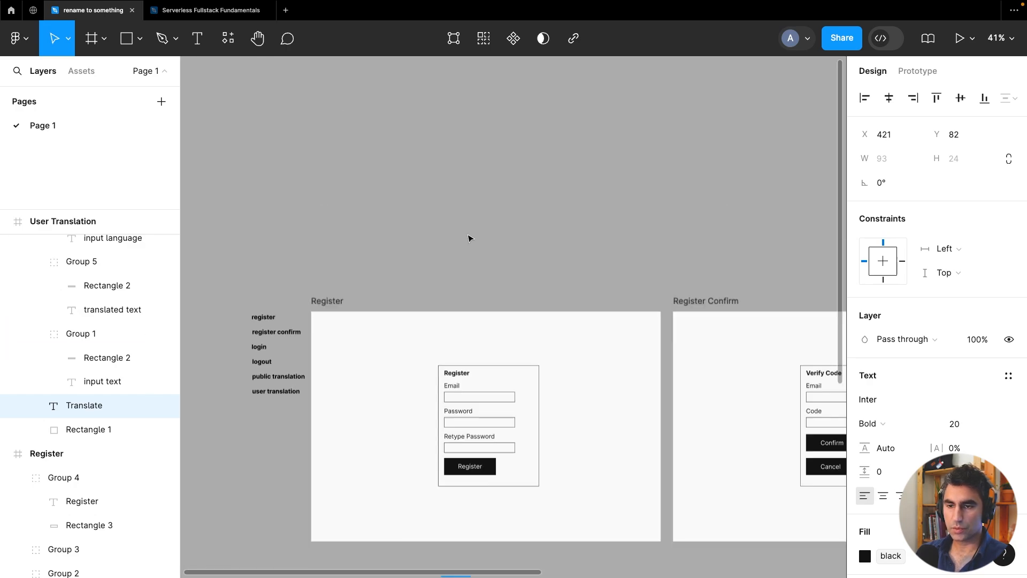
pyautogui.scroll(-5, 495, 327)
pyautogui.scroll(4, 512, 186)
pyautogui.click(431, 199)
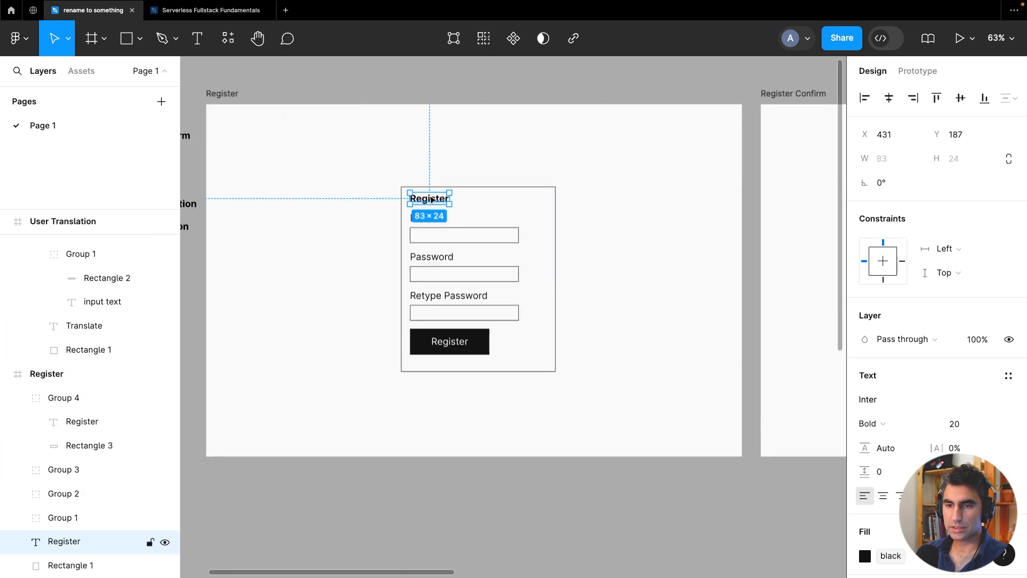
pyautogui.scroll(-3, 957, 337)
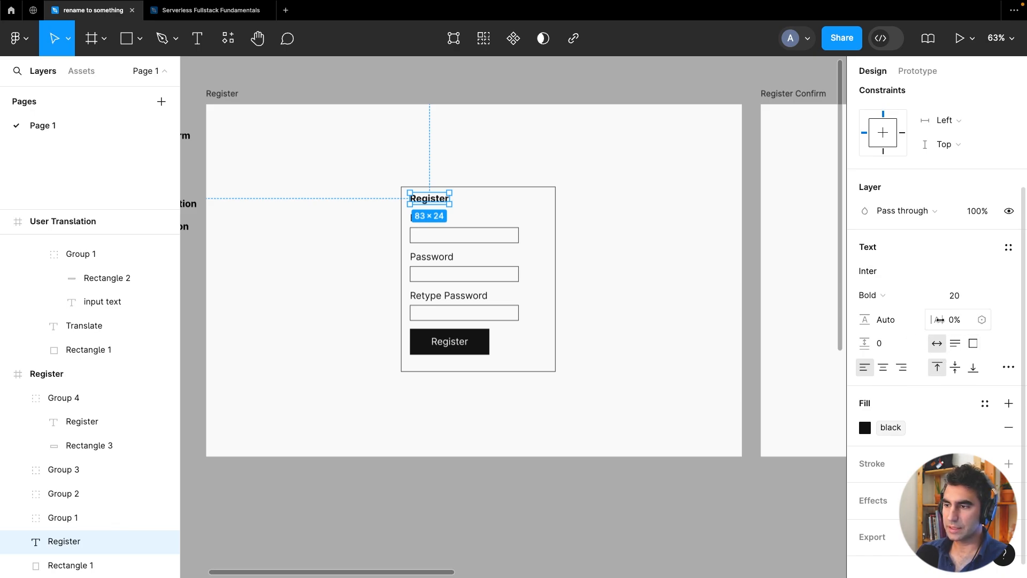
pyautogui.moveTo(944, 319)
pyautogui.mouseDown()
pyautogui.moveTo(955, 320)
pyautogui.moveTo(929, 320)
pyautogui.mouseUp()
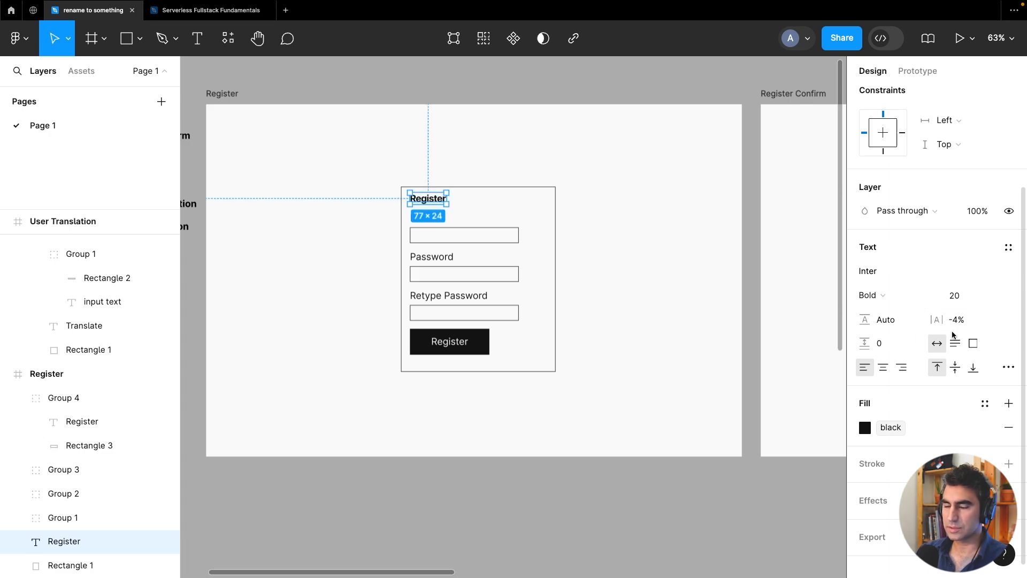
# Create a text style named H2 from the bold Register heading
pyautogui.click(1008, 249)
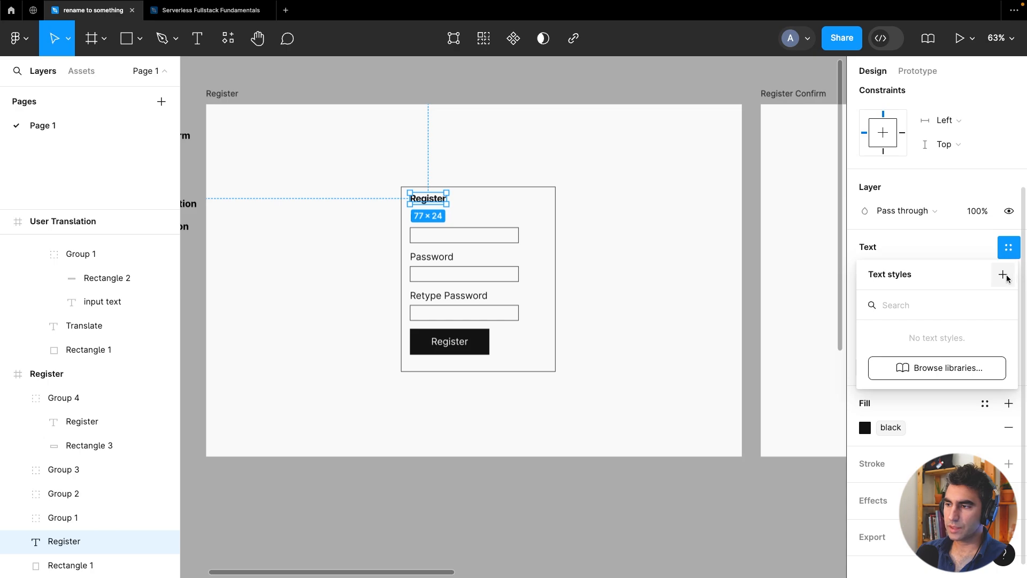
pyautogui.click(1007, 247)
pyautogui.click(1008, 249)
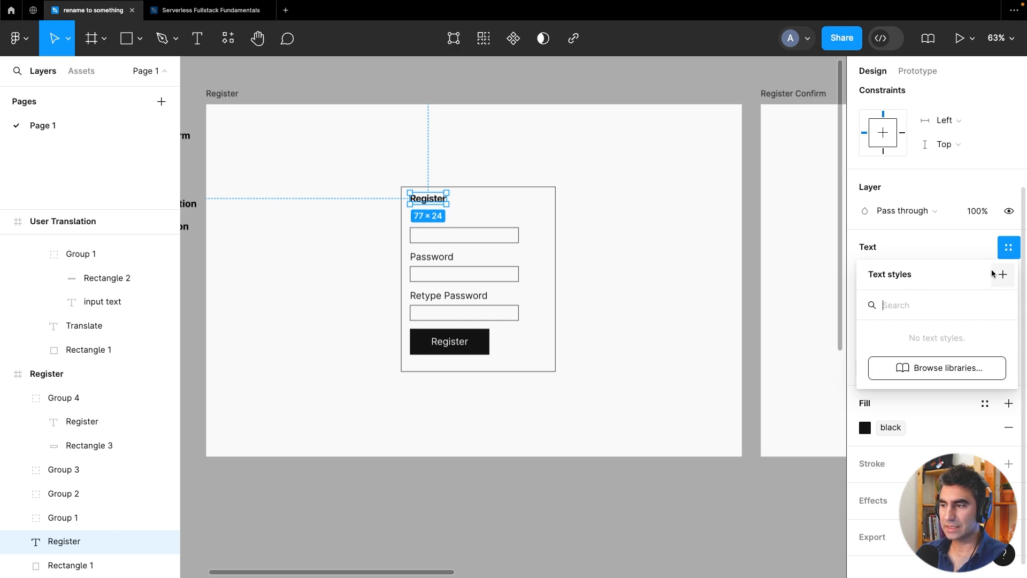
pyautogui.click(1003, 274)
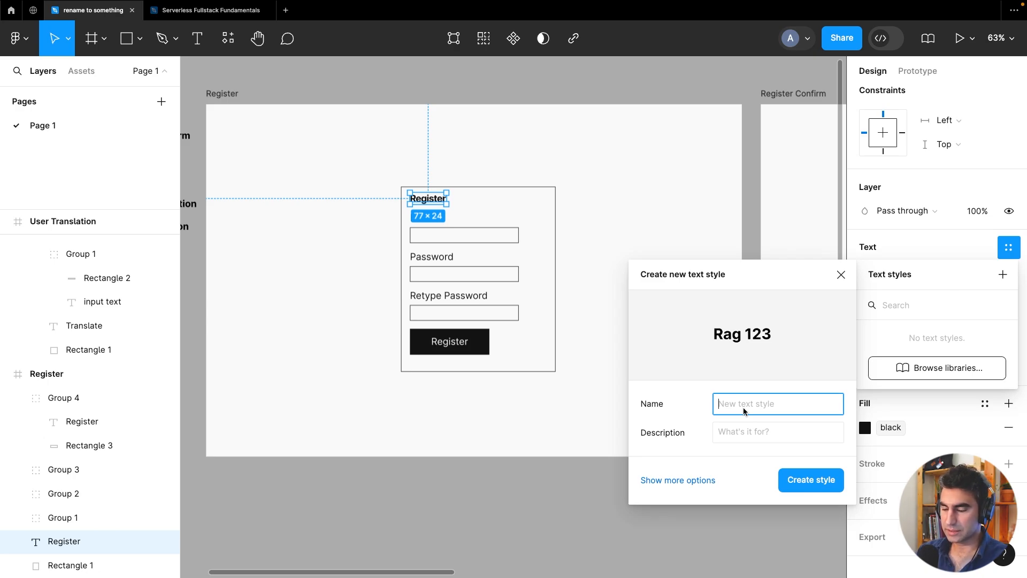
pyautogui.write('H2')
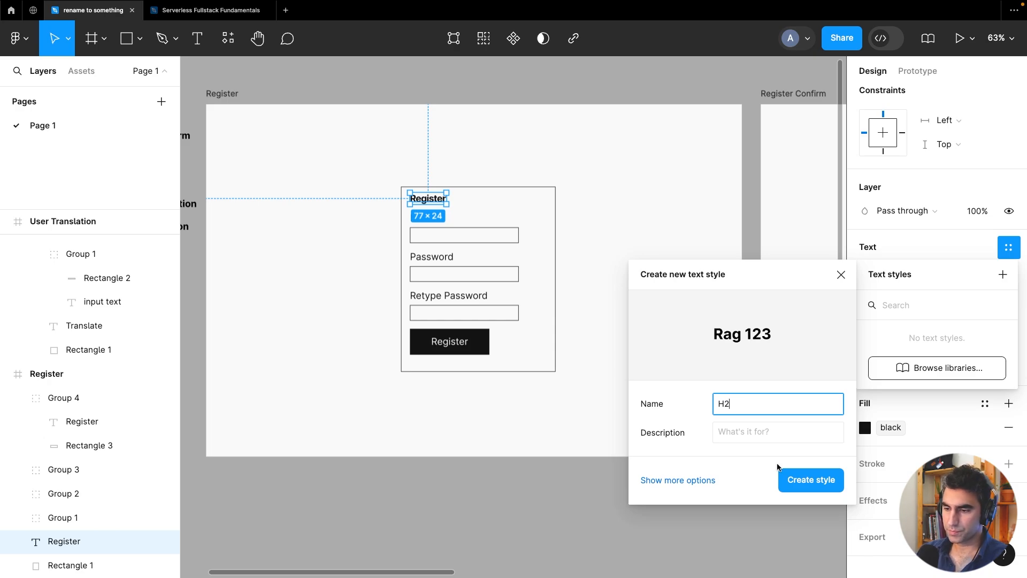
pyautogui.click(797, 481)
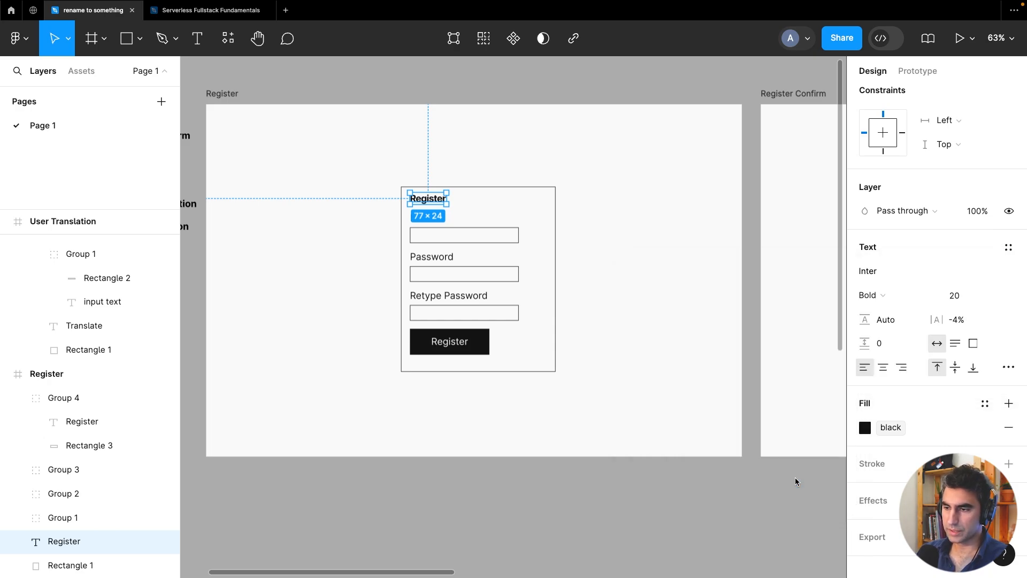
# Apply the H2 text style to the Verify Code heading in the Register Confirm frame
pyautogui.scroll(-5, 642, 335)
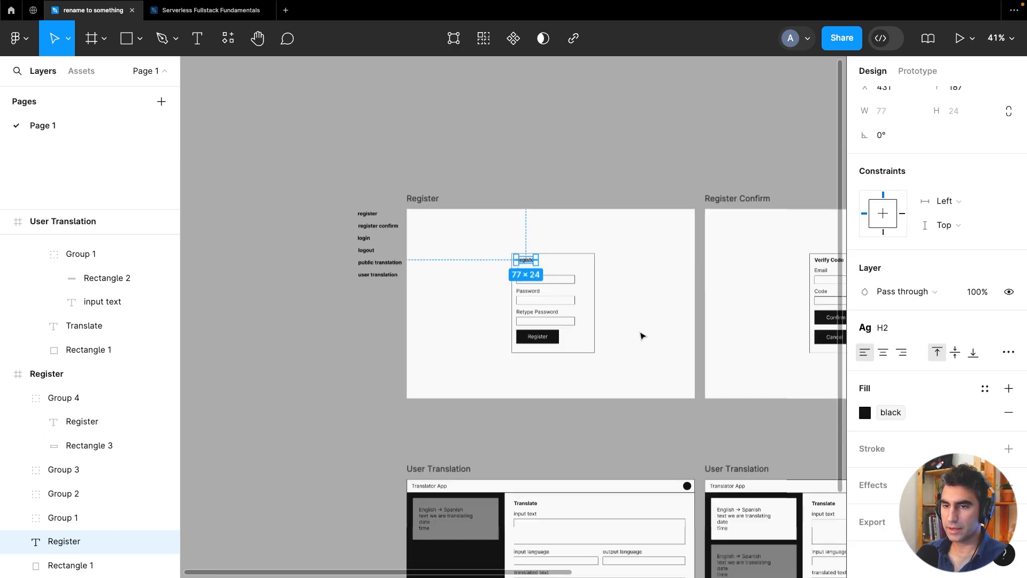
pyautogui.click(692, 438)
pyautogui.moveTo(692, 438); pyautogui.dragTo(494, 413)
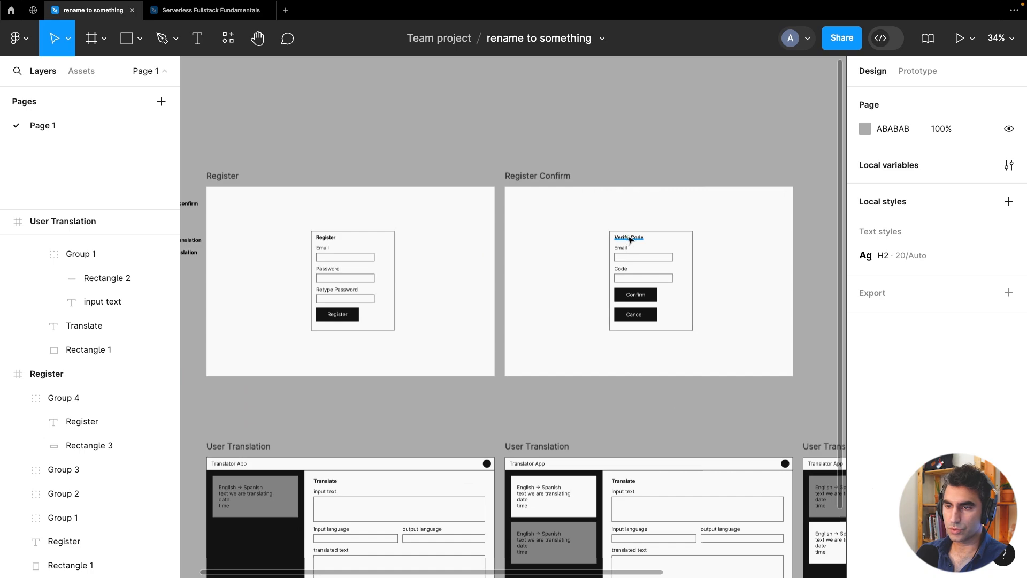
pyautogui.click(626, 237)
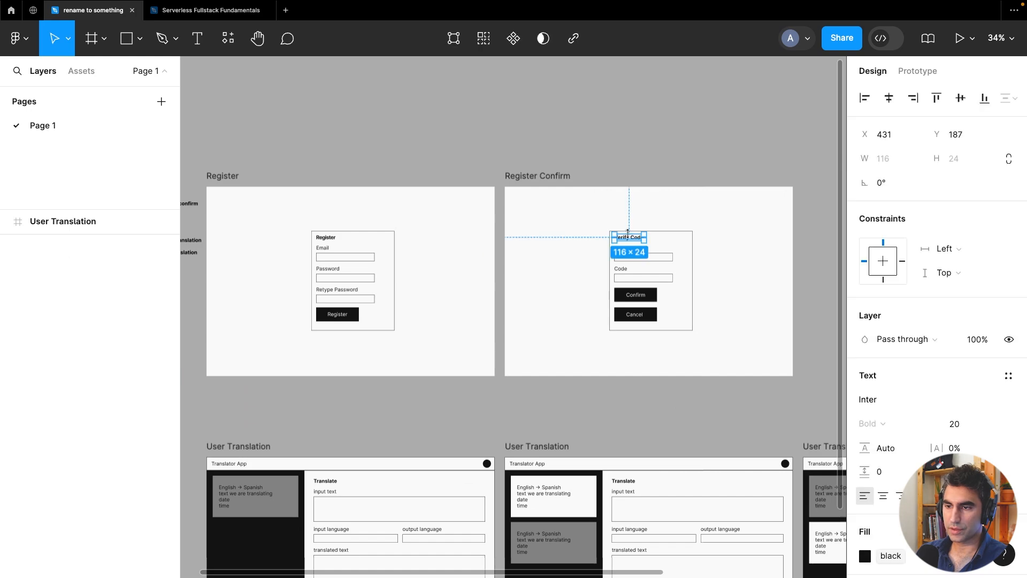
pyautogui.click(1008, 375)
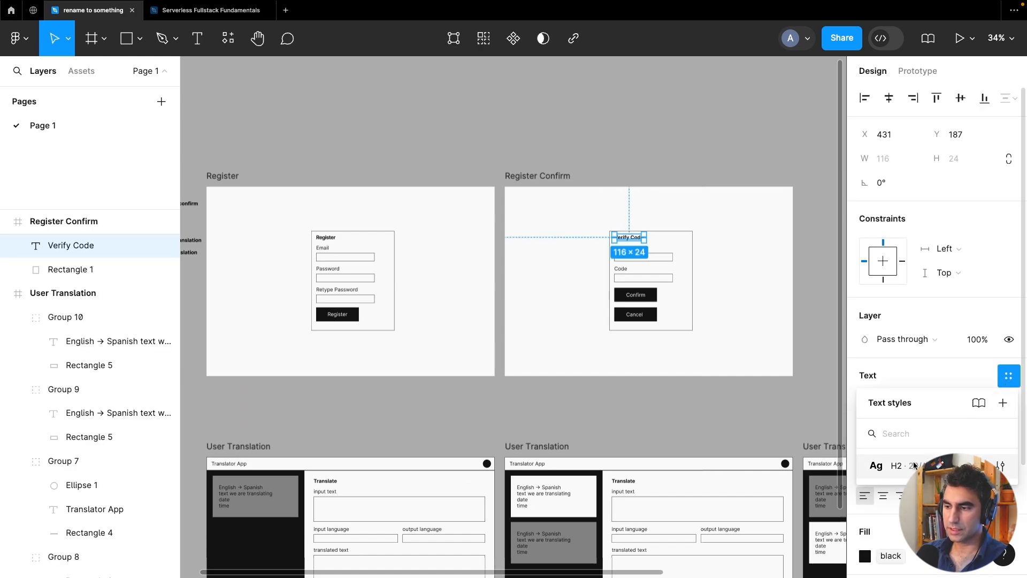
pyautogui.click(891, 465)
pyautogui.click(523, 415)
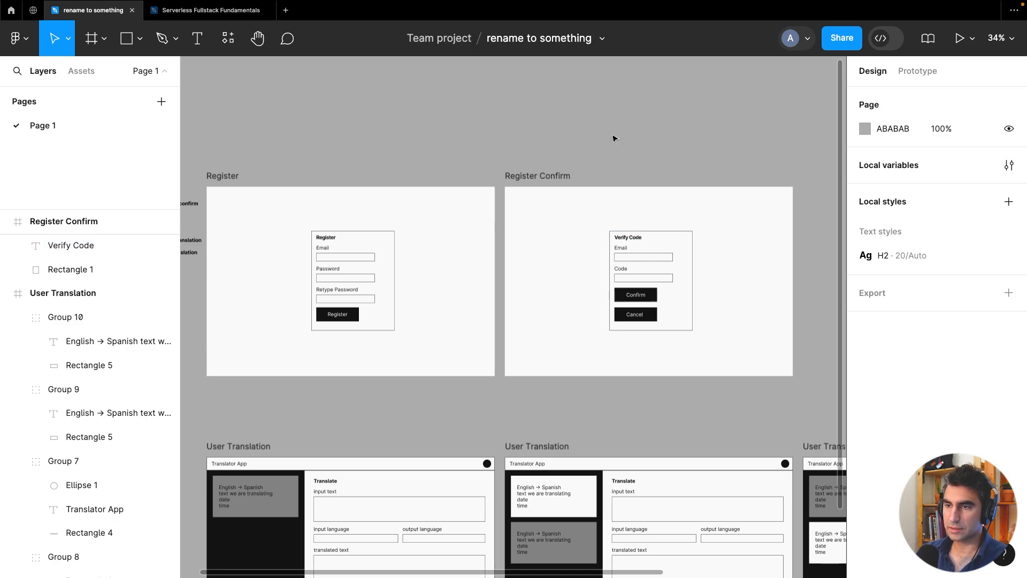
# Set the H2 text style's weight to Semi Bold and check the Register and Verify Code headings
pyautogui.click(1008, 256)
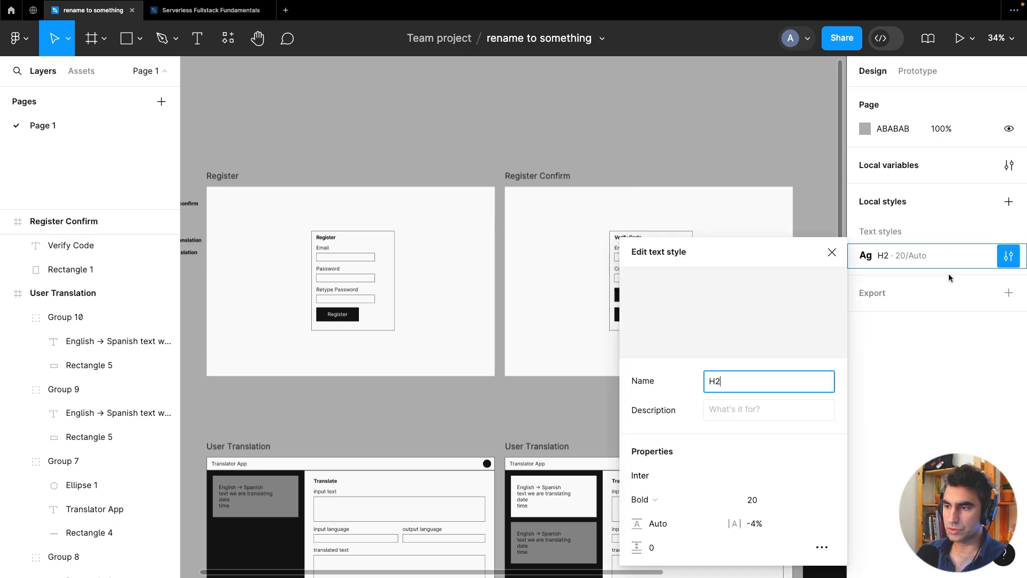
pyautogui.click(656, 501)
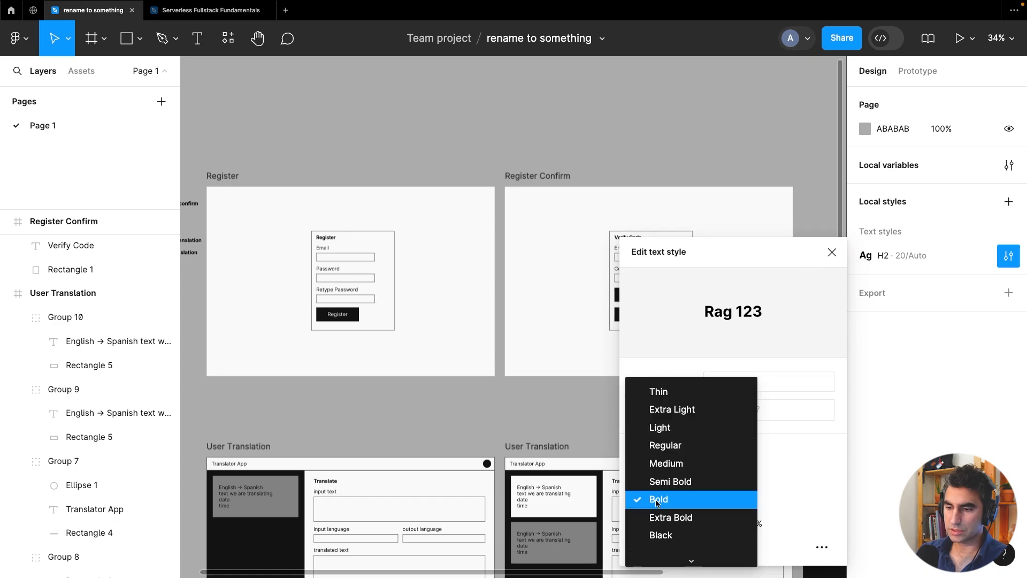
pyautogui.click(685, 474)
pyautogui.click(457, 433)
pyautogui.scroll(5, 587, 264)
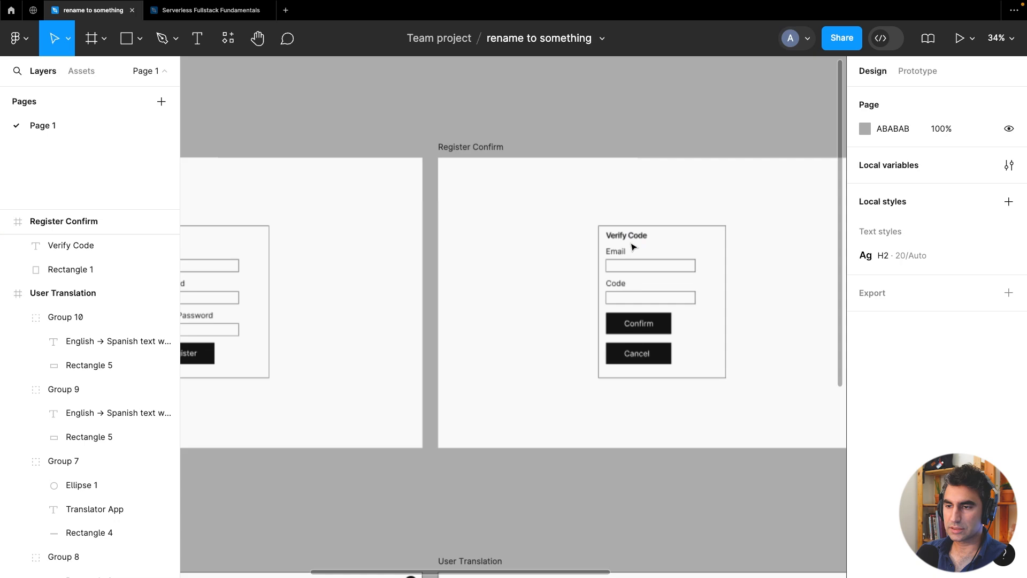
pyautogui.scroll(-5, 636, 233)
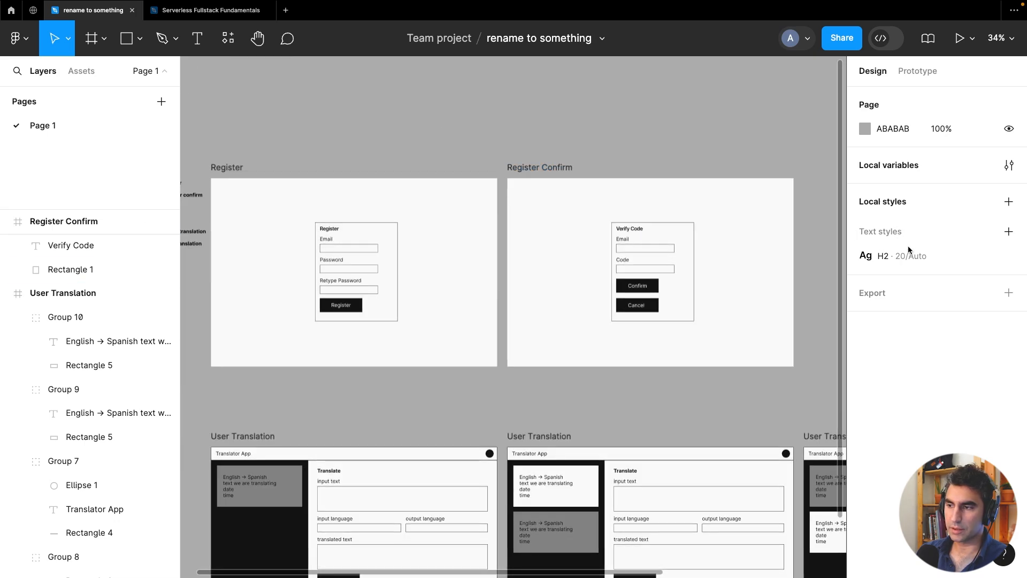
# Set the H2 text style's weight back to Bold
pyautogui.click(1009, 256)
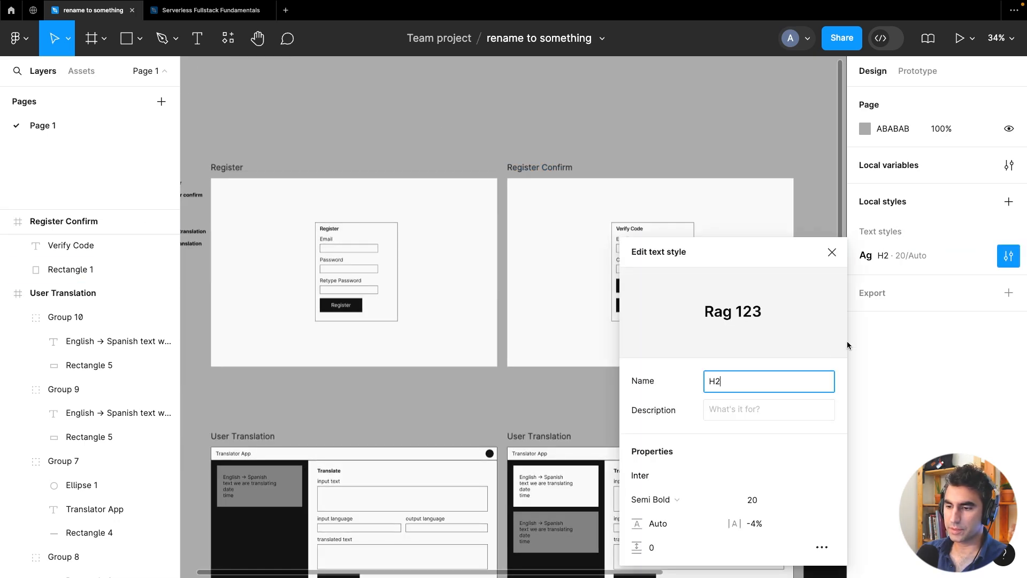
pyautogui.click(679, 497)
pyautogui.click(676, 518)
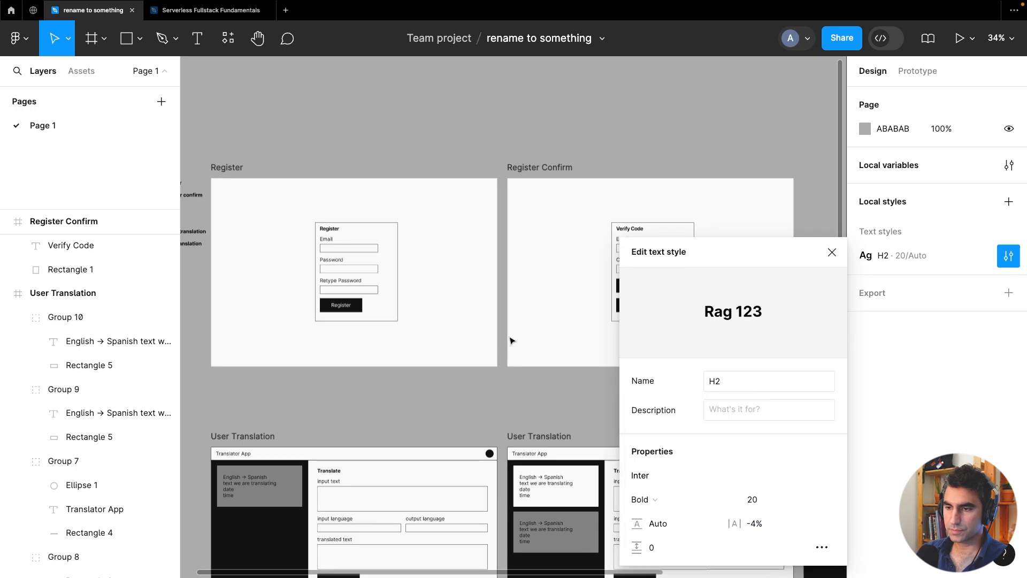
pyautogui.click(489, 393)
# Format the Translator App title in the first User Translation frame as Extra Bold, size 23, with -6% letter spacing
pyautogui.moveTo(489, 393); pyautogui.dragTo(519, 223)
pyautogui.scroll(-2, 519, 223)
pyautogui.scroll(3, 519, 223)
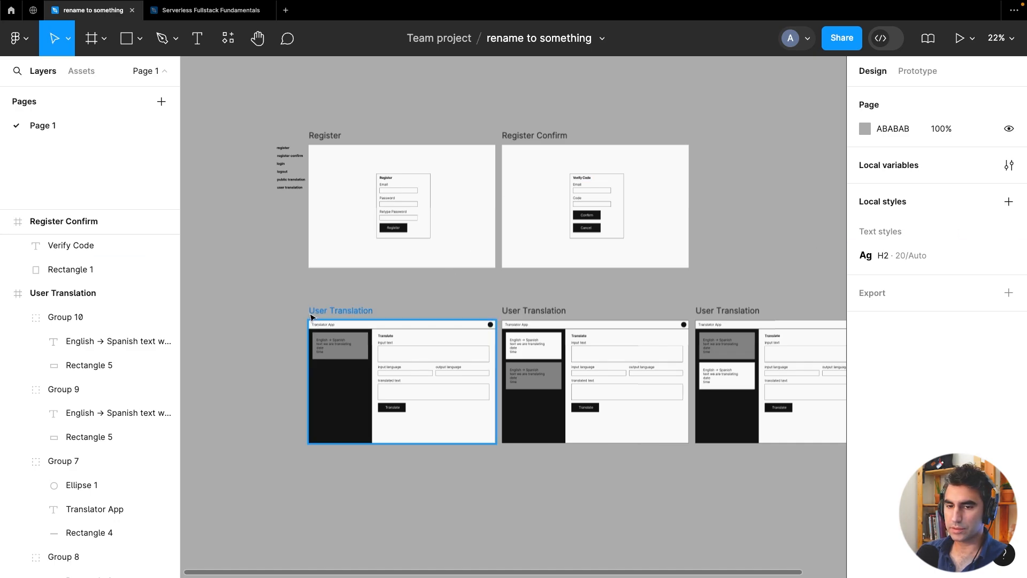
pyautogui.keyDown('ctrl'); pyautogui.scroll(5, 399, 324); pyautogui.keyUp('ctrl')
pyautogui.click(345, 335)
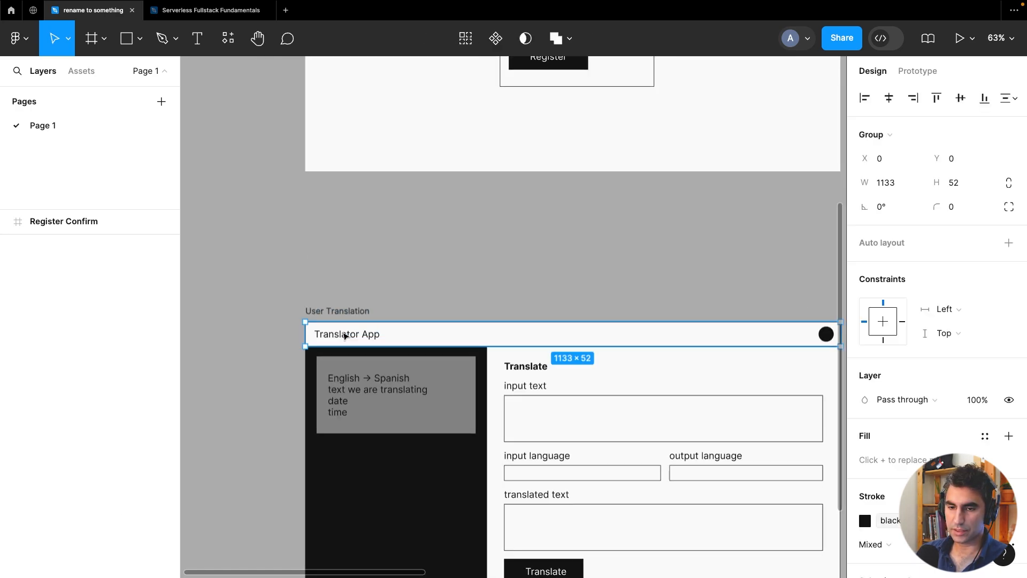
pyautogui.doubleClick(345, 335)
pyautogui.scroll(-1, 916, 350)
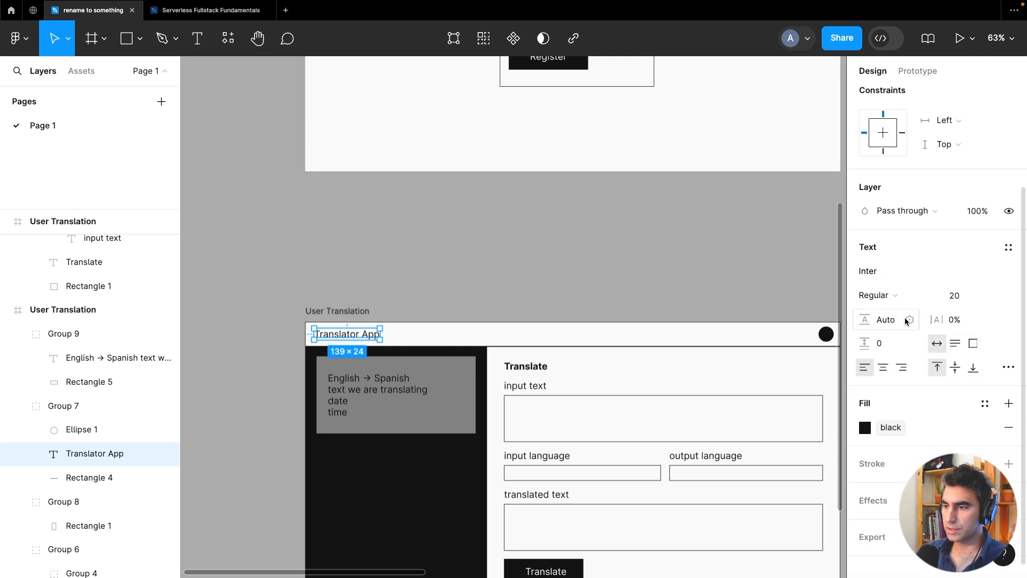
pyautogui.click(897, 295)
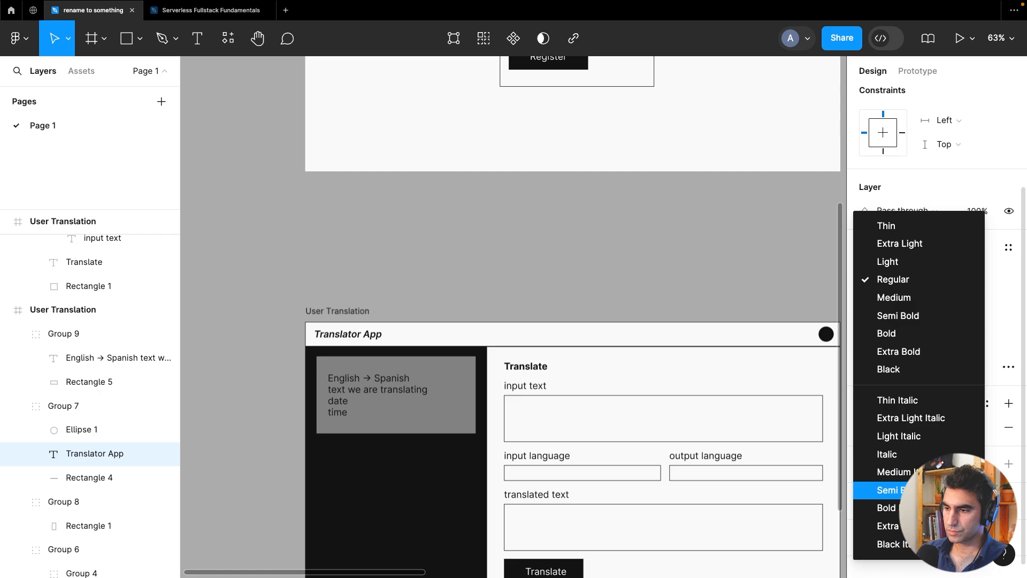
pyautogui.click(899, 351)
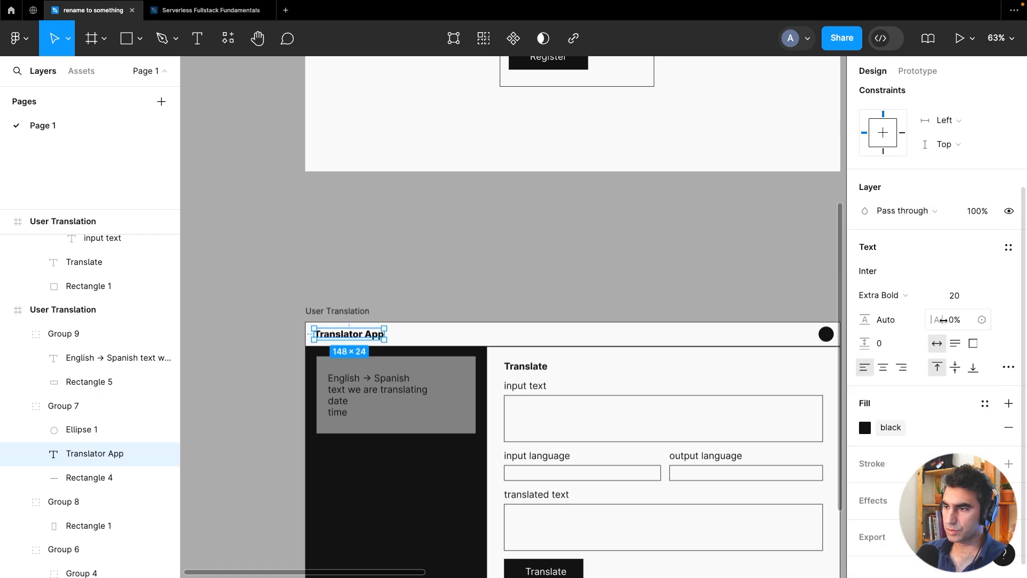
pyautogui.moveTo(943, 319); pyautogui.dragTo(931, 320)
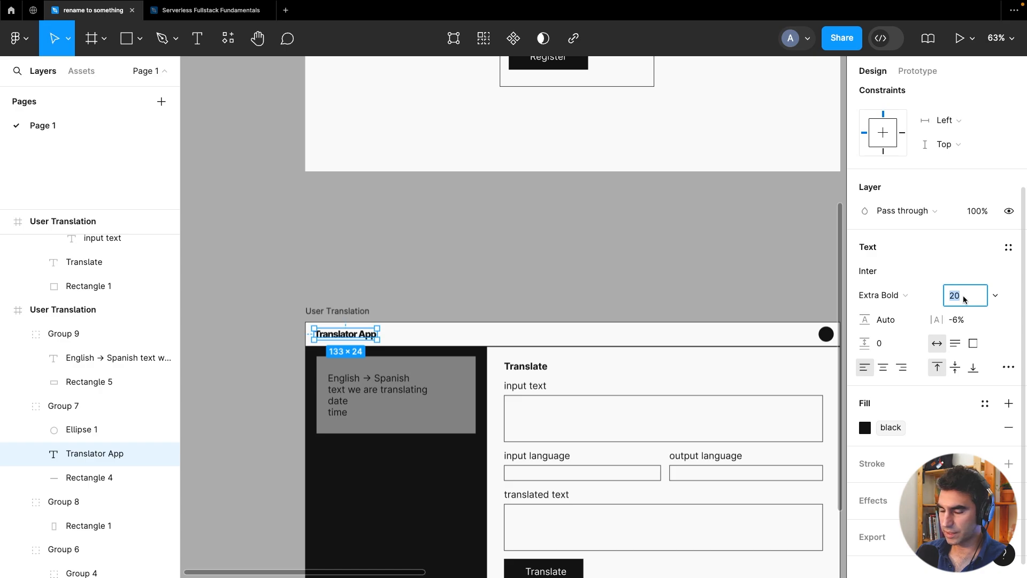
pyautogui.write('23')
pyautogui.press('Return')
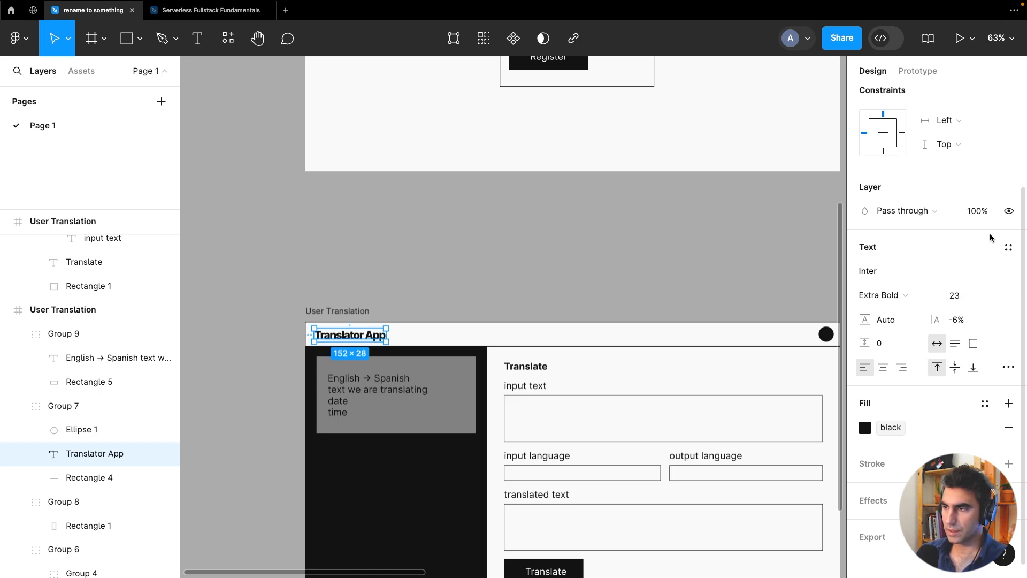
# Create a text style named H1 from the Translator App title
pyautogui.click(1008, 247)
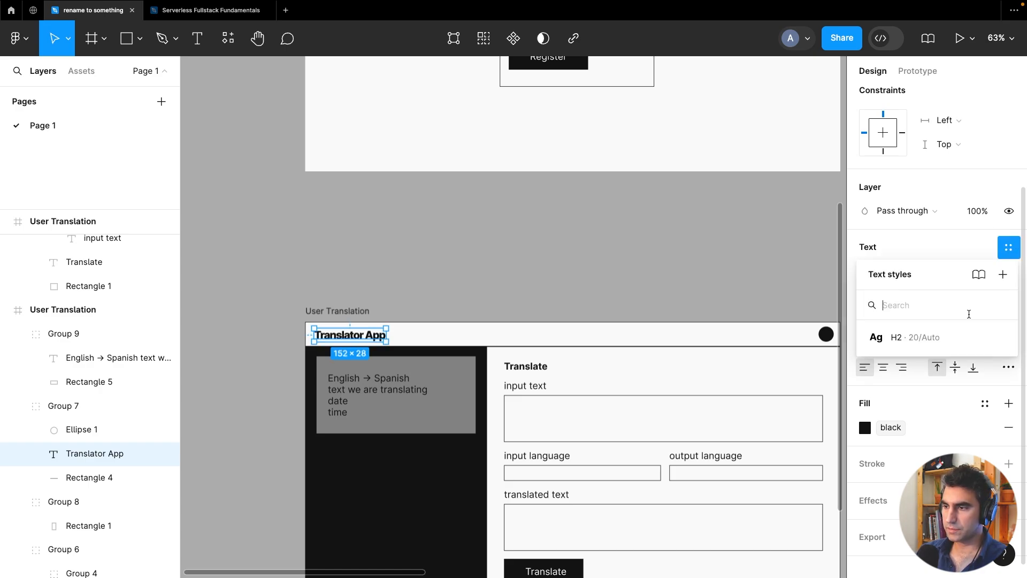
pyautogui.click(1009, 276)
pyautogui.write('H1')
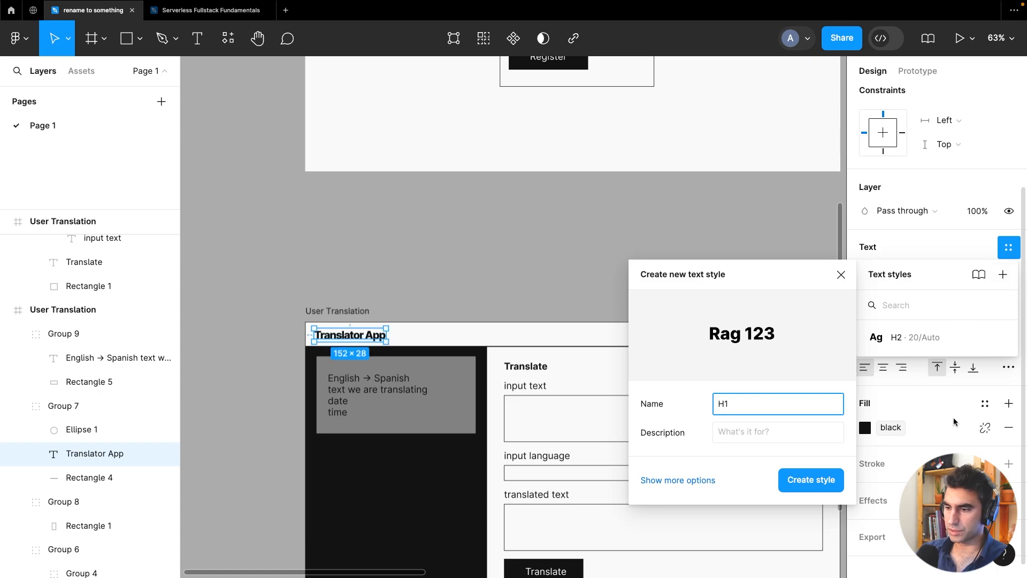
pyautogui.click(811, 480)
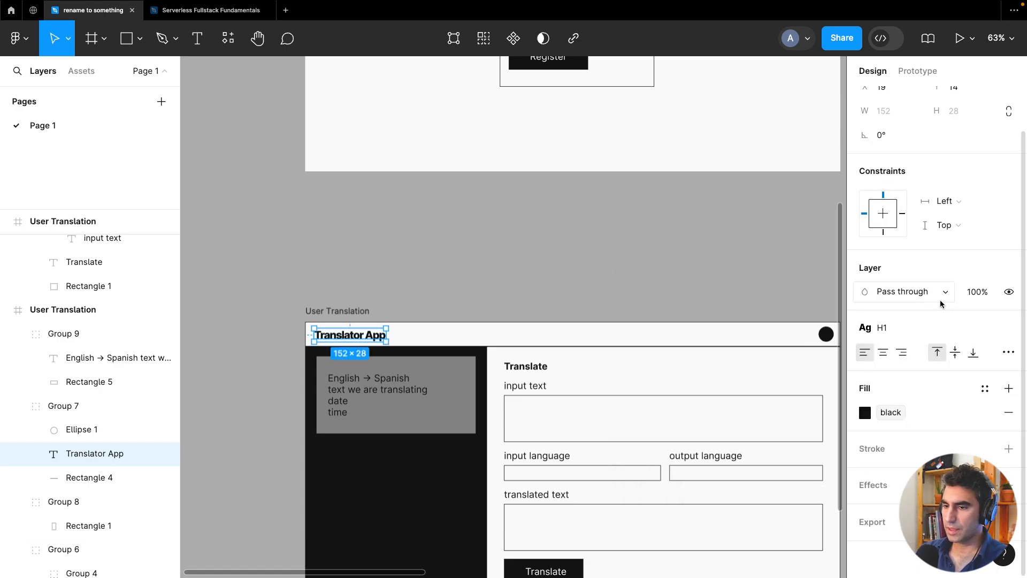
pyautogui.click(675, 275)
# Set the input text label in the first User Translation frame to size 18 with 3% letter spacing
pyautogui.scroll(-3, 619, 219)
pyautogui.hscroll(2, 619, 220)
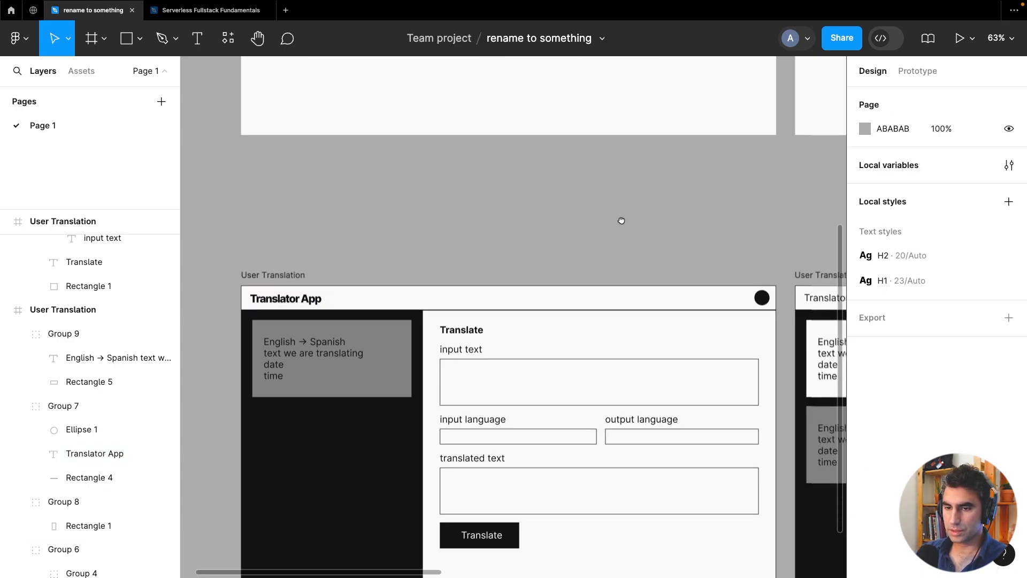
pyautogui.doubleClick(493, 309)
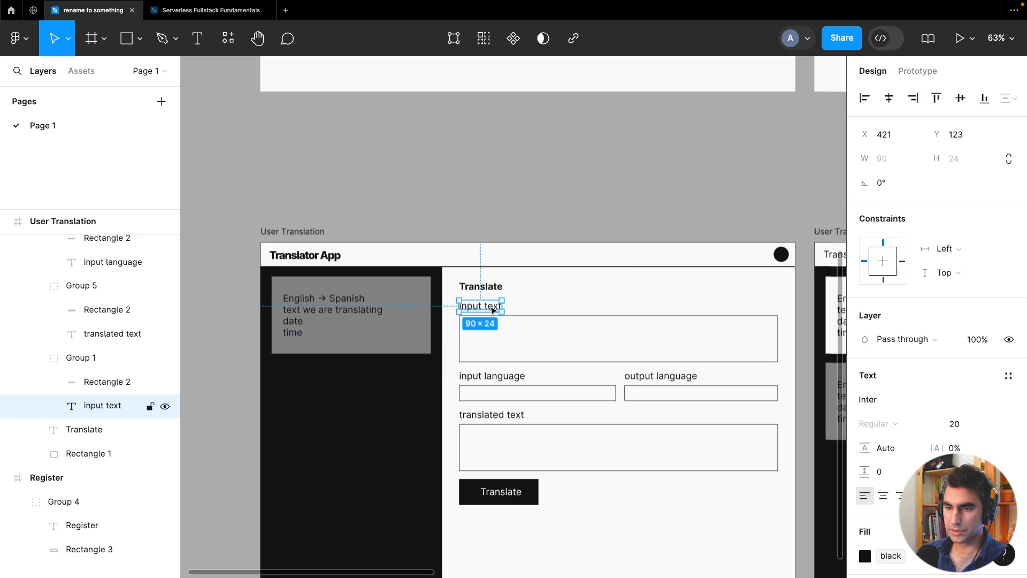
pyautogui.scroll(-2, 977, 380)
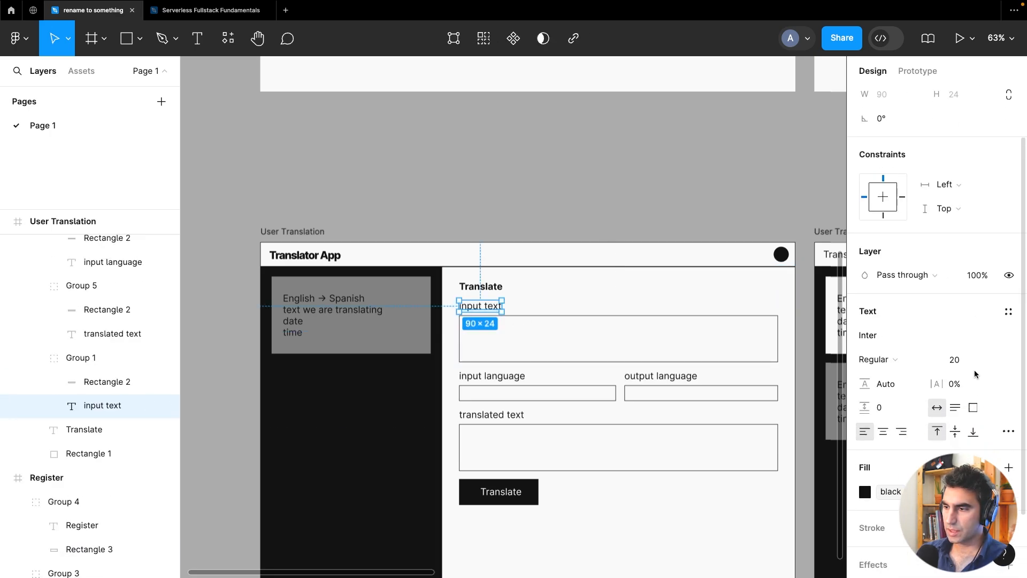
pyautogui.click(974, 368)
pyautogui.write('18')
pyautogui.press('Return')
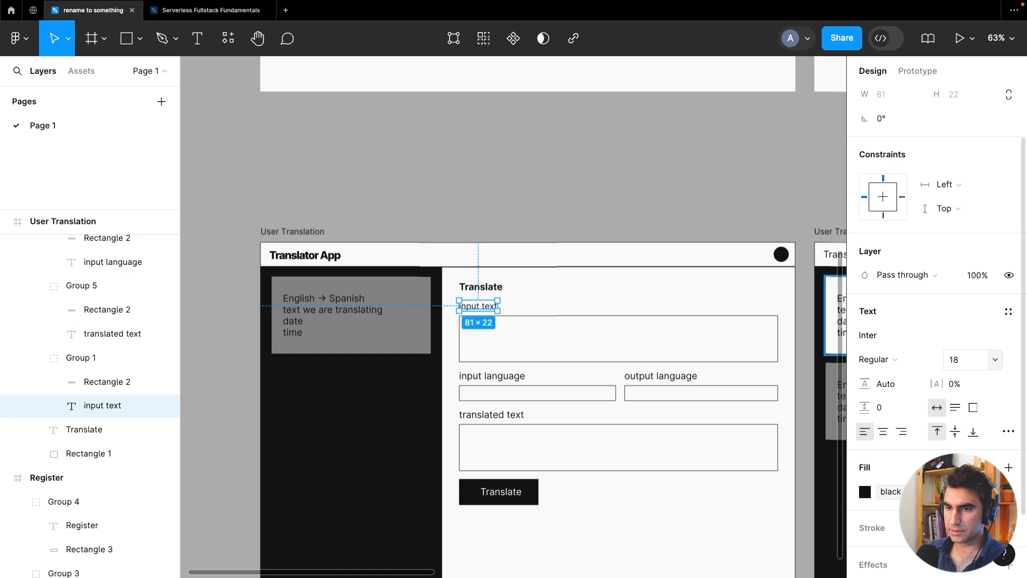
pyautogui.moveTo(940, 384); pyautogui.dragTo(945, 385)
pyautogui.click(955, 384)
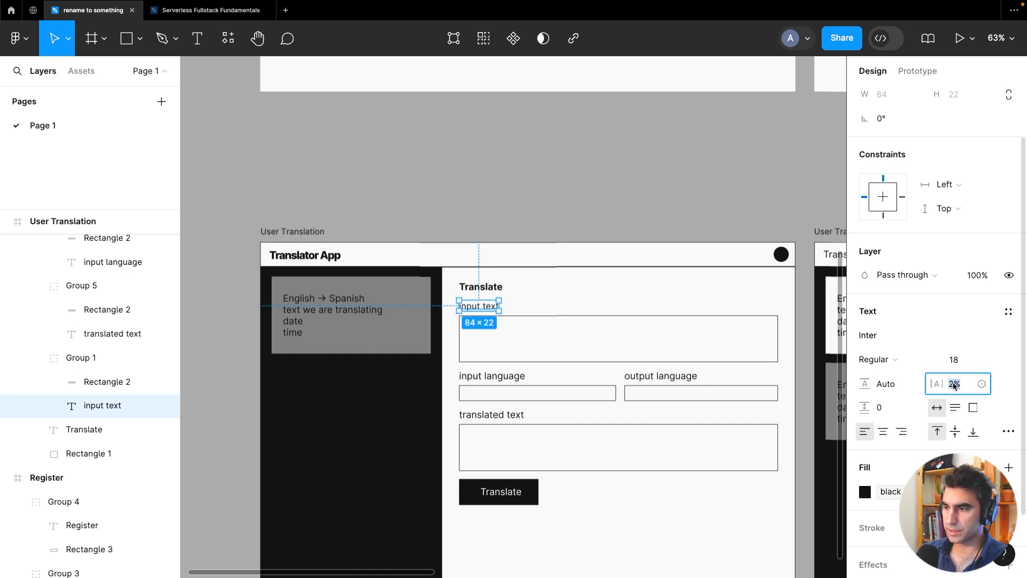
pyautogui.press('Left')
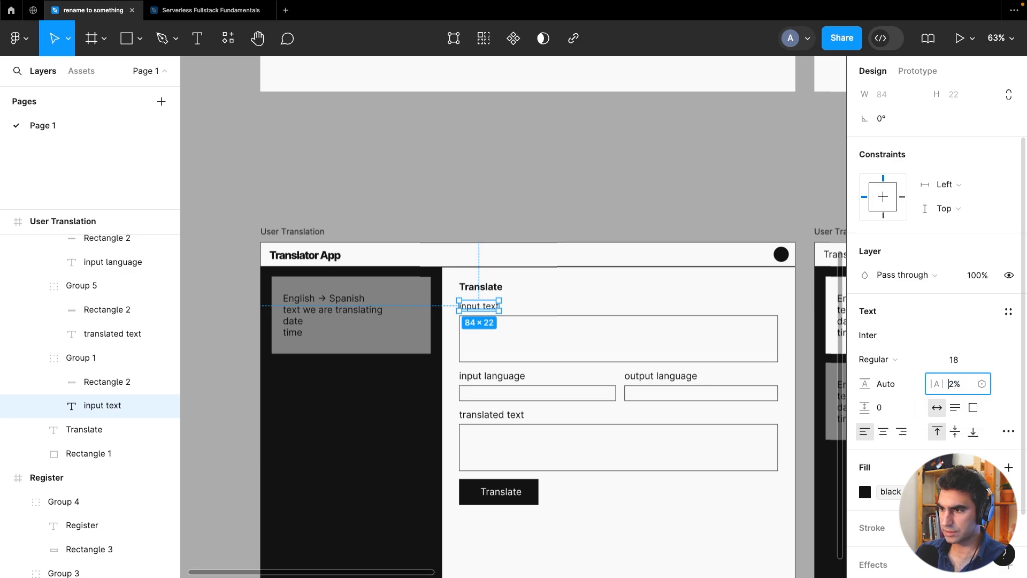
pyautogui.press('Return')
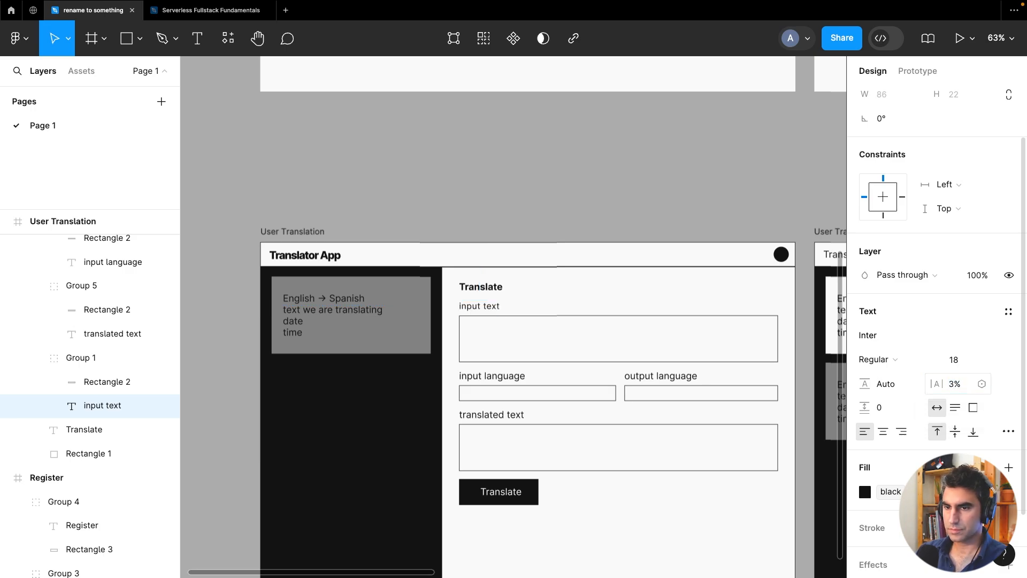
# Create a text style named Body from the input text label in the first User Translation frame
pyautogui.click(1007, 311)
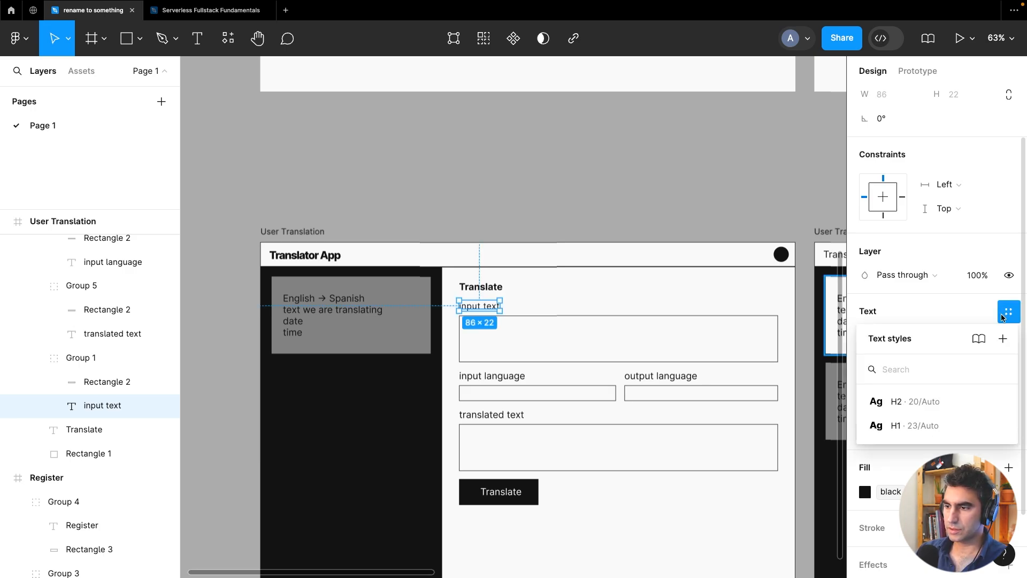
pyautogui.click(1002, 341)
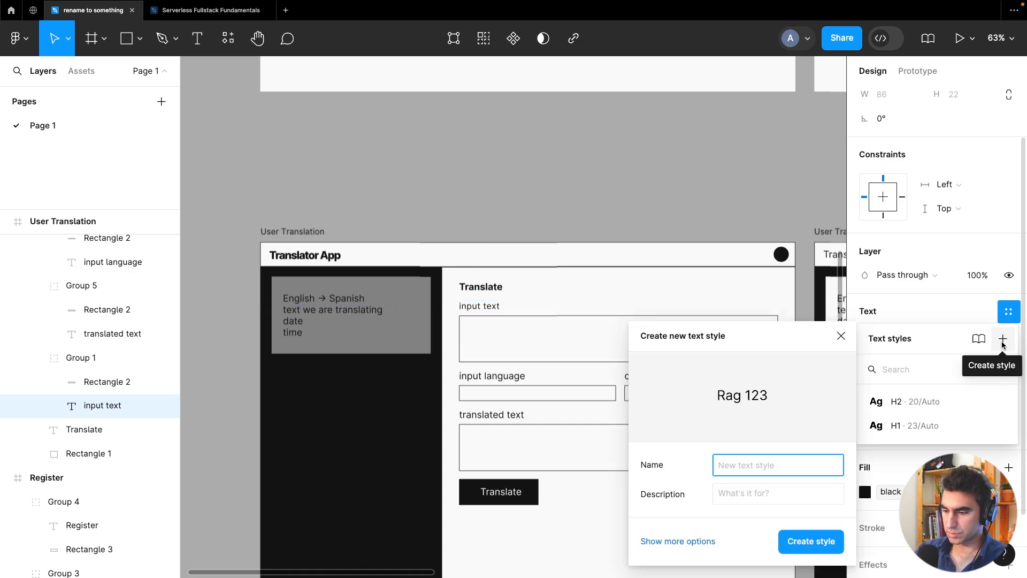
pyautogui.write('Body')
pyautogui.press('Return')
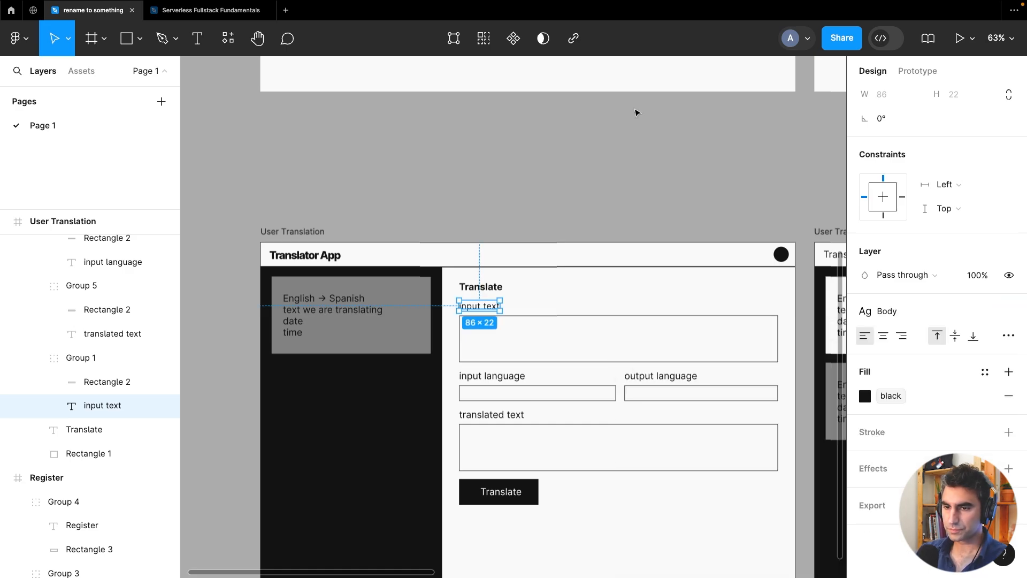
# Review the file's local color variables, the available local style types and the properties of the H2 text style
pyautogui.click(635, 111)
pyautogui.scroll(-5, 527, 257)
pyautogui.hscroll(2, 527, 257)
pyautogui.scroll(2, 527, 256)
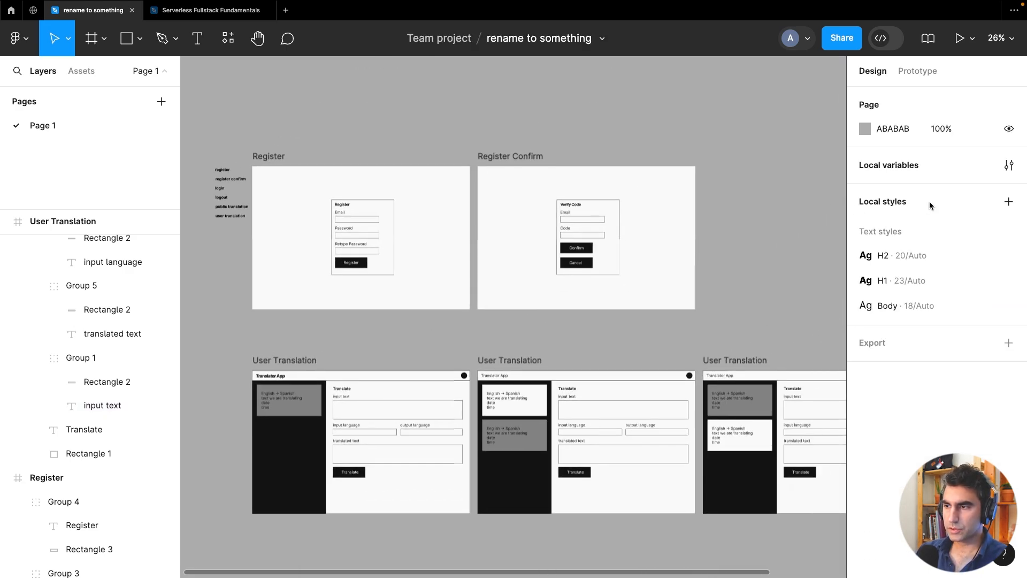
pyautogui.click(1008, 202)
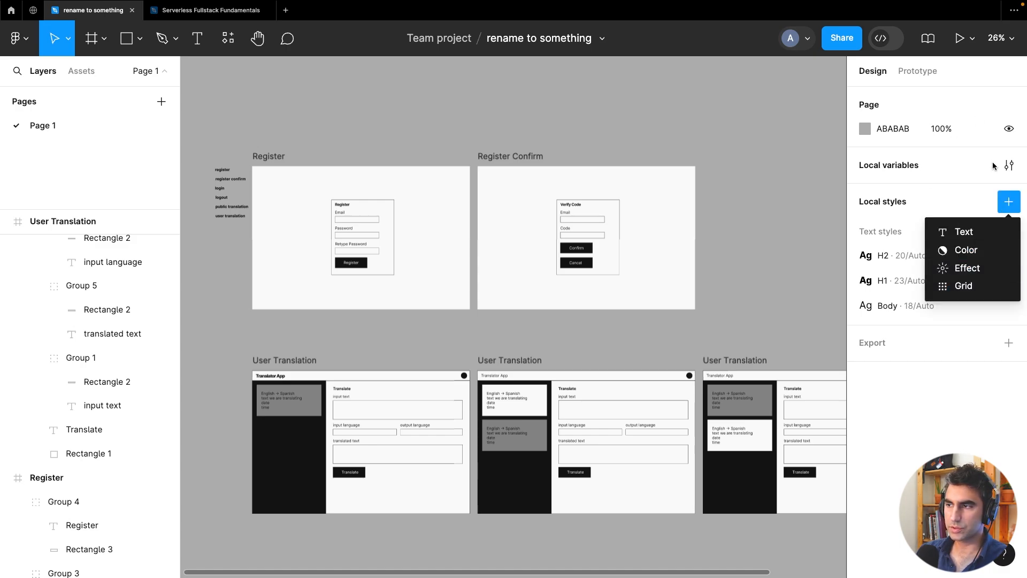
pyautogui.click(1009, 164)
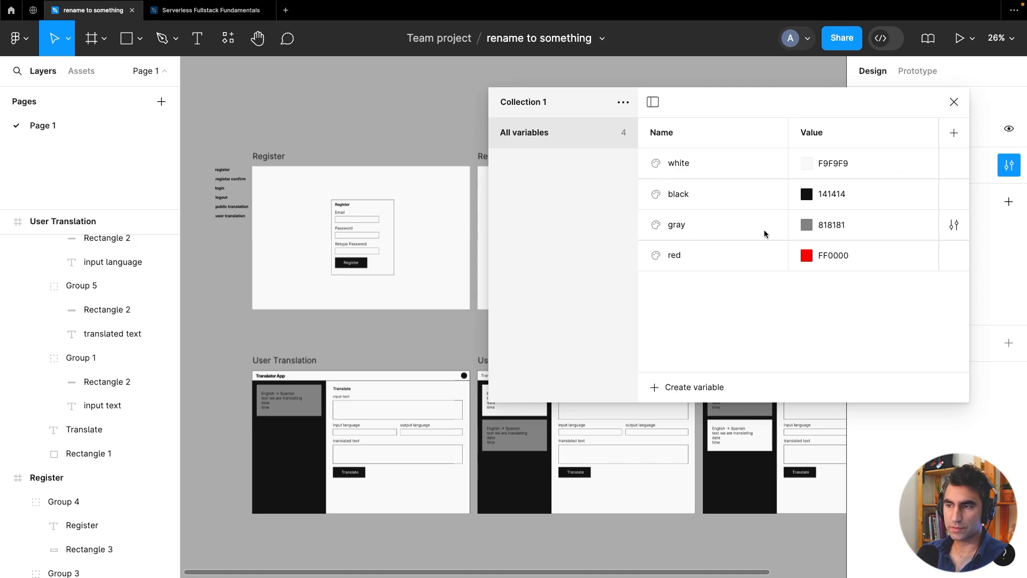
pyautogui.click(954, 102)
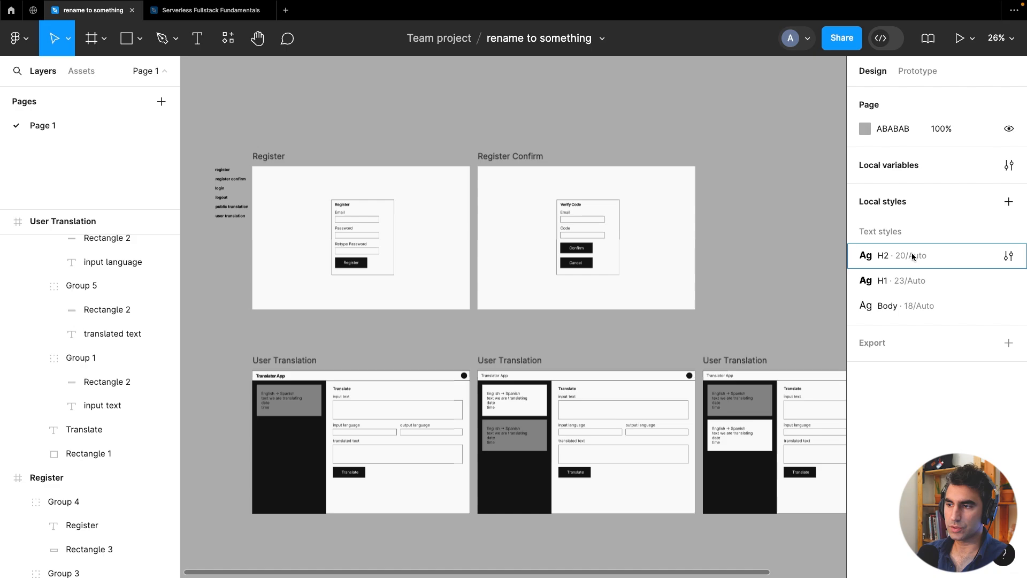
pyautogui.click(1008, 255)
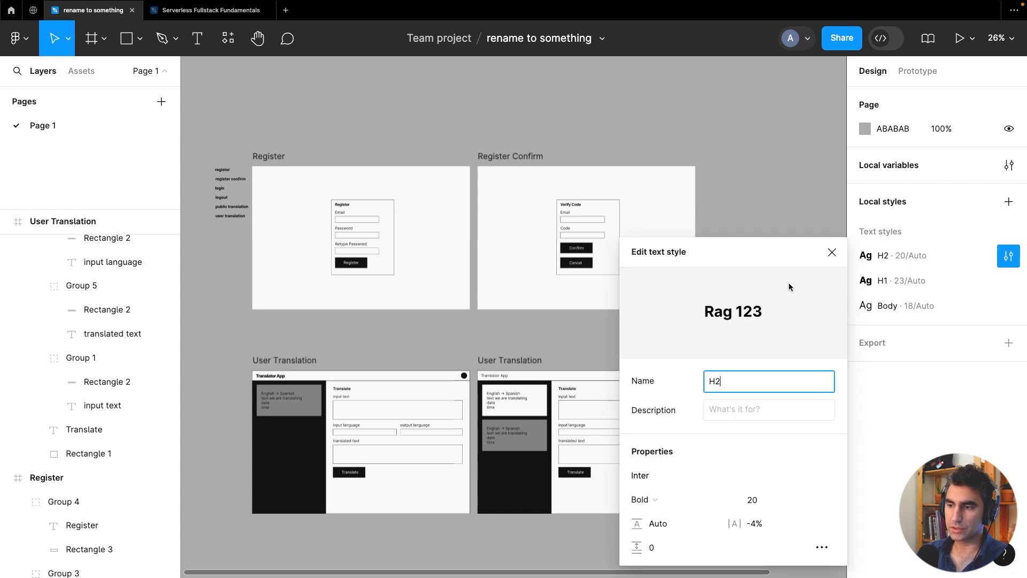
pyautogui.click(831, 253)
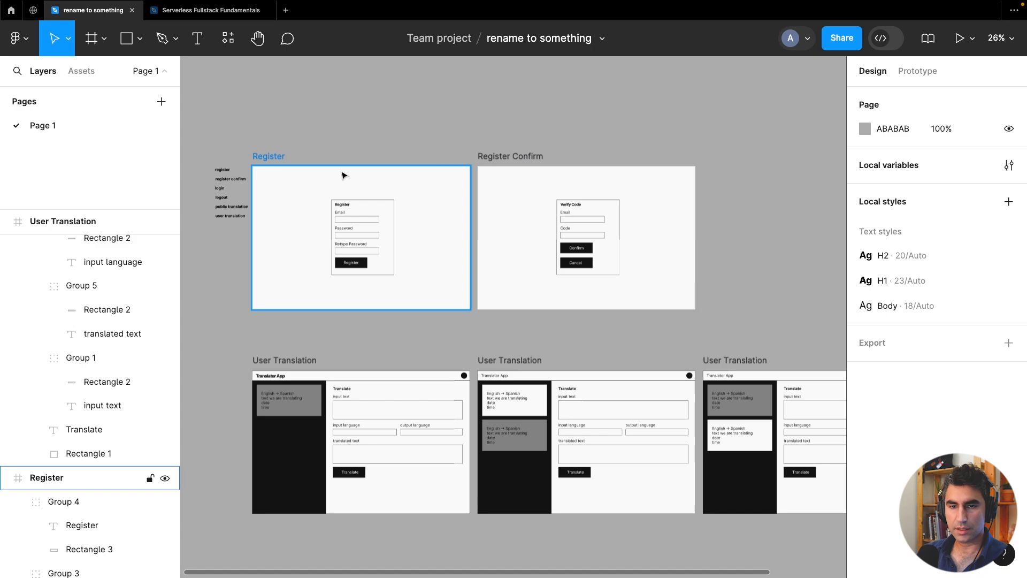
# Add a second page to the file and place a text layer reading "1" on its canvas
pyautogui.click(161, 102)
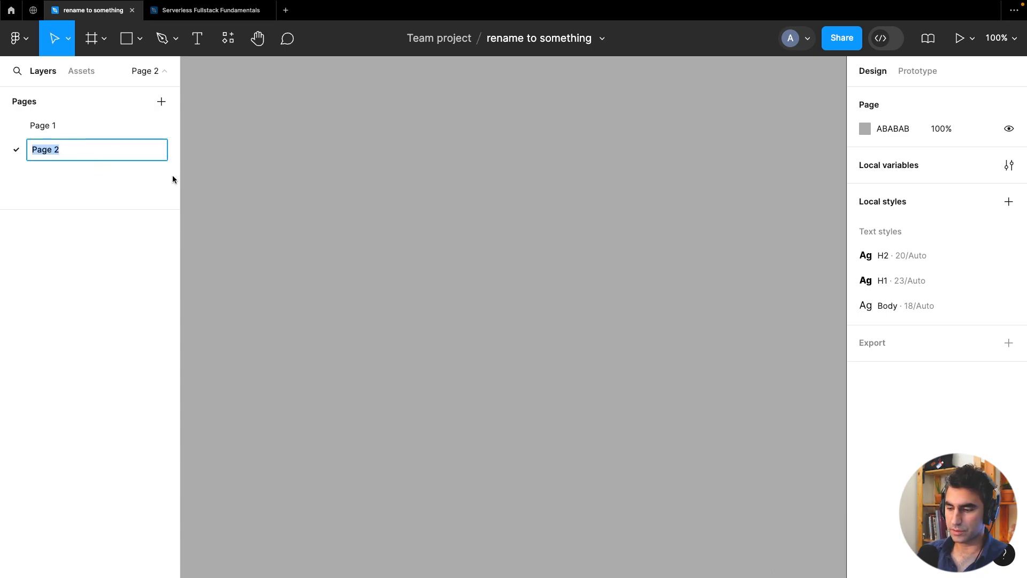
pyautogui.click(473, 249)
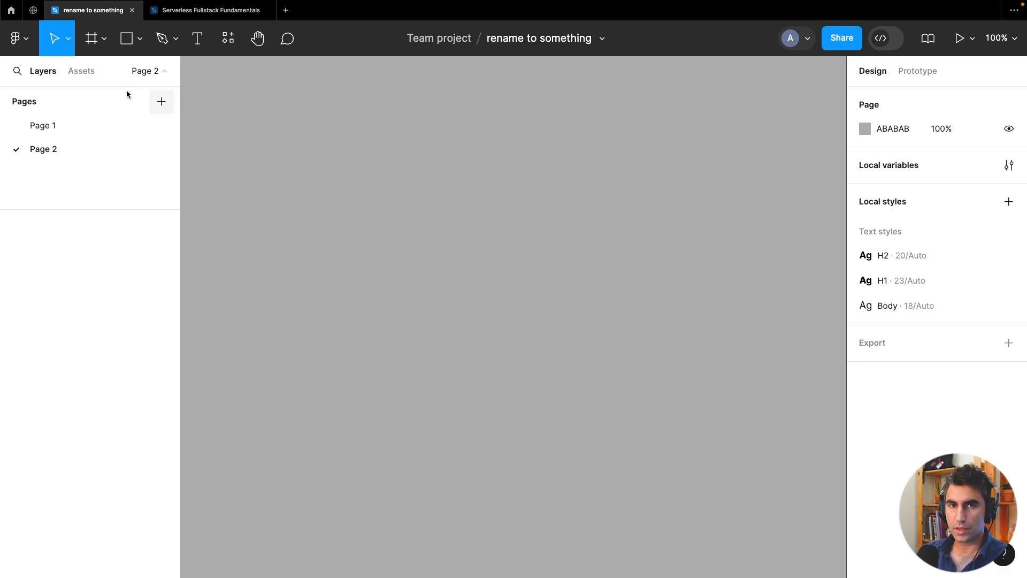
pyautogui.click(197, 38)
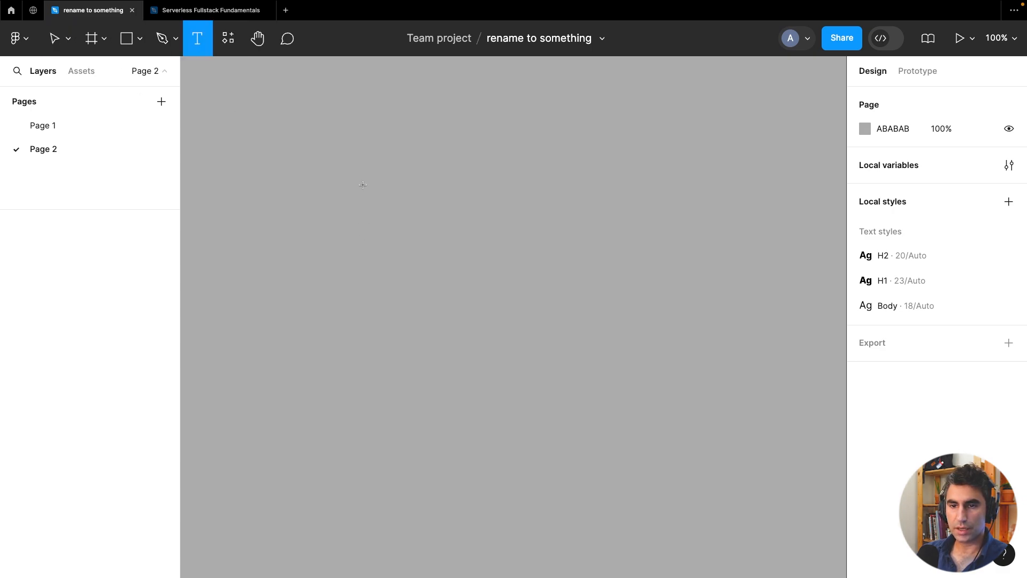
pyautogui.click(338, 222)
pyautogui.write('1')
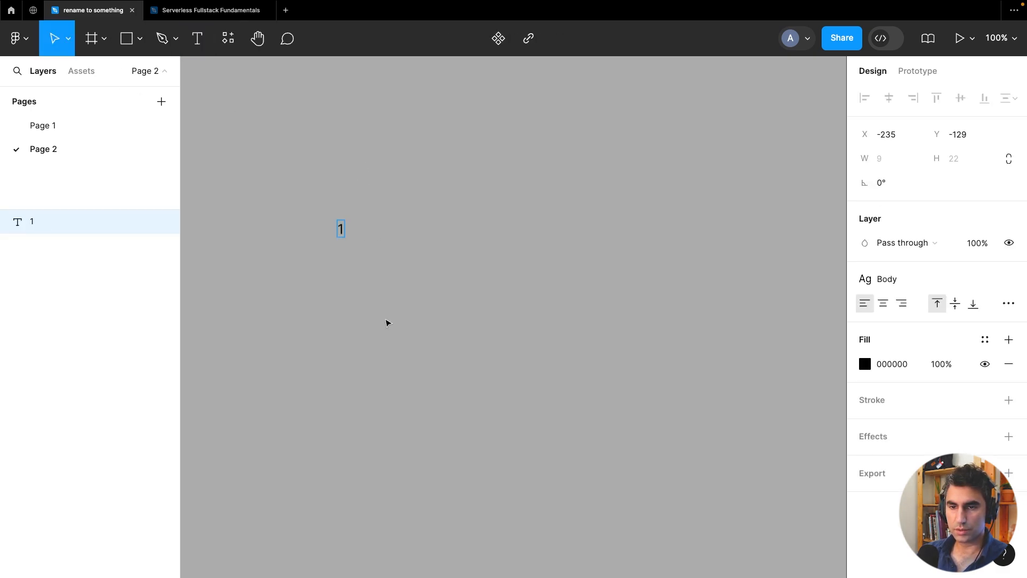
pyautogui.press('Escape')
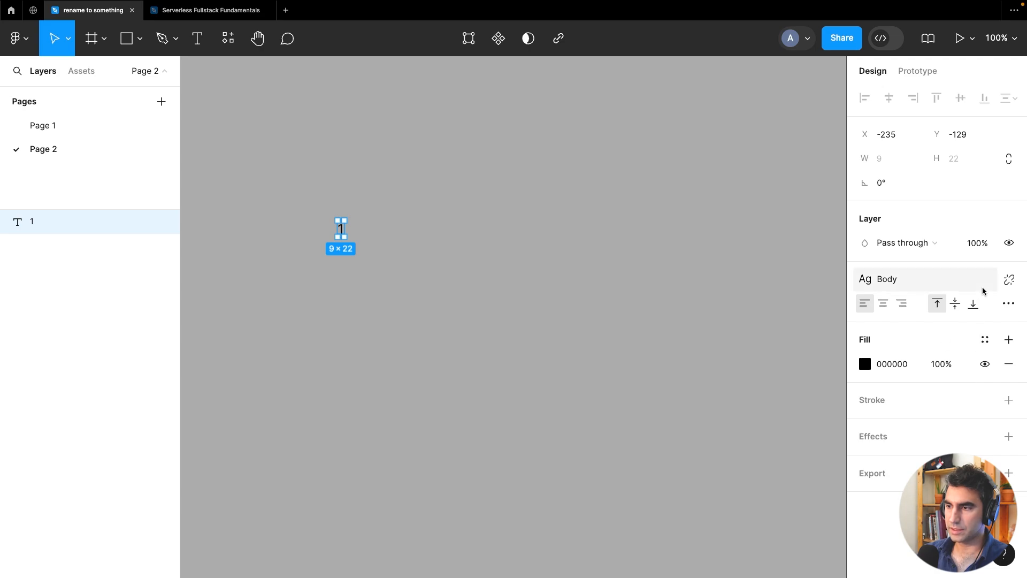
# Apply the H1 text style to the "1" text on the new page
pyautogui.click(934, 289)
pyautogui.click(909, 391)
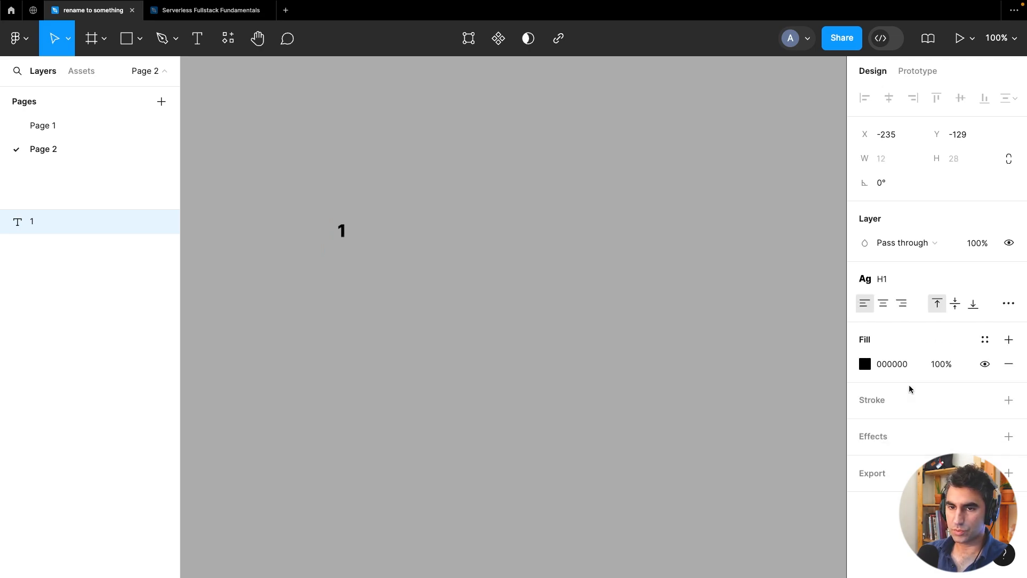
pyautogui.scroll(3, 395, 230)
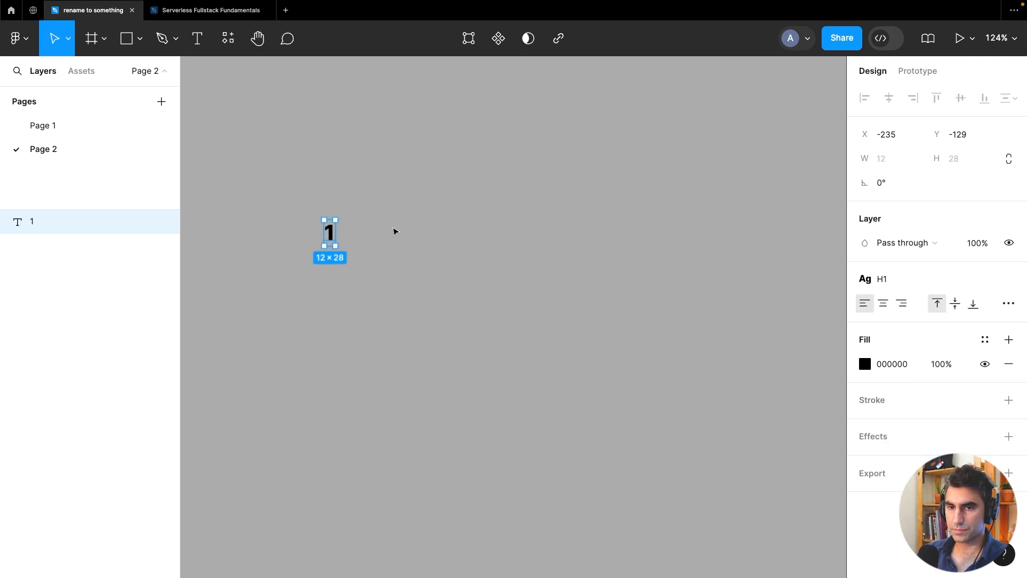
pyautogui.click(430, 303)
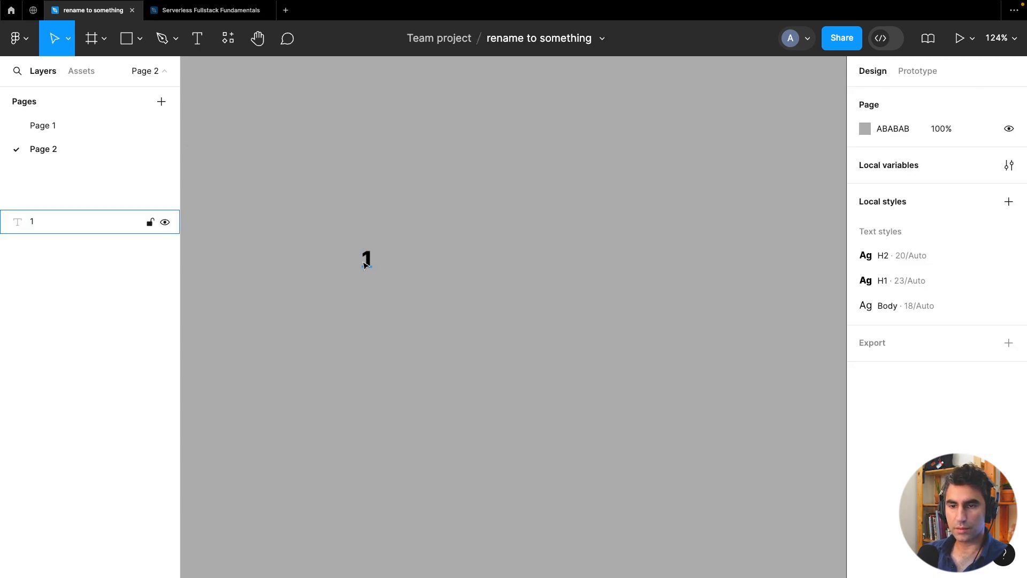
# Draw a circle about 58 × 58 with the Ellipse tool, above and to the left of the "1" text
pyautogui.click(139, 44)
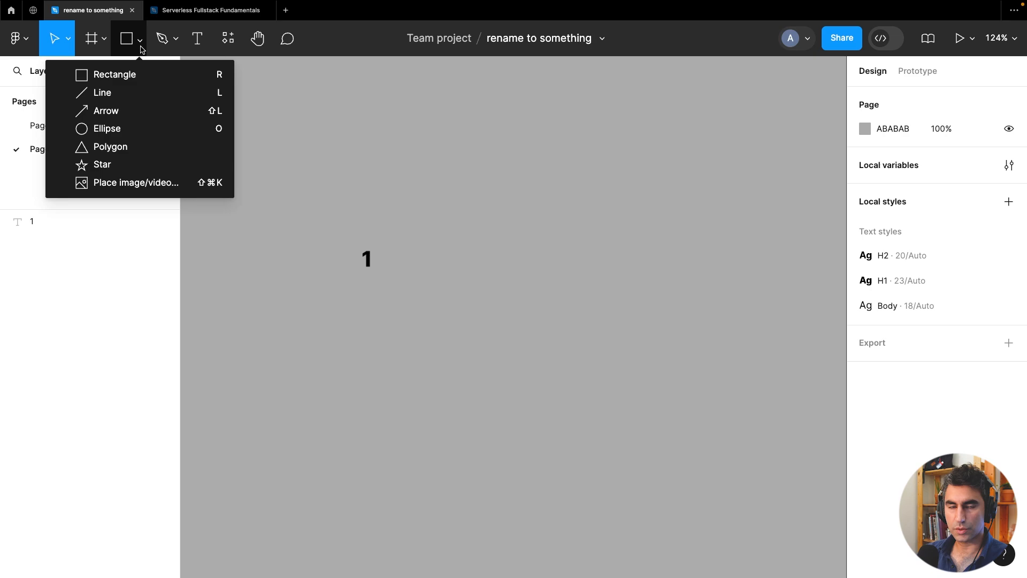
pyautogui.click(136, 129)
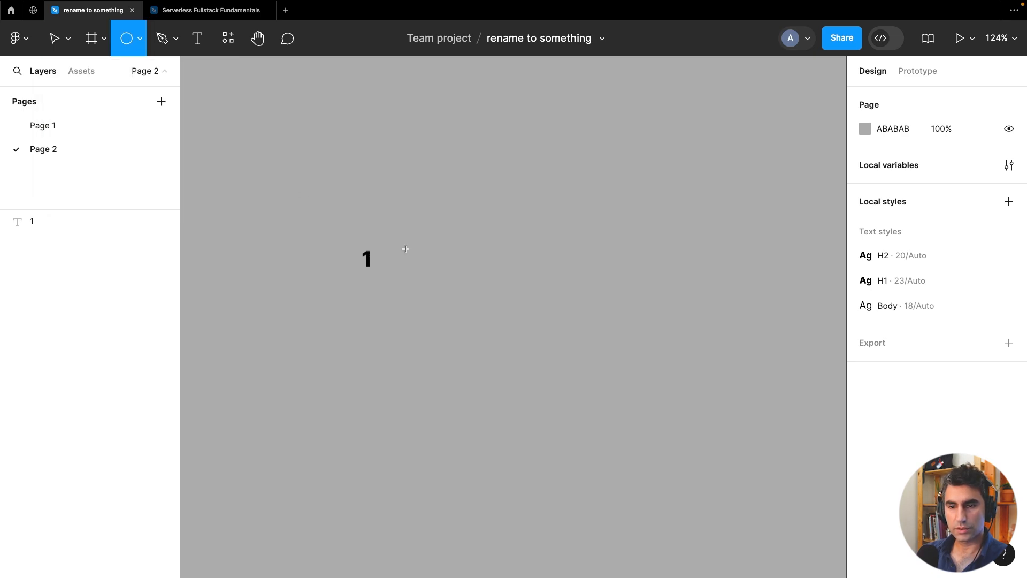
pyautogui.moveTo(301, 180); pyautogui.dragTo(355, 233)
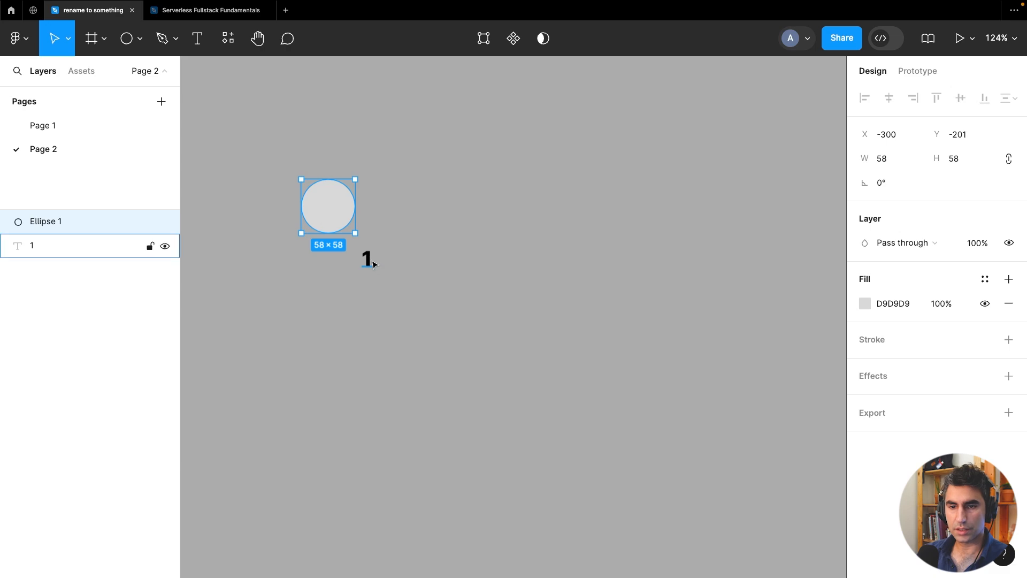
# Move the "1" text onto the circle and reorder its layer above the ellipse
pyautogui.moveTo(367, 259); pyautogui.dragTo(329, 212)
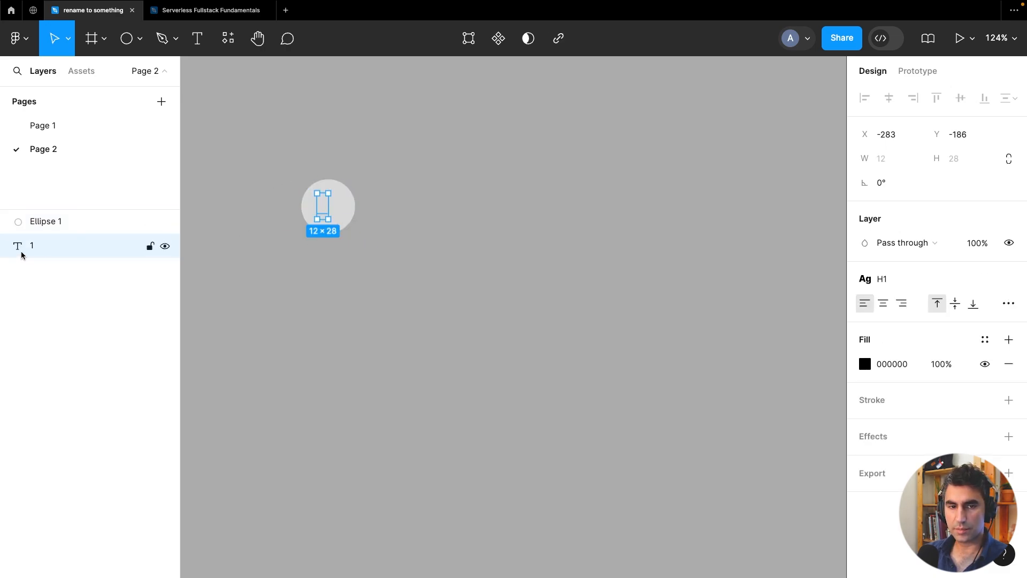
pyautogui.moveTo(46, 248); pyautogui.dragTo(61, 221)
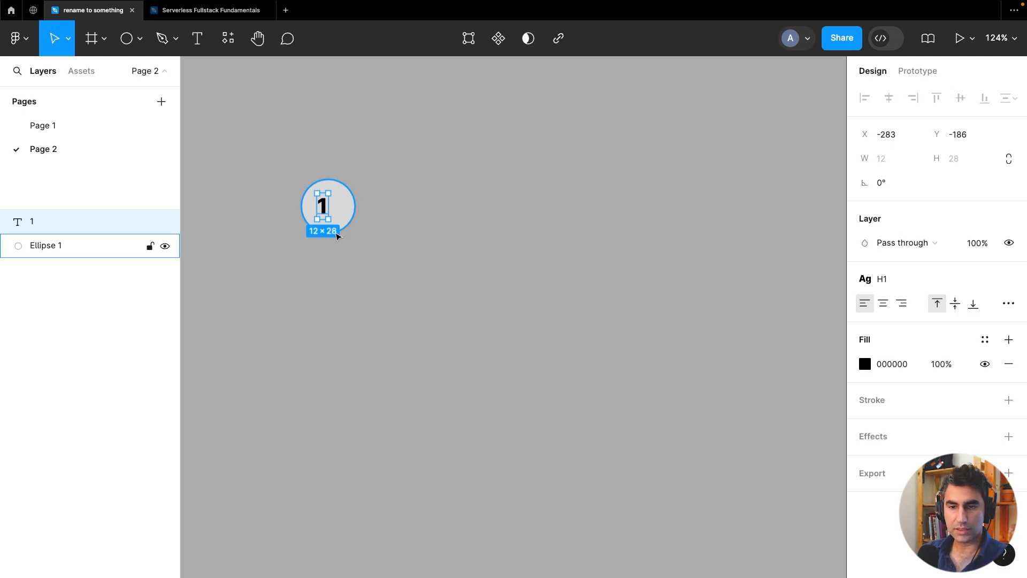
pyautogui.hotkey('ctrl', 'z')
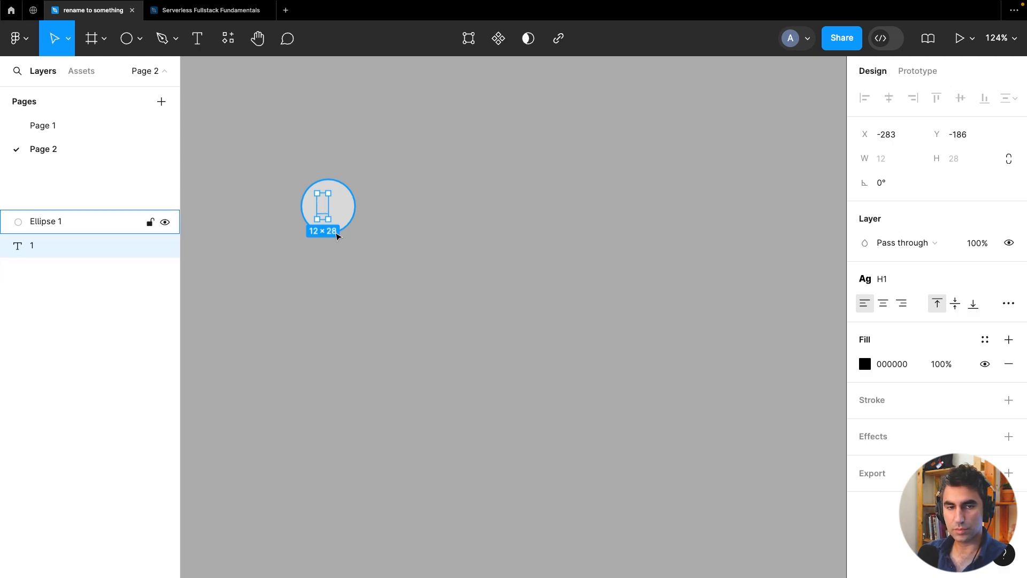
pyautogui.hotkey('ctrl', 'shift', 'z')
pyautogui.hotkey('ctrl', 'z')
pyautogui.hotkey('ctrl', 'shift', 'z')
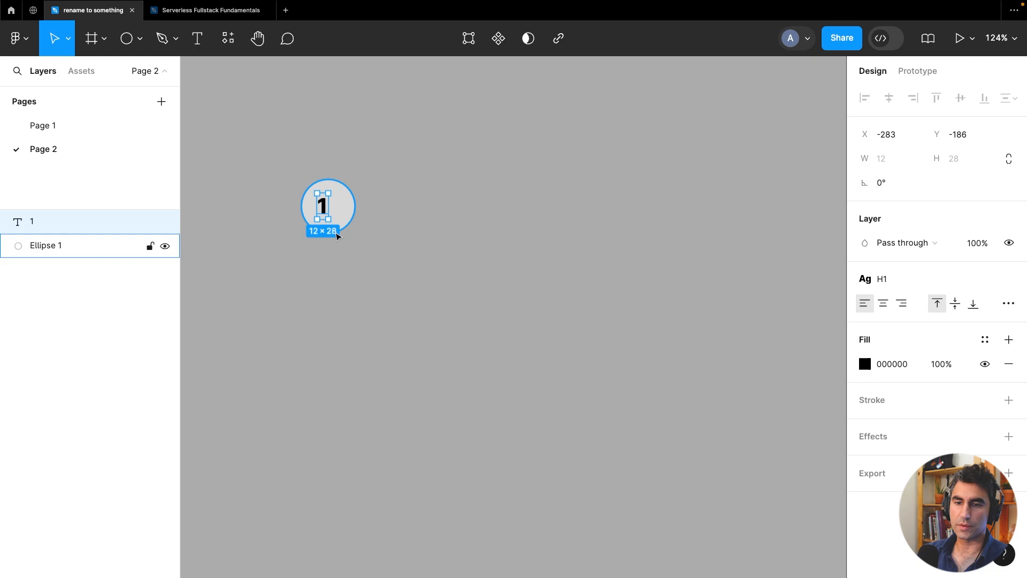
pyautogui.click(356, 274)
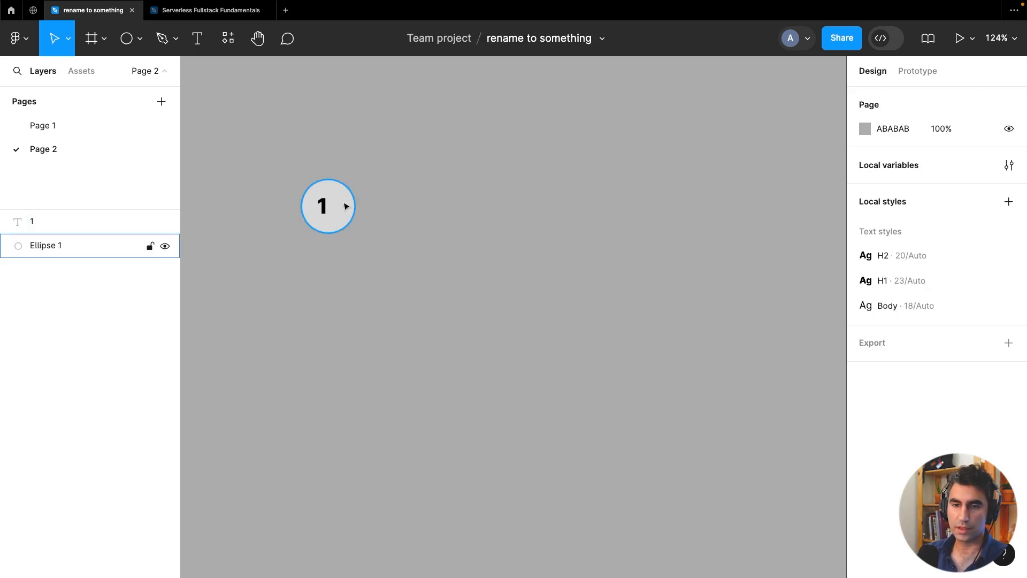
# Center the "1" text within the circle
pyautogui.click(333, 207)
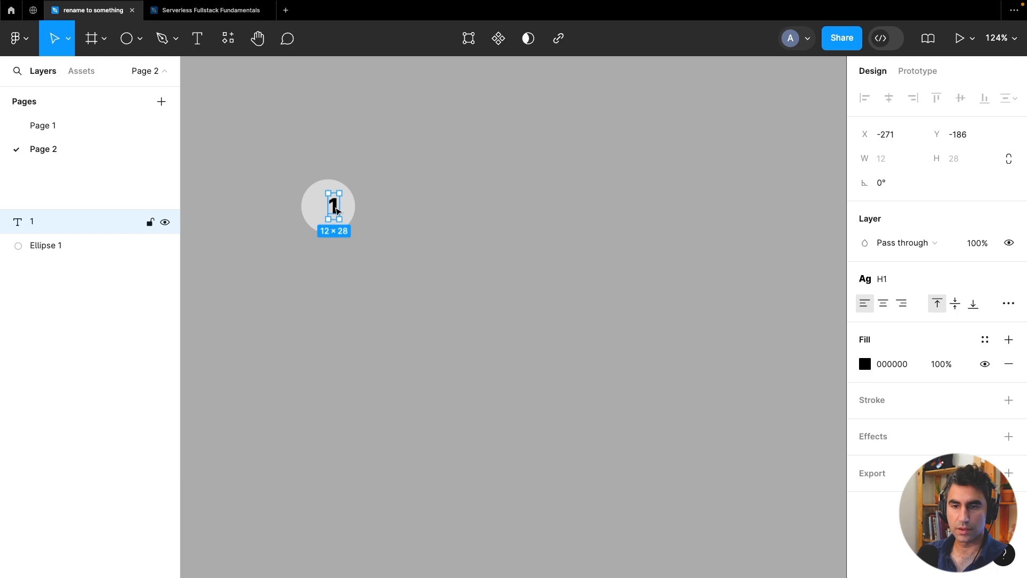
pyautogui.moveTo(335, 208); pyautogui.dragTo(343, 233)
pyautogui.click(360, 274)
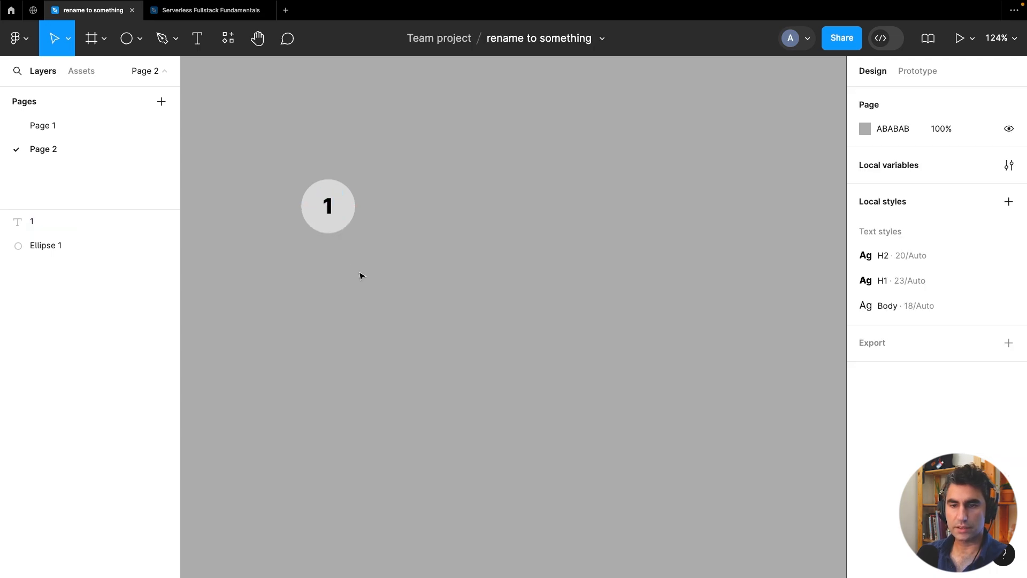
# Group the circle and its "1" text together
pyautogui.moveTo(273, 144); pyautogui.dragTo(396, 289)
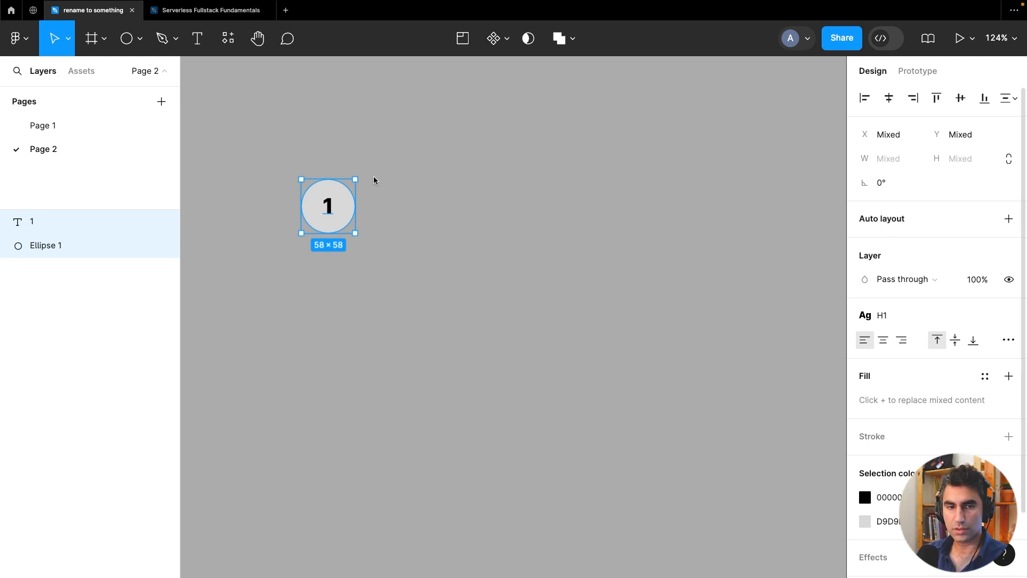
pyautogui.hotkey('ctrl', 'g')
pyautogui.scroll(3, 586, 268)
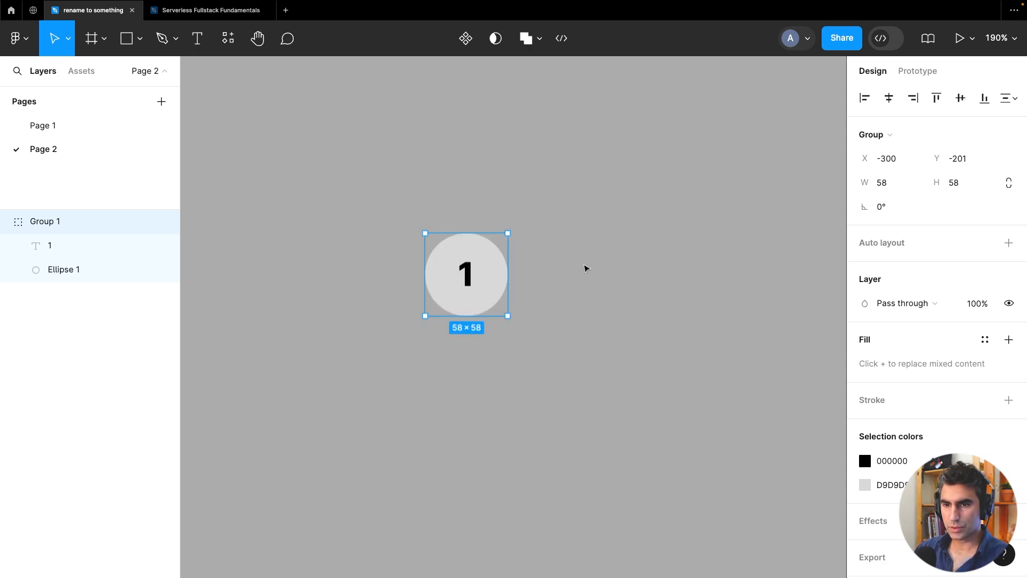
pyautogui.click(586, 268)
# Duplicate the numbered circle group twice, placing the copies in a row to its right at X -225 and -150
pyautogui.click(500, 266)
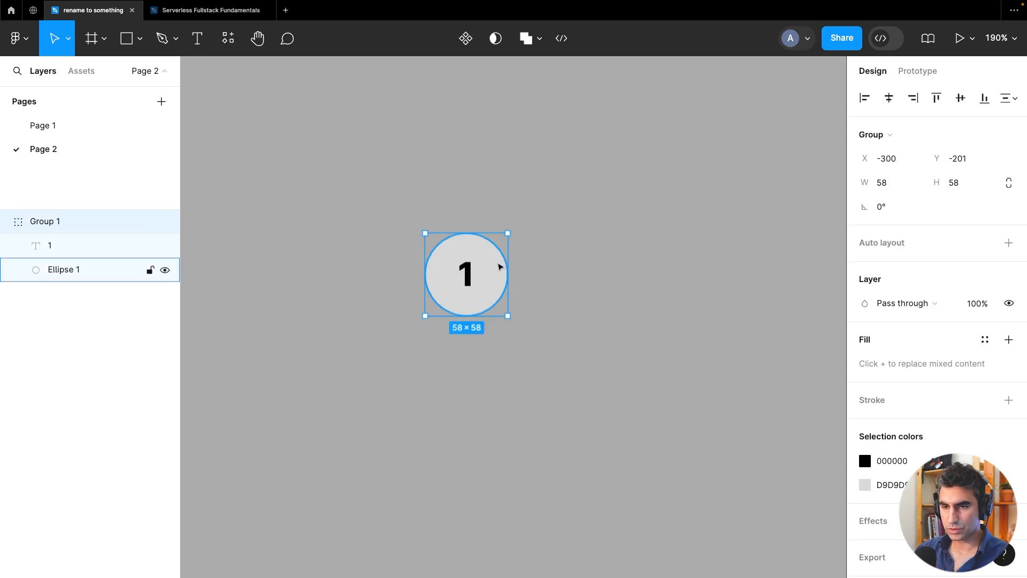
pyautogui.hotkey('ctrl', 'd')
pyautogui.moveTo(502, 280); pyautogui.dragTo(607, 280)
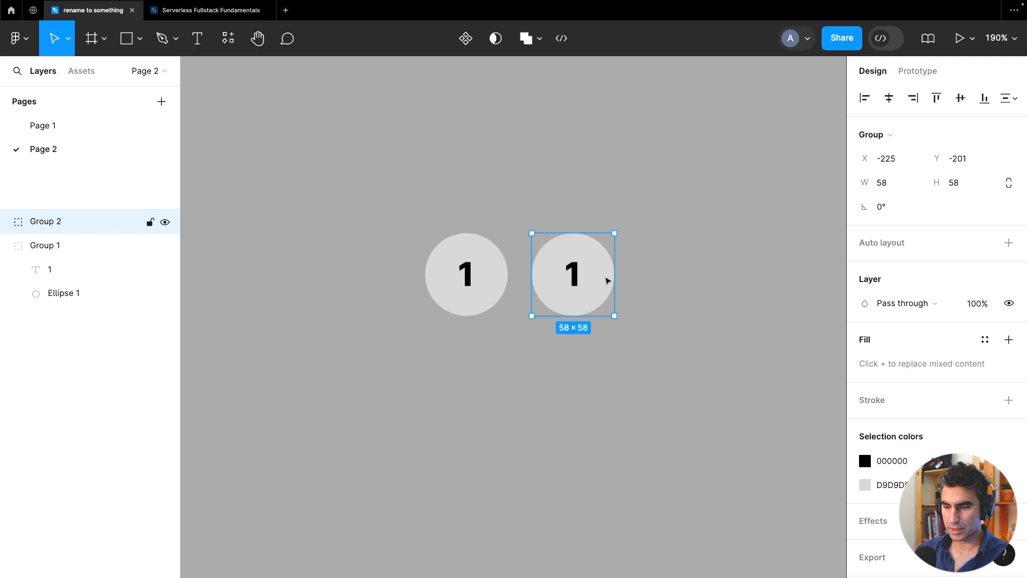
pyautogui.hotkey('ctrl', 'd')
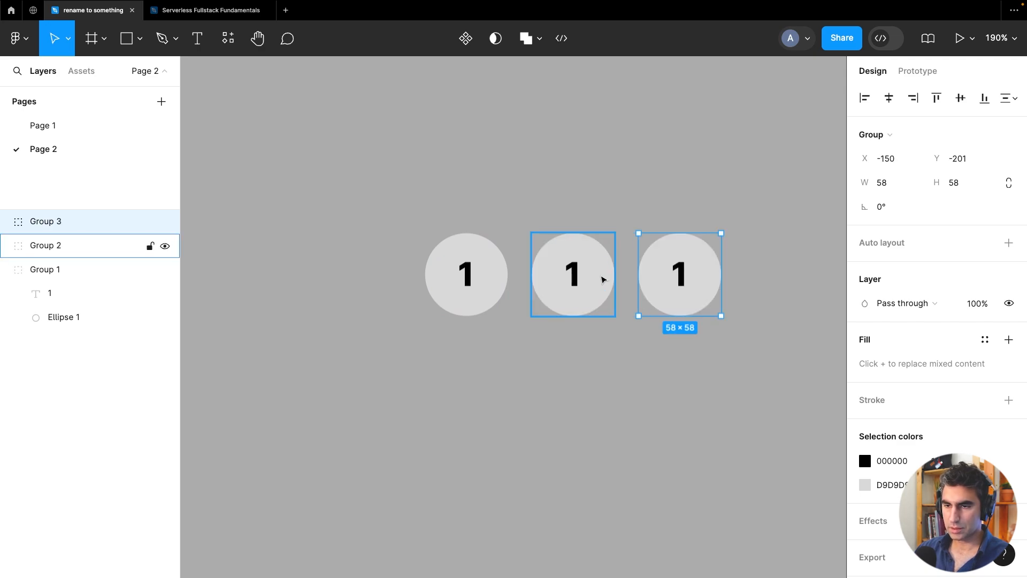
# Change the numbers in the second and third circles to 2 and 3
pyautogui.click(572, 283)
pyautogui.doubleClick(572, 282)
pyautogui.doubleClick(571, 282)
pyautogui.write('2')
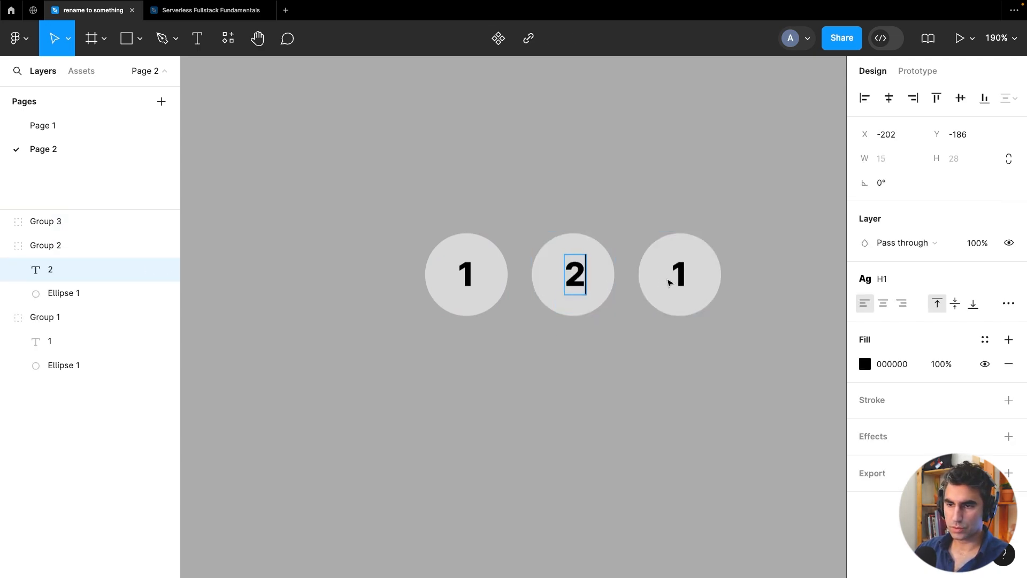
pyautogui.doubleClick(673, 281)
pyautogui.write('3')
pyautogui.press('Escape')
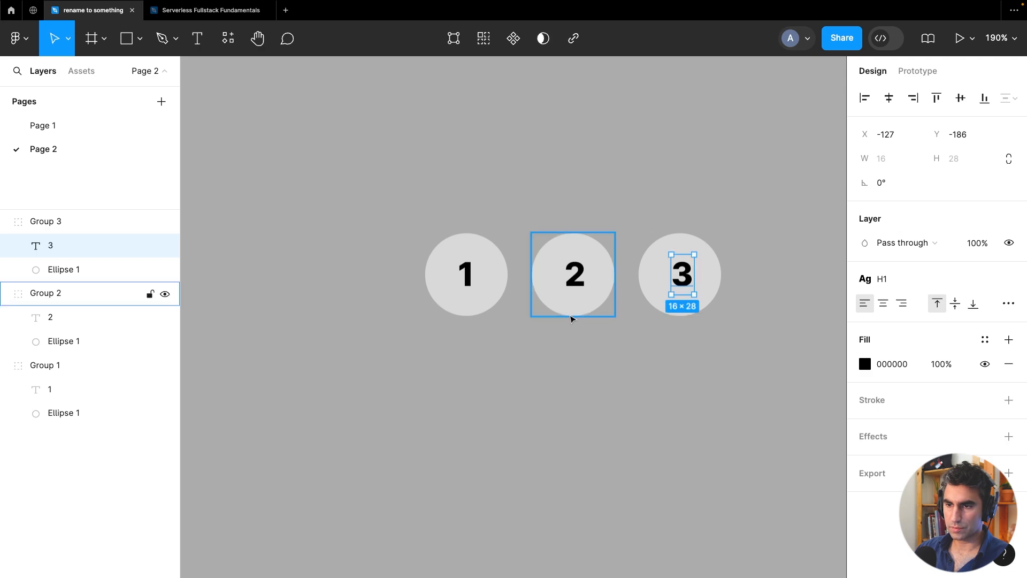
# Recolor the circle behind the number 2 to light pink, FF9C9C
pyautogui.click(571, 319)
pyautogui.click(864, 485)
pyautogui.click(797, 283)
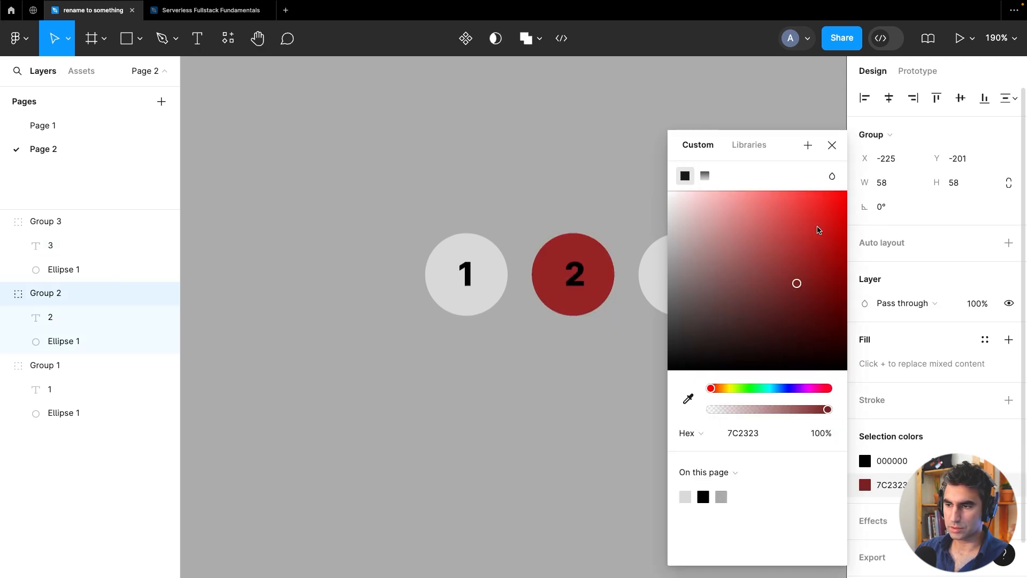
pyautogui.moveTo(817, 230); pyautogui.dragTo(736, 191)
pyautogui.click(615, 391)
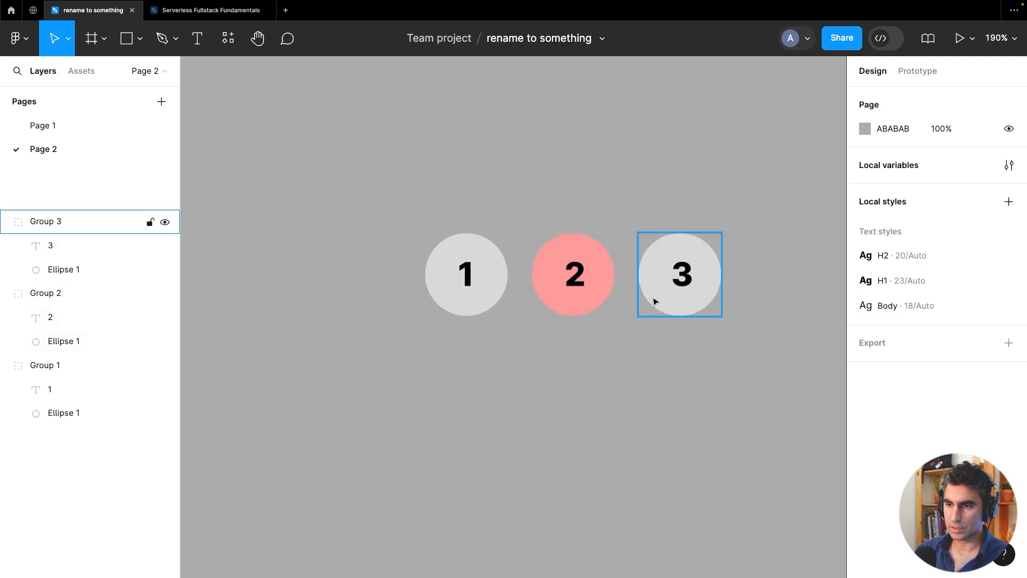
# Recolor the circle behind the number 3 to bright green, 00FFB2
pyautogui.click(655, 301)
pyautogui.click(873, 487)
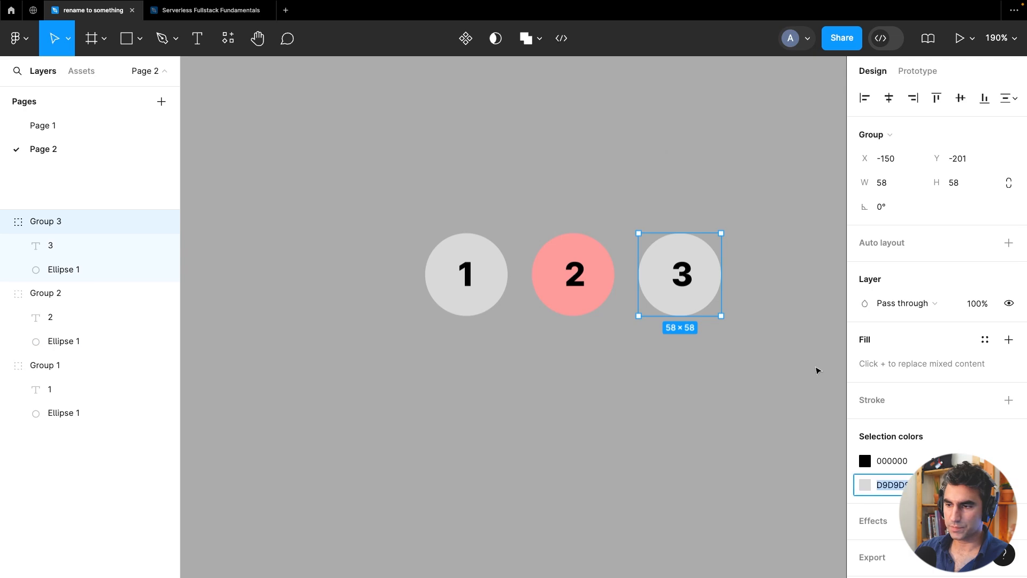
pyautogui.click(764, 387)
pyautogui.moveTo(808, 251); pyautogui.dragTo(868, 176)
pyautogui.click(622, 386)
pyautogui.moveTo(622, 387); pyautogui.dragTo(537, 383)
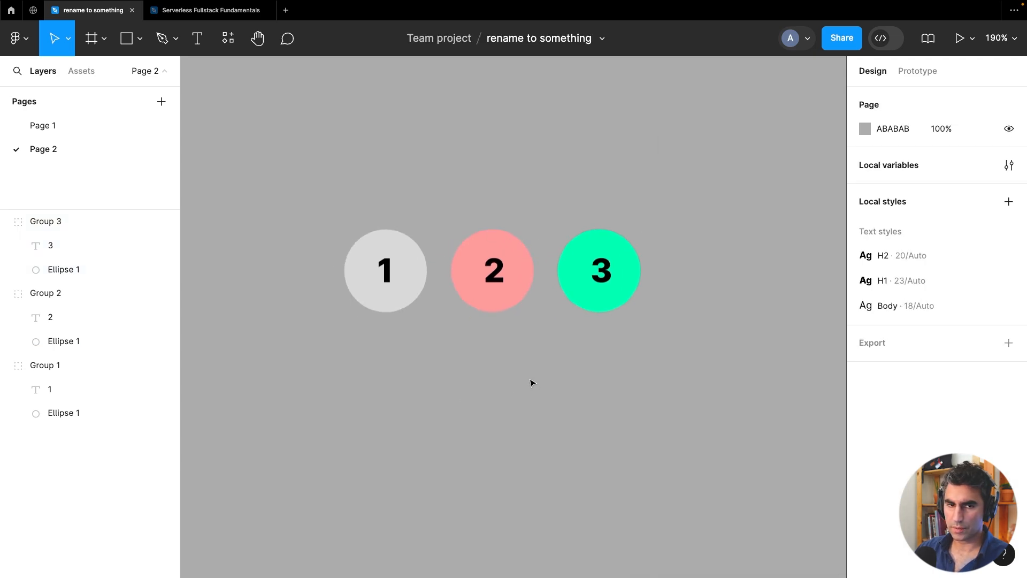
# Group all three numbered circles together and collapse the nested circle groups in the layer list
pyautogui.moveTo(618, 323); pyautogui.dragTo(707, 351)
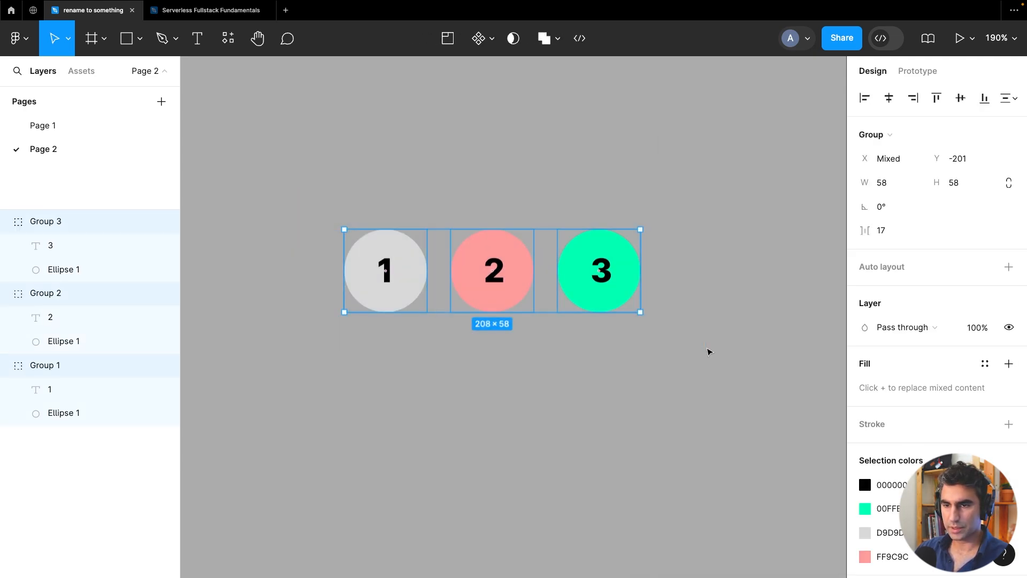
pyautogui.hotkey('ctrl', 'g')
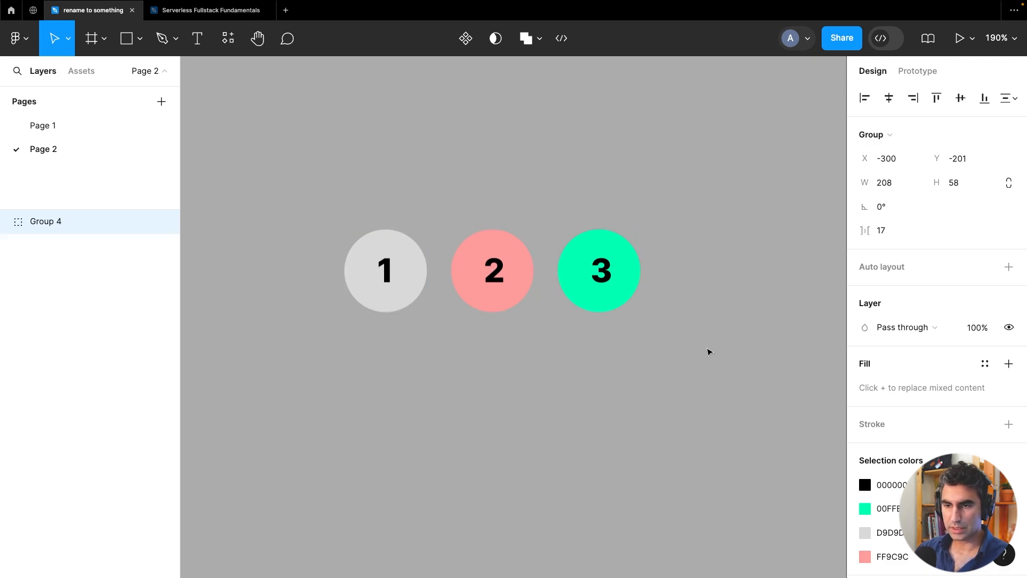
pyautogui.click(6, 221)
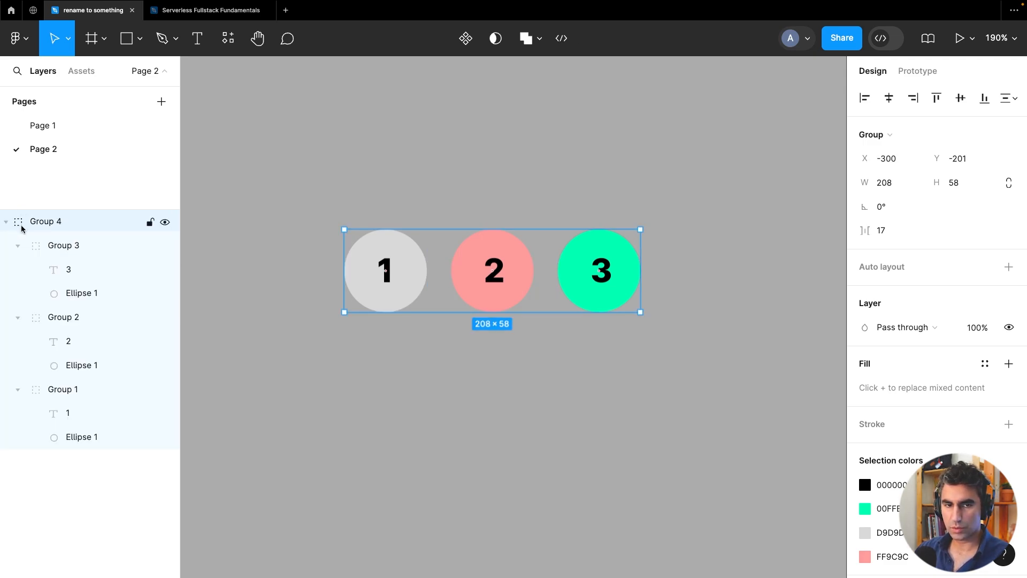
pyautogui.click(16, 246)
pyautogui.click(17, 269)
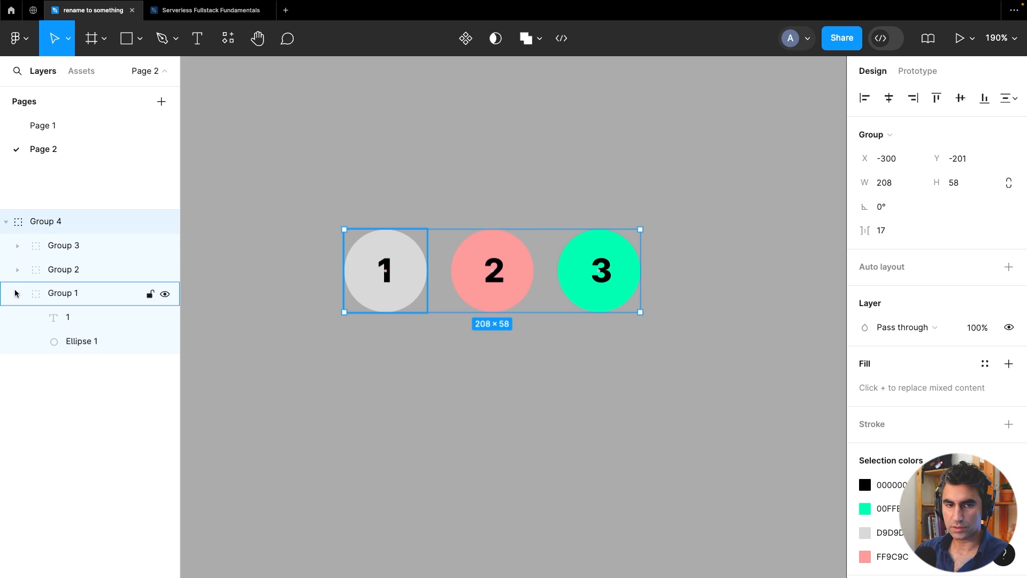
pyautogui.click(18, 292)
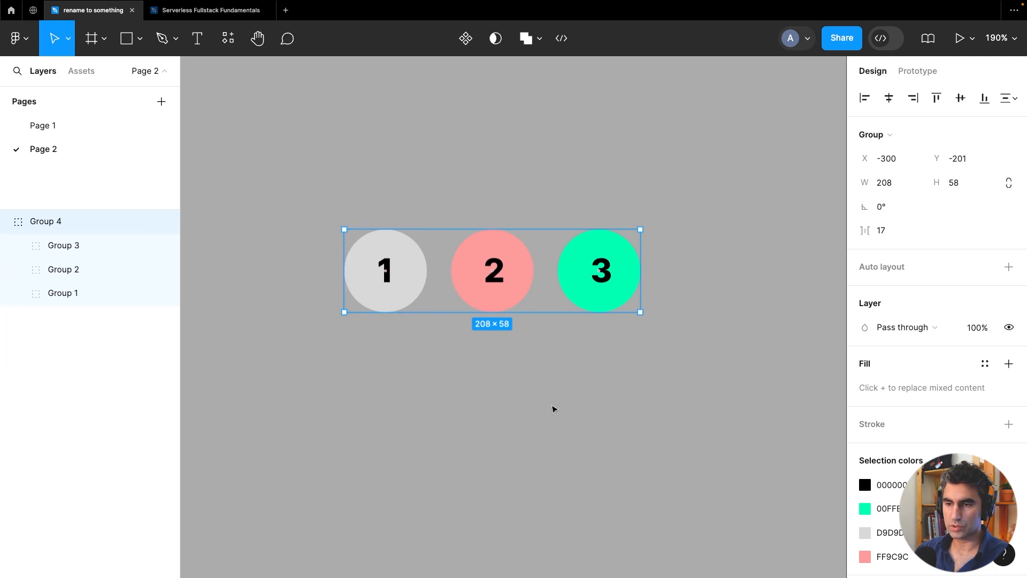
# Add auto layout to the group of three circles, trying the vertical direction before returning to horizontal
pyautogui.click(1008, 267)
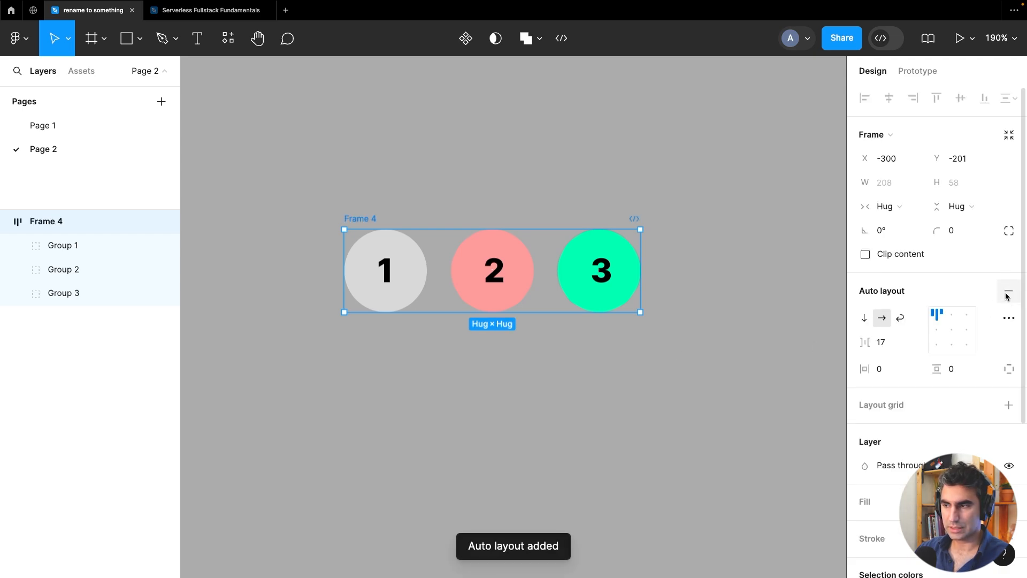
pyautogui.scroll(-2, 962, 297)
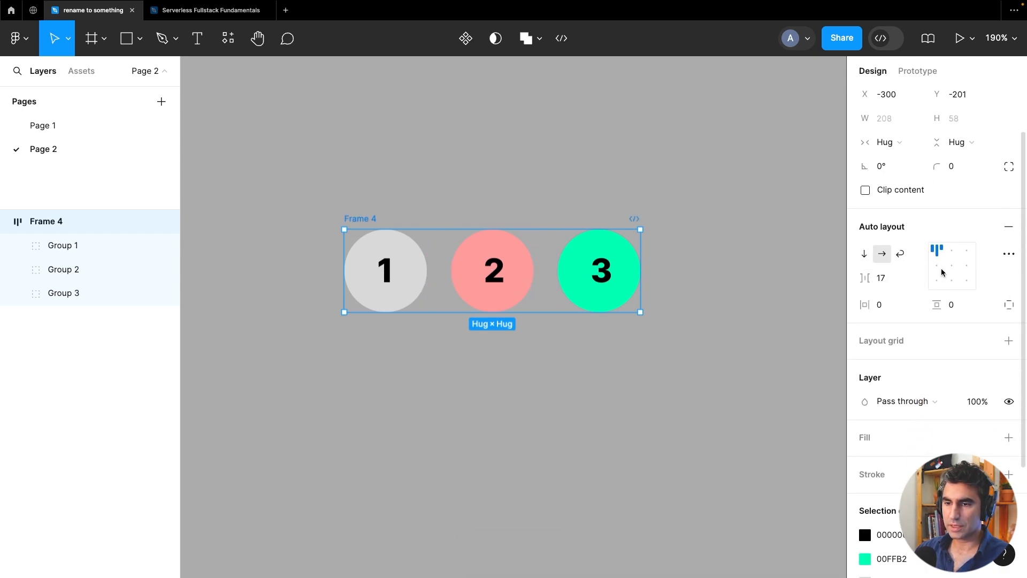
pyautogui.click(864, 255)
pyautogui.click(882, 255)
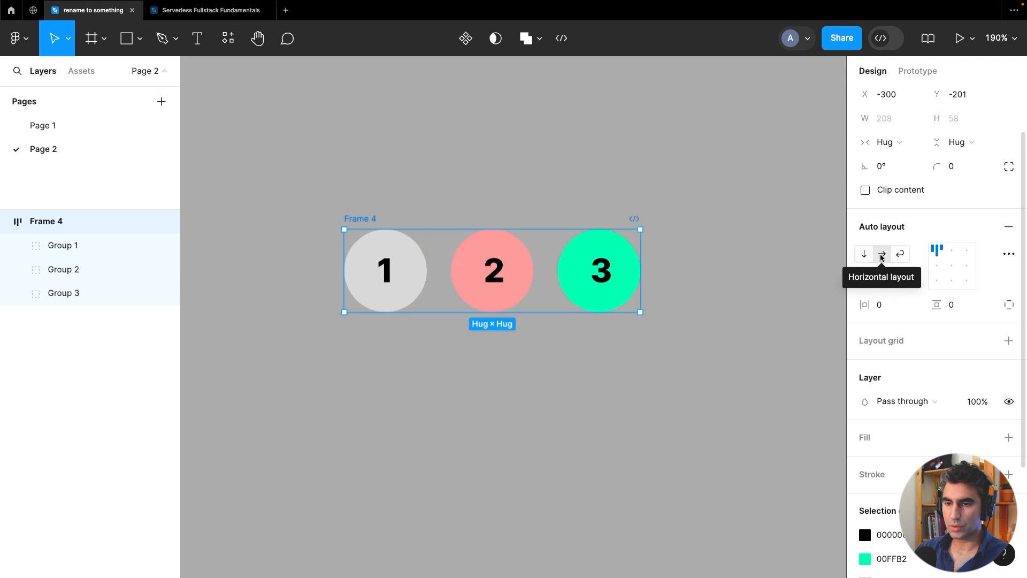
pyautogui.click(864, 255)
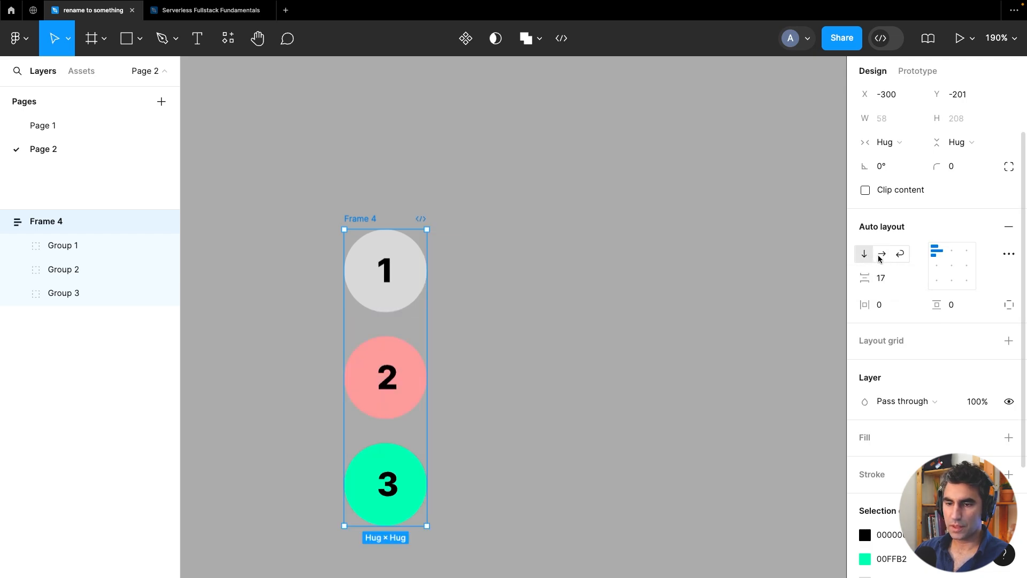
pyautogui.click(880, 256)
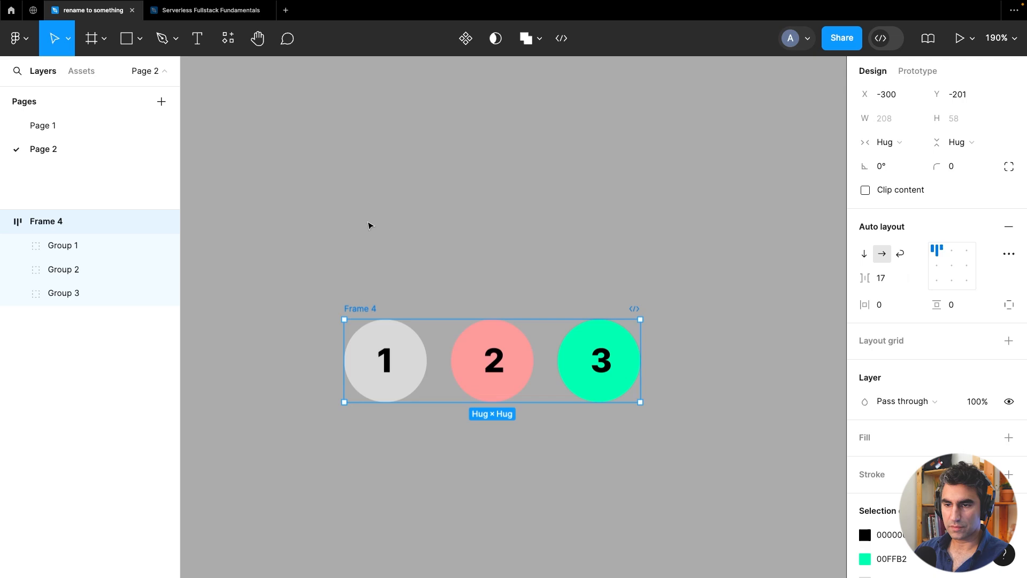
# Move the auto layout row up to X -305, Y -314, and place a duplicate directly below it at Y -231
pyautogui.moveTo(353, 309); pyautogui.dragTo(353, 148)
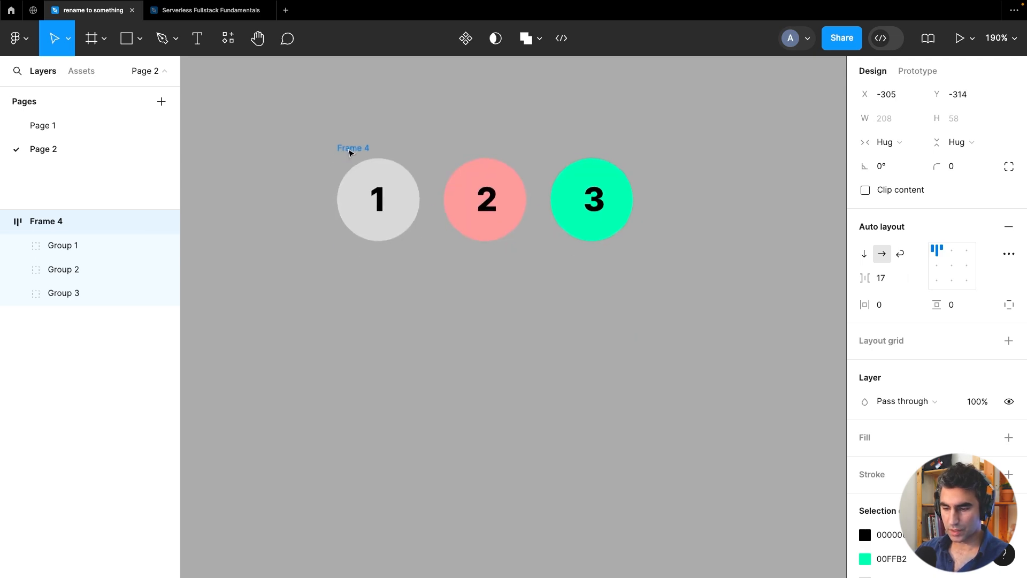
pyautogui.hotkey('ctrl', 'd')
pyautogui.moveTo(531, 146); pyautogui.dragTo(203, 298)
pyautogui.moveTo(550, 219); pyautogui.dragTo(704, 210)
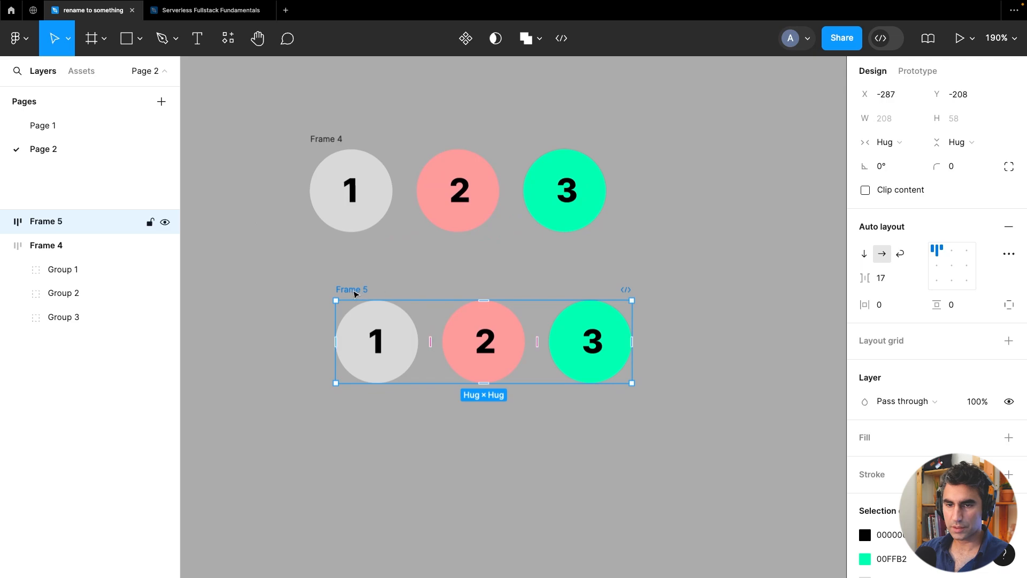
pyautogui.moveTo(356, 293); pyautogui.dragTo(330, 261)
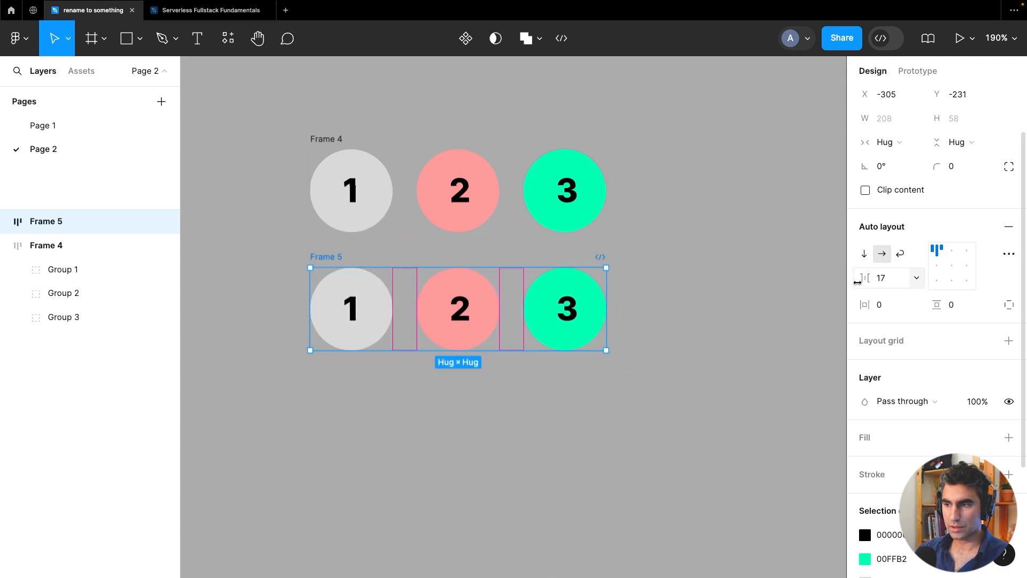
# Set the duplicate row to vertical layout and move it beside the original at about X -11, Y -310
pyautogui.click(864, 253)
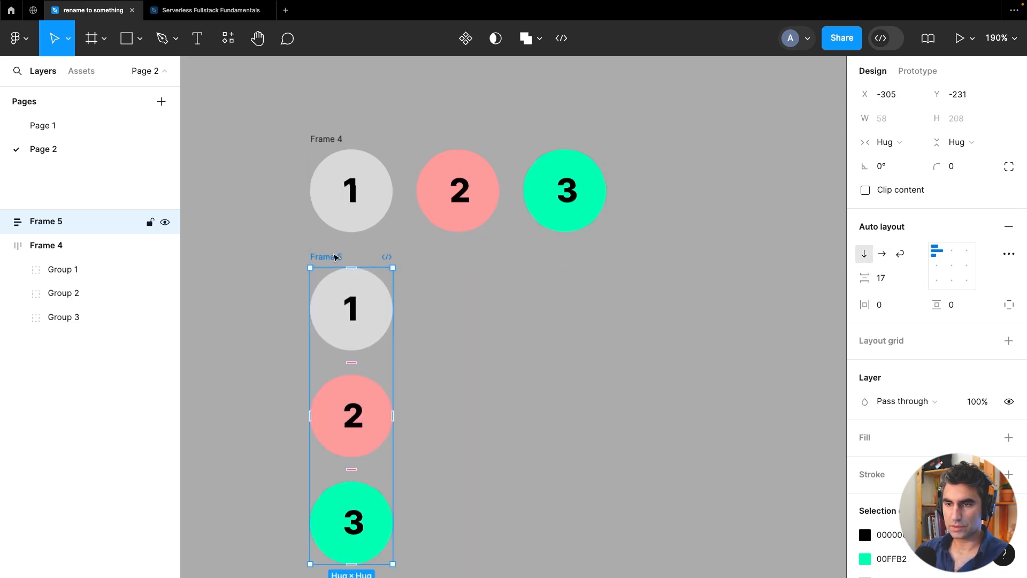
pyautogui.moveTo(337, 256); pyautogui.dragTo(754, 133)
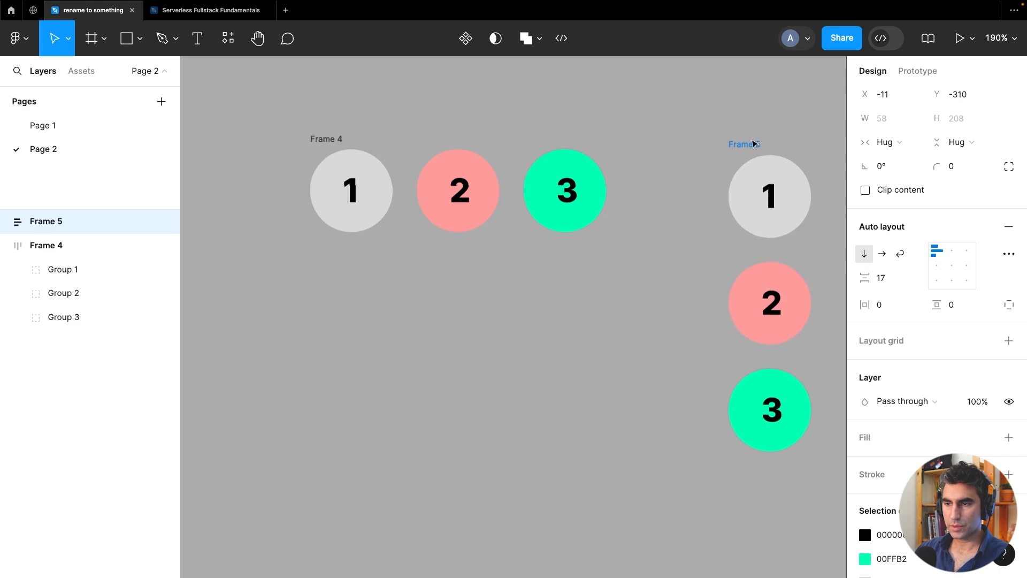
pyautogui.moveTo(598, 317); pyautogui.dragTo(536, 305)
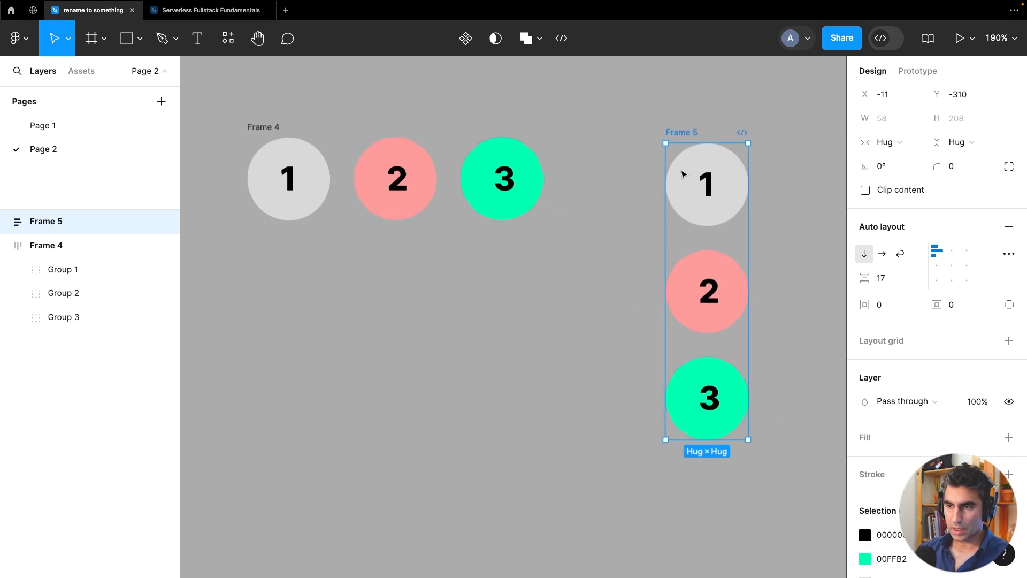
# Duplicate the vertical frame to its right at X 165 and set the copy's auto layout to wrap
pyautogui.hotkey('ctrl', 'd')
pyautogui.scroll(-5, 672, 204)
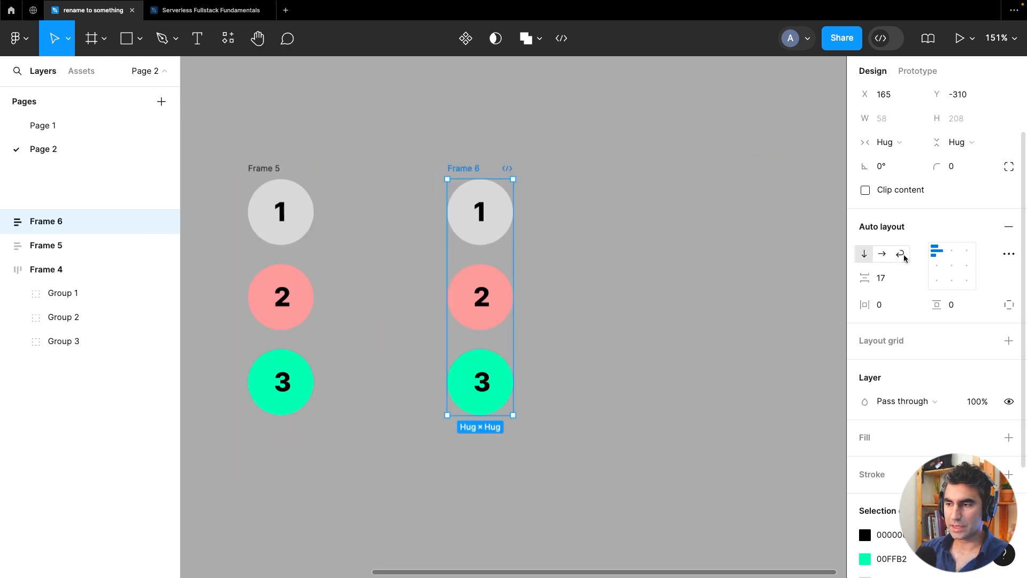
pyautogui.click(901, 255)
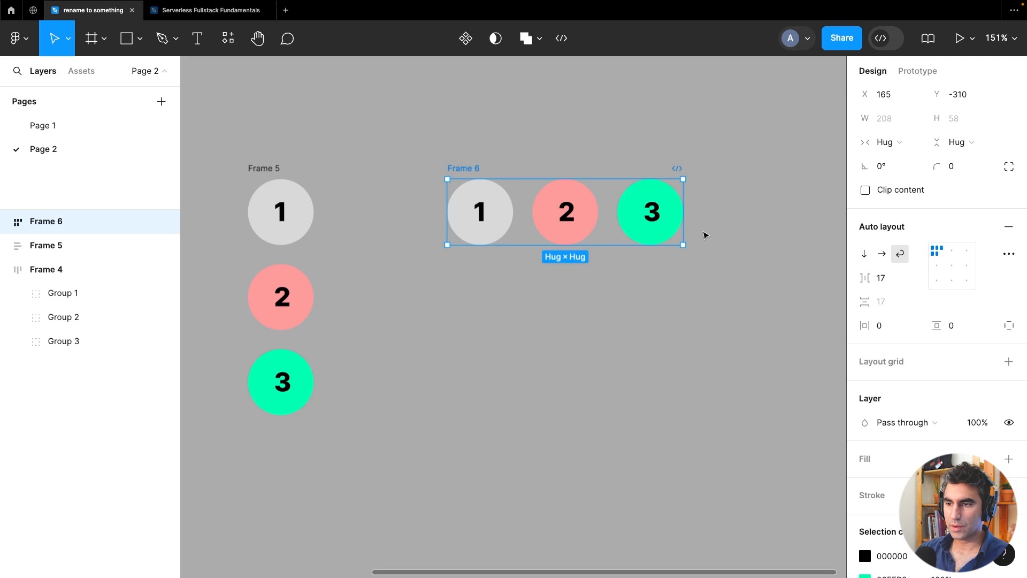
# Test the wrapping by narrowing the frame to about 128 wide and widening it back to about 216
pyautogui.moveTo(678, 237); pyautogui.dragTo(685, 267)
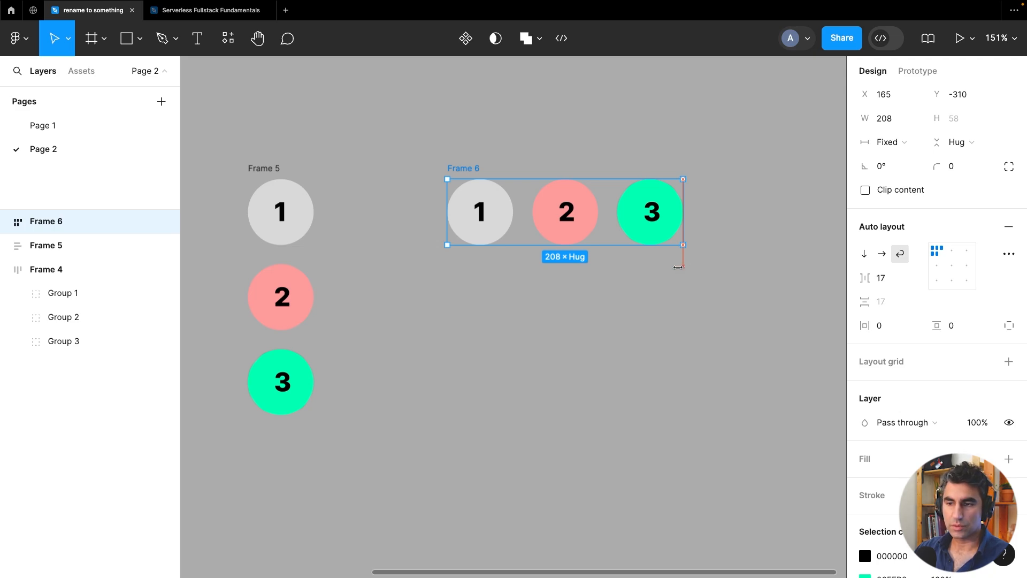
pyautogui.moveTo(677, 267); pyautogui.dragTo(592, 268)
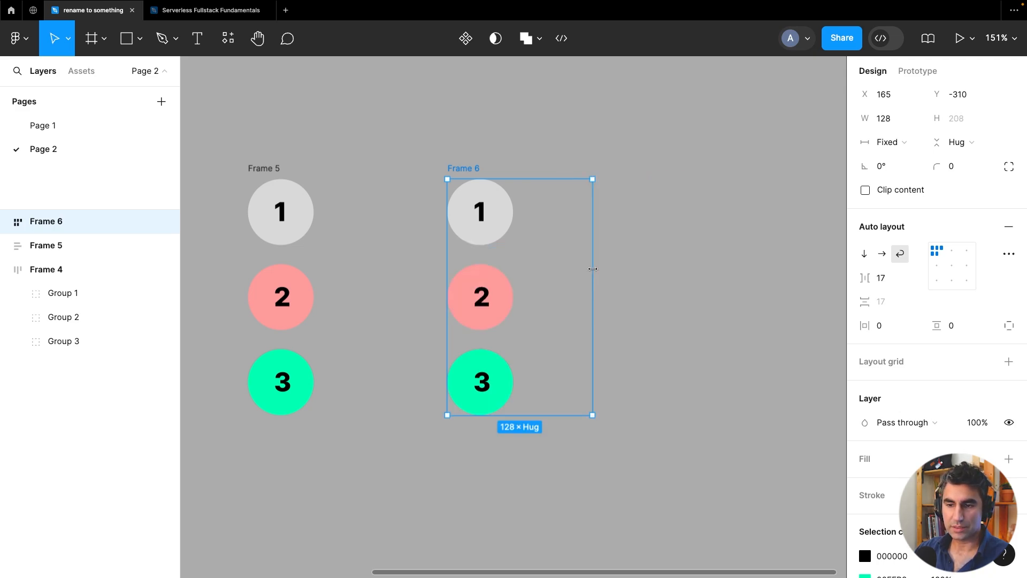
pyautogui.moveTo(592, 269); pyautogui.dragTo(691, 295)
# Set the third frame to horizontal layout and enlarge it to about 296 × 169
pyautogui.click(879, 255)
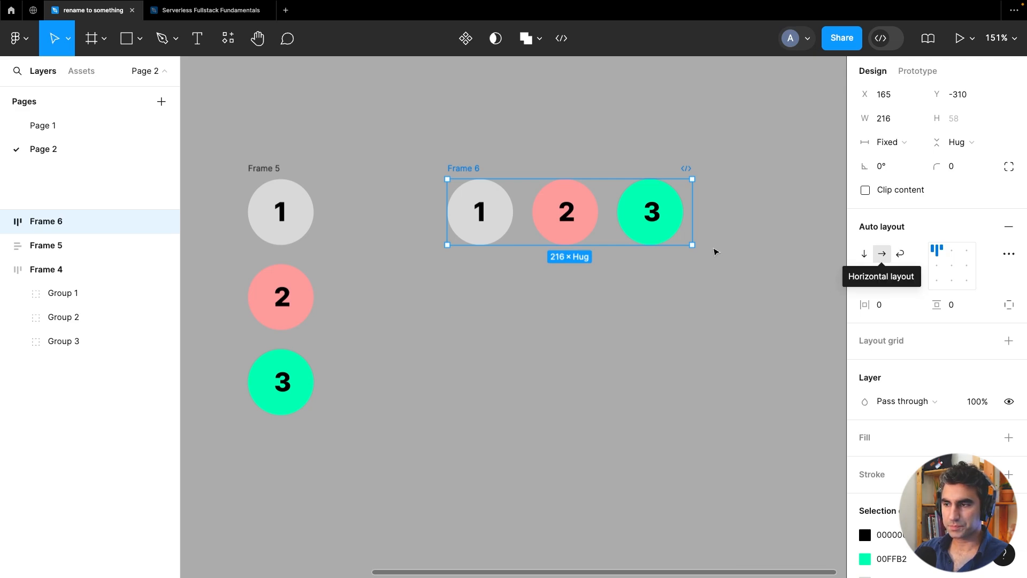
pyautogui.scroll(3, 714, 289)
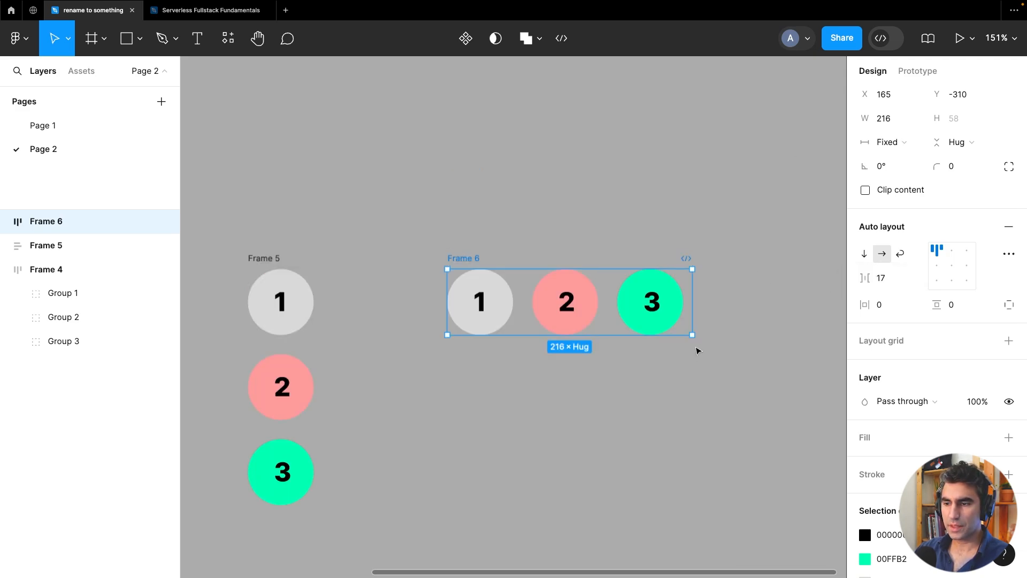
pyautogui.moveTo(692, 335); pyautogui.dragTo(783, 460)
pyautogui.scroll(-2, 690, 205)
pyautogui.hscroll(2, 690, 204)
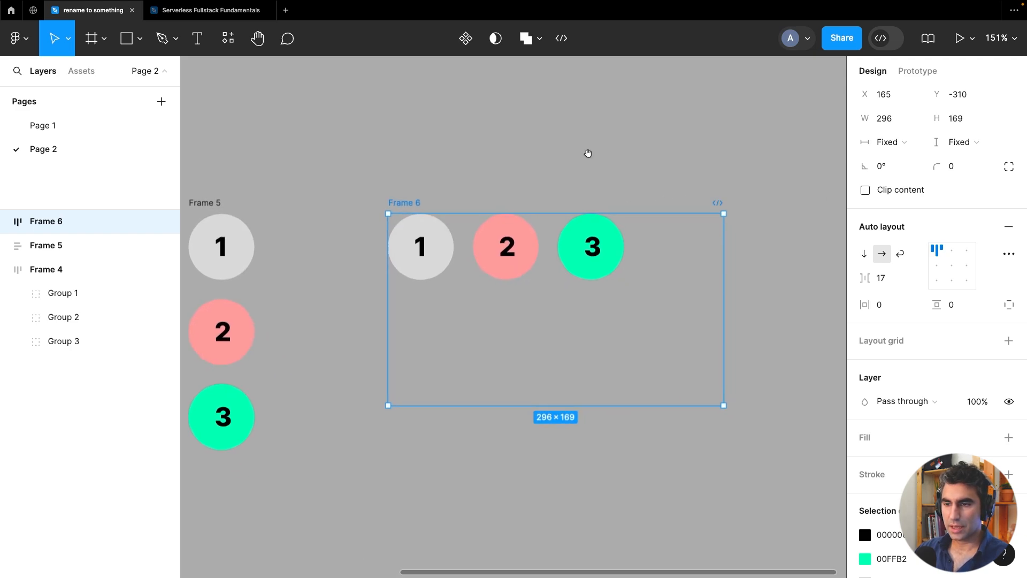
# Add a 1-pixel black inside stroke to the enlarged frame and fill it with the white color variable
pyautogui.scroll(-2, 903, 427)
pyautogui.scroll(-3, 903, 427)
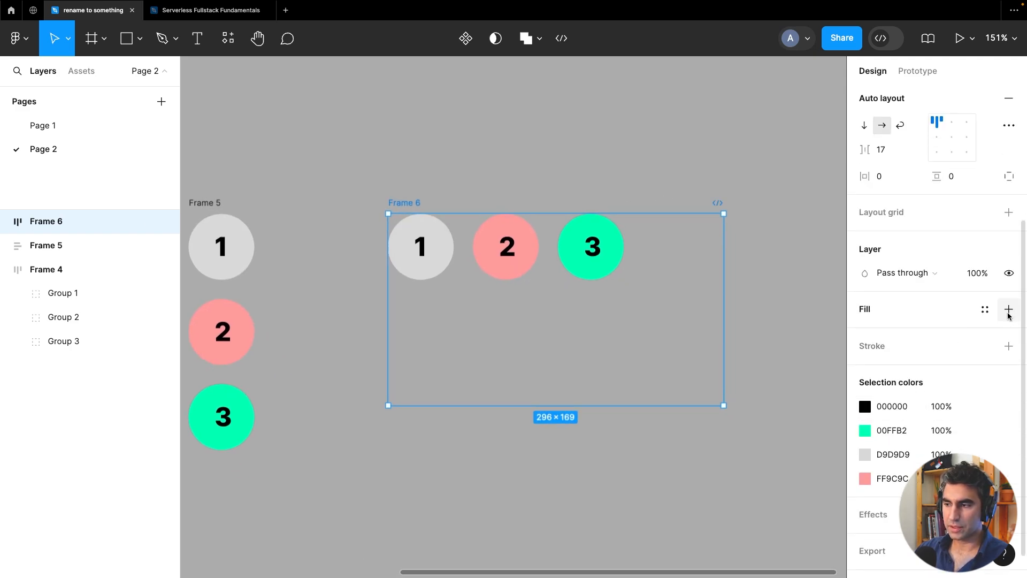
pyautogui.click(1008, 348)
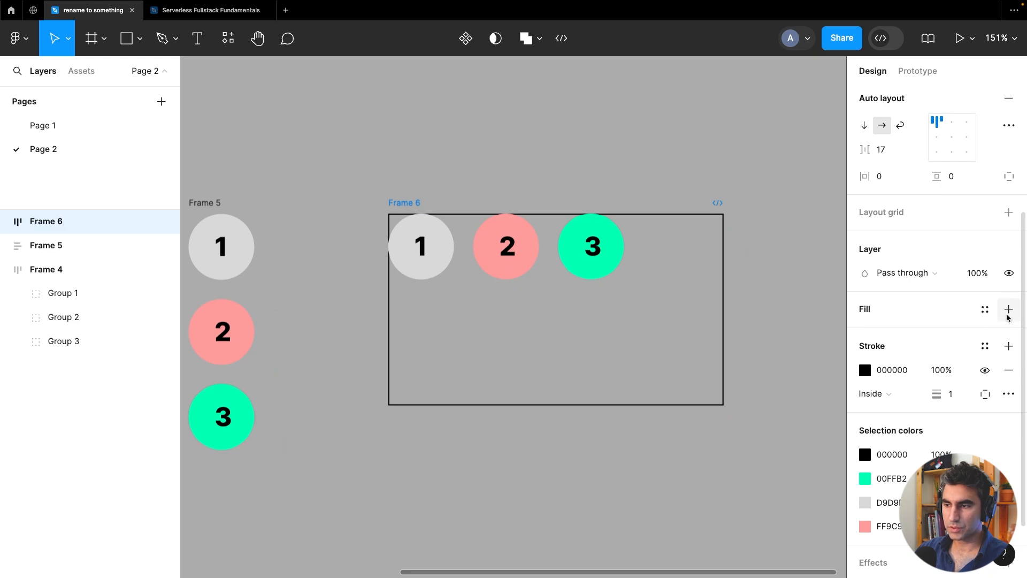
pyautogui.click(984, 309)
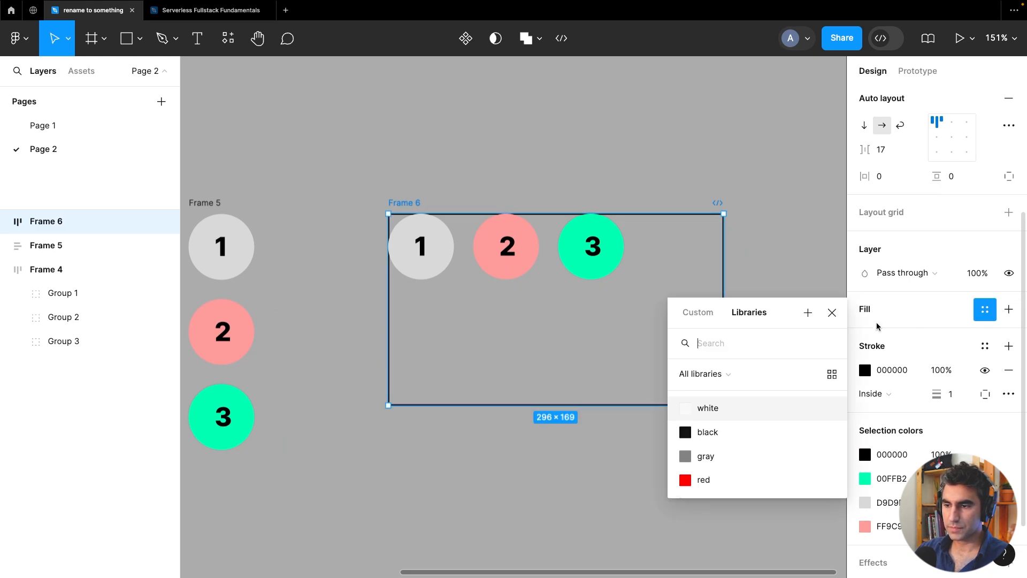
pyautogui.click(706, 410)
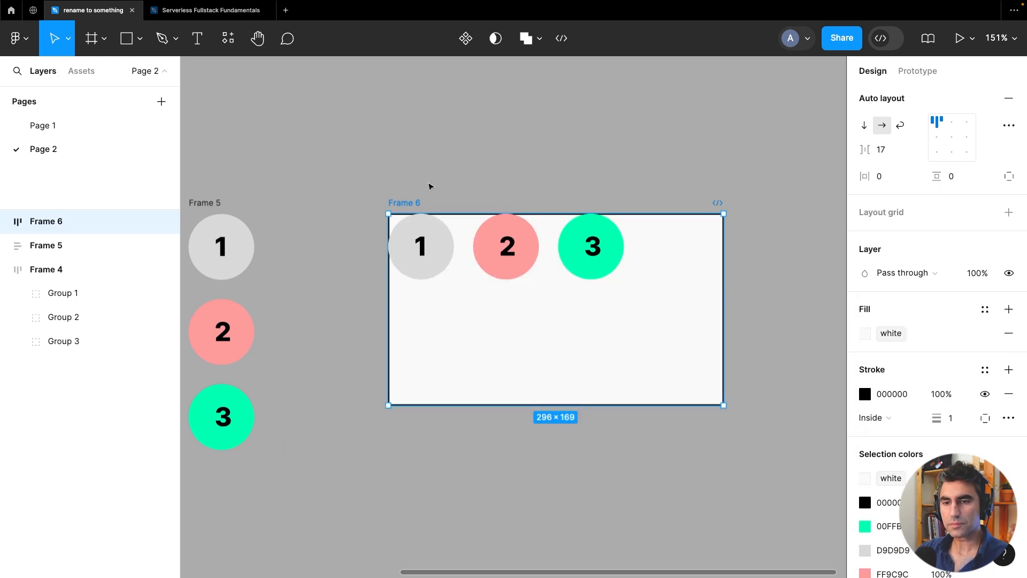
# Select the white frame, collapse the layers of Frame 4, and expand those of Frame 6
pyautogui.click(408, 201)
pyautogui.click(408, 203)
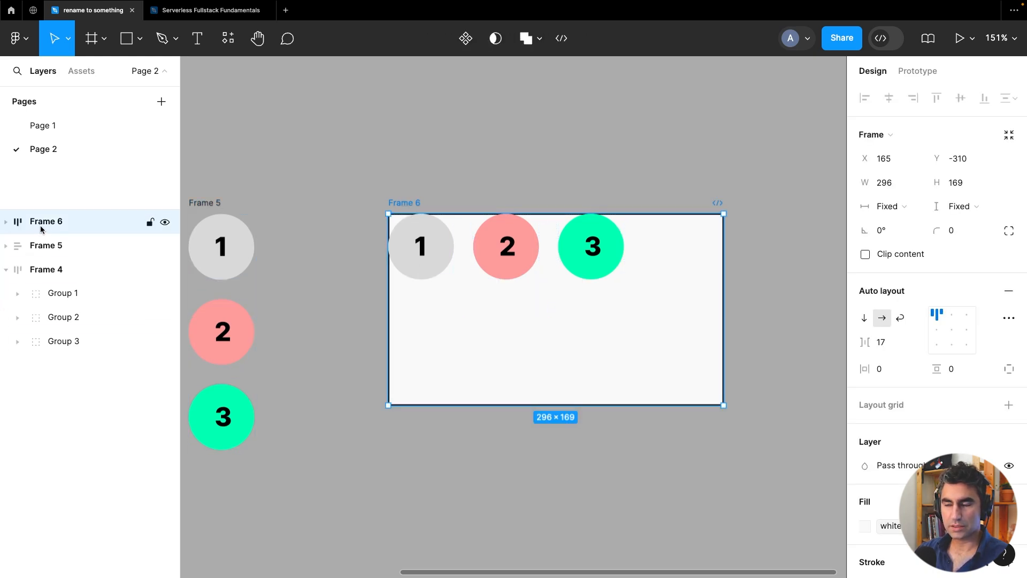
pyautogui.click(6, 269)
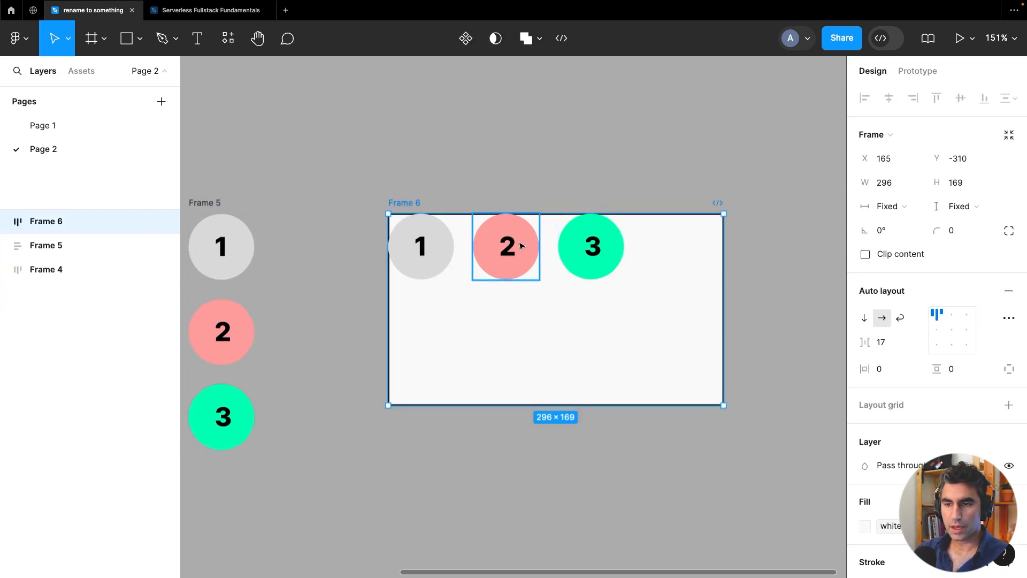
pyautogui.click(6, 221)
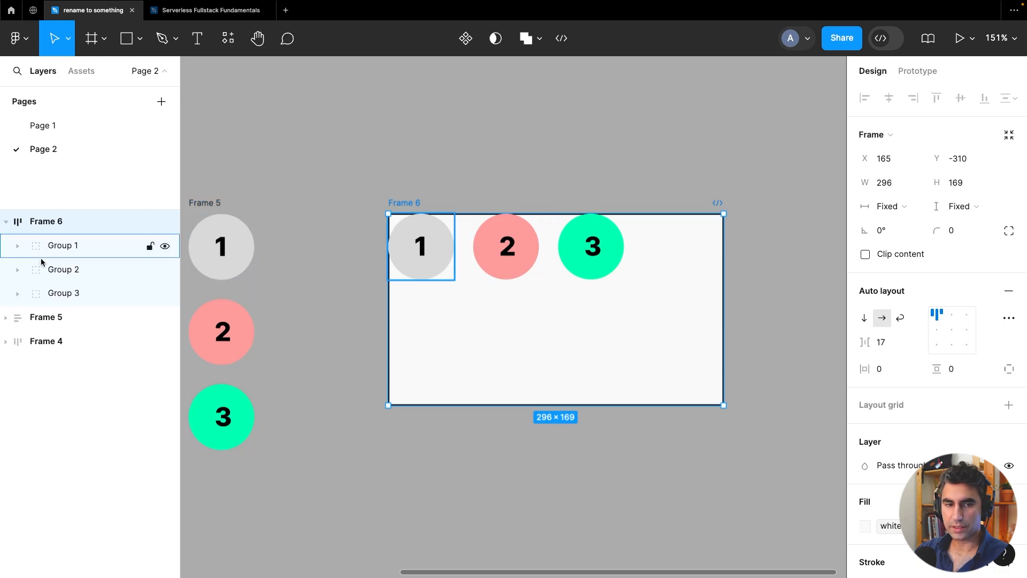
# Try the vertical auto layout direction on the white frame and return it to horizontal
pyautogui.click(864, 318)
pyautogui.click(880, 320)
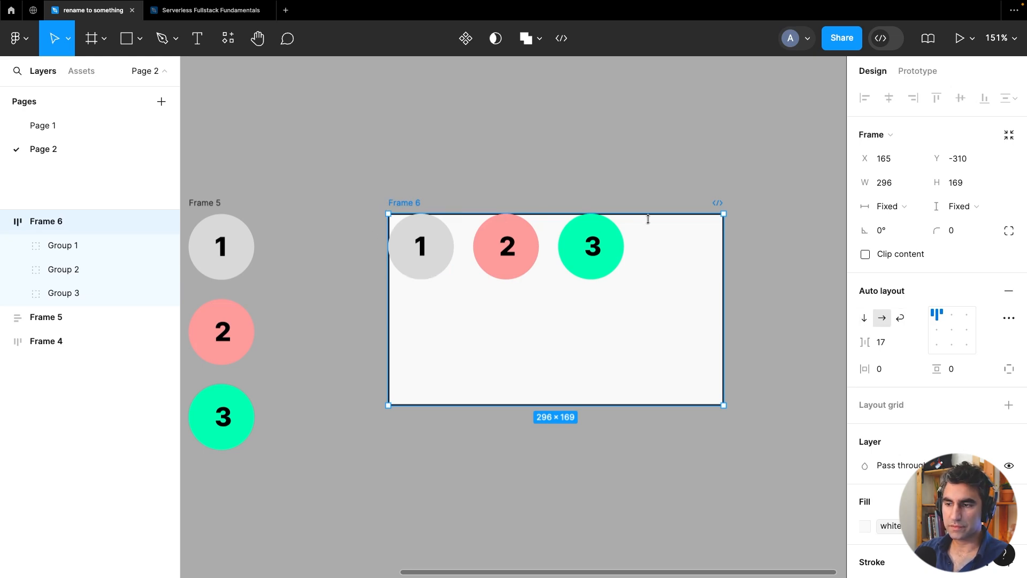
# Compare vertical and horizontal auto layout on the white frame, leaving it horizontal, and enlarge it to about 310 × 220
pyautogui.click(859, 320)
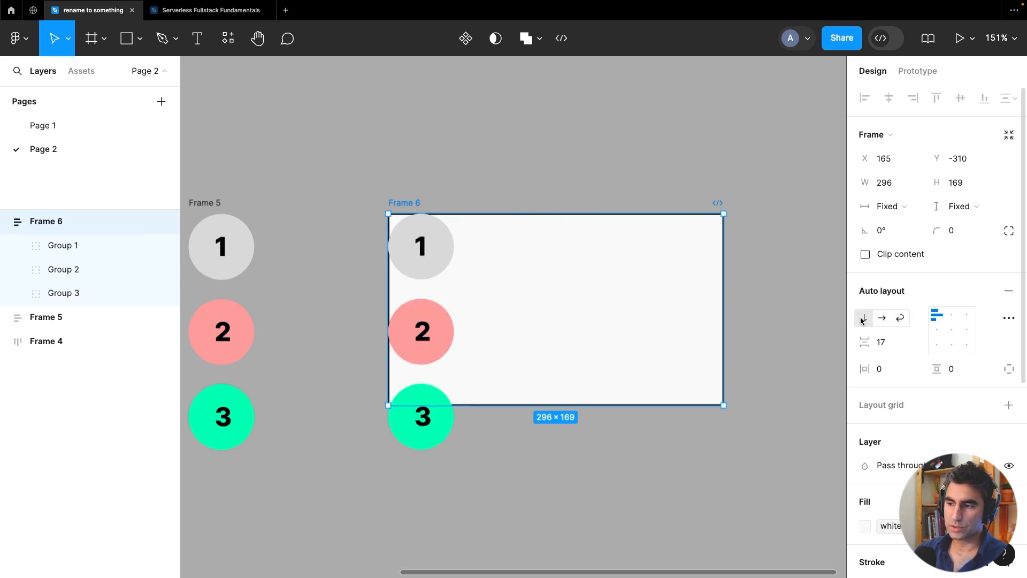
pyautogui.click(880, 319)
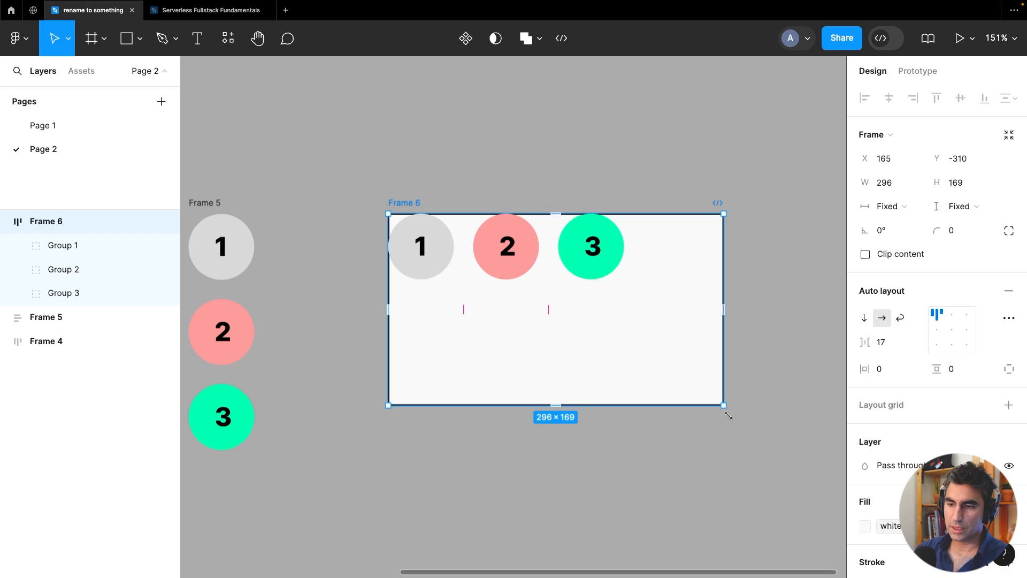
pyautogui.moveTo(724, 408); pyautogui.dragTo(727, 449)
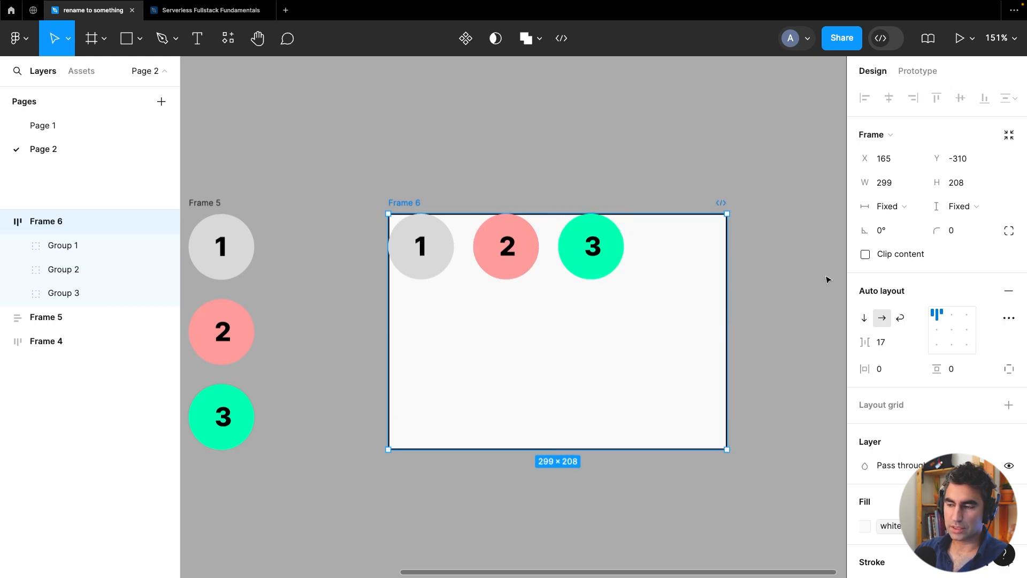
pyautogui.click(864, 318)
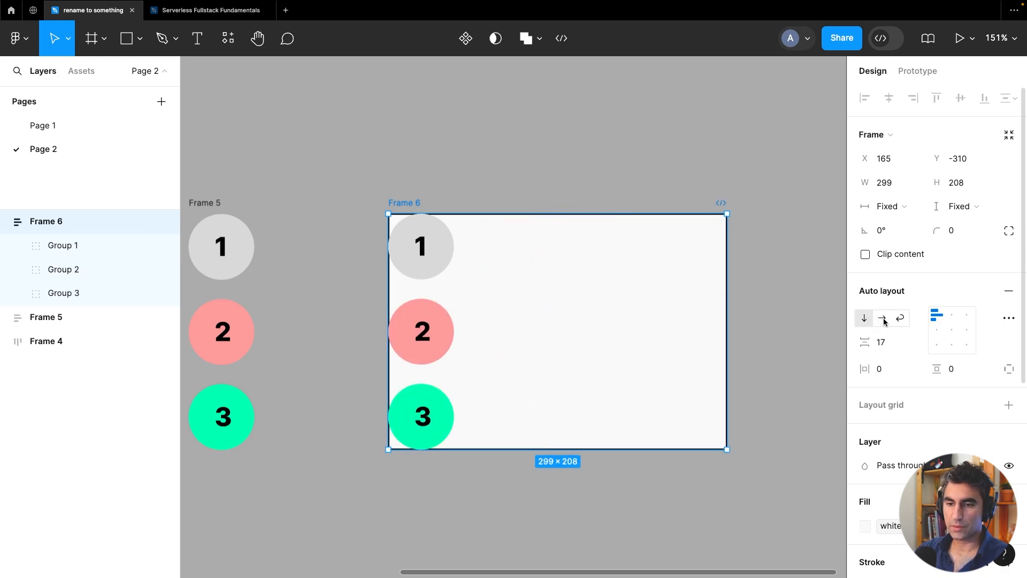
pyautogui.click(883, 320)
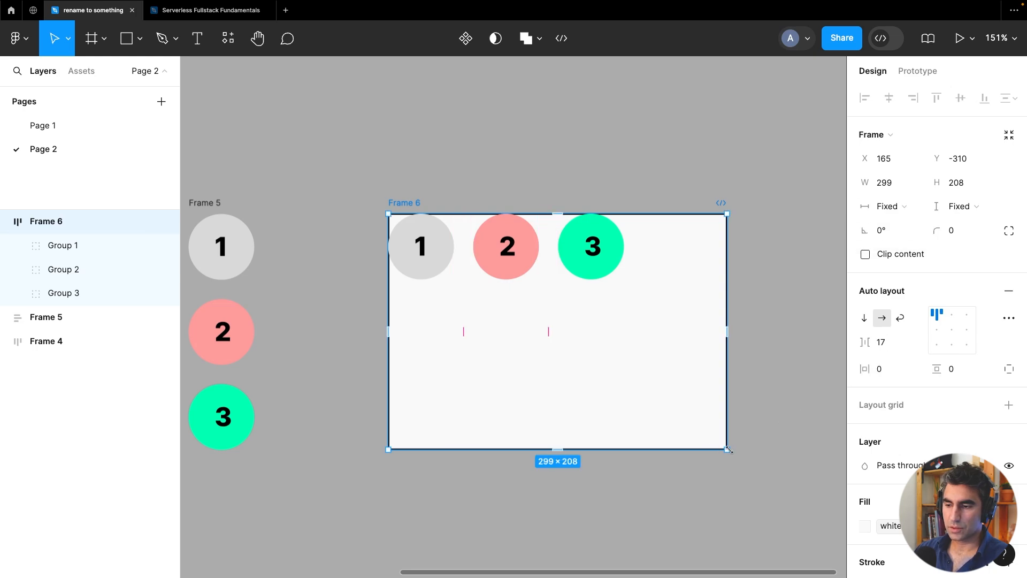
pyautogui.moveTo(735, 458); pyautogui.dragTo(747, 472)
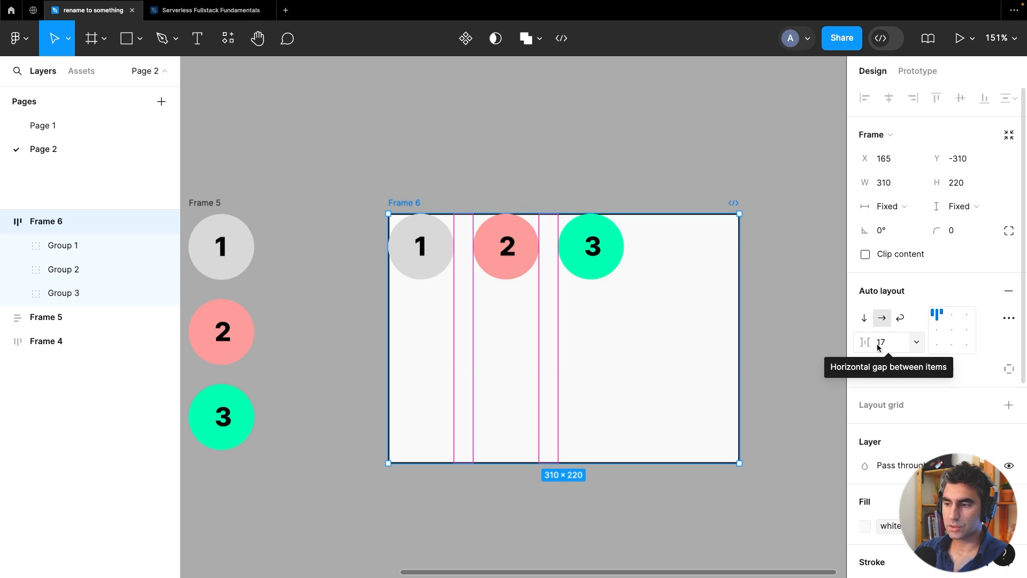
# Set the white frame's gap between items to 7, horizontal padding to 17 and vertical padding to 16
pyautogui.moveTo(878, 347); pyautogui.dragTo(961, 373)
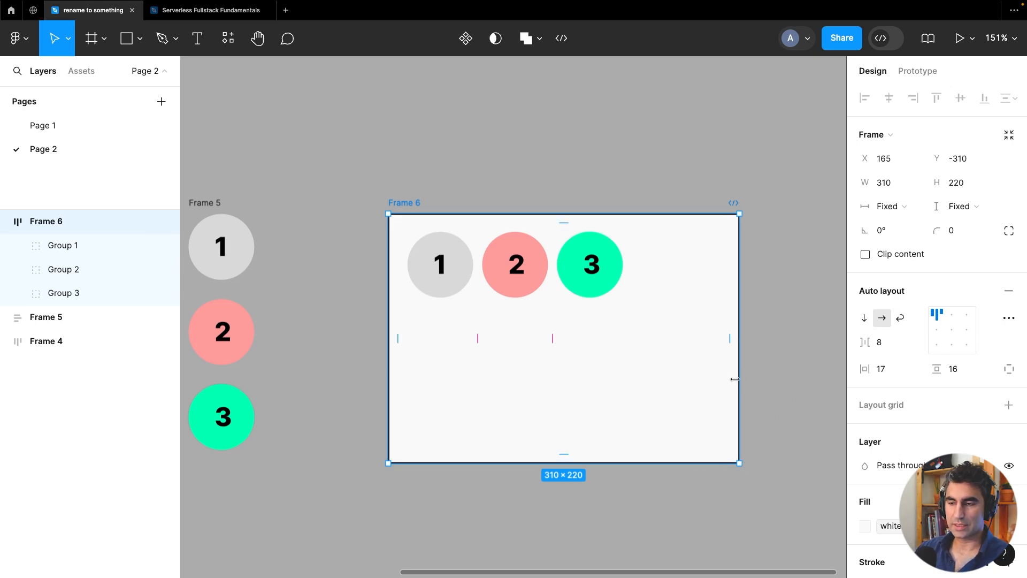
pyautogui.click(786, 369)
pyautogui.hscroll(3, 709, 415)
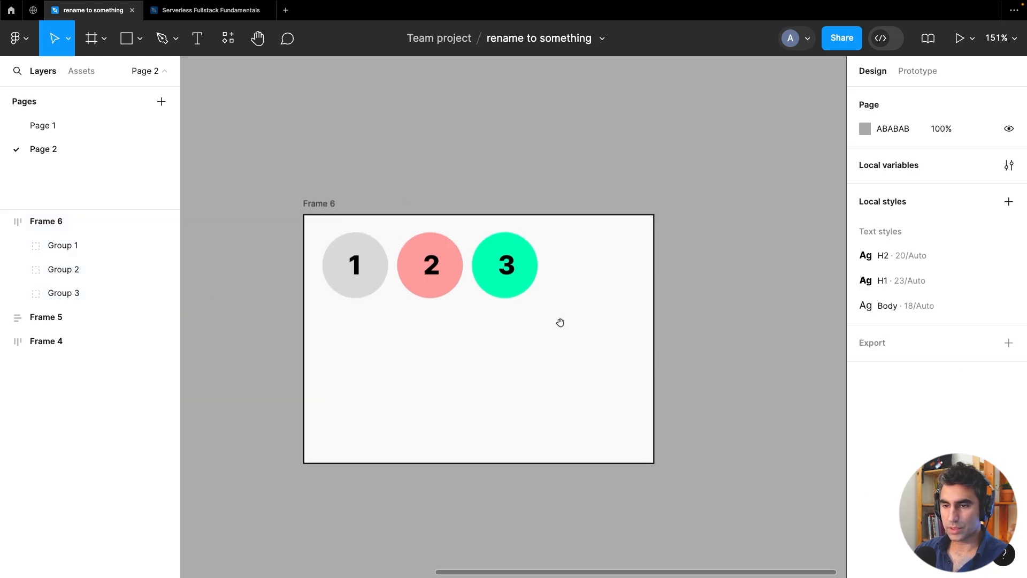
pyautogui.click(589, 266)
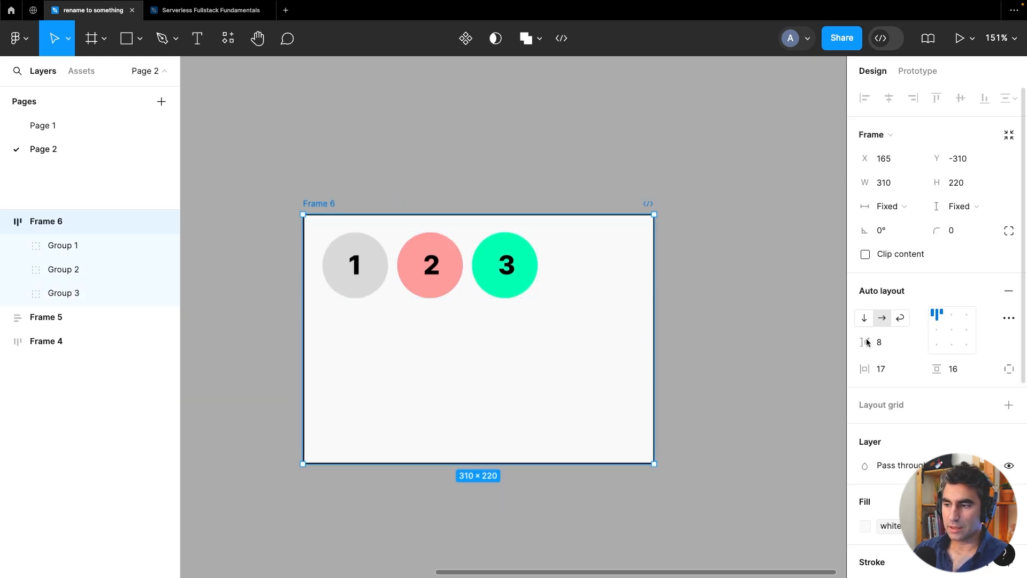
pyautogui.moveTo(873, 344); pyautogui.dragTo(873, 344)
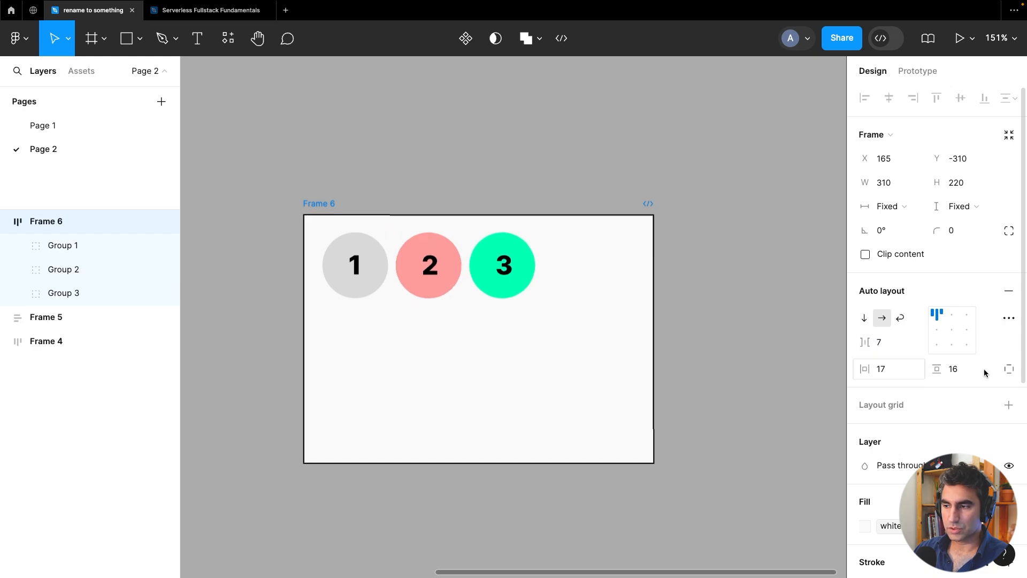
# Try several alignments for the circles, then center them in the white frame with the gap set to Auto
pyautogui.click(951, 314)
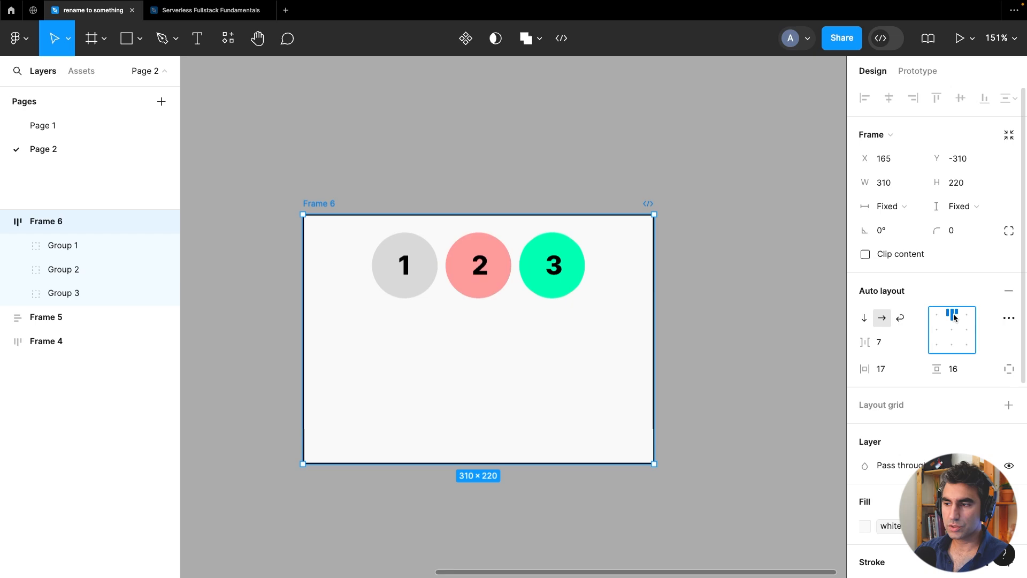
pyautogui.click(969, 320)
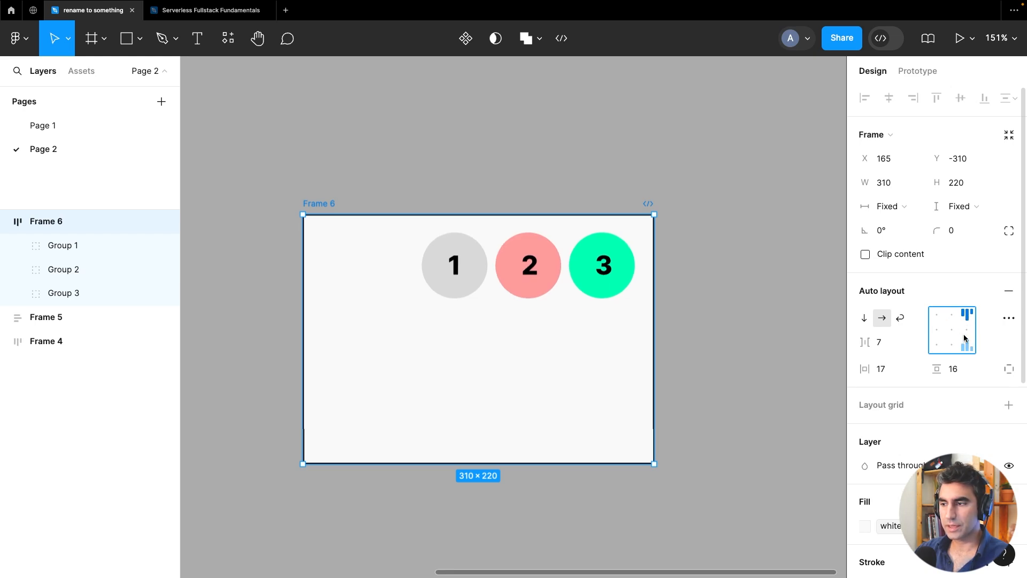
pyautogui.click(955, 331)
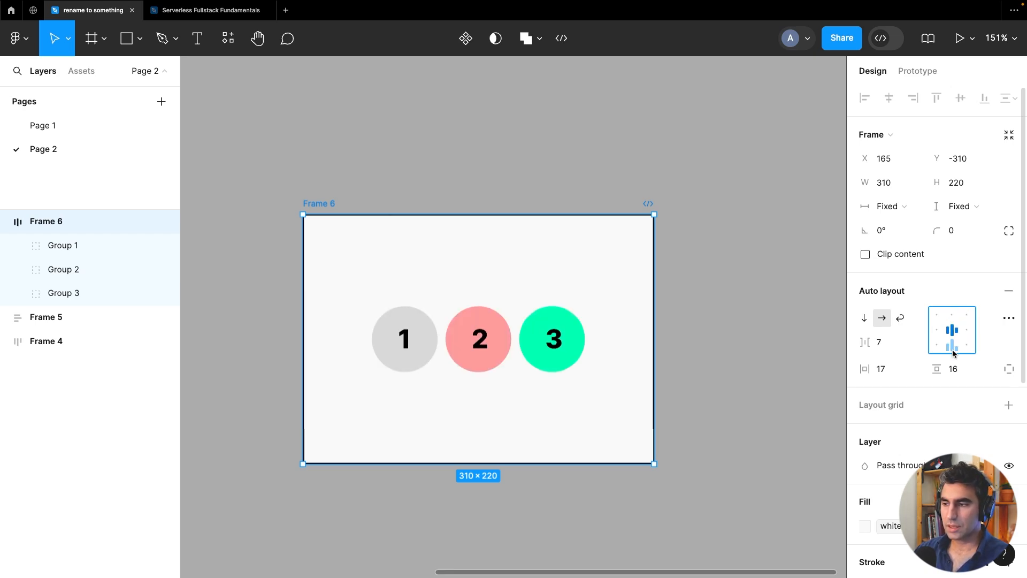
pyautogui.click(951, 344)
pyautogui.click(951, 335)
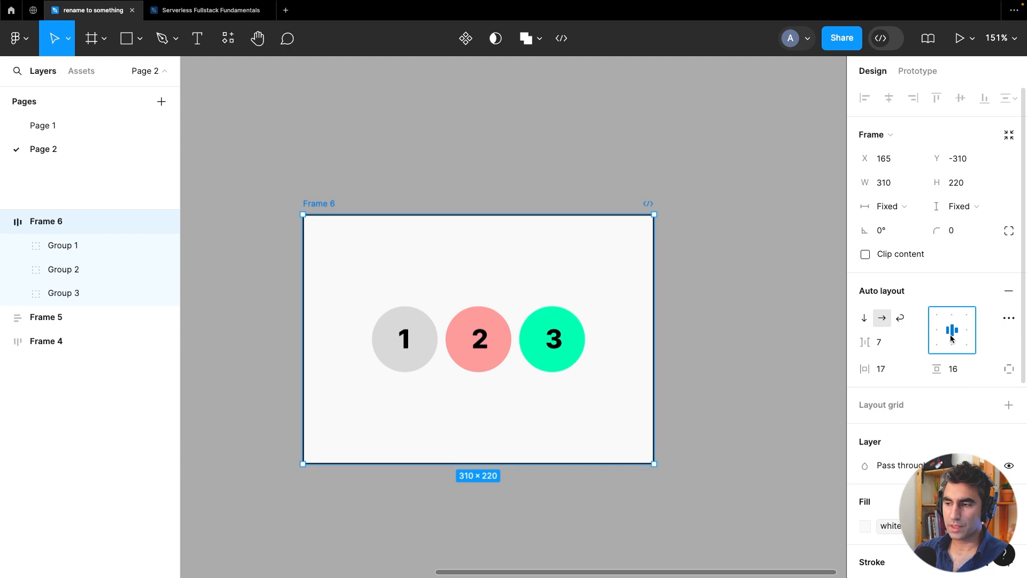
pyautogui.doubleClick(953, 335)
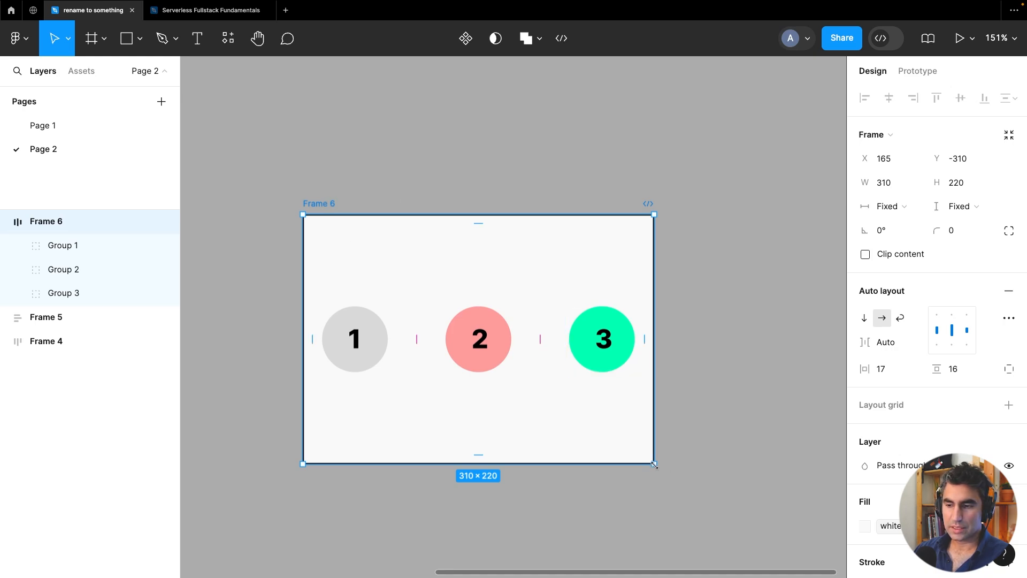
# Resize the white frame to about 349 × 194 and move it to about X 153, Y -385
pyautogui.moveTo(758, 459); pyautogui.dragTo(694, 442)
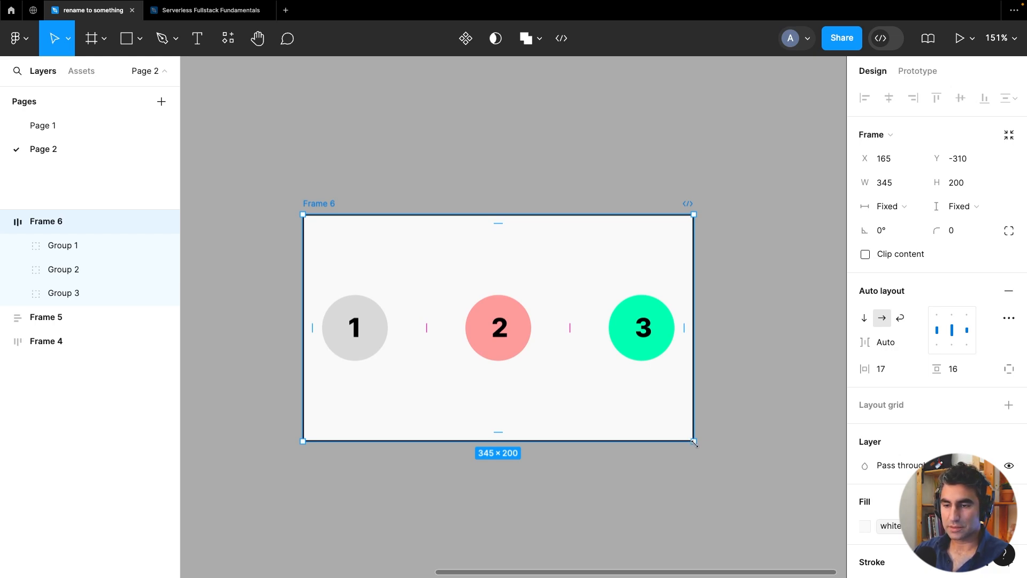
pyautogui.moveTo(694, 442)
pyautogui.mouseDown()
pyautogui.moveTo(800, 447)
pyautogui.moveTo(698, 435)
pyautogui.mouseUp()
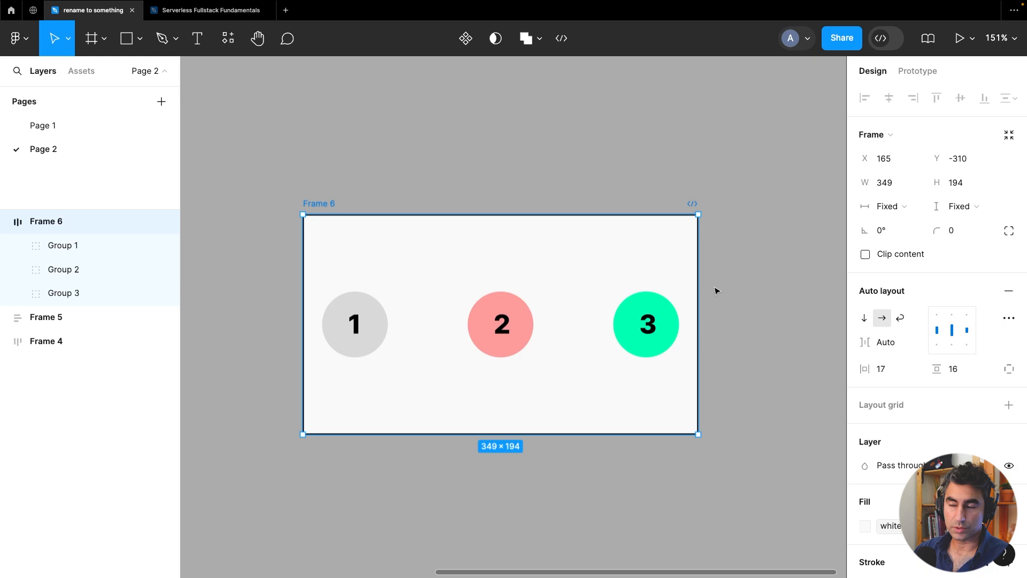
pyautogui.click(296, 224)
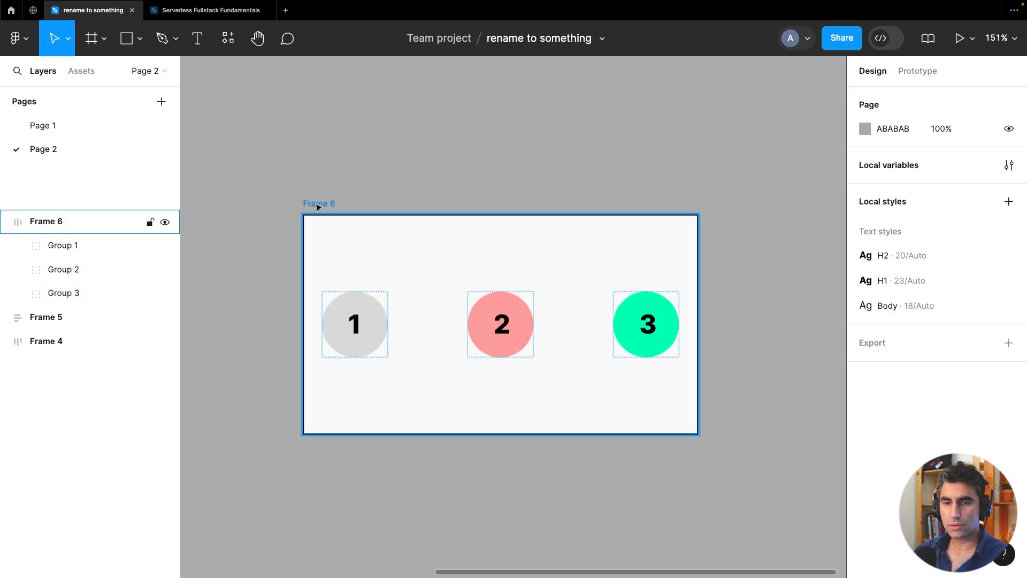
pyautogui.click(317, 206)
pyautogui.scroll(-3, 308, 128)
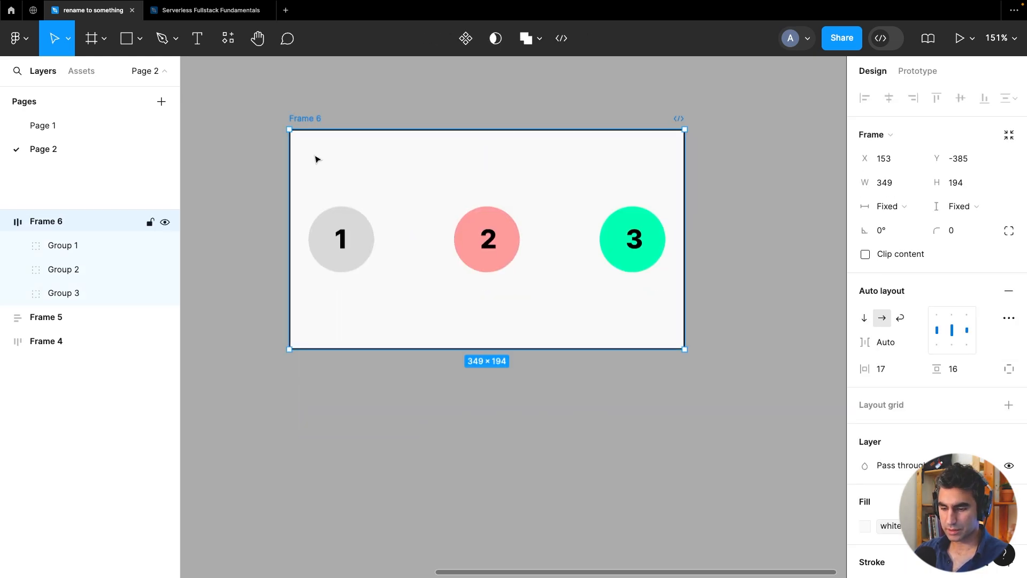
# Duplicate the white frame and shrink the copy to about 293 × 142
pyautogui.hotkey('ctrl', 'd')
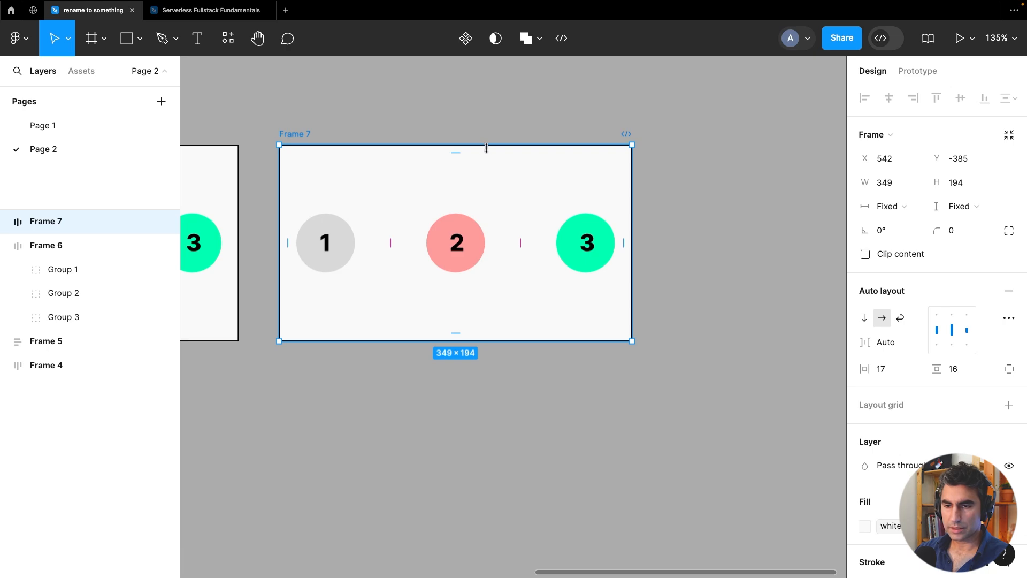
pyautogui.moveTo(486, 148); pyautogui.dragTo(500, 198)
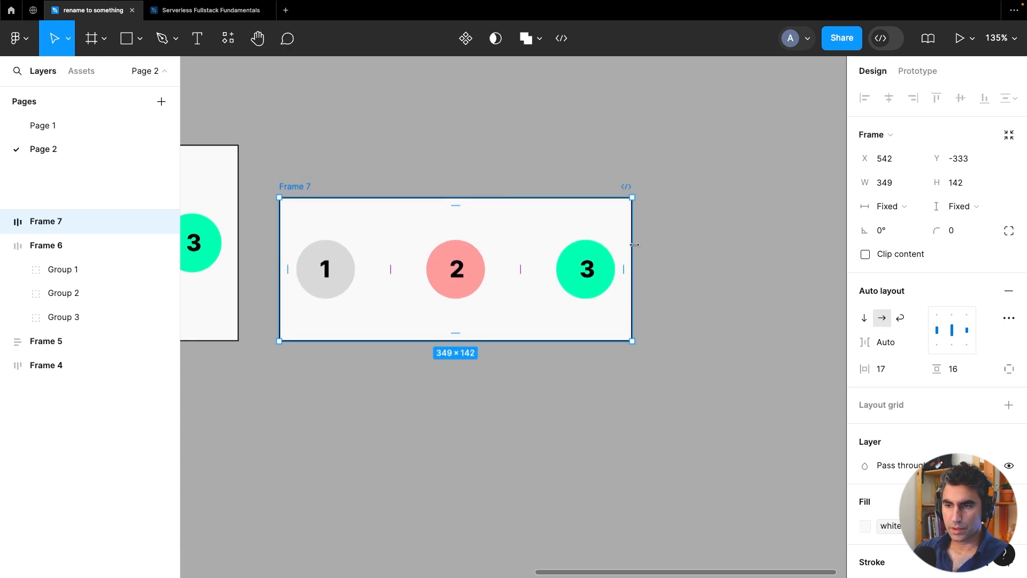
pyautogui.moveTo(634, 244); pyautogui.dragTo(576, 244)
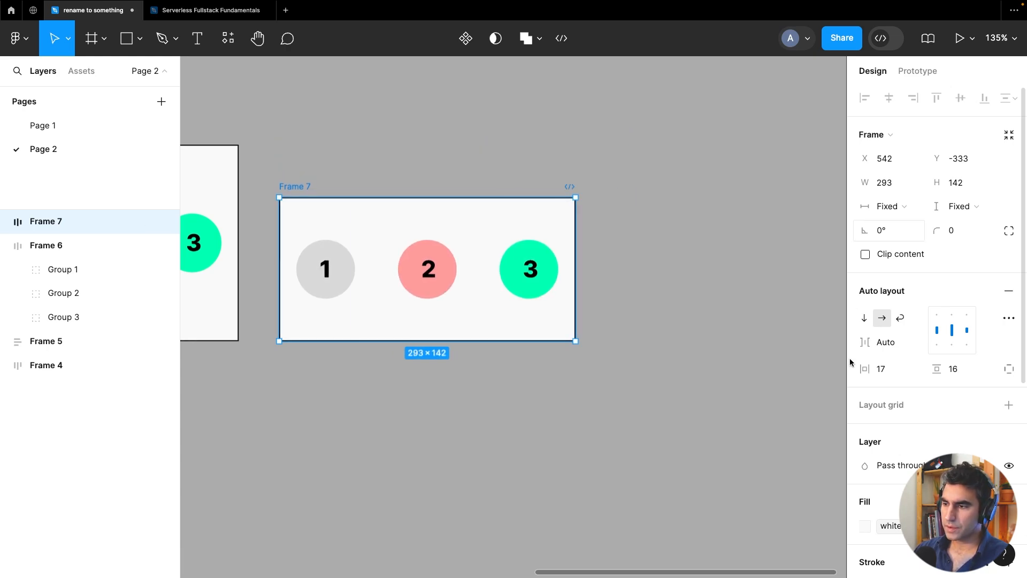
# Pack the copy's circles at its center with a fixed gap of 7 and set its width to Hug contents
pyautogui.doubleClick(952, 334)
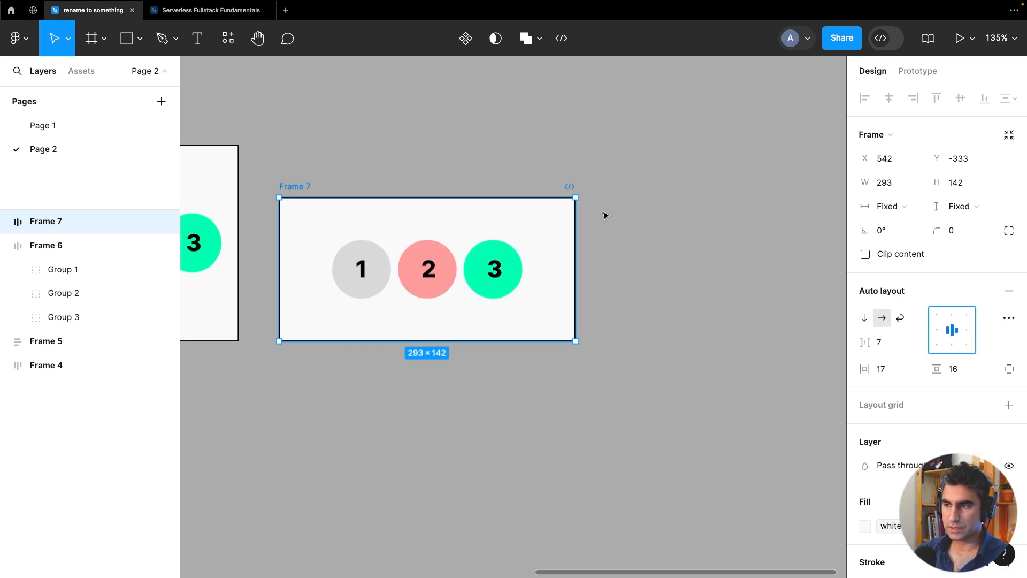
pyautogui.click(896, 208)
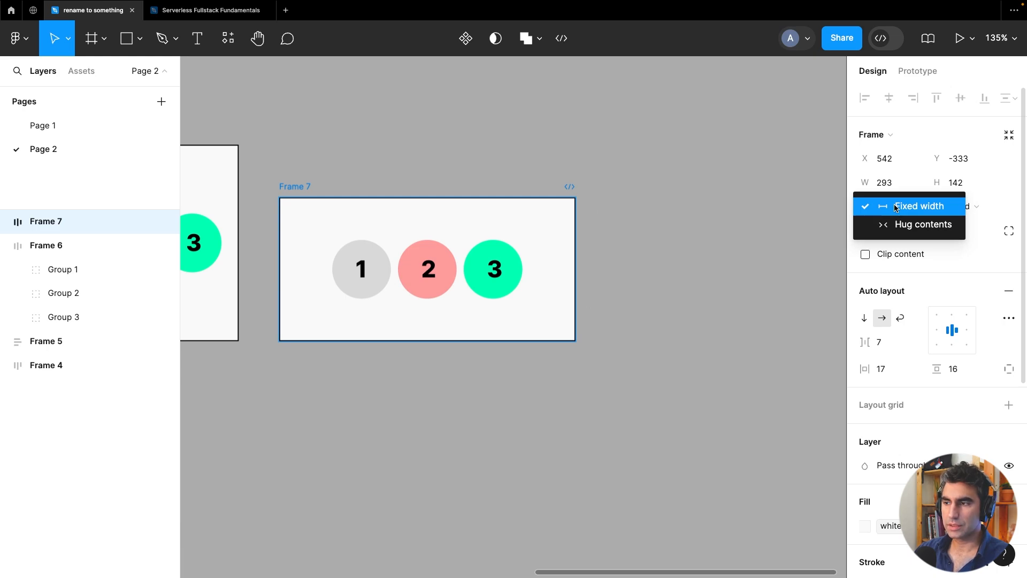
pyautogui.click(895, 208)
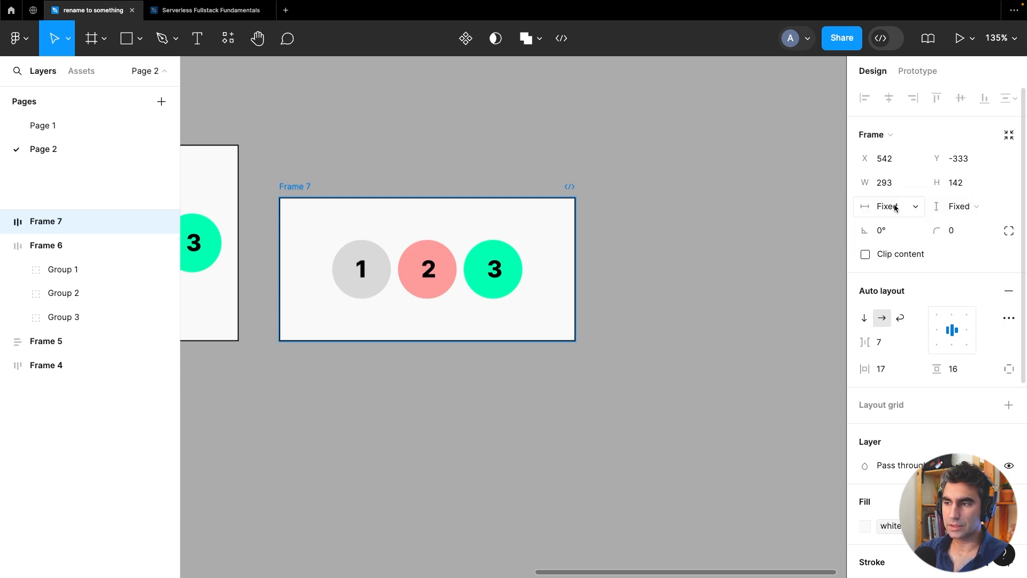
pyautogui.click(960, 211)
pyautogui.click(962, 210)
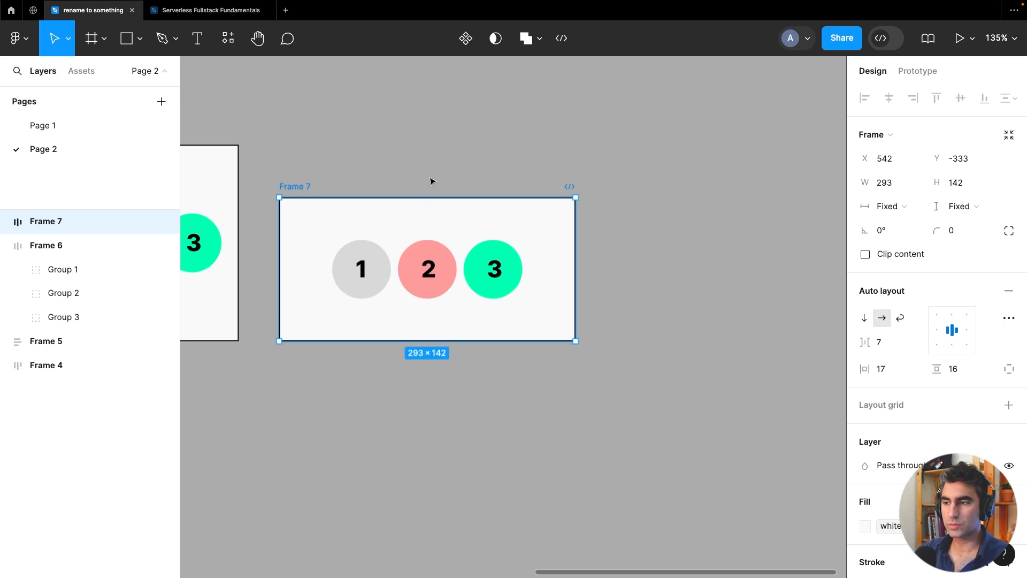
pyautogui.click(889, 210)
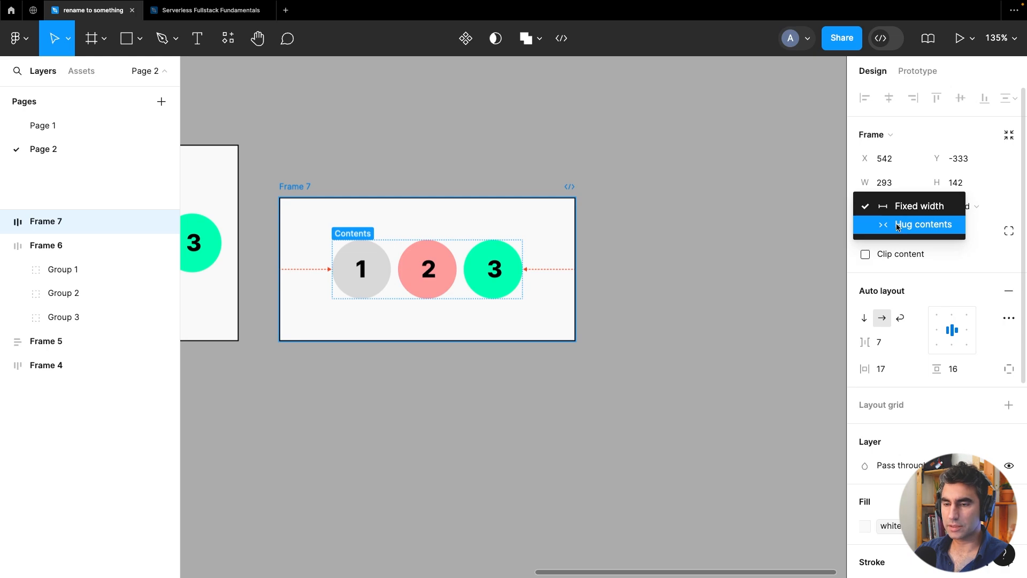
pyautogui.click(899, 227)
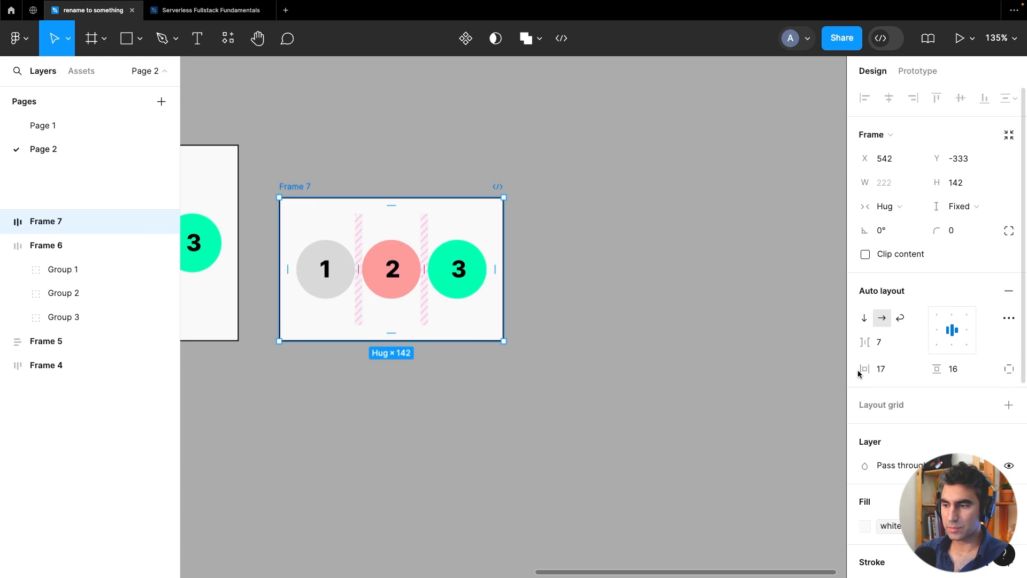
# Set both the horizontal and the vertical padding of the copied frame to 0
pyautogui.click(887, 371)
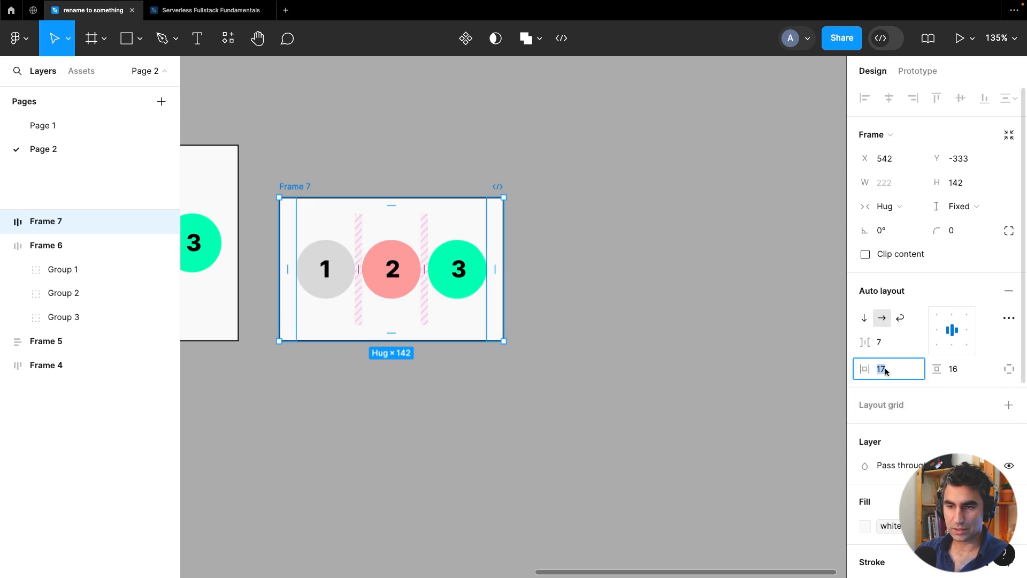
pyautogui.write('0')
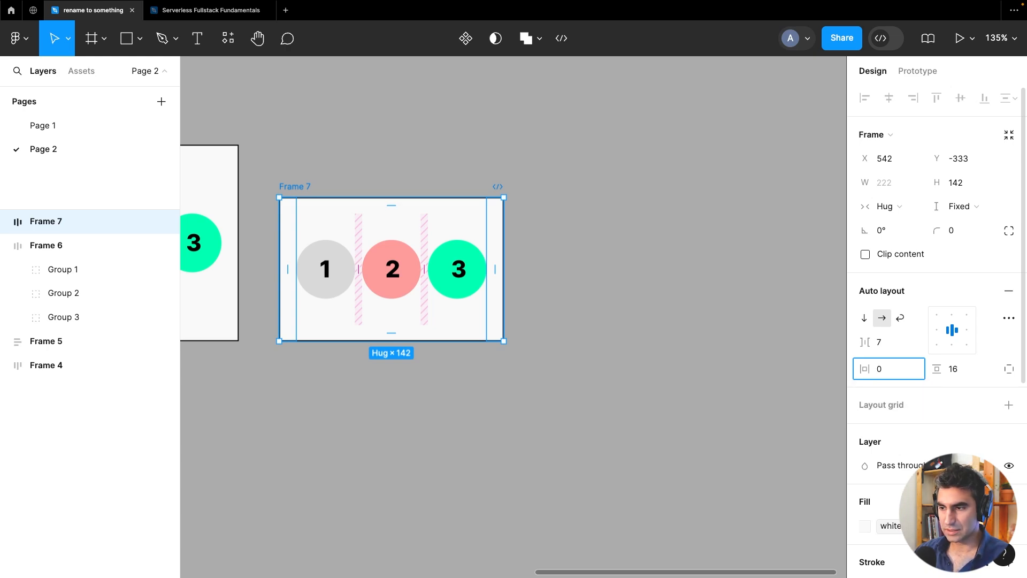
pyautogui.press('Return')
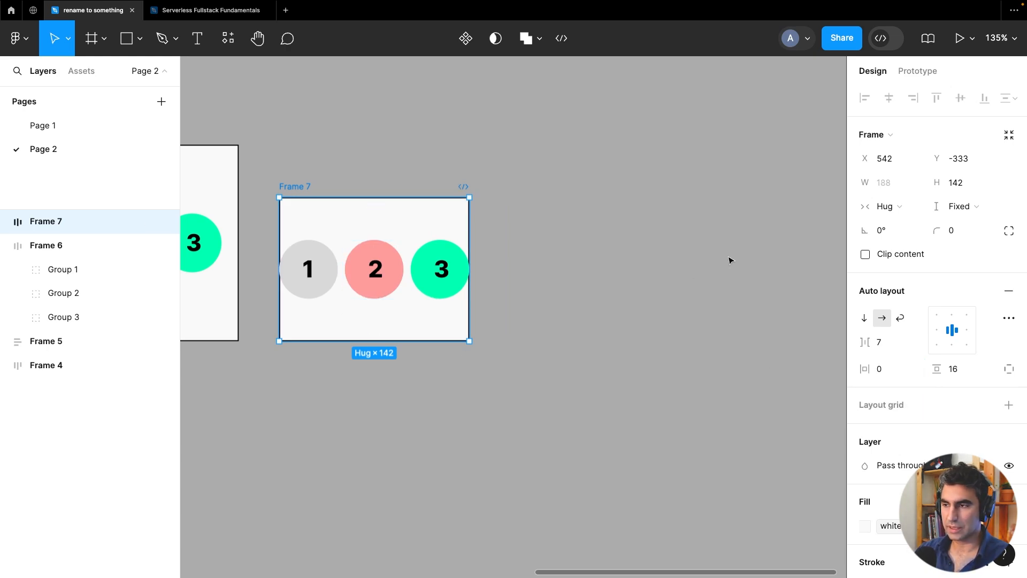
pyautogui.click(955, 374)
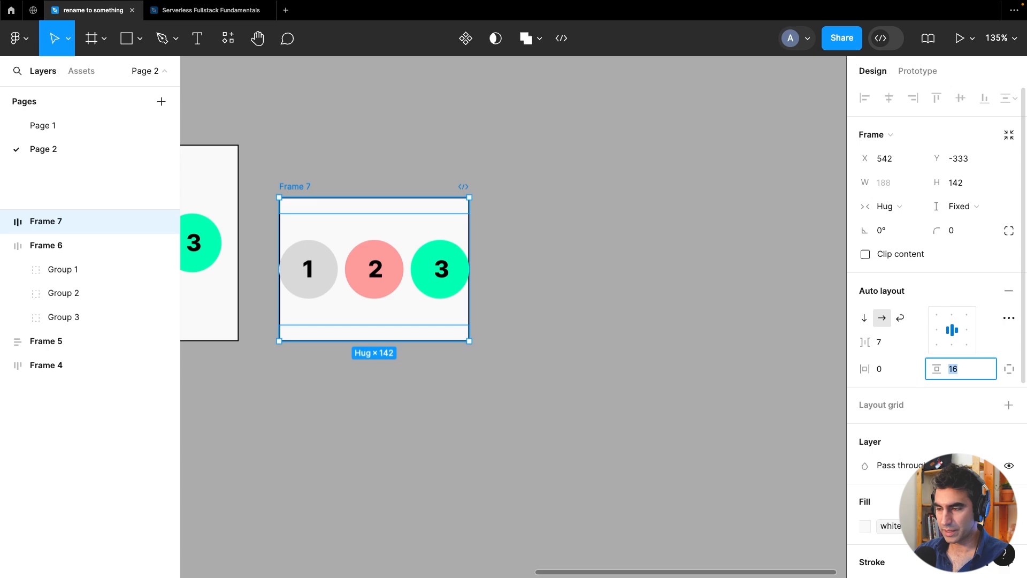
pyautogui.write('0')
pyautogui.press('Return')
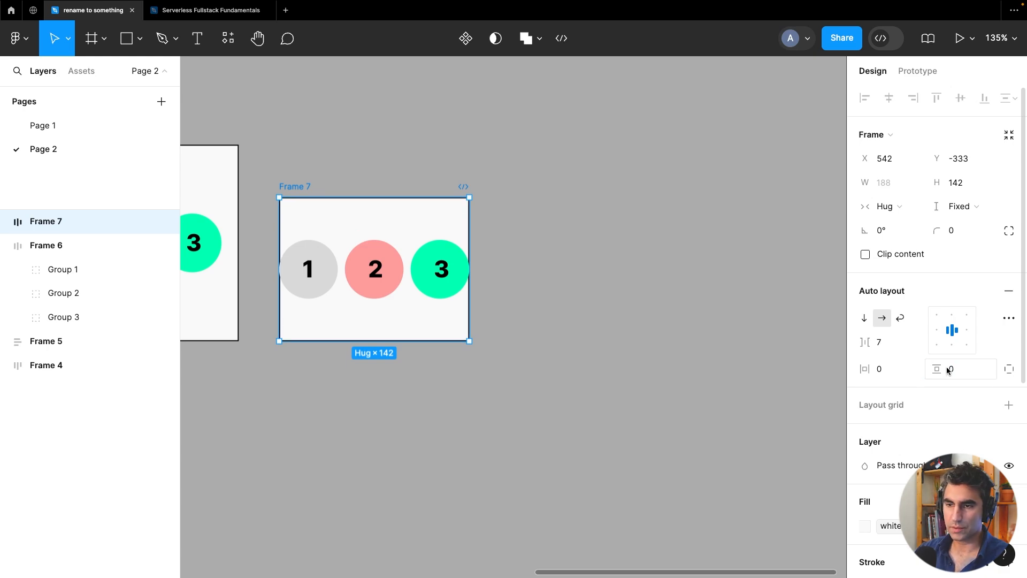
# Set the copied frame's height to Hug contents and move the frame to about X 595, Y -298
pyautogui.click(977, 207)
pyautogui.click(960, 224)
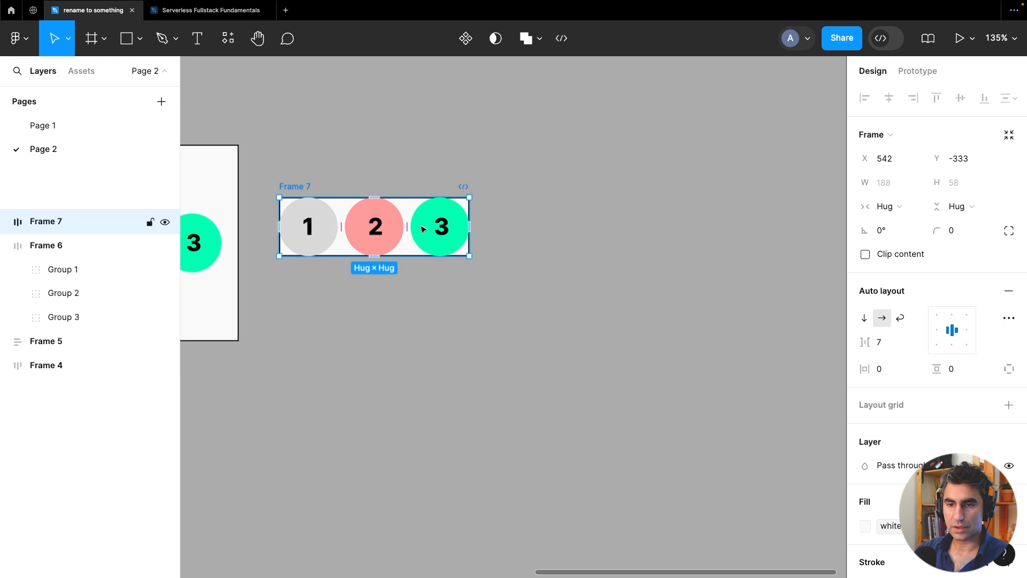
pyautogui.moveTo(282, 190); pyautogui.dragTo(337, 225)
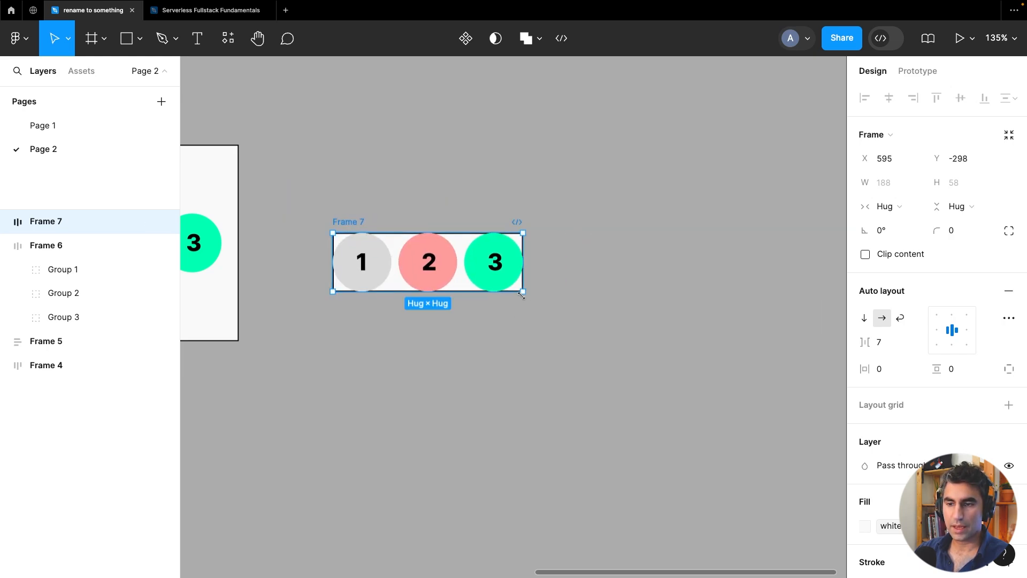
# Enlarge the three-circle frame to about 365 × 136, and set its width and height back to Hug contents
pyautogui.moveTo(522, 291); pyautogui.dragTo(699, 357)
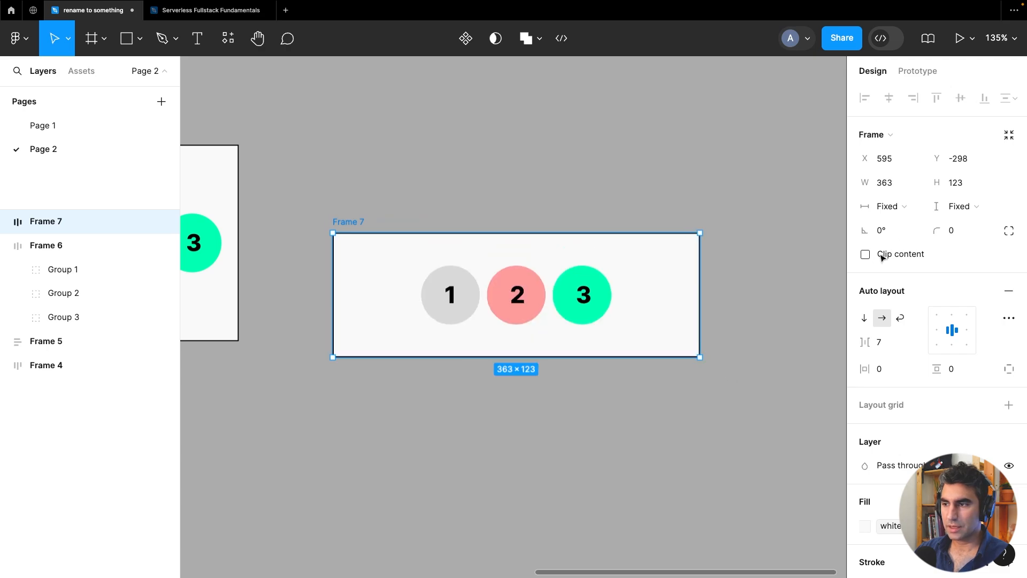
pyautogui.click(895, 207)
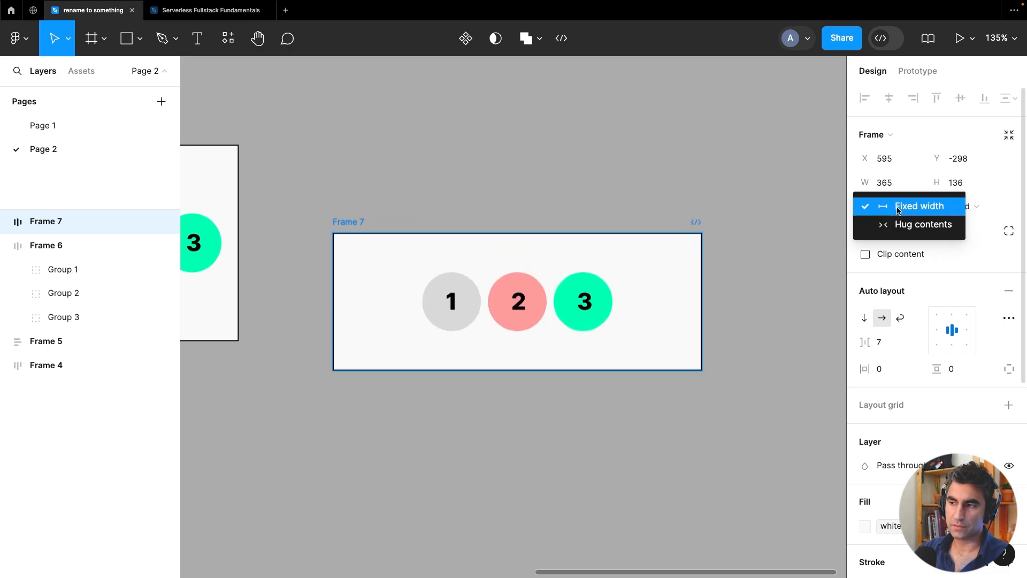
pyautogui.press('Return')
pyautogui.click(971, 207)
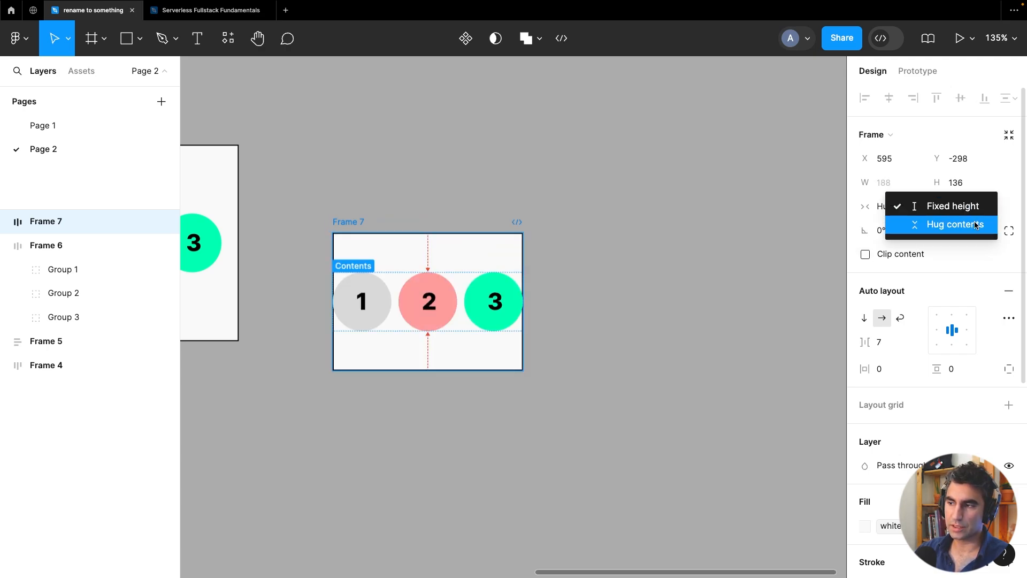
pyautogui.click(972, 225)
# Duplicate the hugging three-circle frame and place the copy beside it at about X 829, Y -309
pyautogui.moveTo(348, 225); pyautogui.dragTo(311, 206)
pyautogui.hotkey('ctrl', 'd')
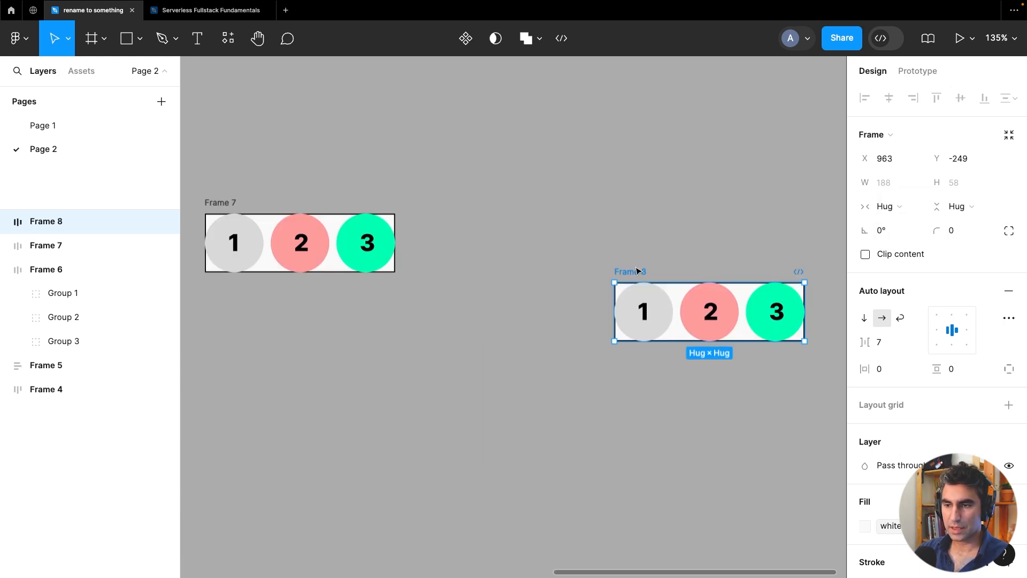
pyautogui.moveTo(636, 270); pyautogui.dragTo(503, 210)
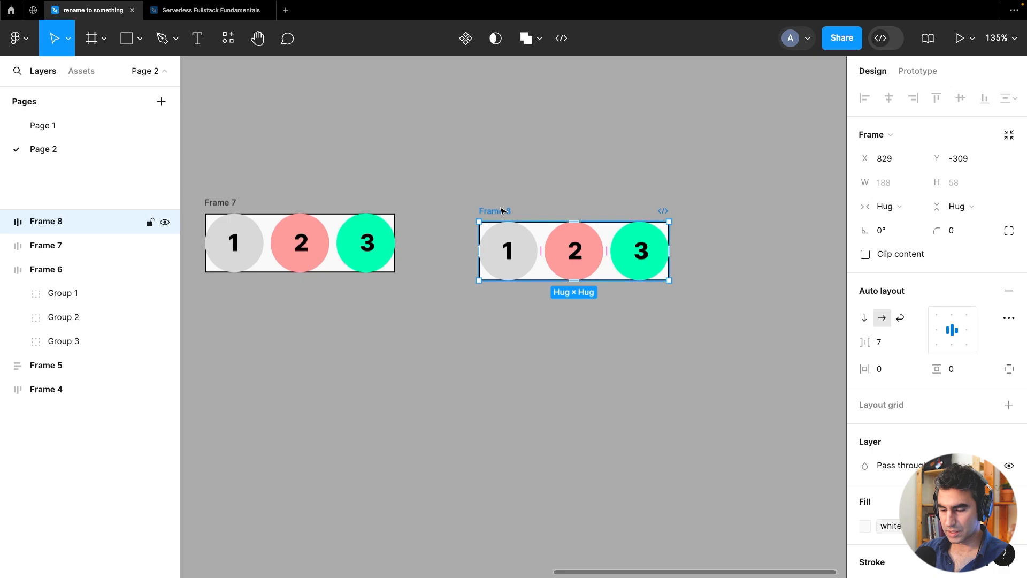
pyautogui.hotkey('ctrl', 'd')
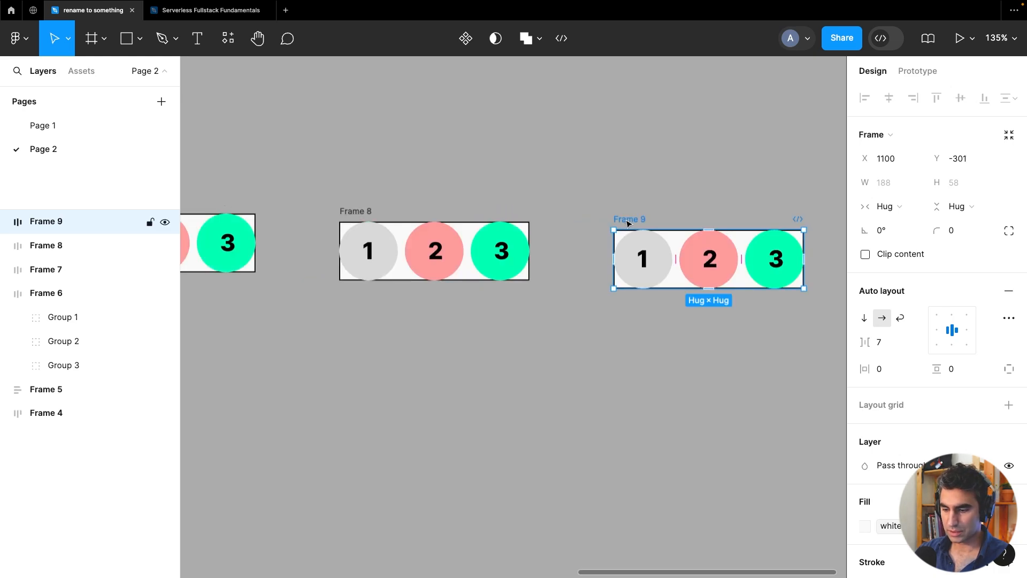
pyautogui.press('Delete')
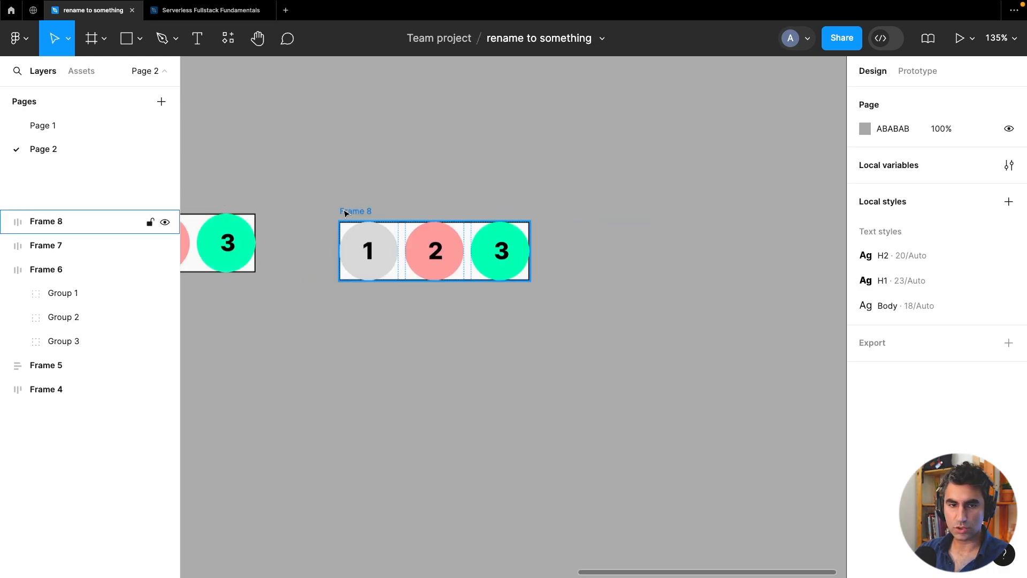
# Duplicate Frame 8 and nest the copy inside it as the first child, ahead of its circle groups
pyautogui.click(63, 221)
pyautogui.click(7, 221)
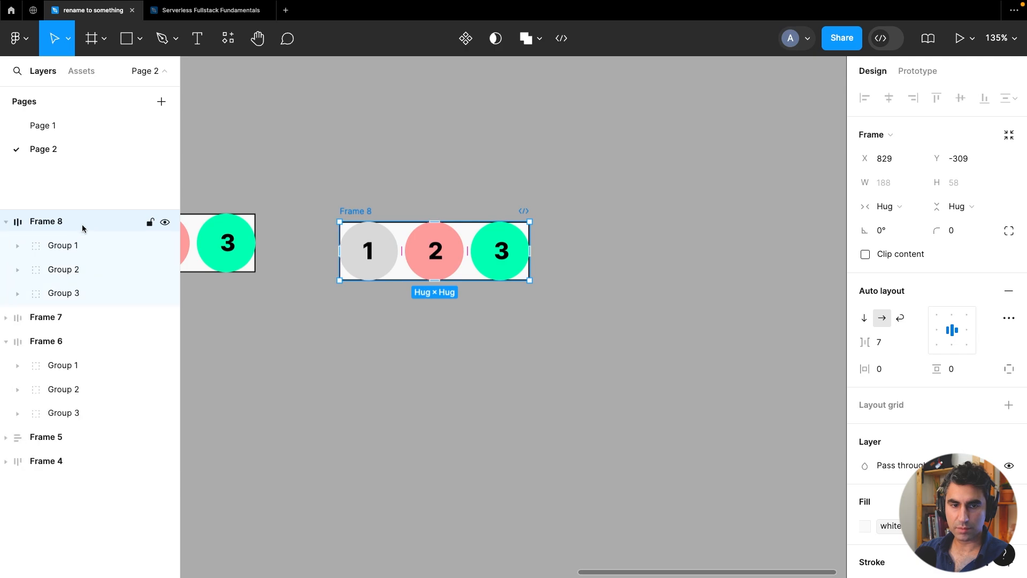
pyautogui.hotkey('ctrl', 'd')
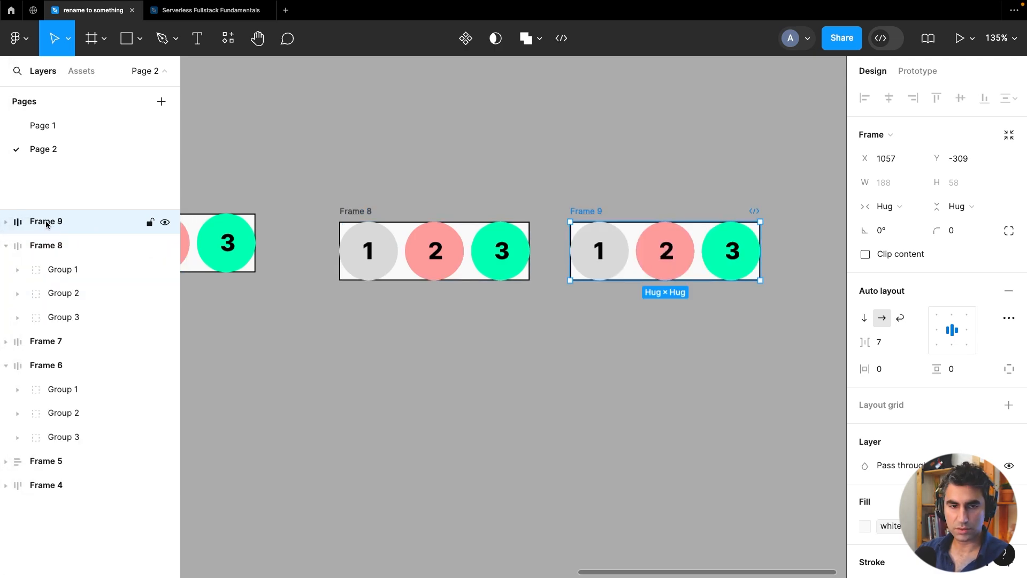
pyautogui.moveTo(47, 224)
pyautogui.mouseDown()
pyautogui.moveTo(73, 254)
pyautogui.moveTo(60, 222)
pyautogui.mouseUp()
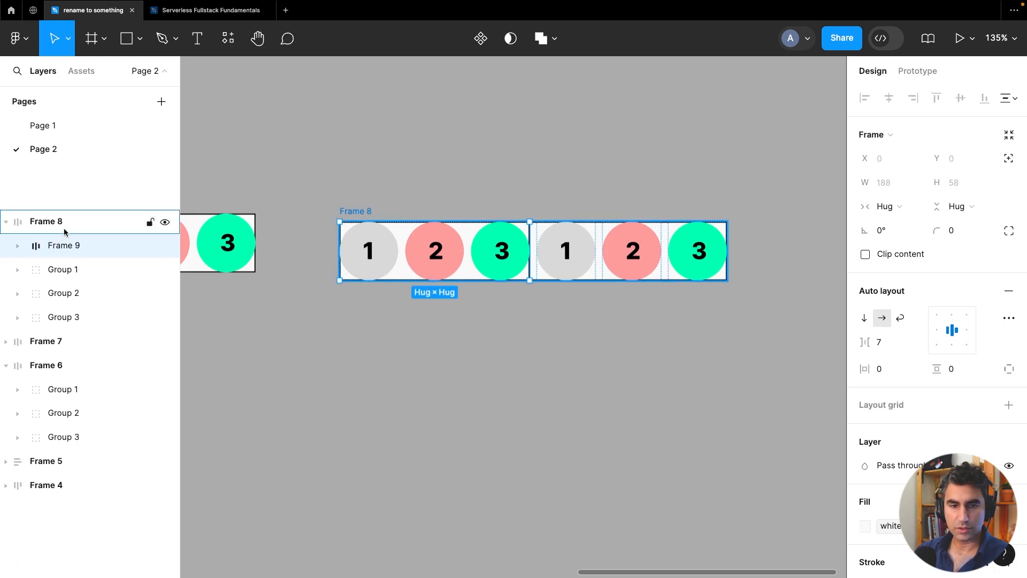
# Change the outer Frame 8's fill to the gray color variable, leaving the nested frame white
pyautogui.click(64, 226)
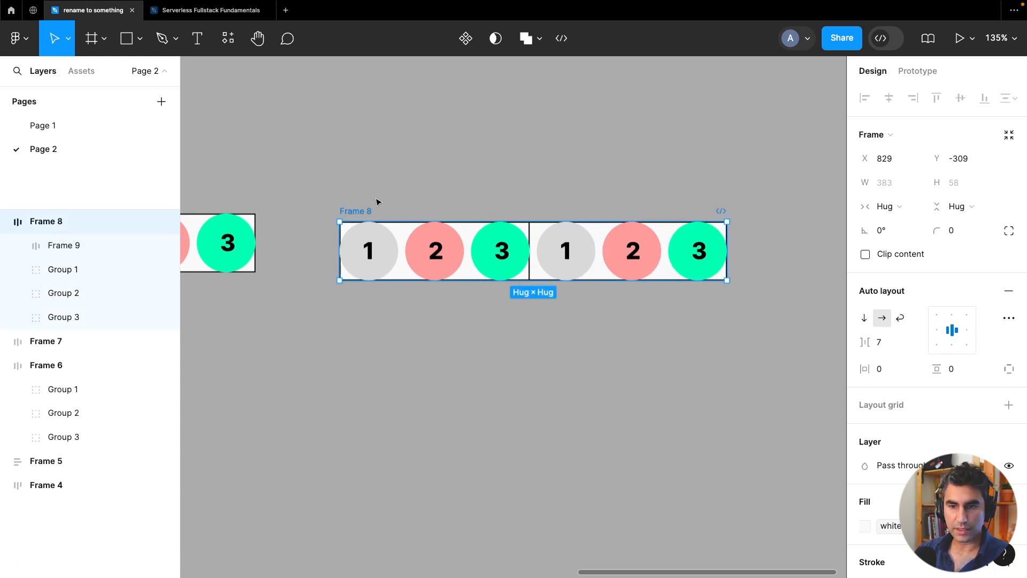
pyautogui.click(72, 245)
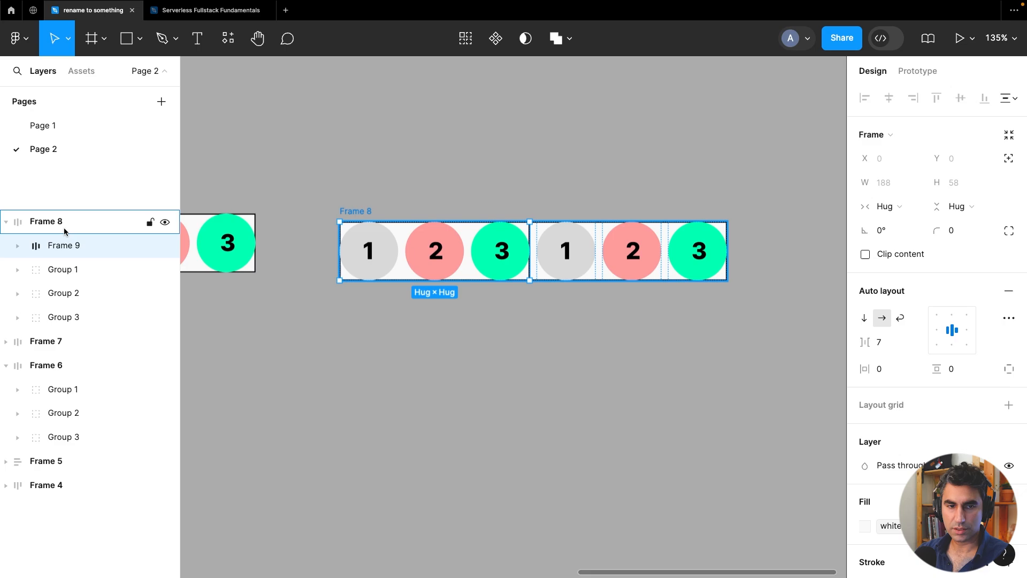
pyautogui.click(64, 231)
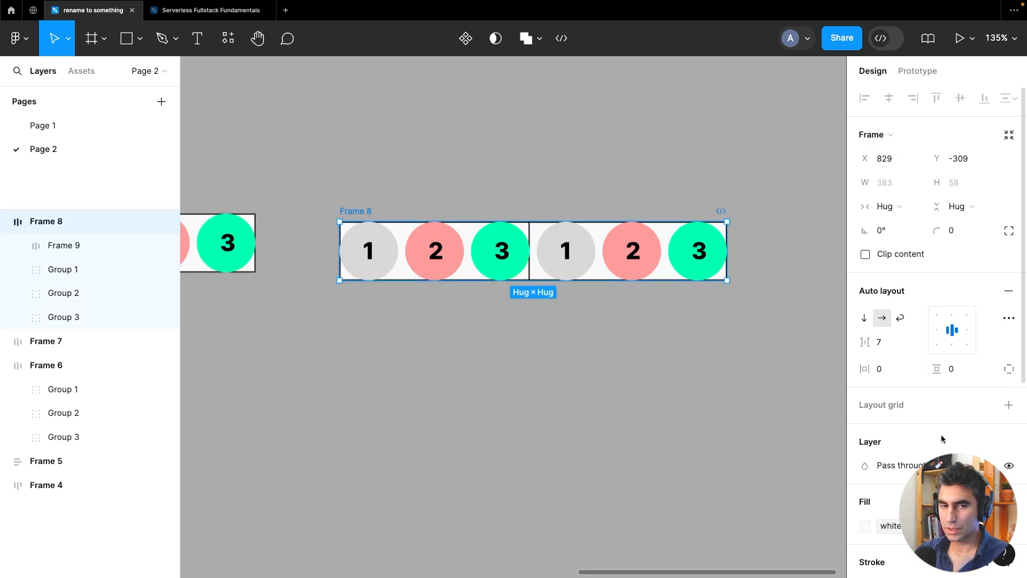
pyautogui.scroll(-3, 941, 434)
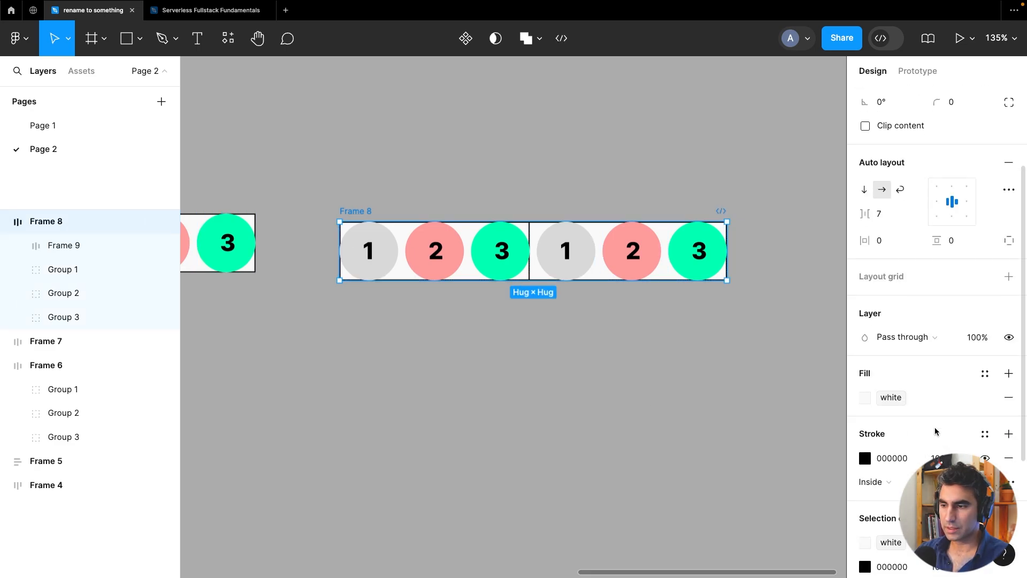
pyautogui.click(865, 397)
pyautogui.click(720, 526)
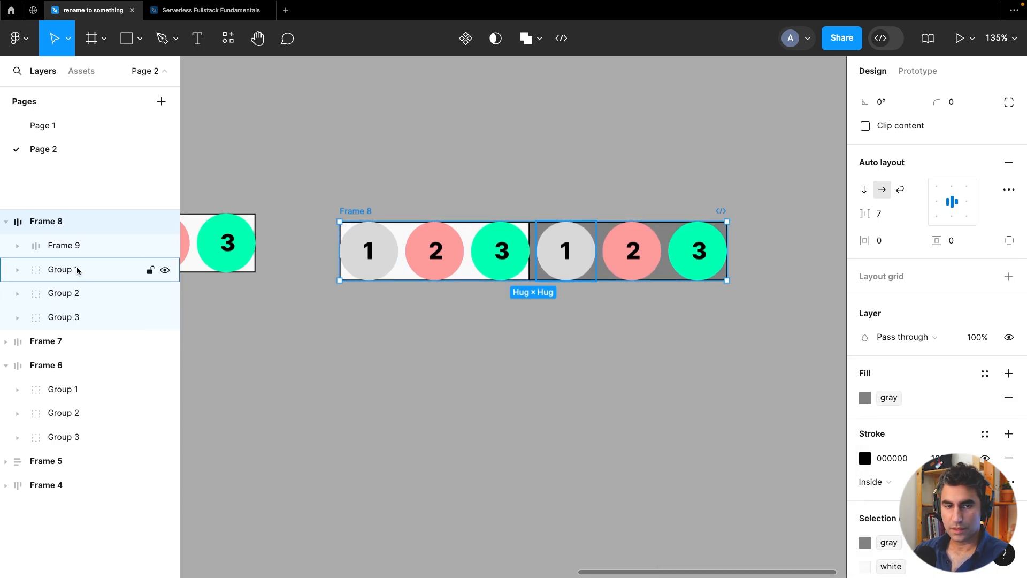
# Set both the horizontal and the vertical padding of the gray outer frame to 10
pyautogui.click(76, 245)
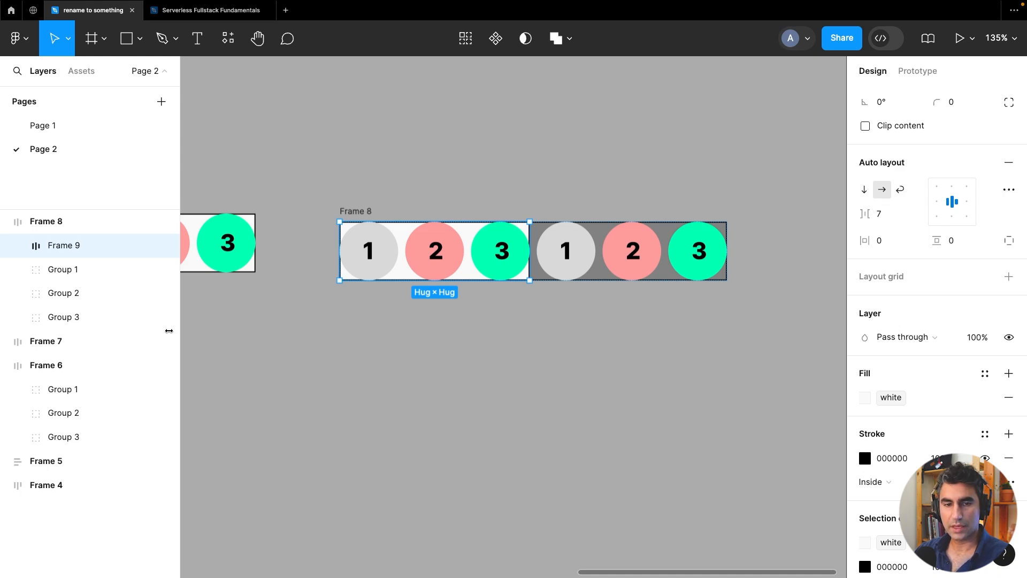
pyautogui.click(54, 221)
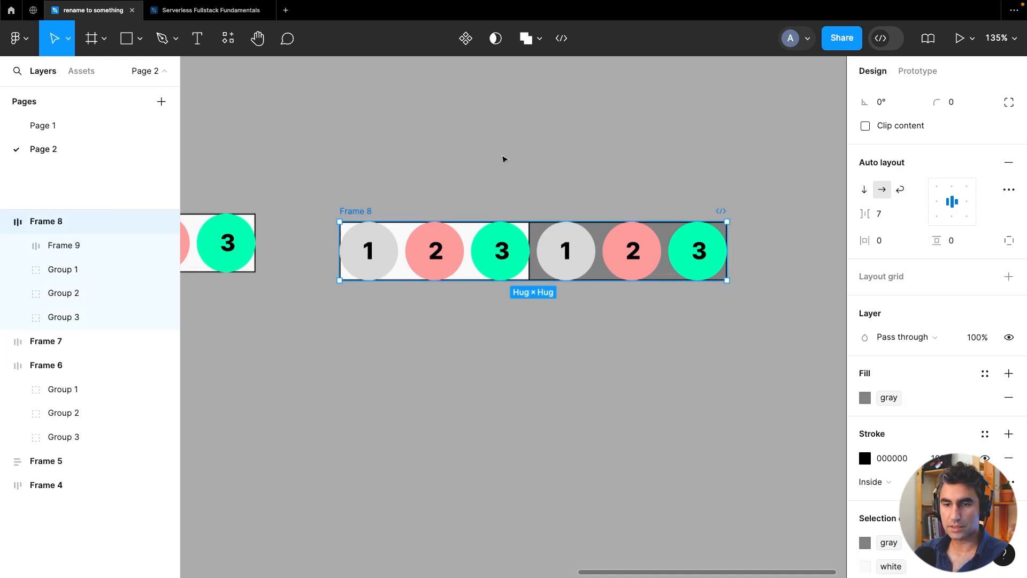
pyautogui.scroll(5, 904, 315)
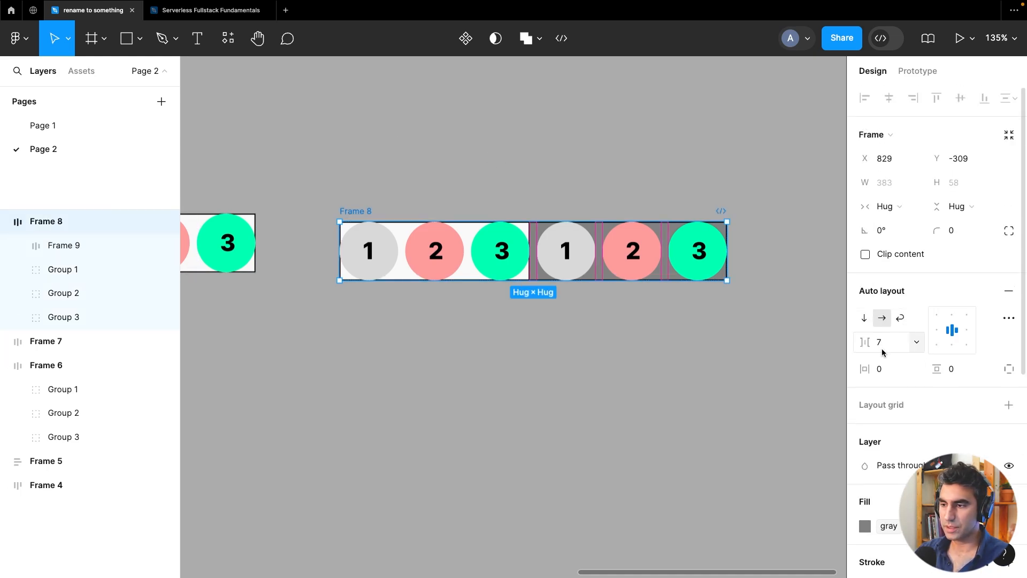
pyautogui.click(882, 370)
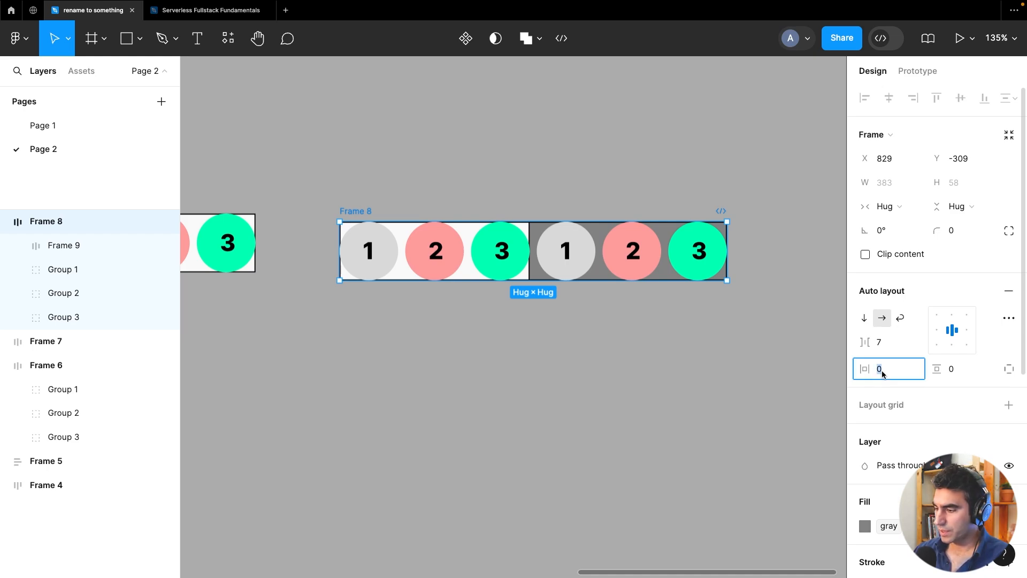
pyautogui.write('10')
pyautogui.press('Tab')
pyautogui.write('10')
pyautogui.press('Return')
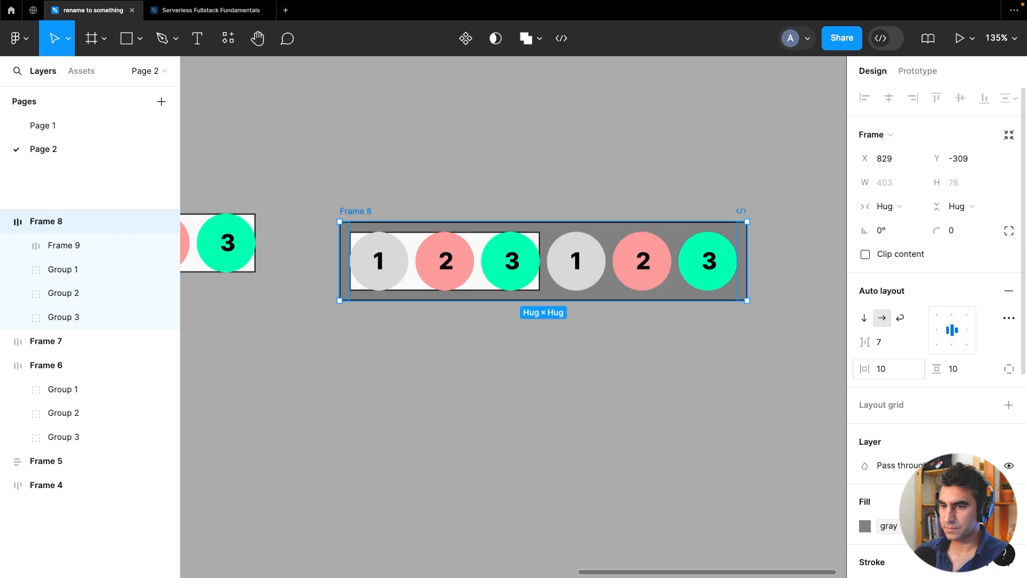
pyautogui.click(533, 411)
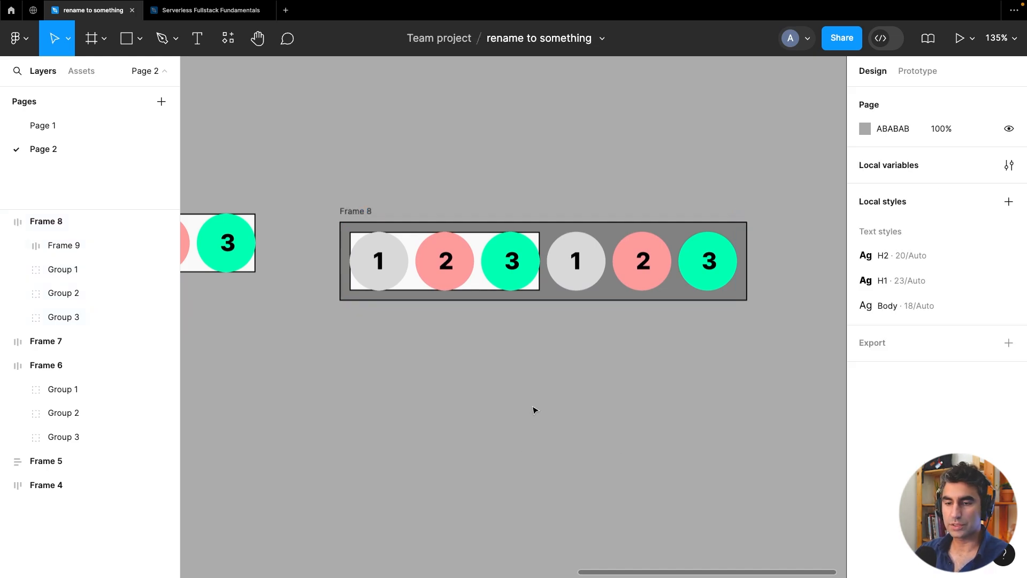
# Examine the gray frame's children by selecting the nested white frame and each of the three loose circles in turn
pyautogui.click(498, 265)
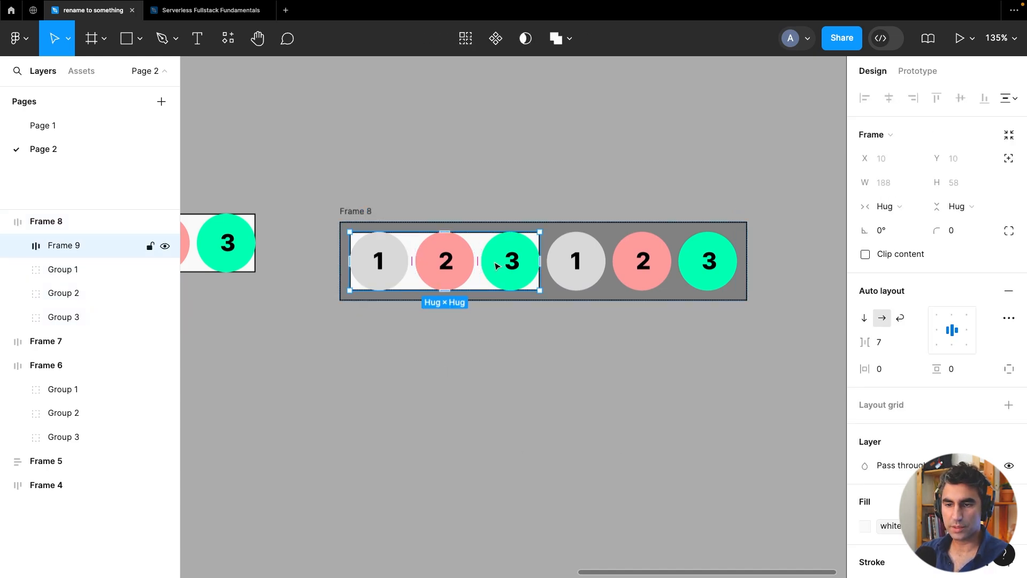
pyautogui.click(603, 260)
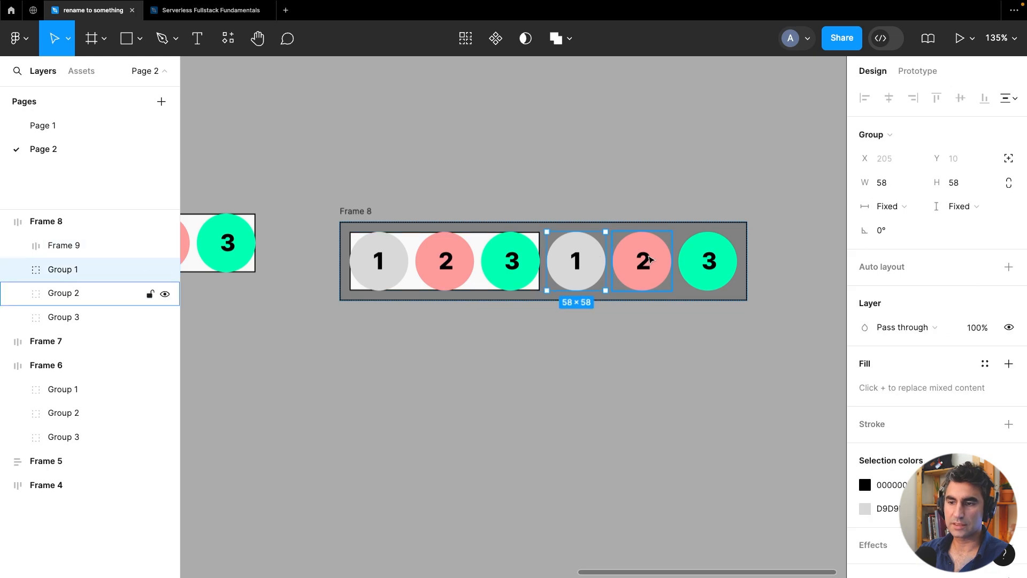
pyautogui.click(670, 261)
pyautogui.click(718, 266)
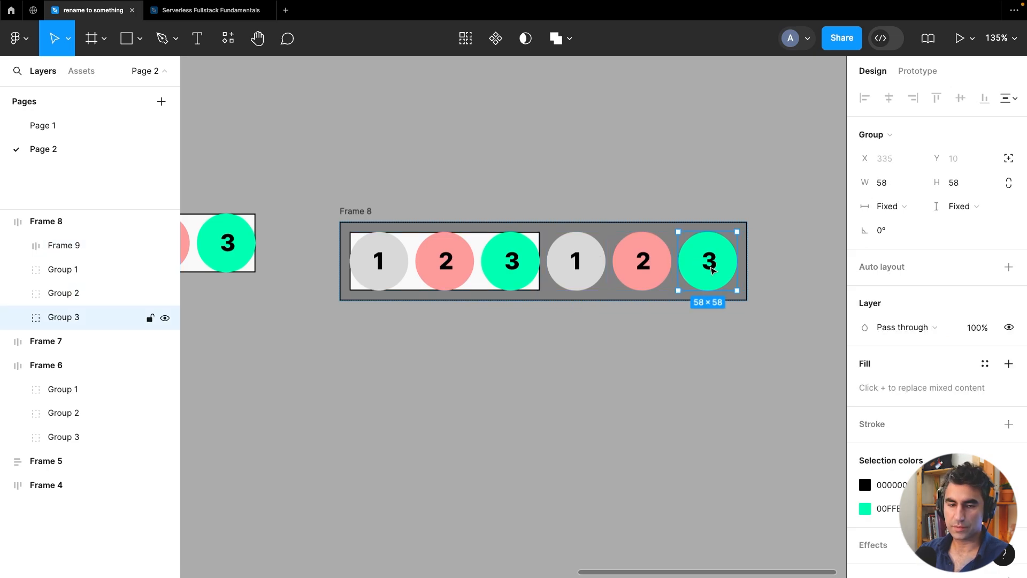
# Switch the gray outer frame's auto layout to vertical and back to horizontal
pyautogui.click(360, 210)
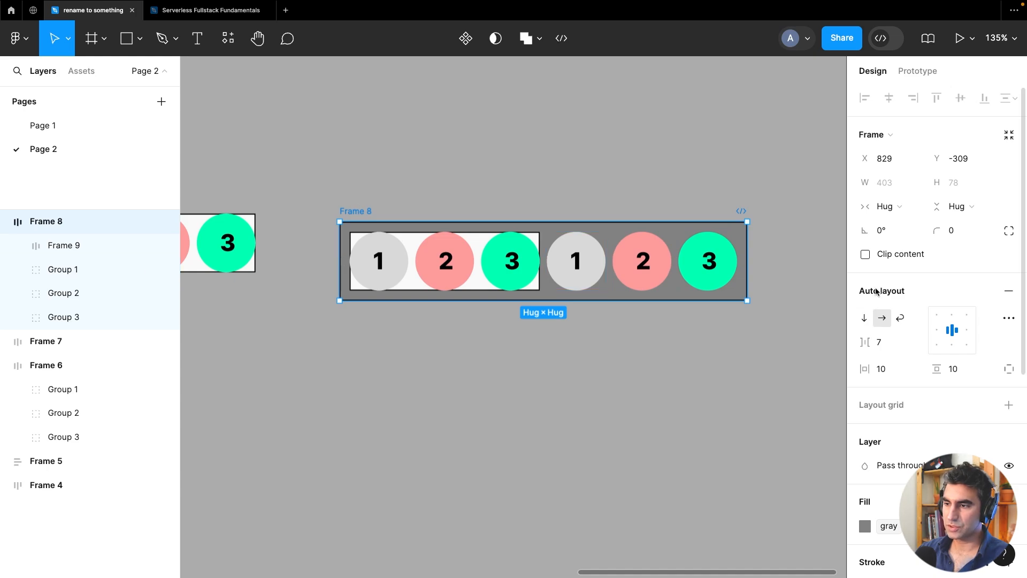
pyautogui.click(864, 320)
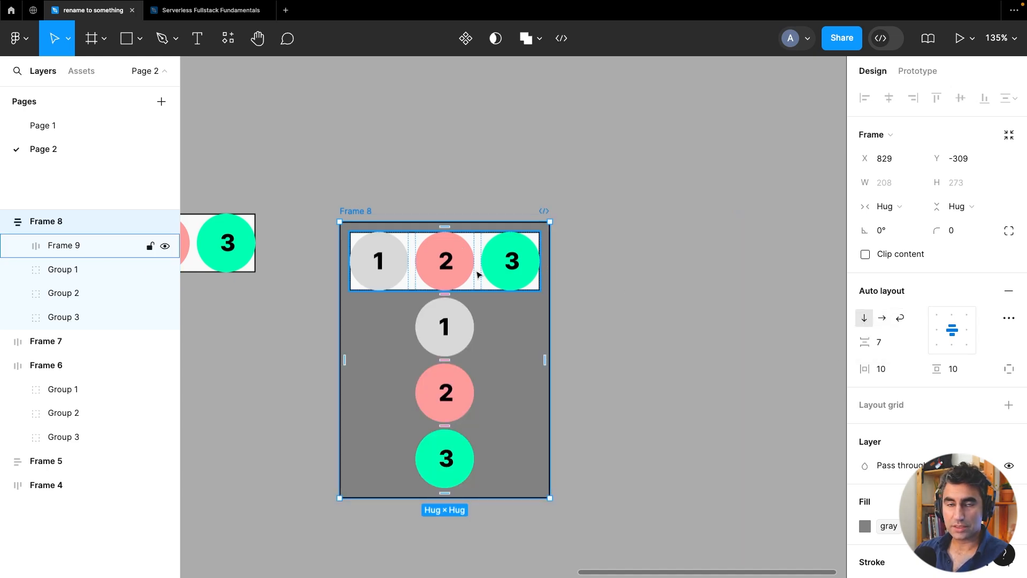
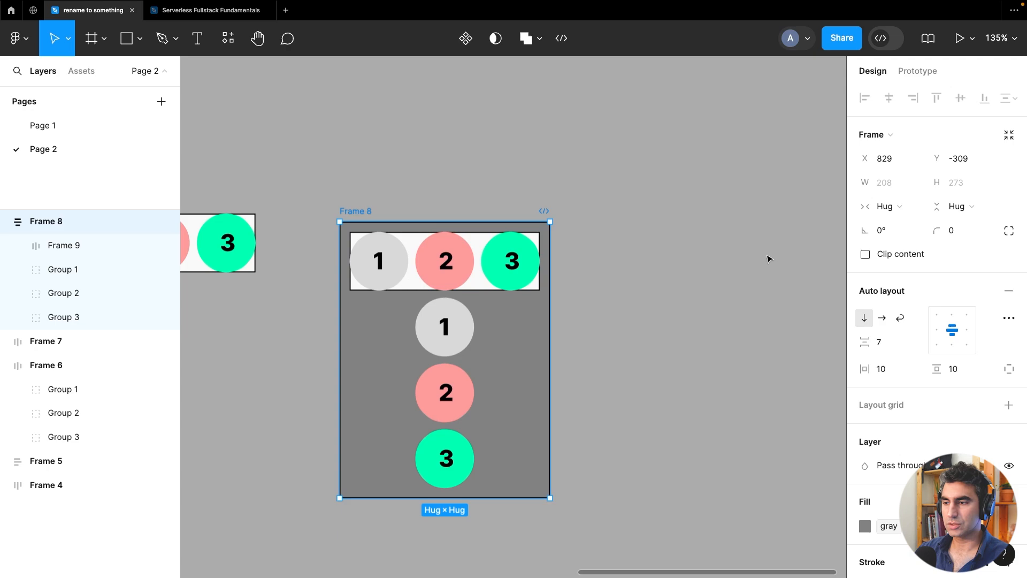
pyautogui.click(884, 318)
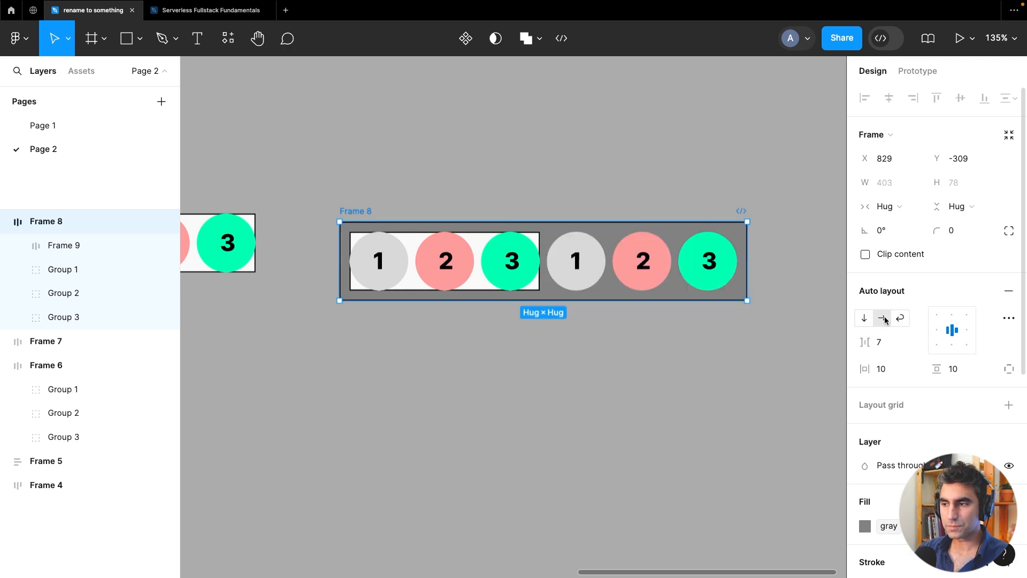
# Review the nested white frame's sizing options and set its width to Fill container
pyautogui.click(452, 261)
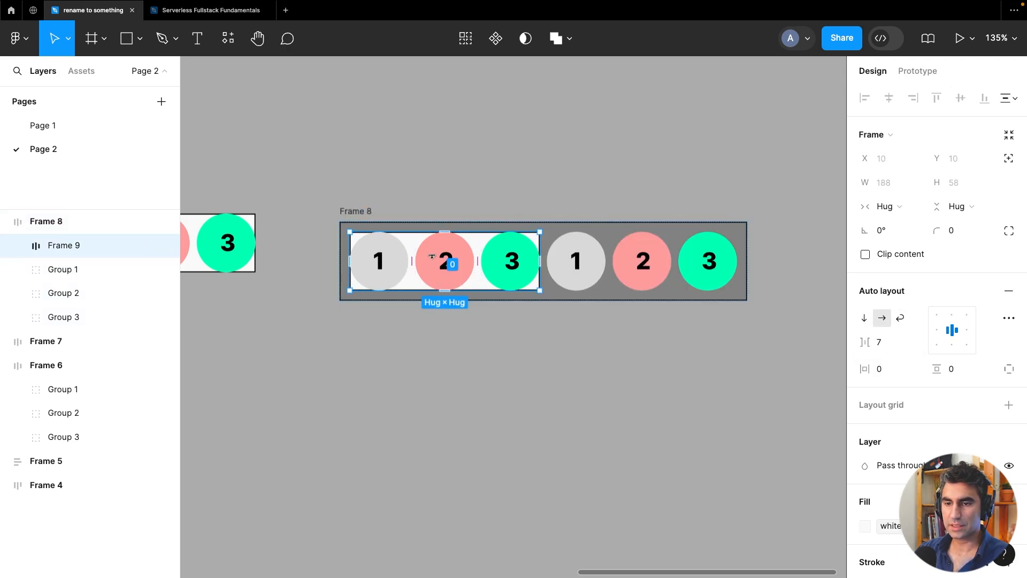
pyautogui.click(902, 208)
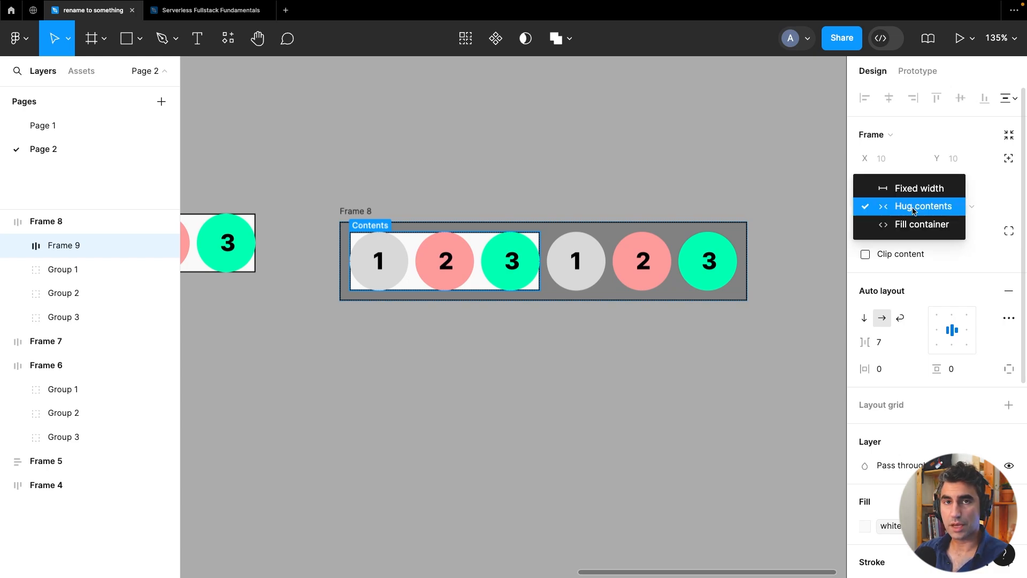
pyautogui.click(914, 208)
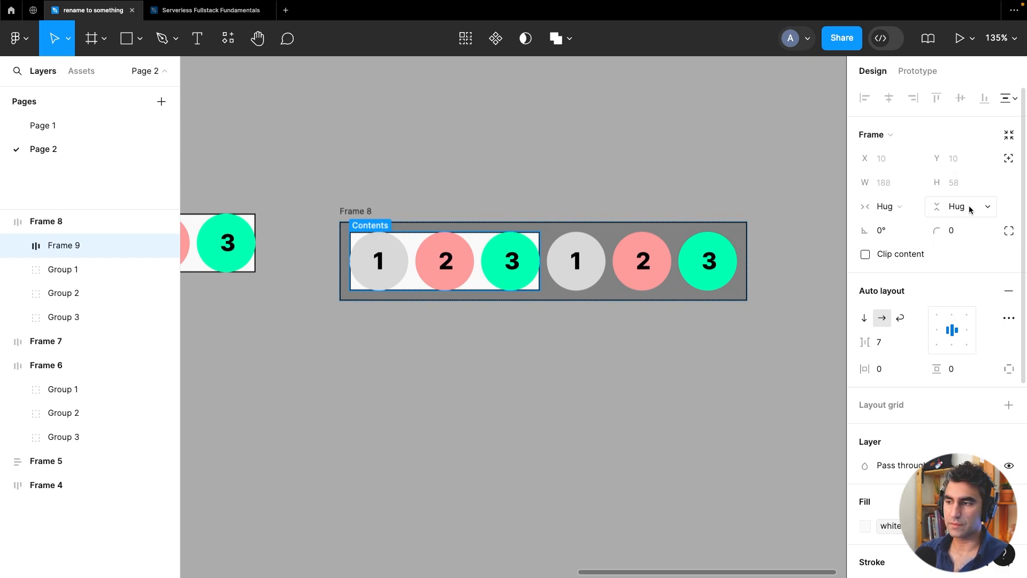
pyautogui.click(971, 208)
pyautogui.click(875, 206)
pyautogui.click(875, 207)
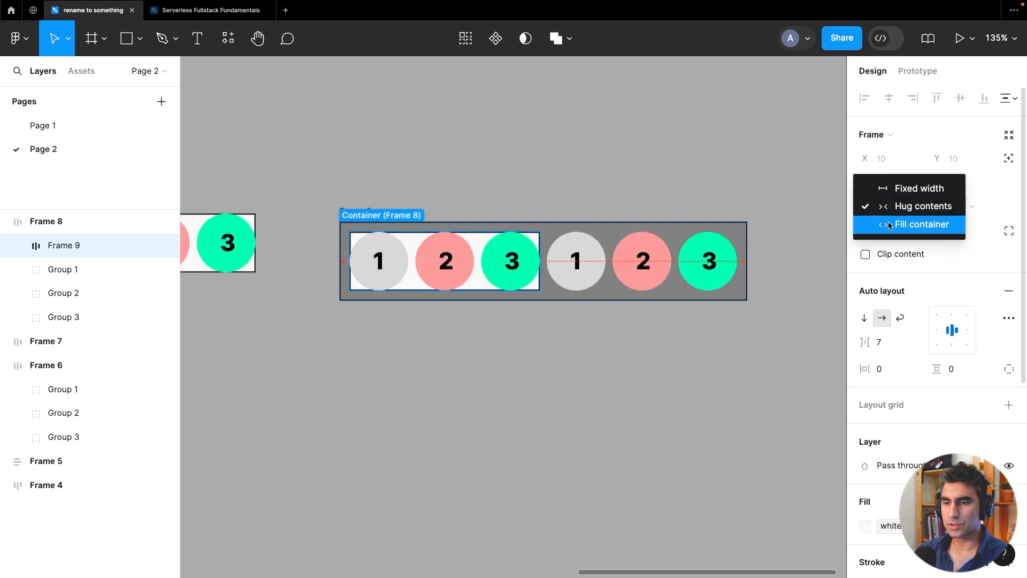
pyautogui.click(890, 225)
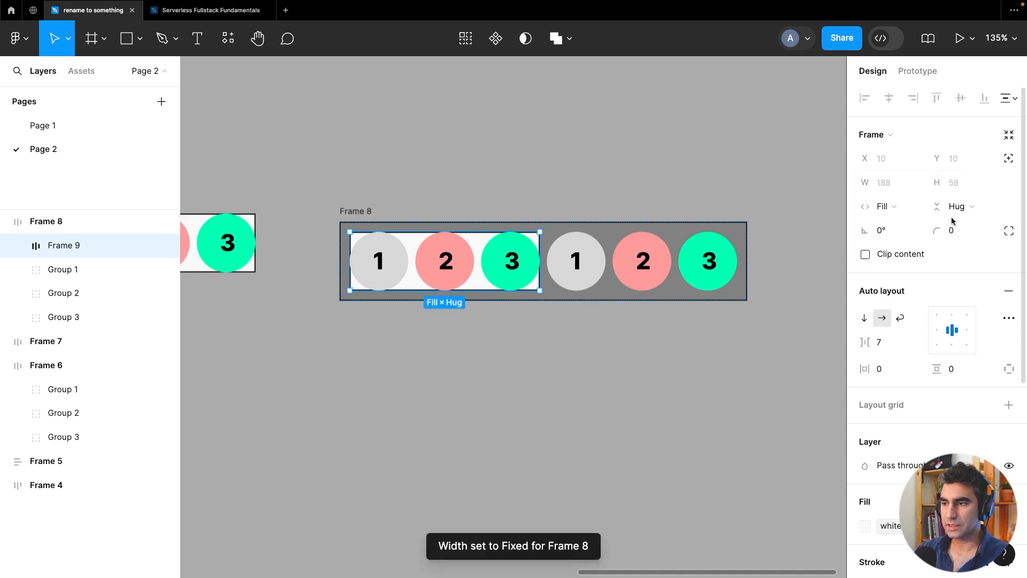
# Set the height of the white frame nested in Frame 8 to Fill container
pyautogui.click(958, 208)
pyautogui.click(961, 227)
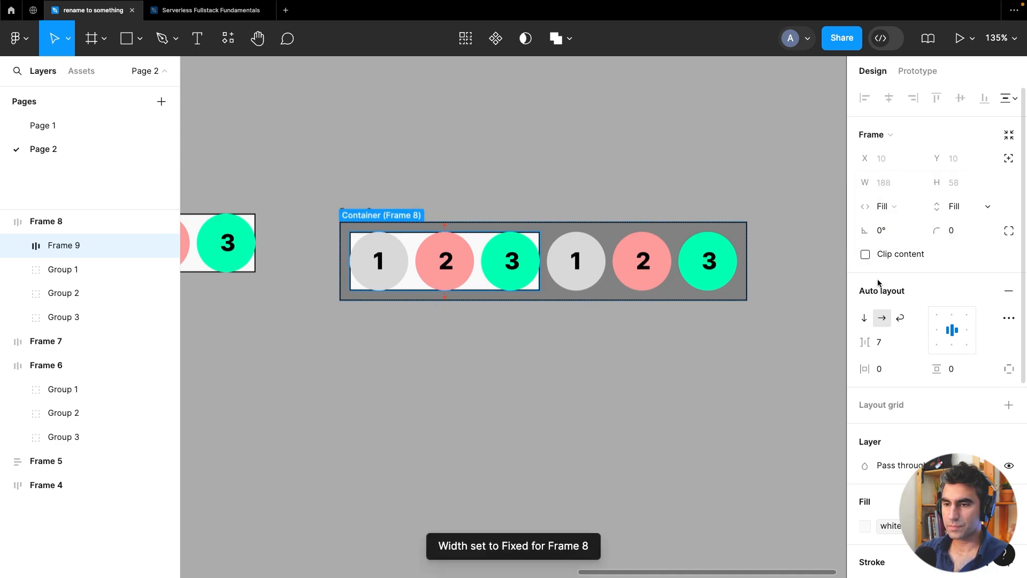
pyautogui.press('Escape')
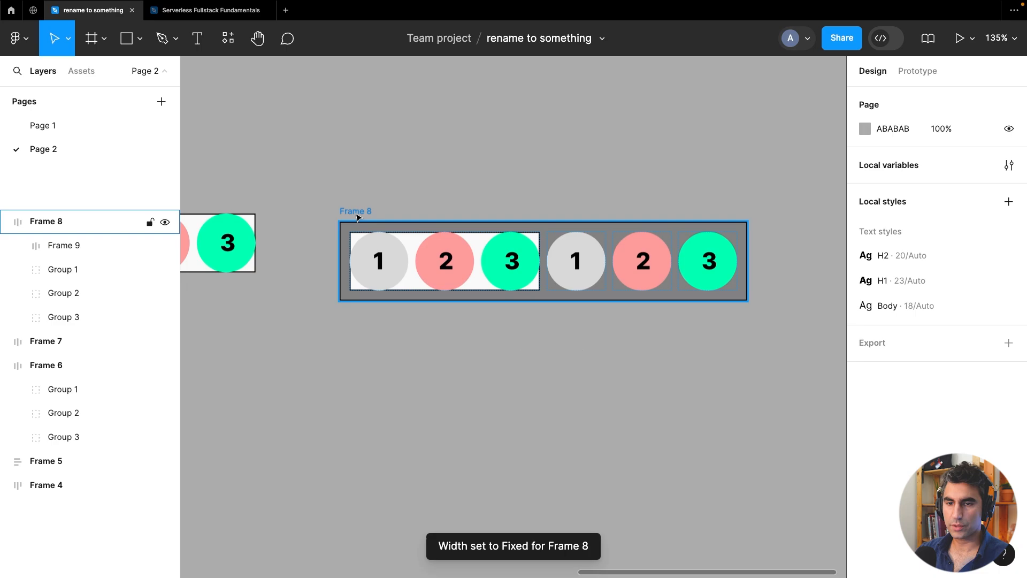
# Duplicate the whole gray Frame 8 with its nested frame and circles
pyautogui.click(358, 217)
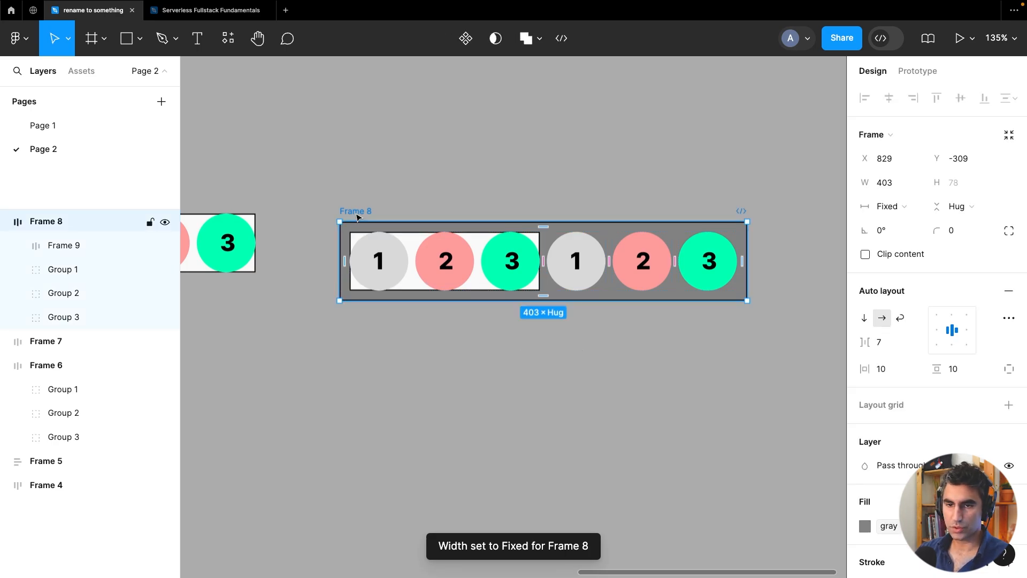
pyautogui.hotkey('ctrl', 'd')
pyautogui.scroll(-5, 434, 313)
pyautogui.hscroll(-5, 535, 340)
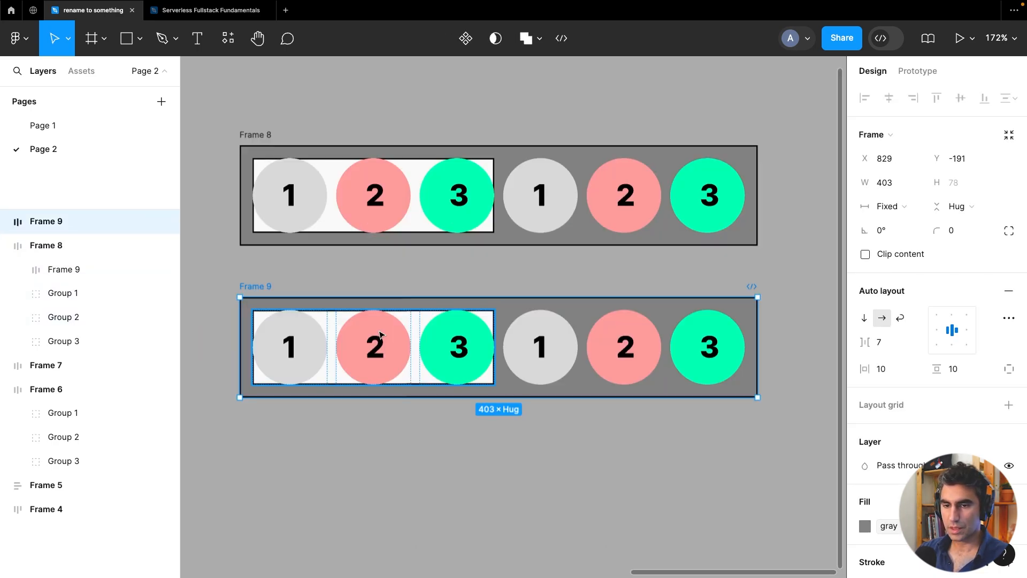
# Set both the width and height of the white nested frame in the duplicate to Hug contents
pyautogui.click(380, 334)
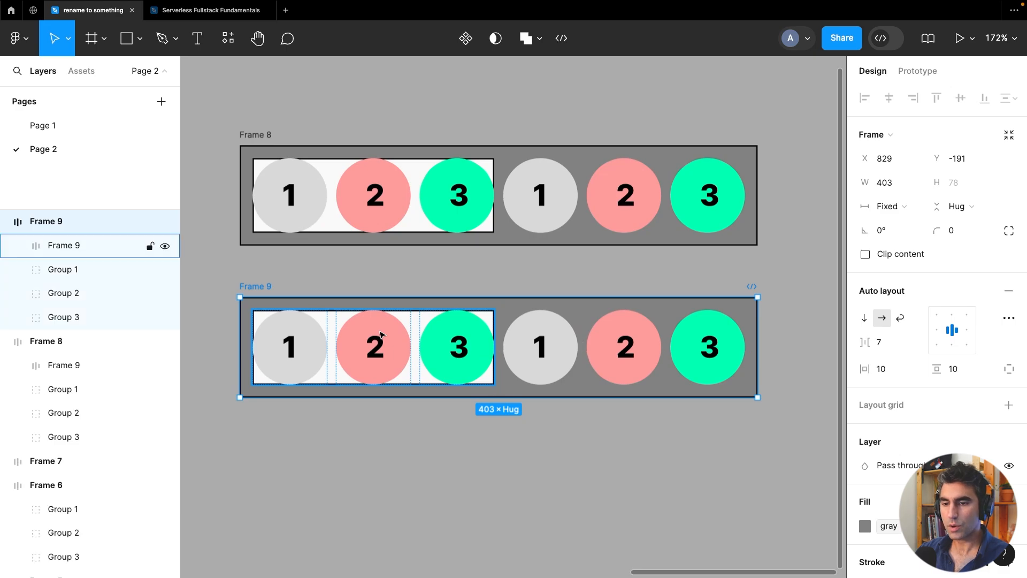
pyautogui.click(890, 208)
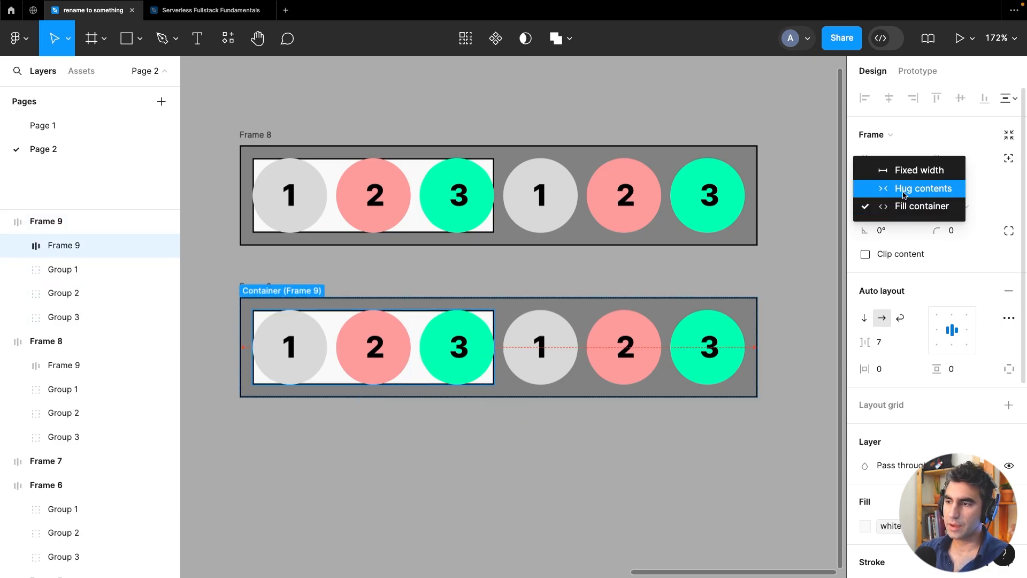
pyautogui.click(904, 187)
pyautogui.click(953, 207)
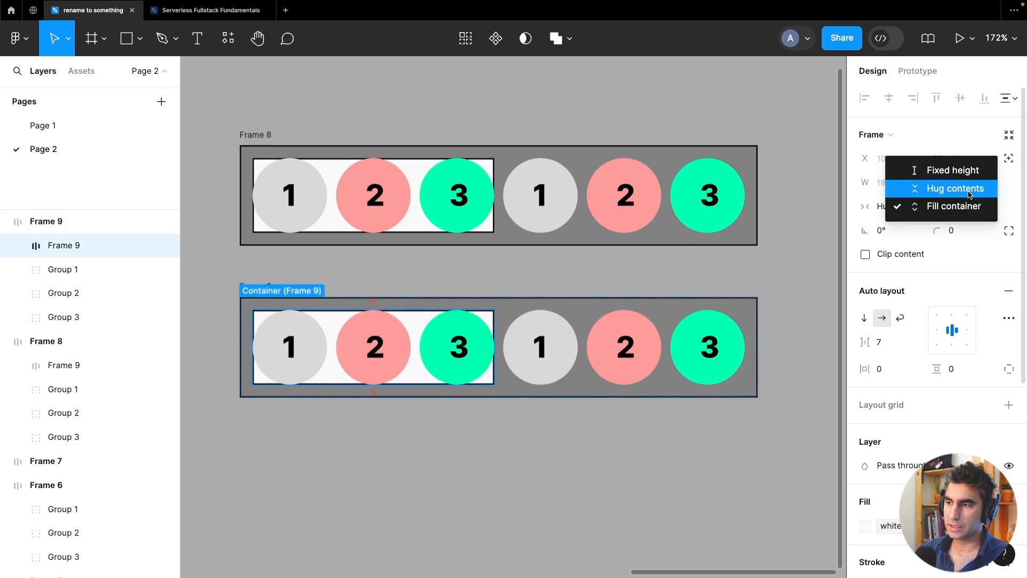
pyautogui.click(952, 185)
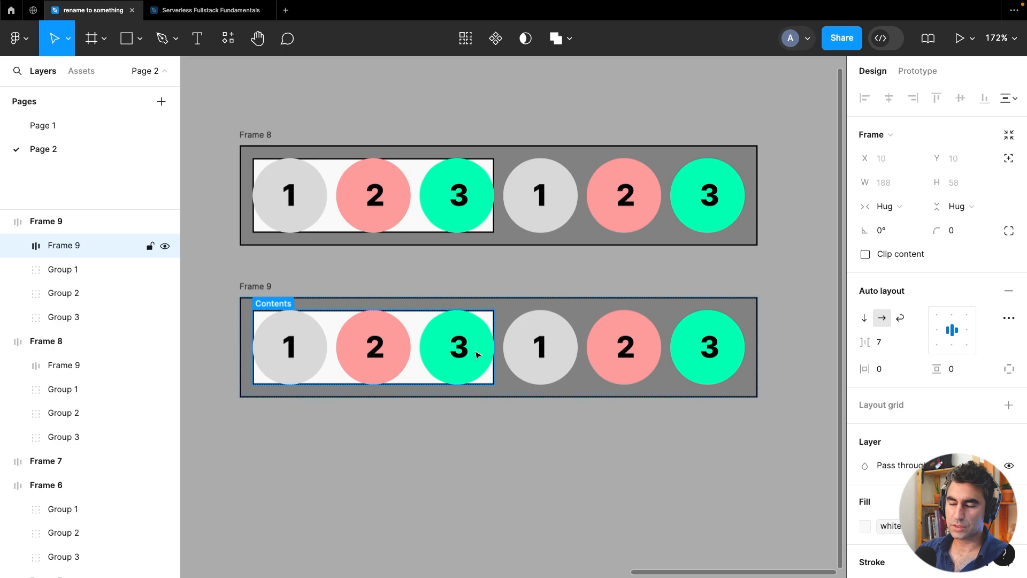
pyautogui.click(431, 435)
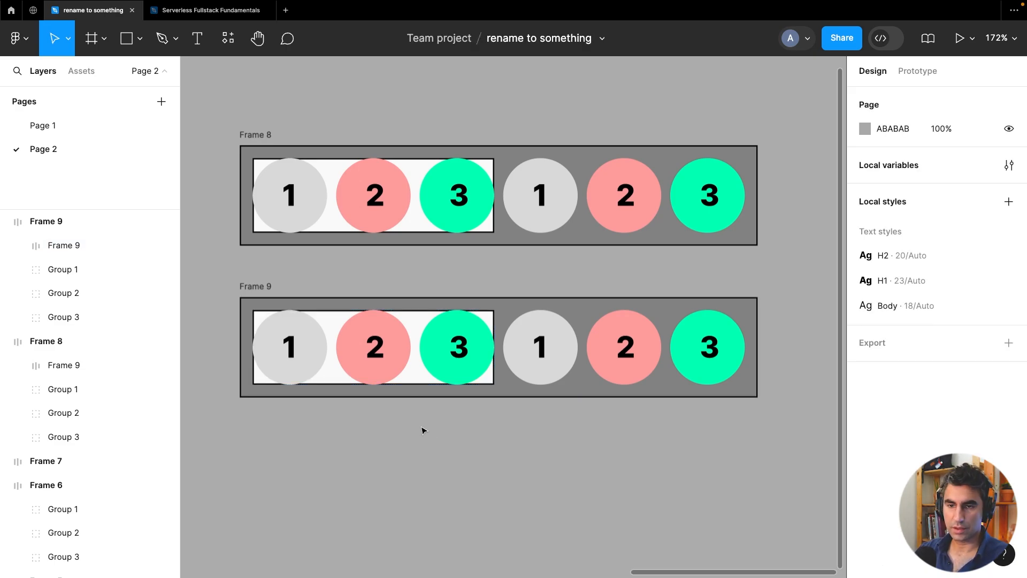
# Delete the number 1 circle outside the white nested frame from both Frame 8 and its duplicate
pyautogui.click(269, 138)
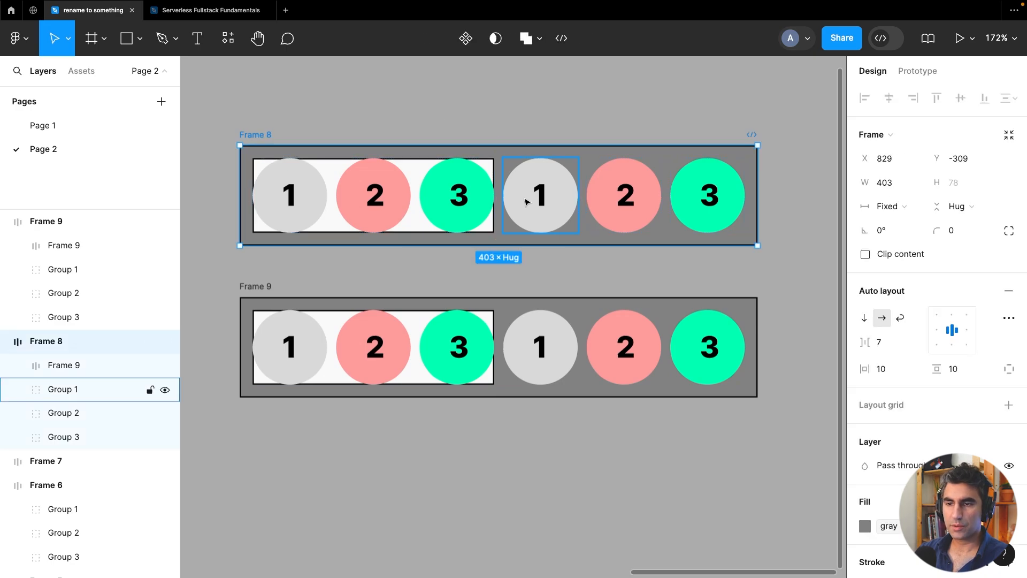
pyautogui.click(527, 201)
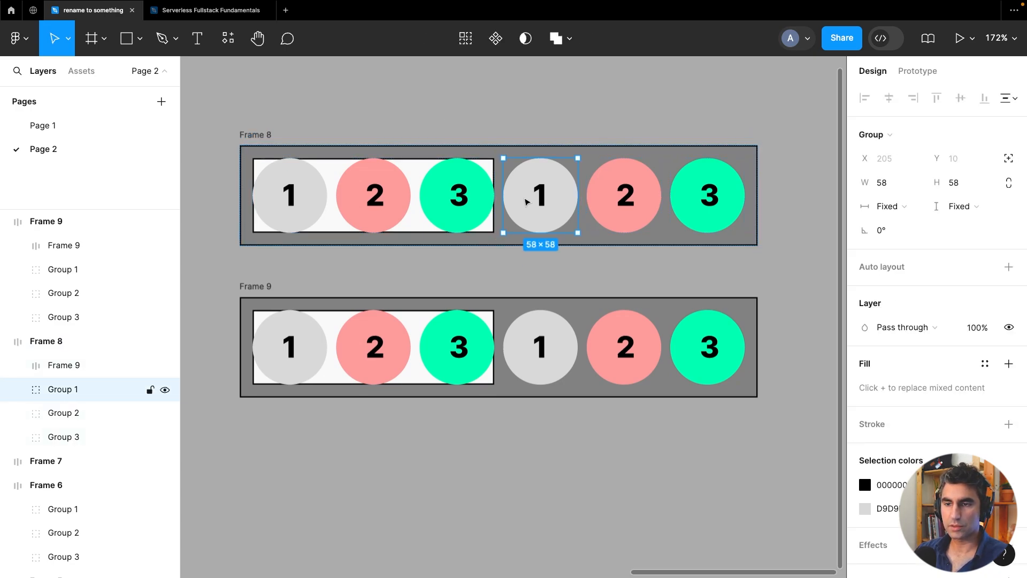
pyautogui.press('Delete')
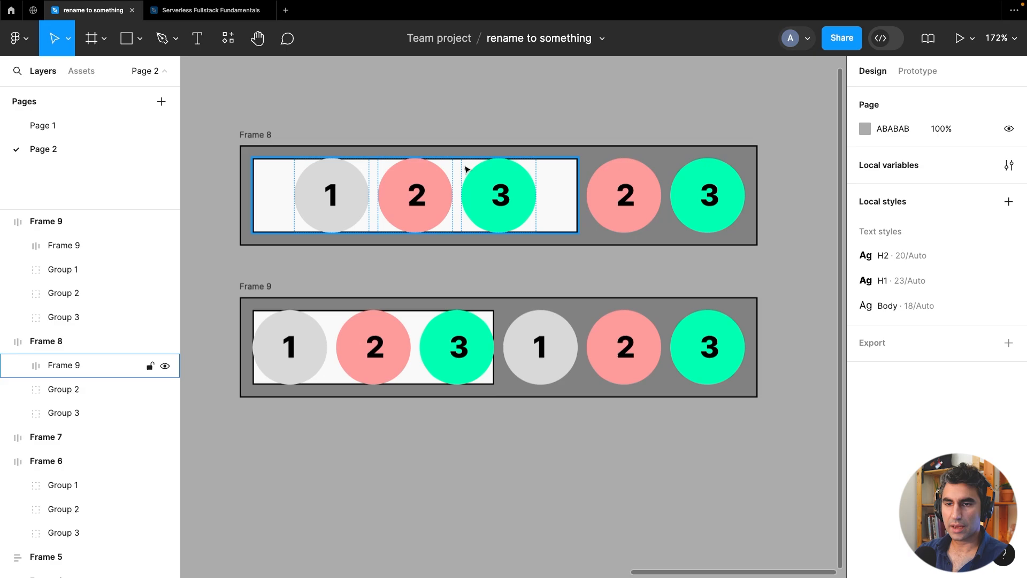
pyautogui.click(549, 346)
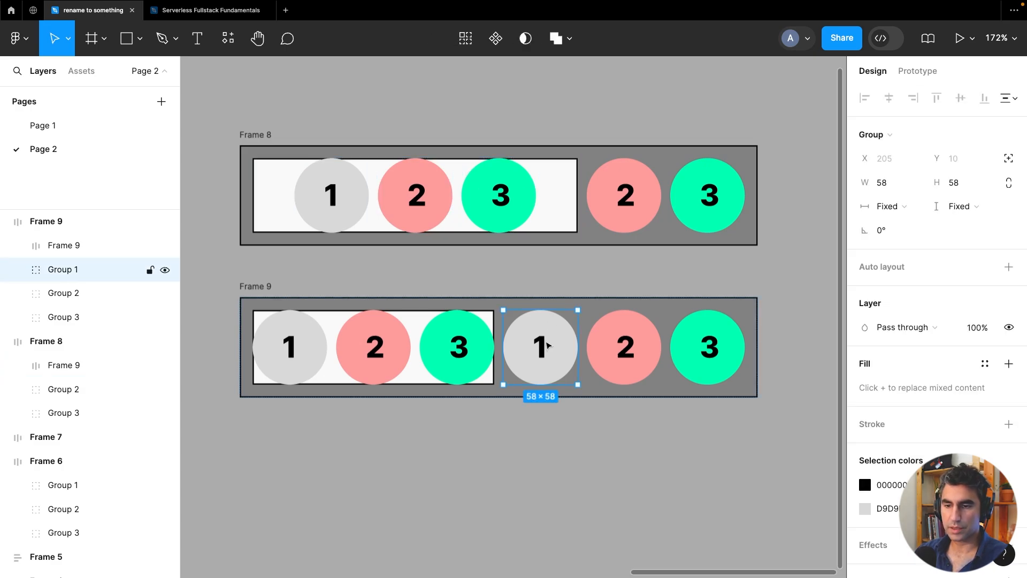
pyautogui.press('Delete')
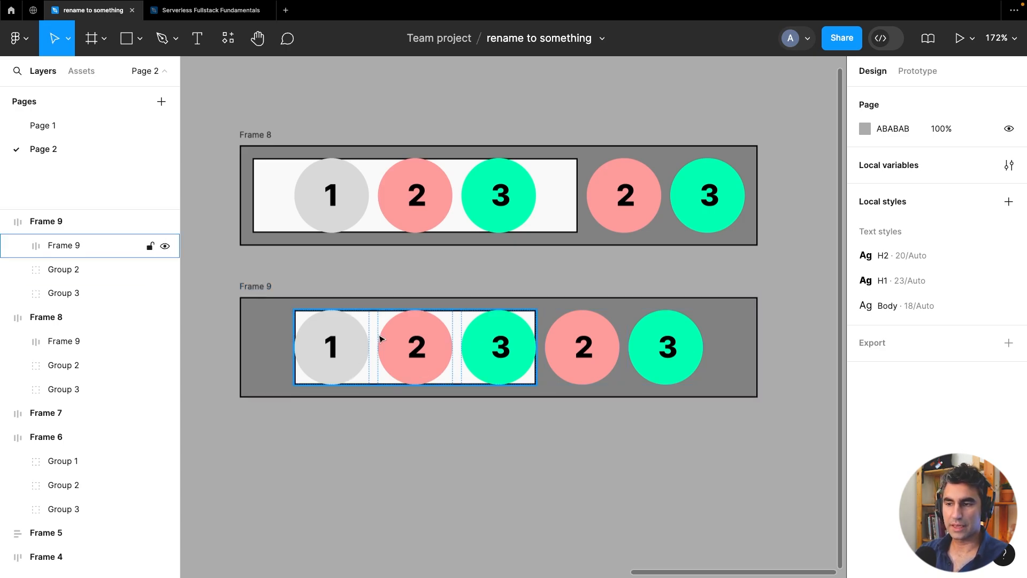
# Change the vertical sizing of both outer gray frames to Fixed height
pyautogui.click(256, 135)
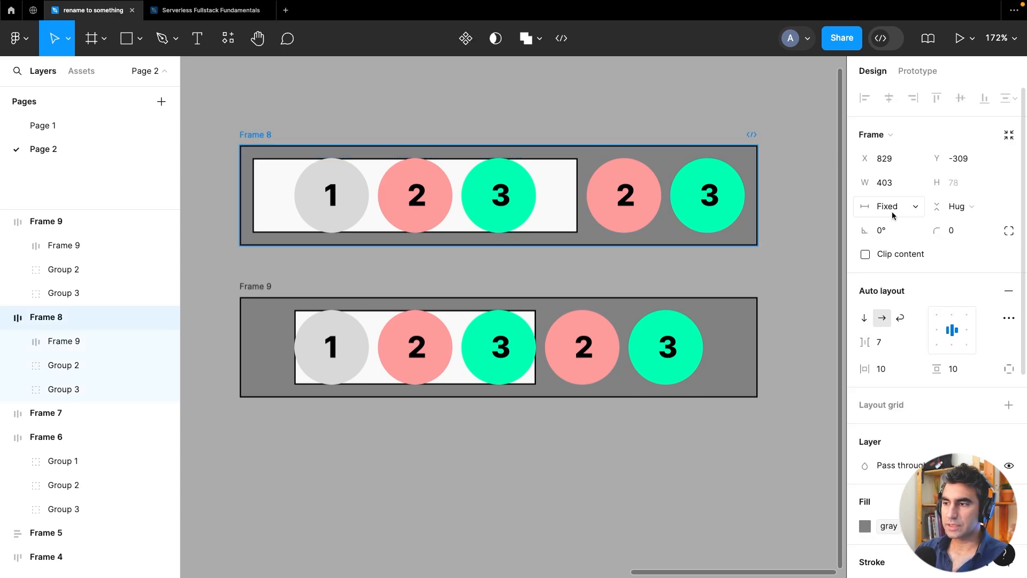
pyautogui.click(957, 206)
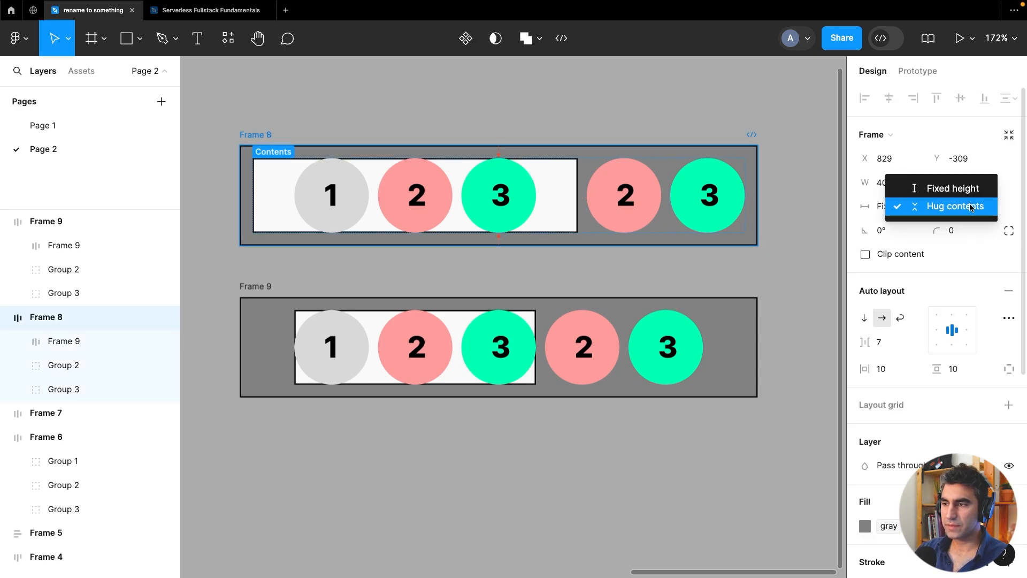
pyautogui.click(953, 188)
pyautogui.click(247, 286)
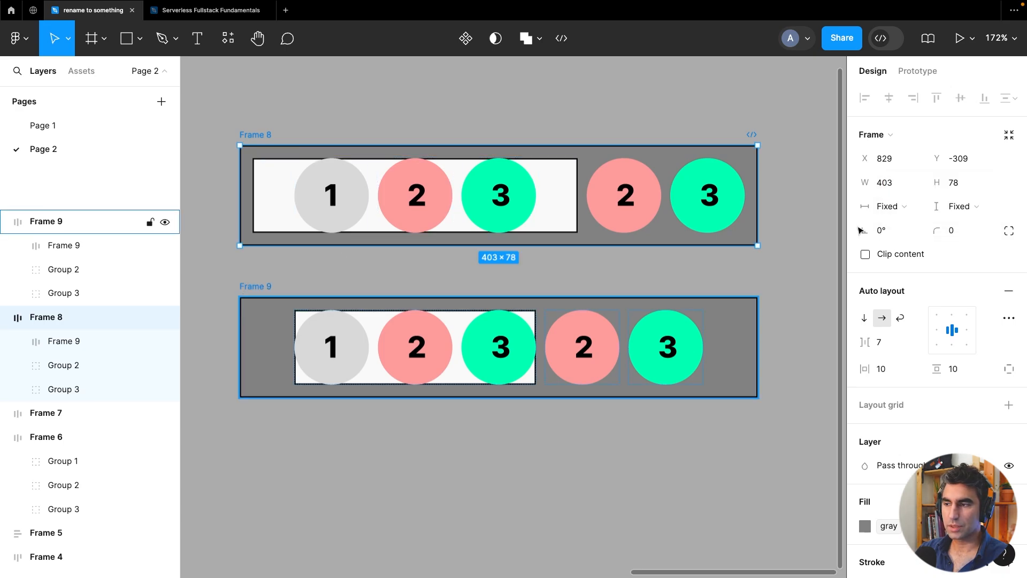
pyautogui.click(956, 208)
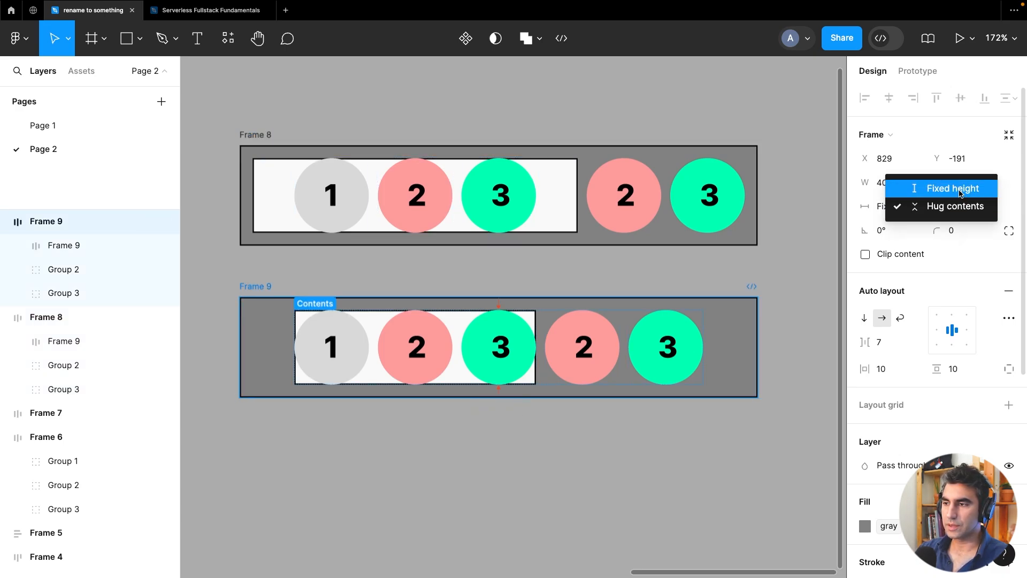
pyautogui.click(953, 188)
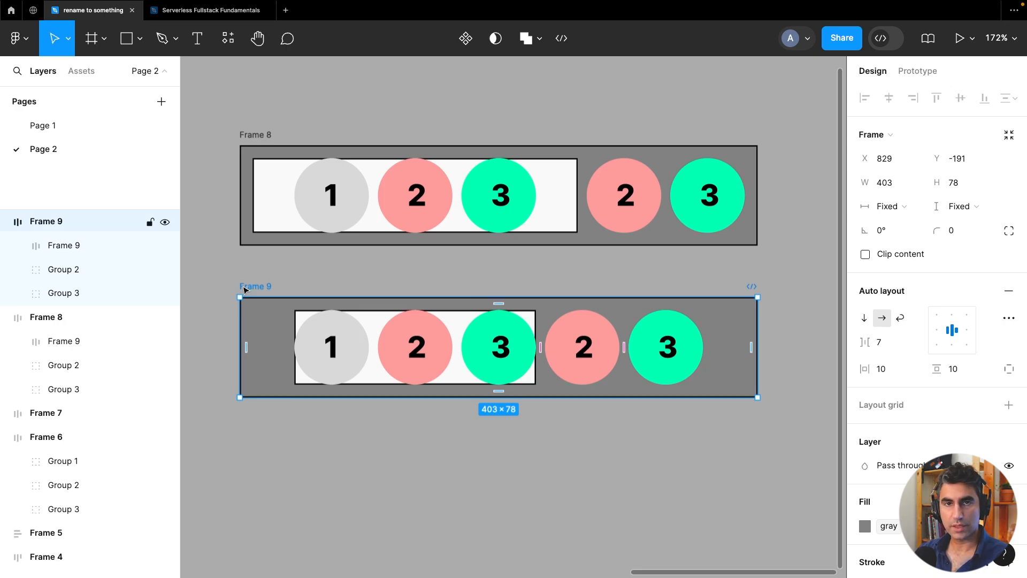
# Delete the number 2 circle outside the white nested frame from both gray frames
pyautogui.click(633, 196)
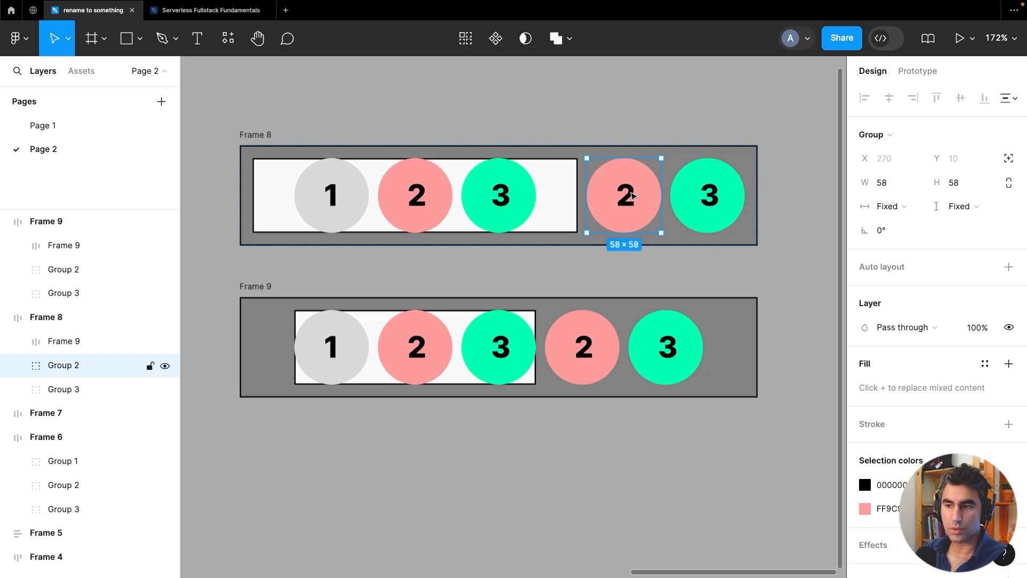
pyautogui.moveTo(634, 203); pyautogui.dragTo(426, 216)
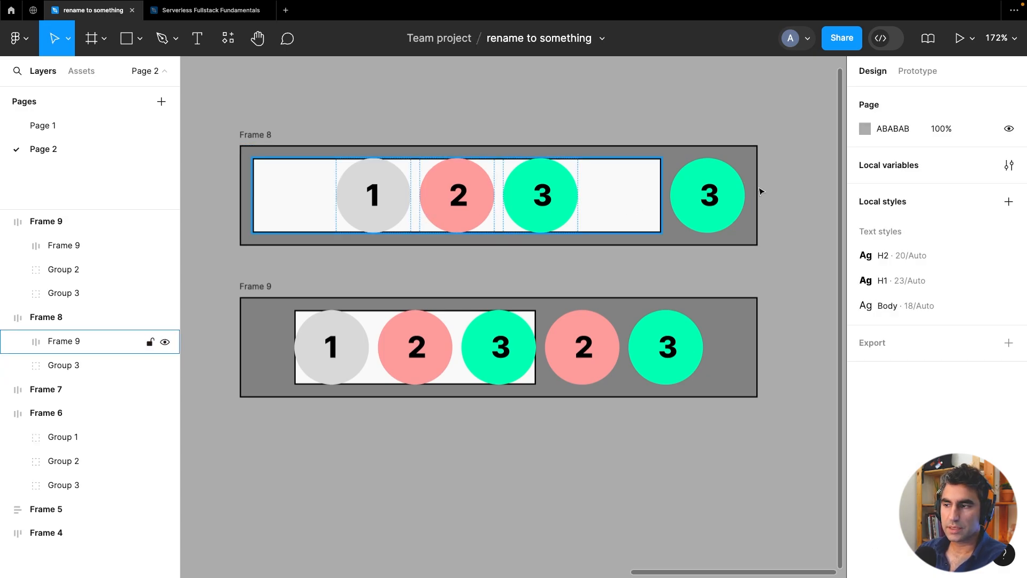
pyautogui.click(623, 193)
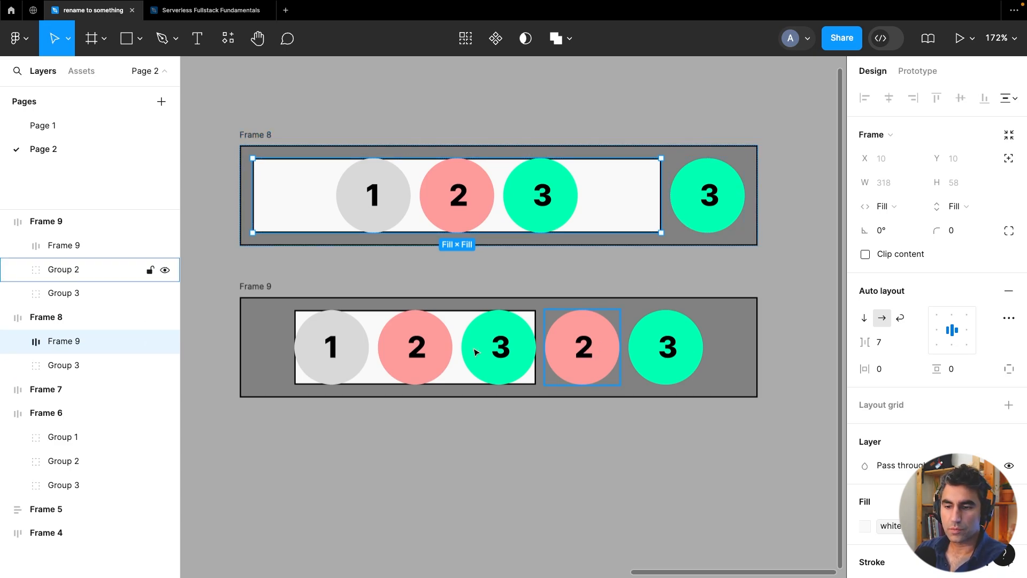
pyautogui.click(581, 350)
pyautogui.hotkey('shift', 'Return')
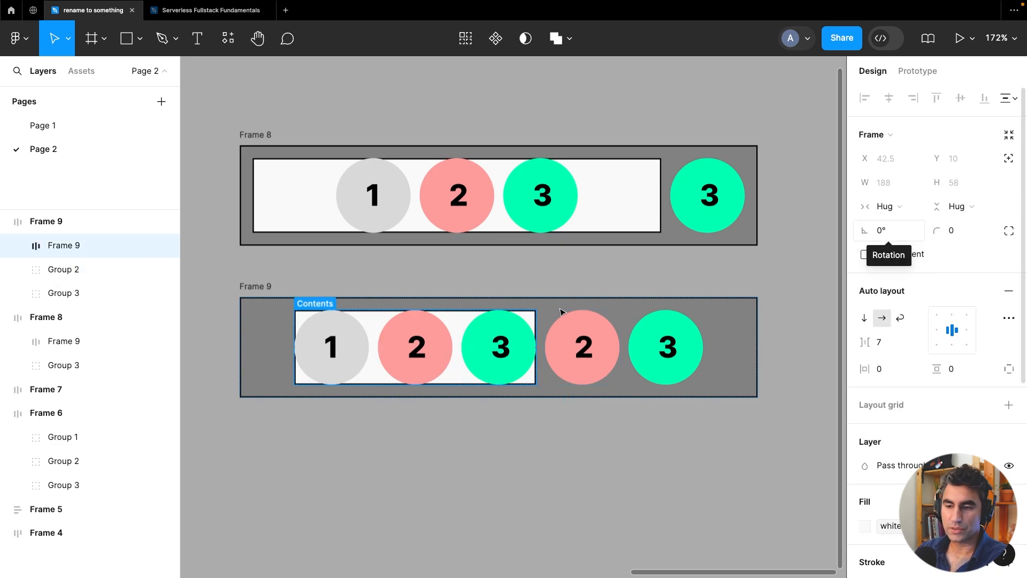
pyautogui.click(602, 364)
pyautogui.press('Delete')
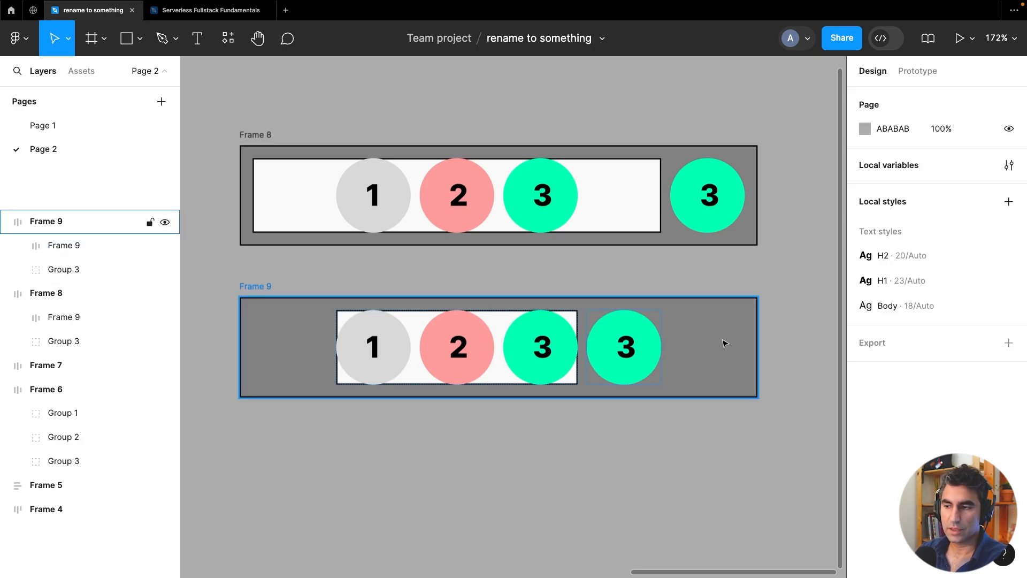
# Left-align the contents of the lower gray frame and set its outer number 3 circle's width to Fill container
pyautogui.click(369, 305)
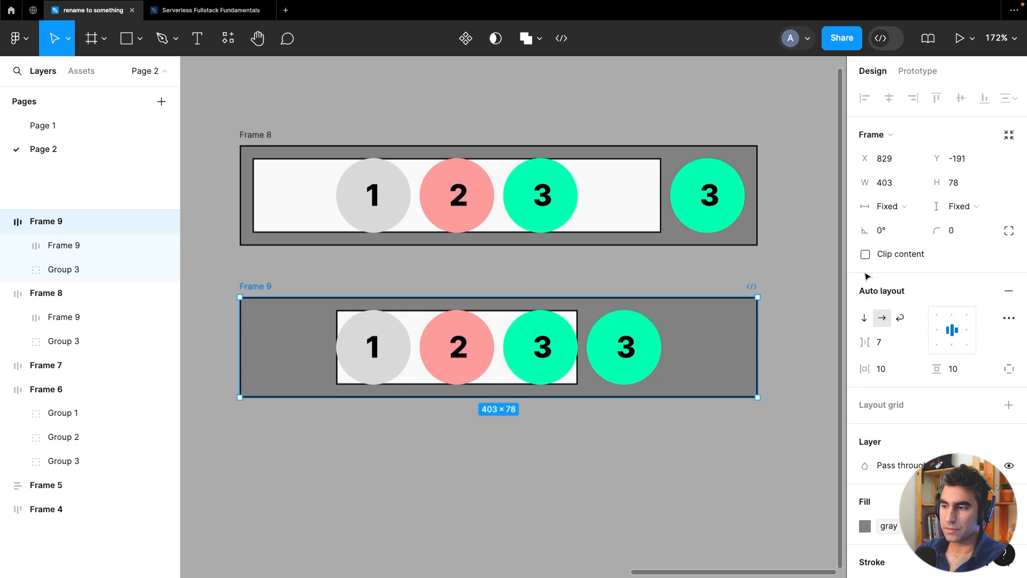
pyautogui.click(933, 335)
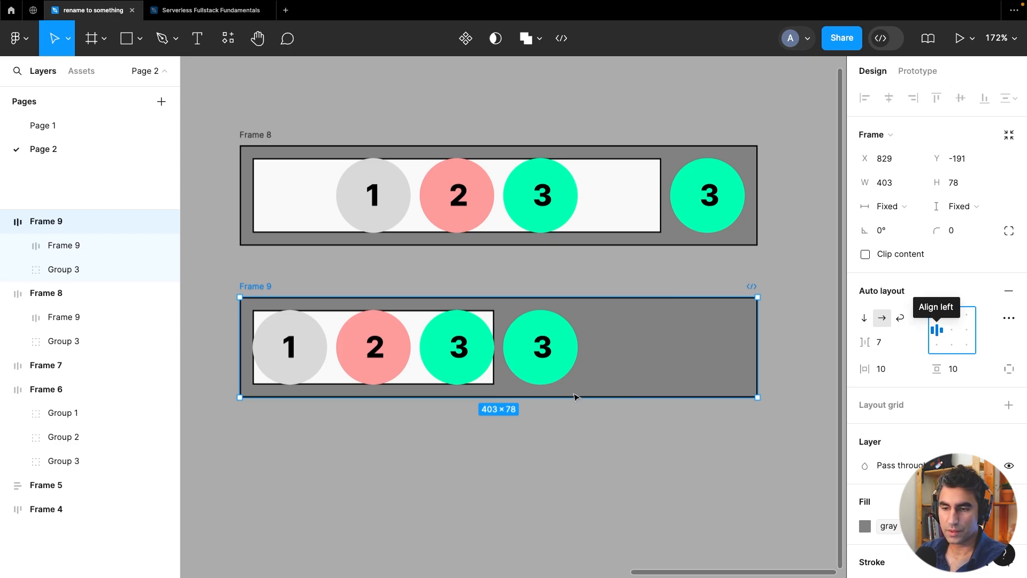
pyautogui.click(547, 348)
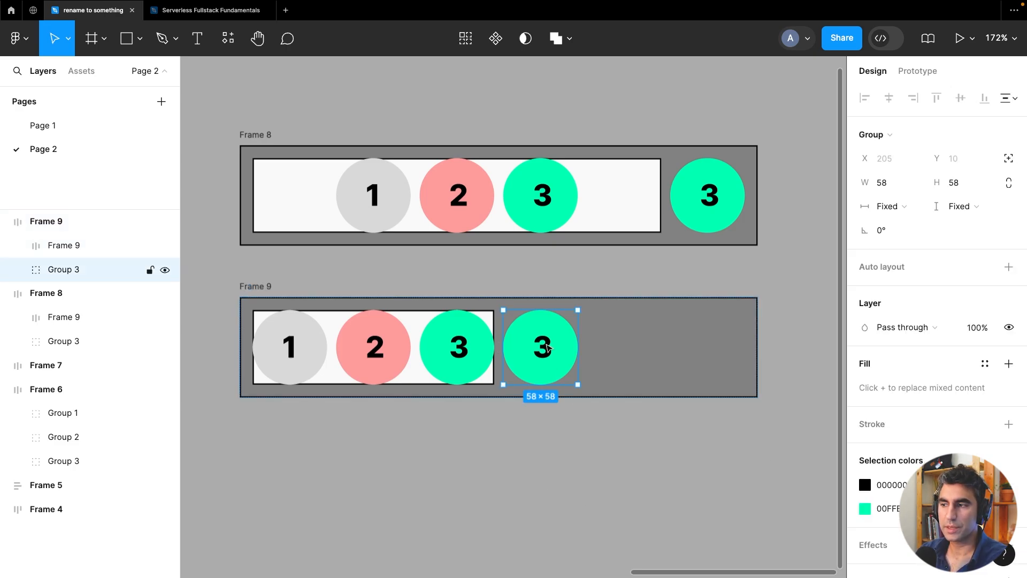
pyautogui.click(896, 213)
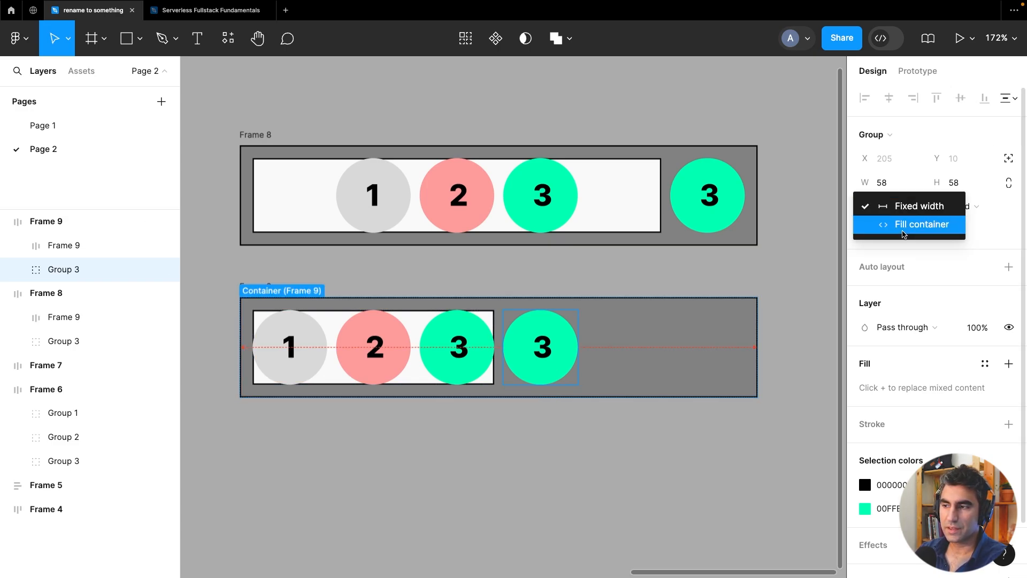
pyautogui.click(903, 225)
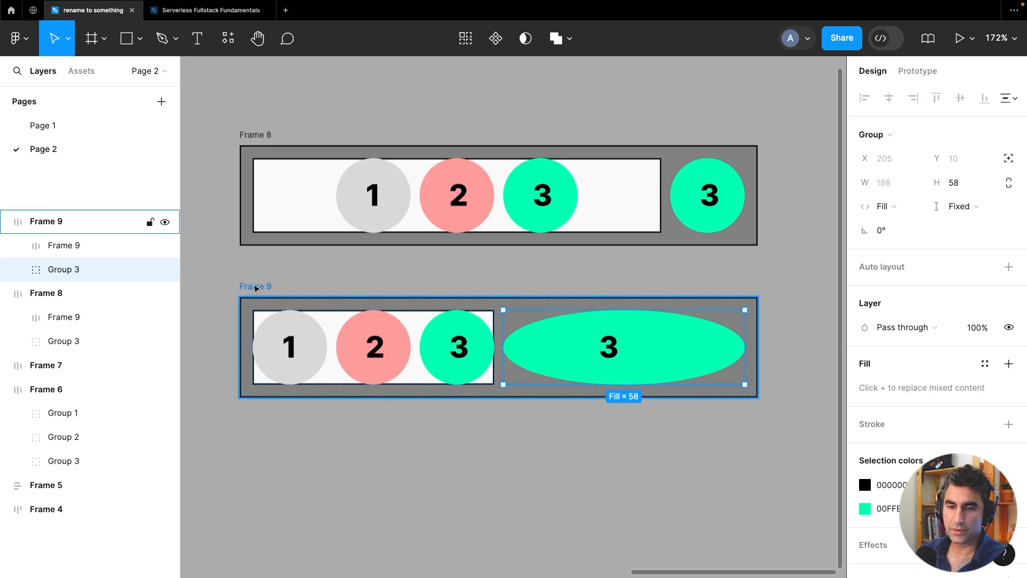
# Narrow the lower gray frame to about 393 wide and the upper Frame 8 to about 328 wide
pyautogui.press('Escape')
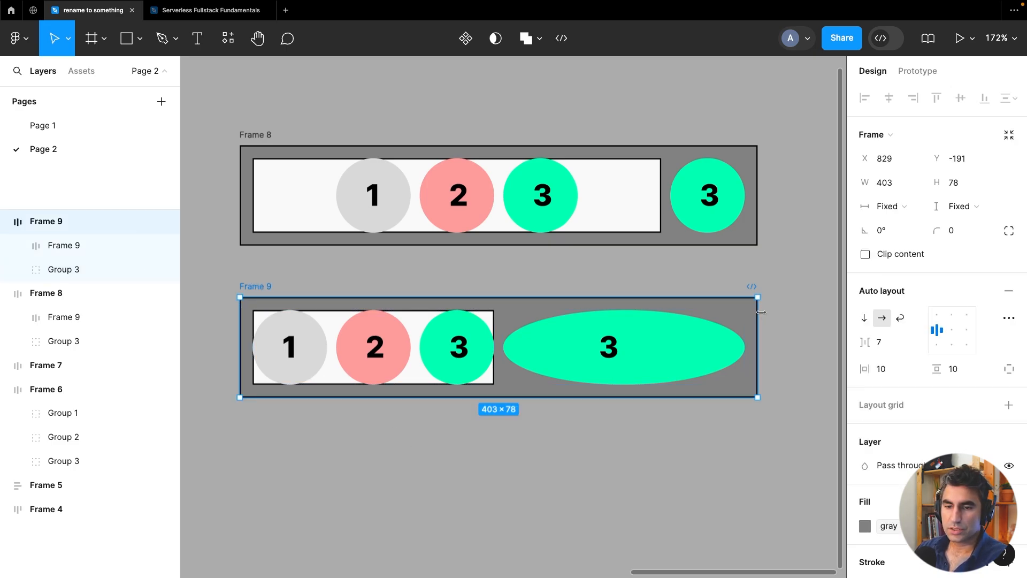
pyautogui.moveTo(753, 312)
pyautogui.mouseDown()
pyautogui.moveTo(562, 315)
pyautogui.moveTo(813, 322)
pyautogui.moveTo(635, 339)
pyautogui.moveTo(782, 327)
pyautogui.moveTo(745, 328)
pyautogui.mouseUp()
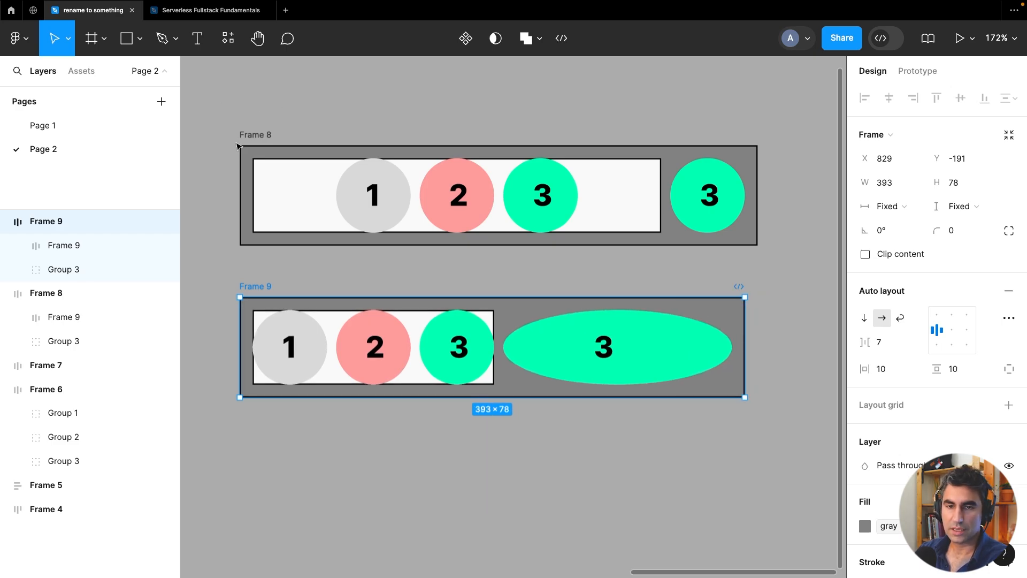
pyautogui.click(751, 187)
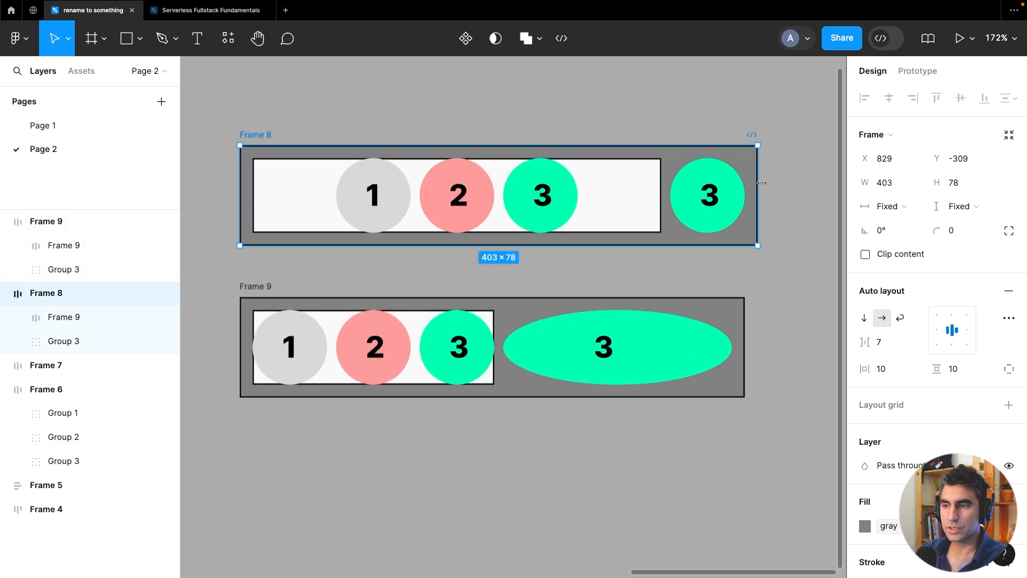
pyautogui.moveTo(702, 193); pyautogui.dragTo(658, 219)
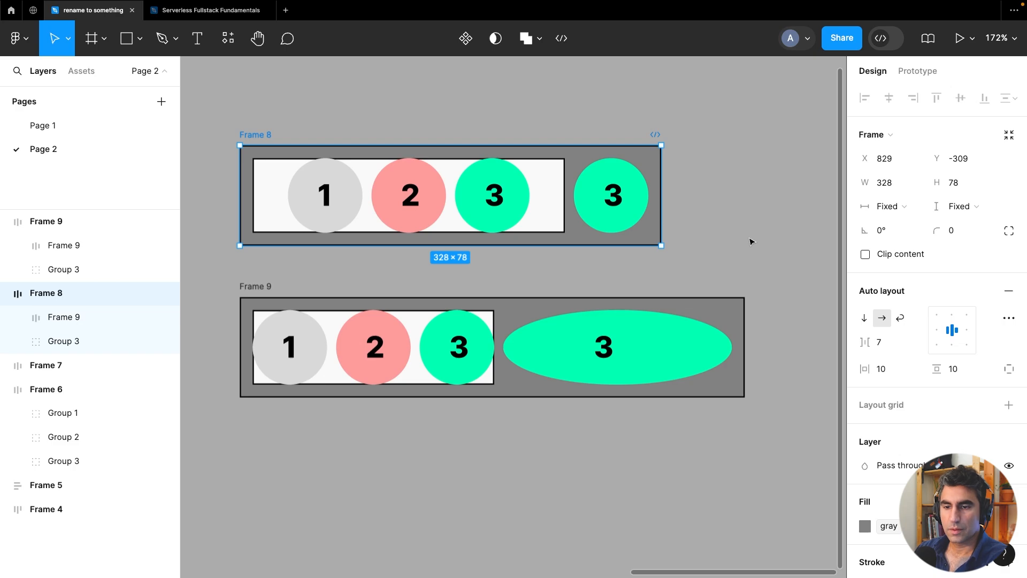
pyautogui.scroll(-3, 751, 242)
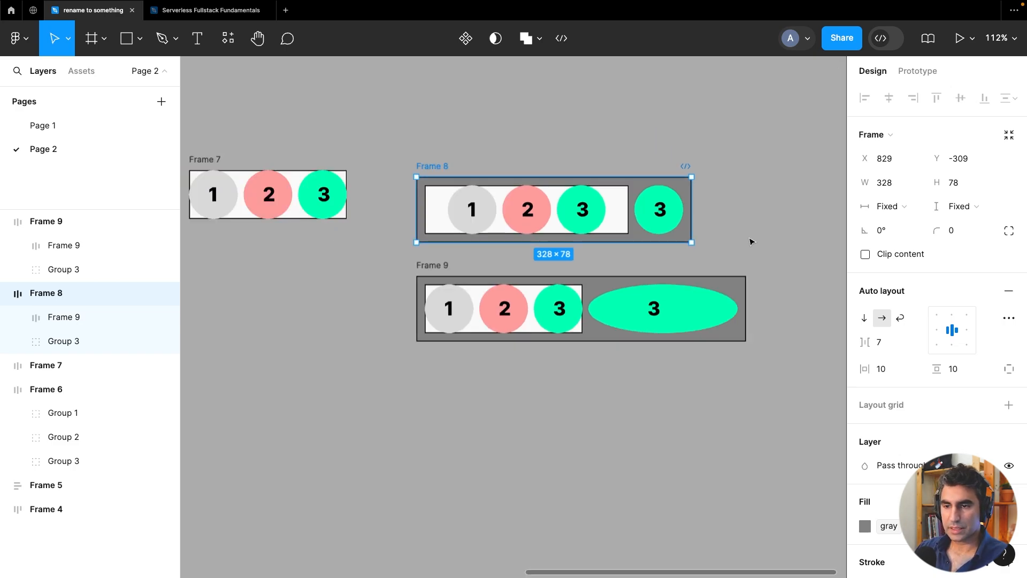
pyautogui.moveTo(802, 166); pyautogui.dragTo(746, 165)
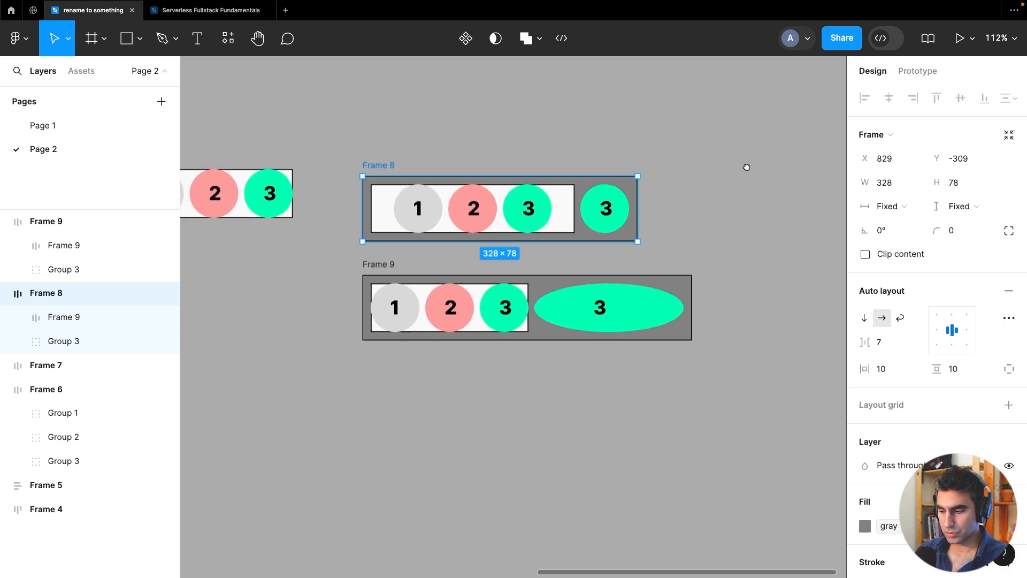
# Duplicate the white nested frame inside the lower gray frame and enlarge that gray frame in width and height
pyautogui.click(537, 142)
pyautogui.scroll(-3, 369, 259)
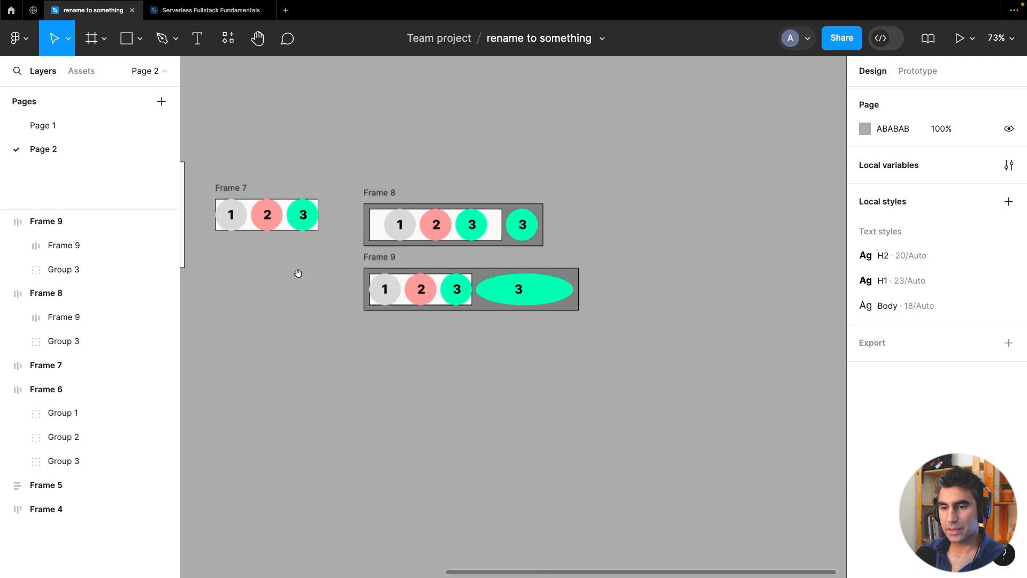
pyautogui.moveTo(298, 273); pyautogui.dragTo(406, 274)
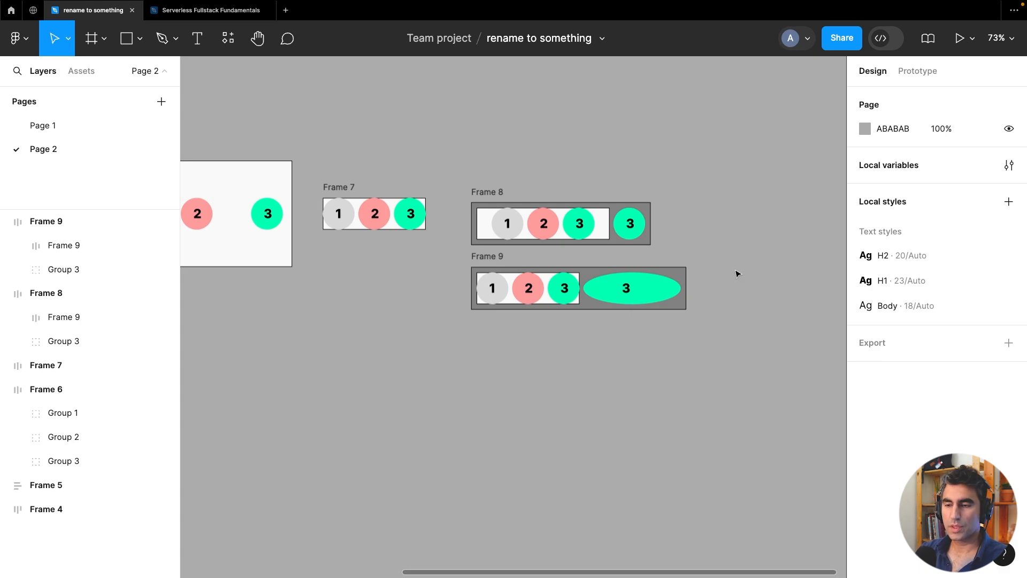
pyautogui.scroll(3, 685, 275)
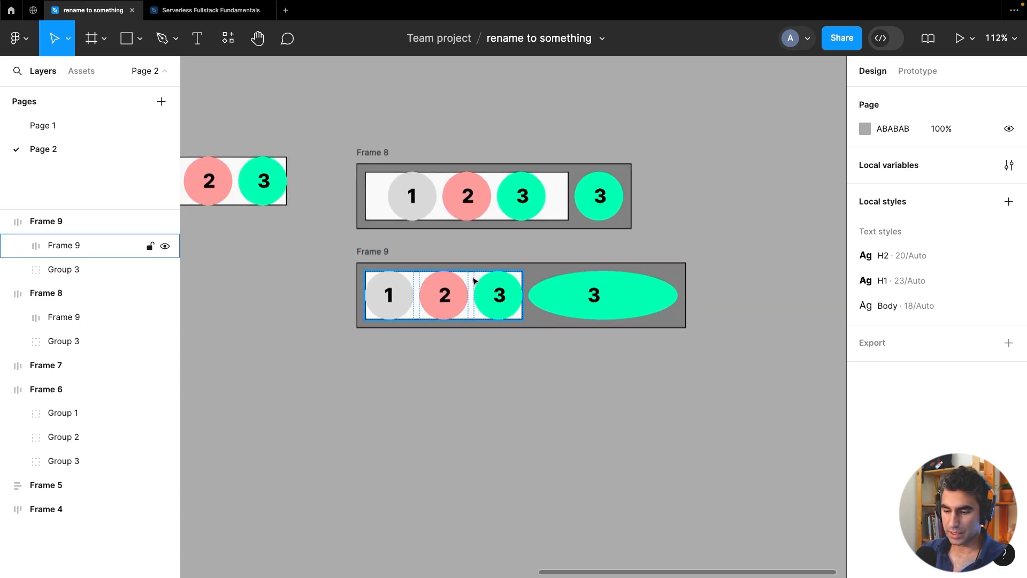
pyautogui.click(475, 280)
pyautogui.hotkey('ctrl', 'd')
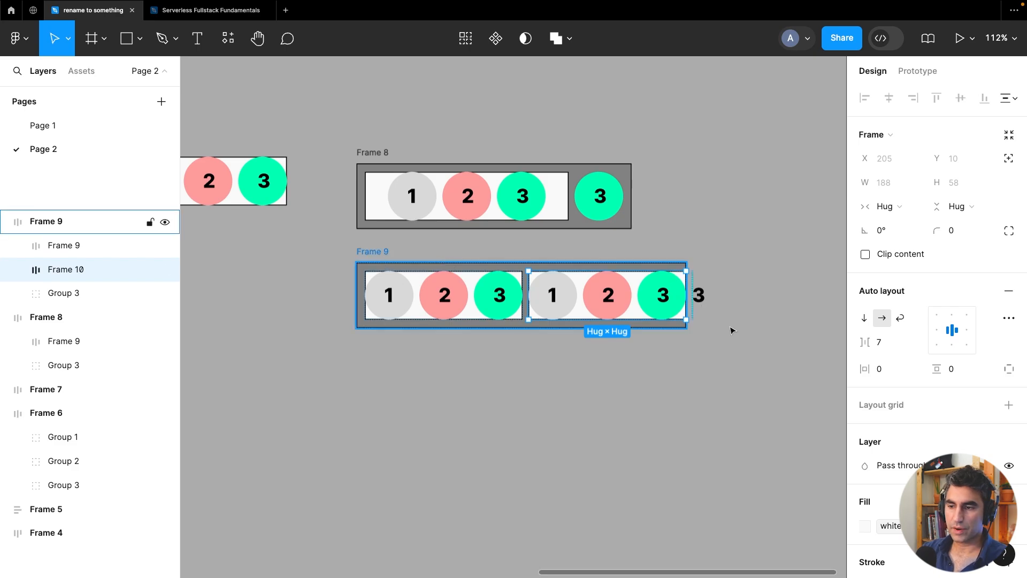
pyautogui.click(682, 328)
pyautogui.moveTo(685, 330); pyautogui.dragTo(850, 422)
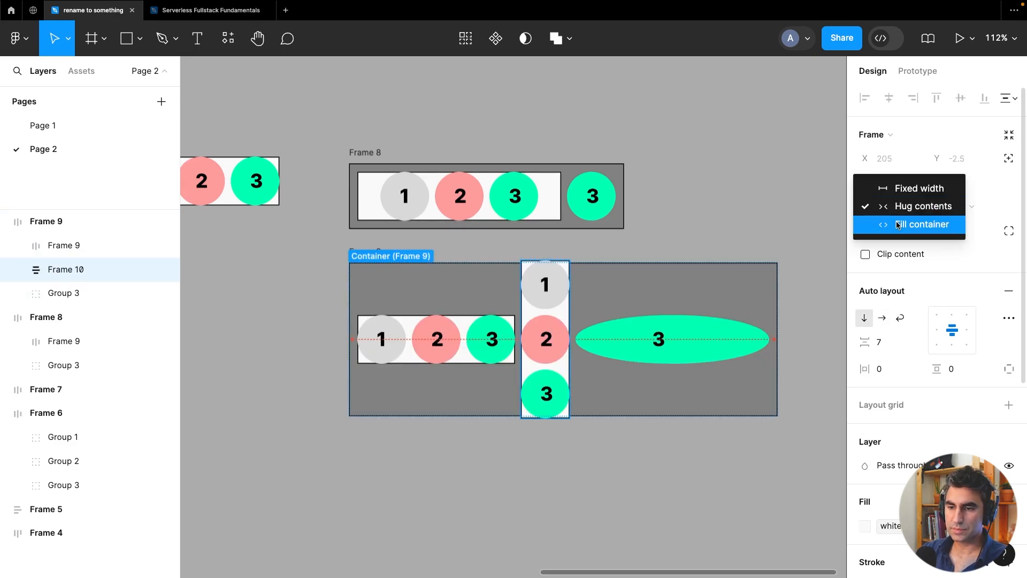
# Stack the duplicated white frame vertically with Fill container width, and set the outer number 3 circle's height to Fill container
pyautogui.click(898, 224)
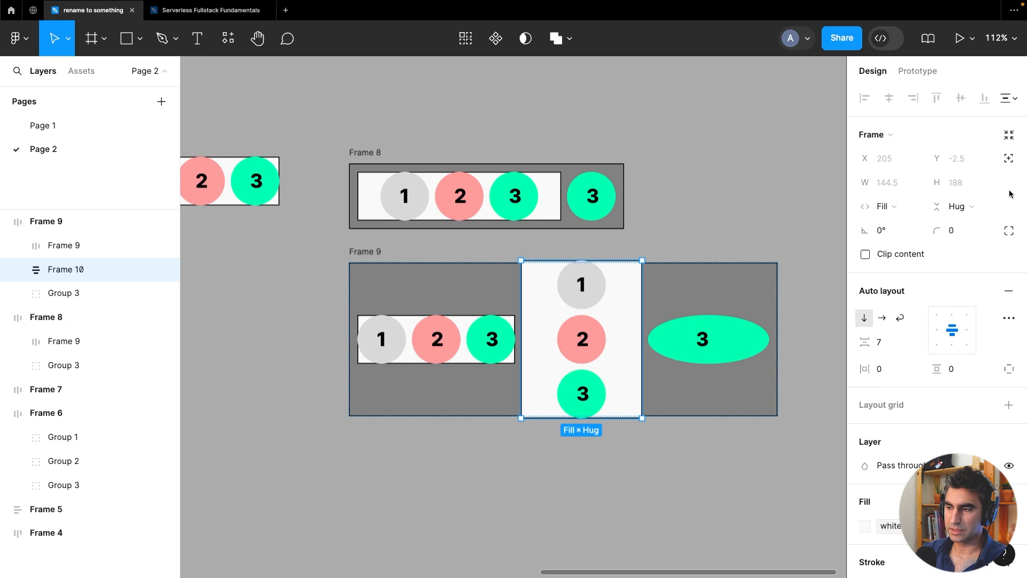
pyautogui.click(706, 341)
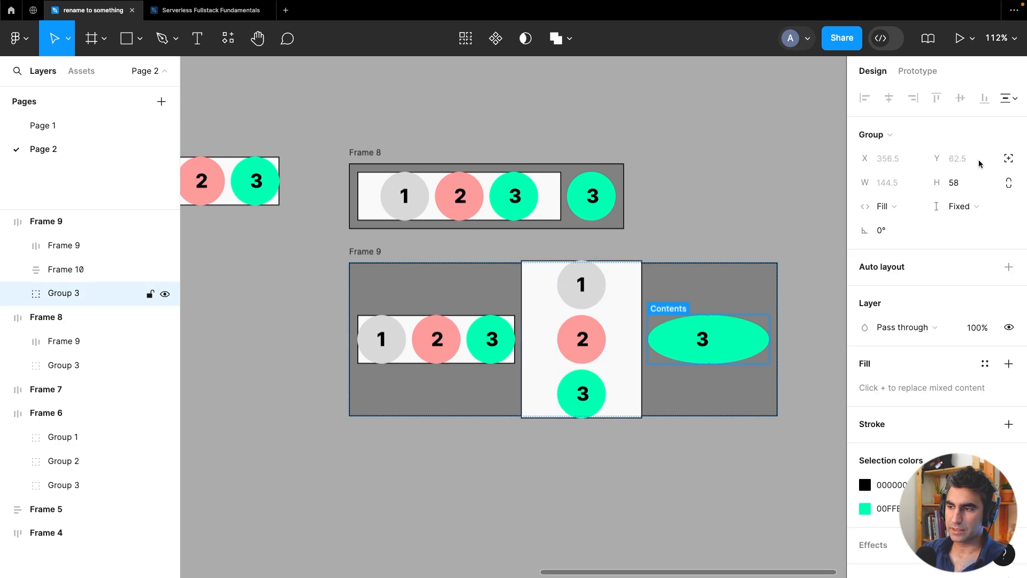
pyautogui.click(958, 207)
pyautogui.click(957, 224)
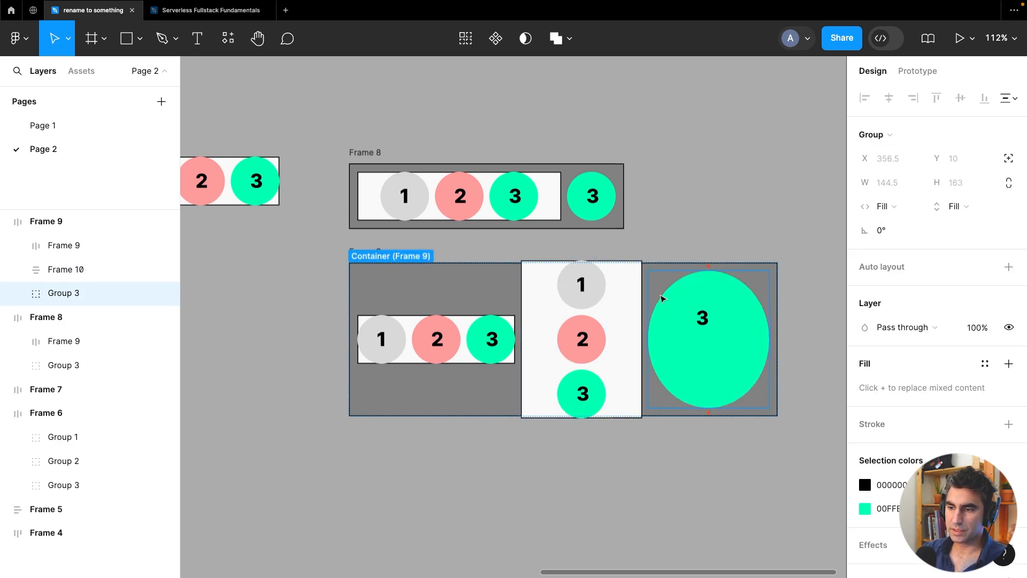
# Narrow the lower gray frame that holds the two white nested frames and the number 3 circle
pyautogui.click(473, 338)
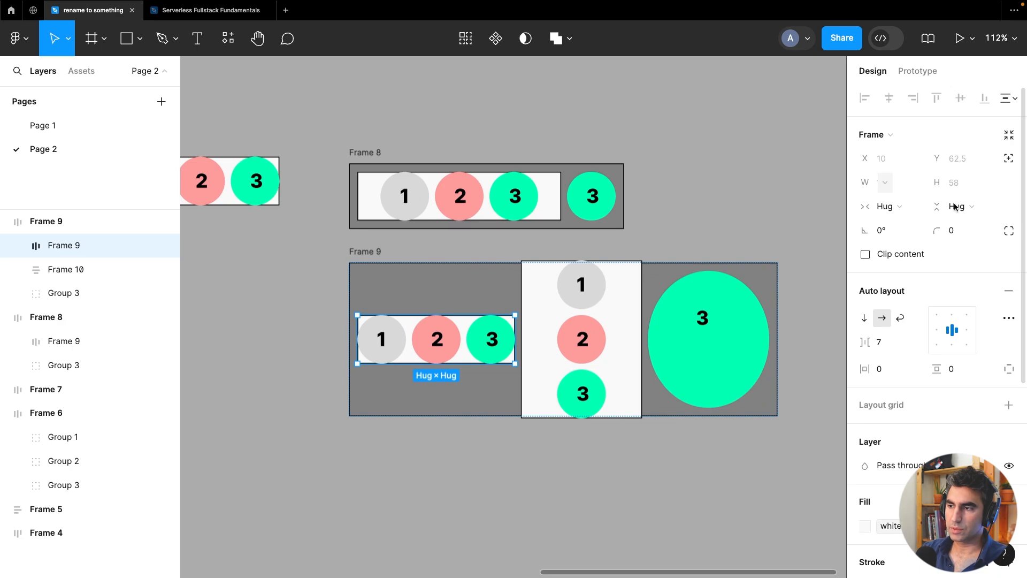
pyautogui.click(715, 379)
pyautogui.moveTo(778, 416); pyautogui.dragTo(478, 426)
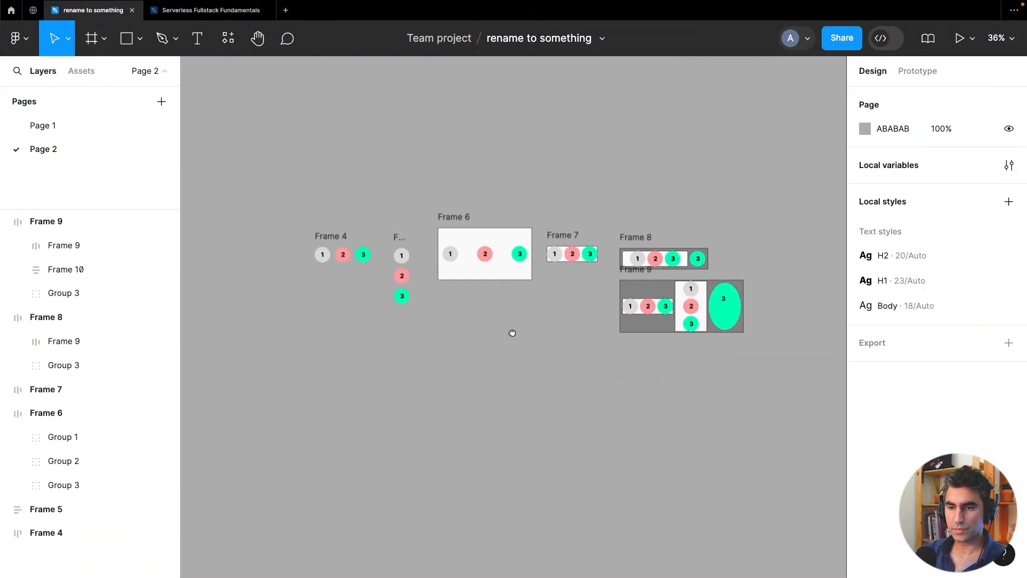
# Copy the black Register button group from the Register frame on Page 1
pyautogui.moveTo(512, 334); pyautogui.dragTo(508, 288)
pyautogui.scroll(5, 337, 316)
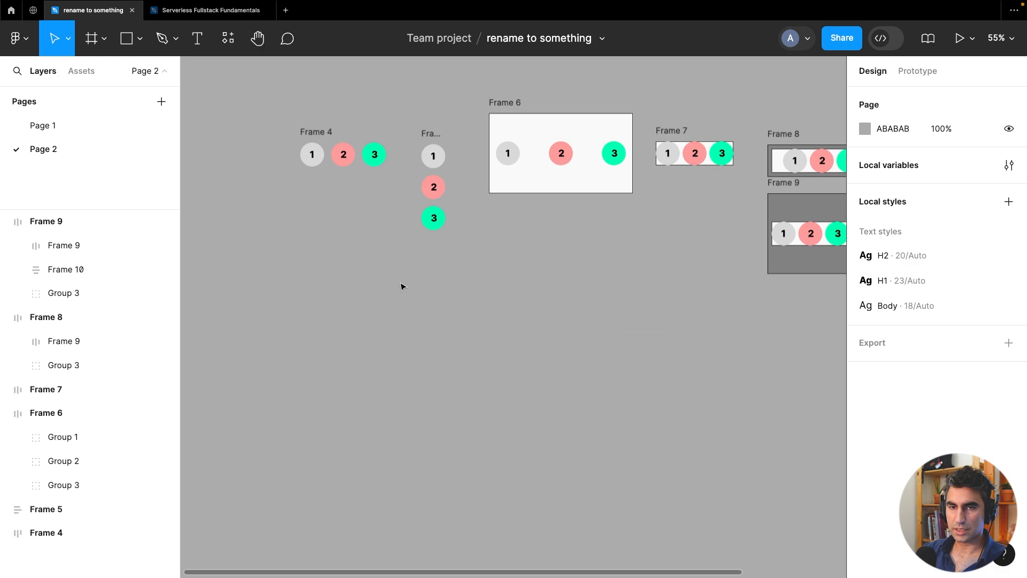
pyautogui.hscroll(3, 409, 286)
pyautogui.scroll(1, 374, 289)
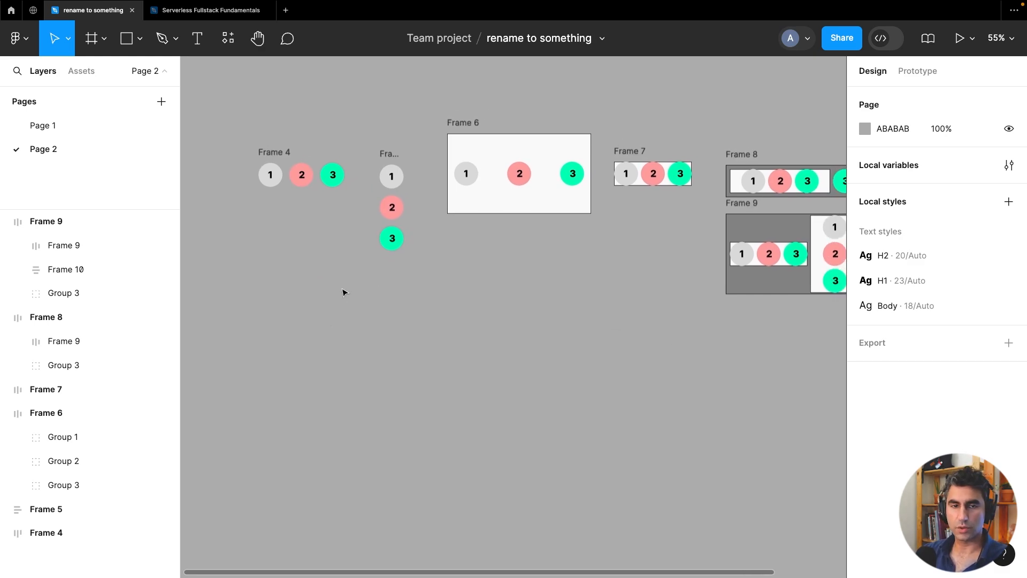
pyautogui.click(66, 127)
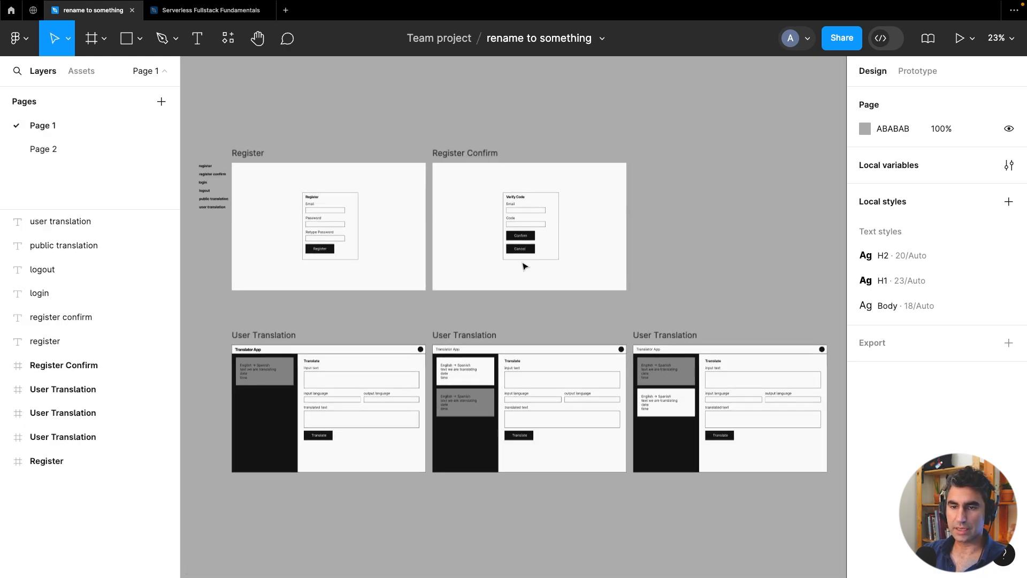
pyautogui.scroll(5, 299, 259)
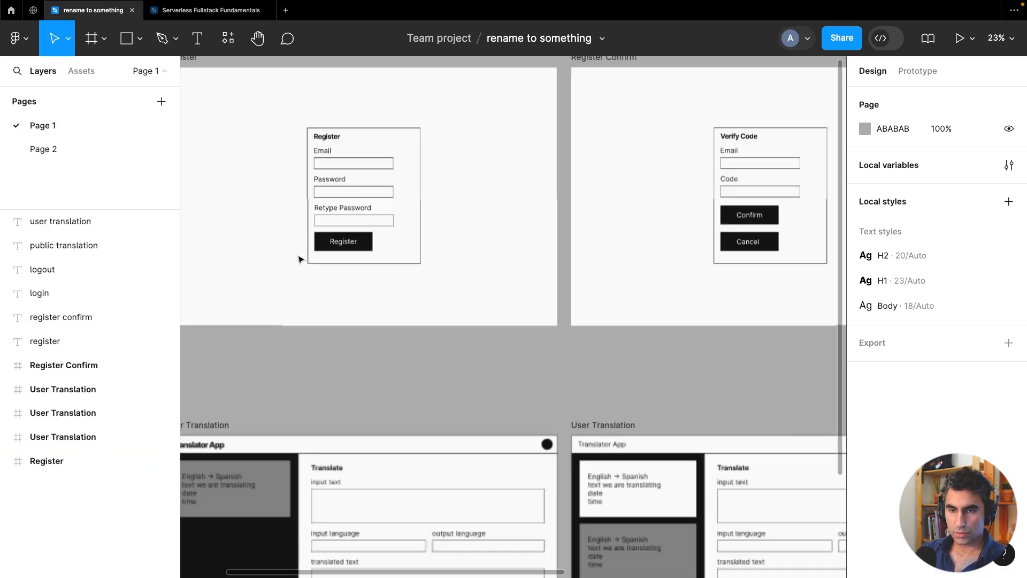
pyautogui.click(385, 244)
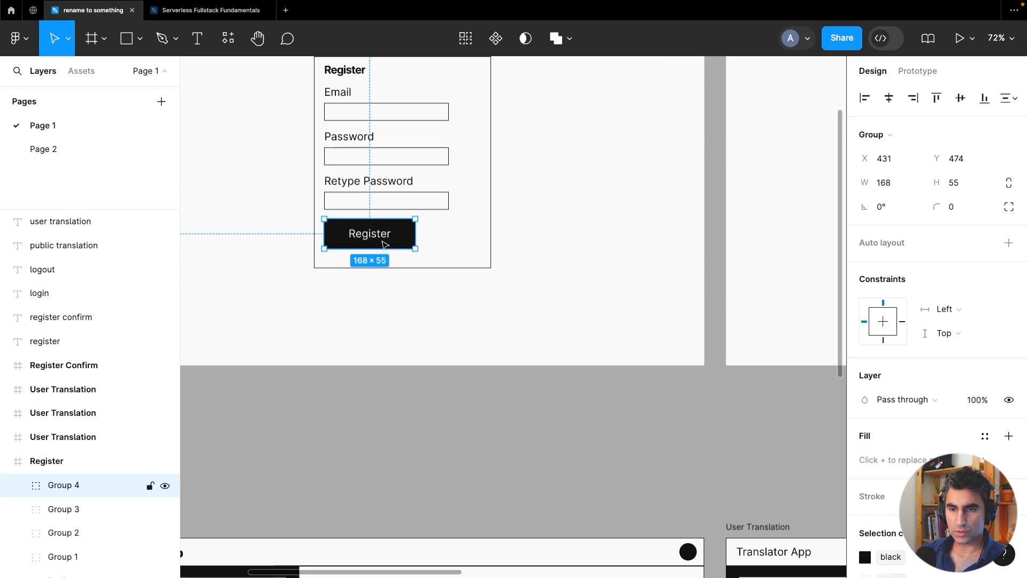
pyautogui.scroll(-4, 384, 244)
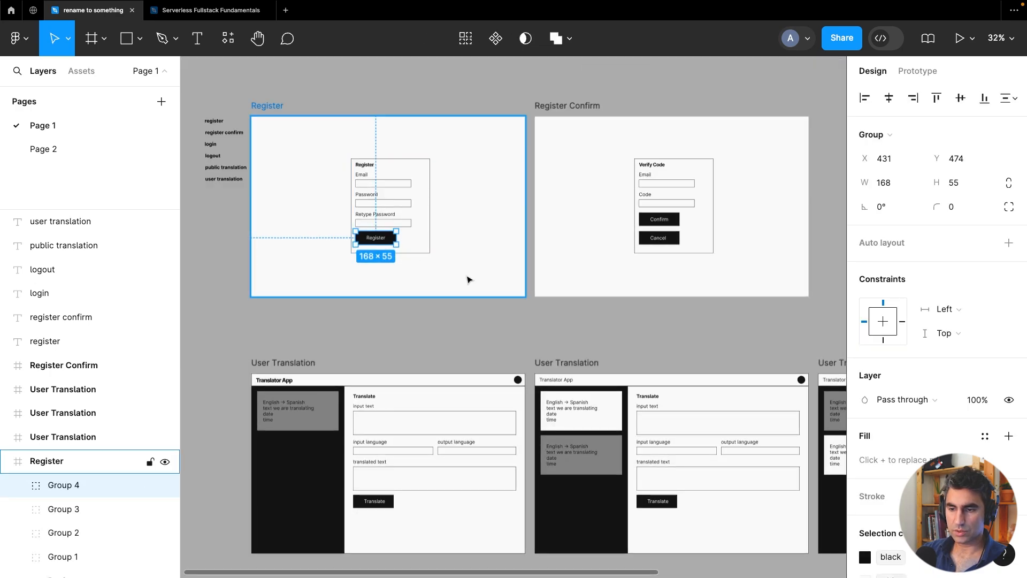
pyautogui.scroll(-3, 467, 270)
pyautogui.scroll(5, 413, 267)
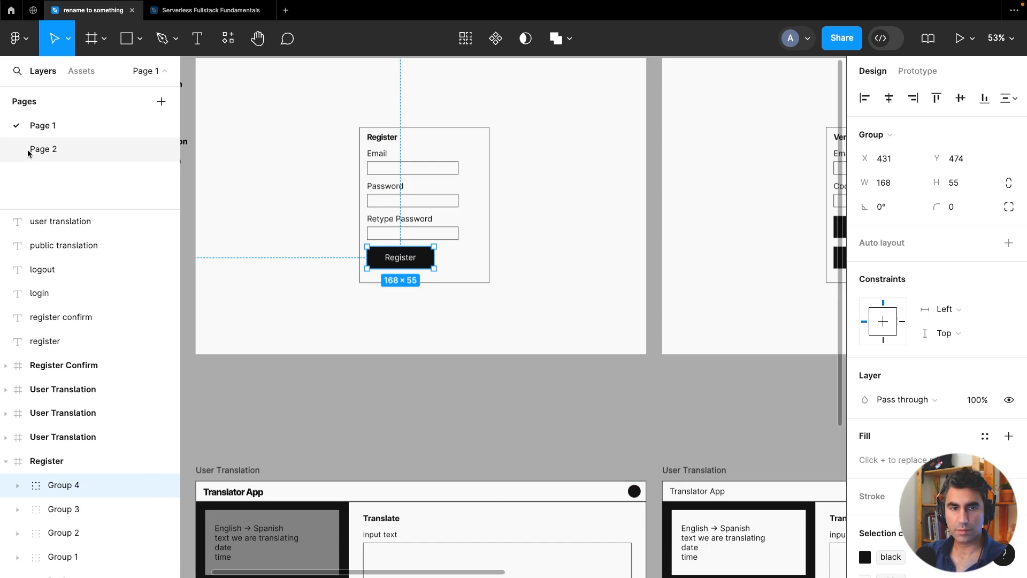
# Paste the copied Register button on Page 2, in the empty area below Frame 4
pyautogui.click(63, 155)
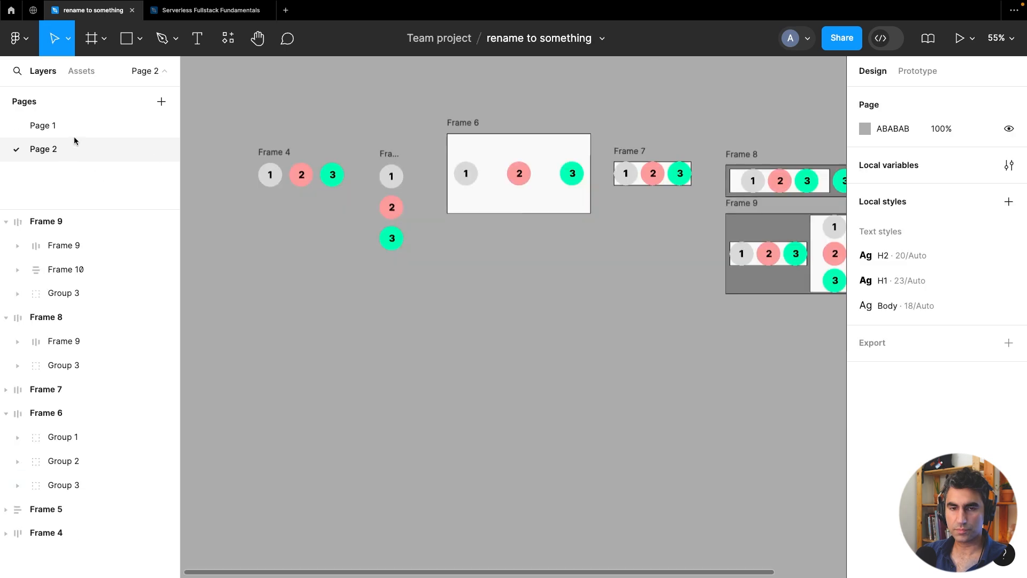
pyautogui.rightClick(272, 322)
pyautogui.click(292, 327)
pyautogui.hscroll(-3, 351, 286)
pyautogui.scroll(3, 366, 344)
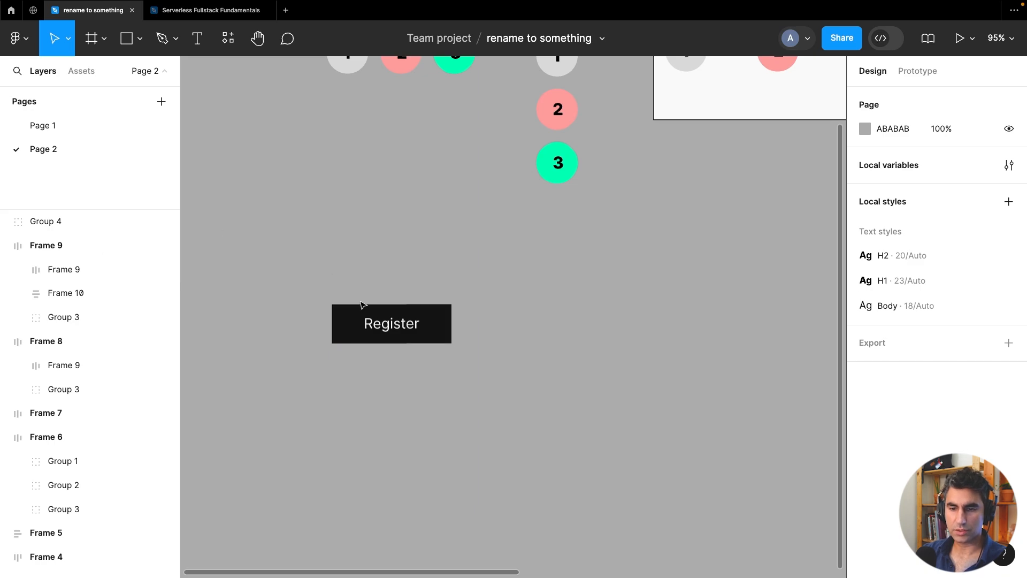
# Apply auto layout to the pasted Register button group
pyautogui.scroll(-3, 361, 305)
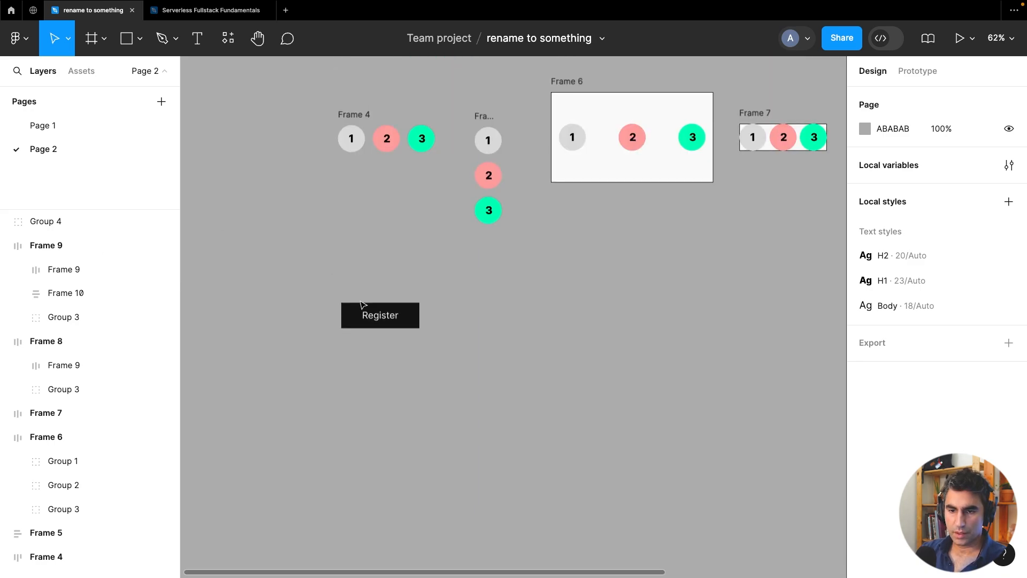
pyautogui.scroll(5, 361, 305)
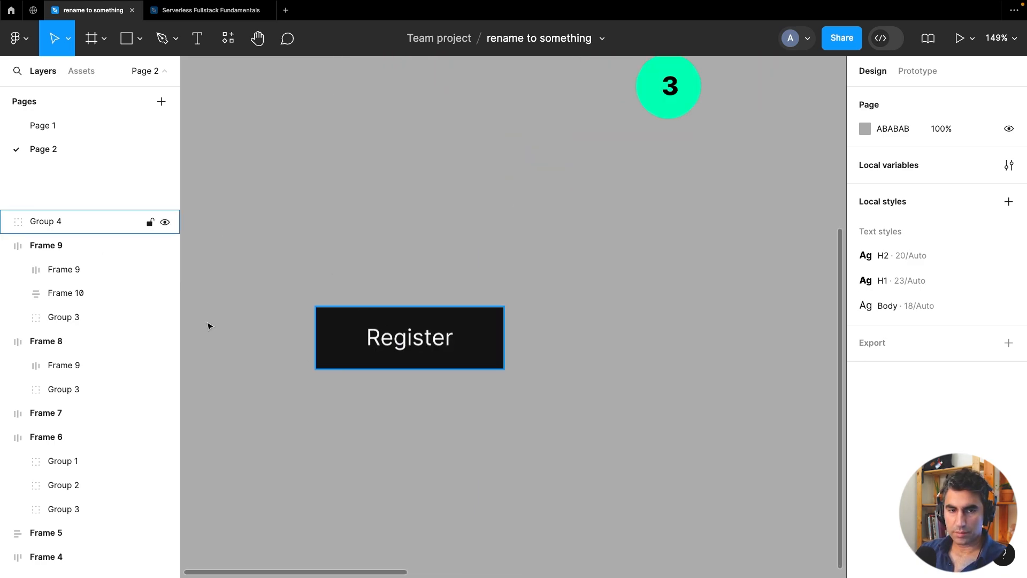
pyautogui.click(353, 326)
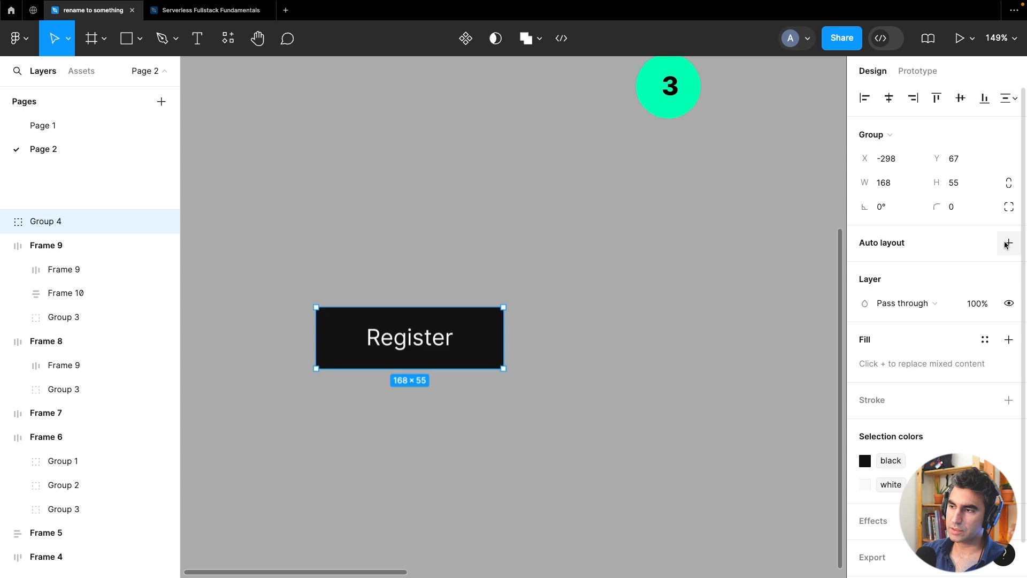
pyautogui.hotkey('shift', 'a')
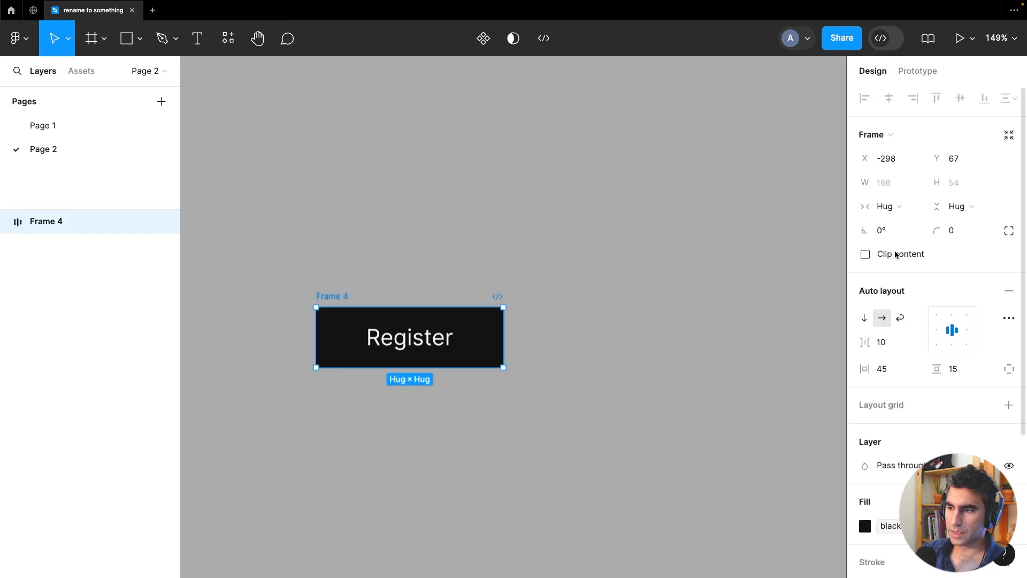
# Examine the Register button frame's layer structure and the design properties of the frame and its text
pyautogui.click(8, 225)
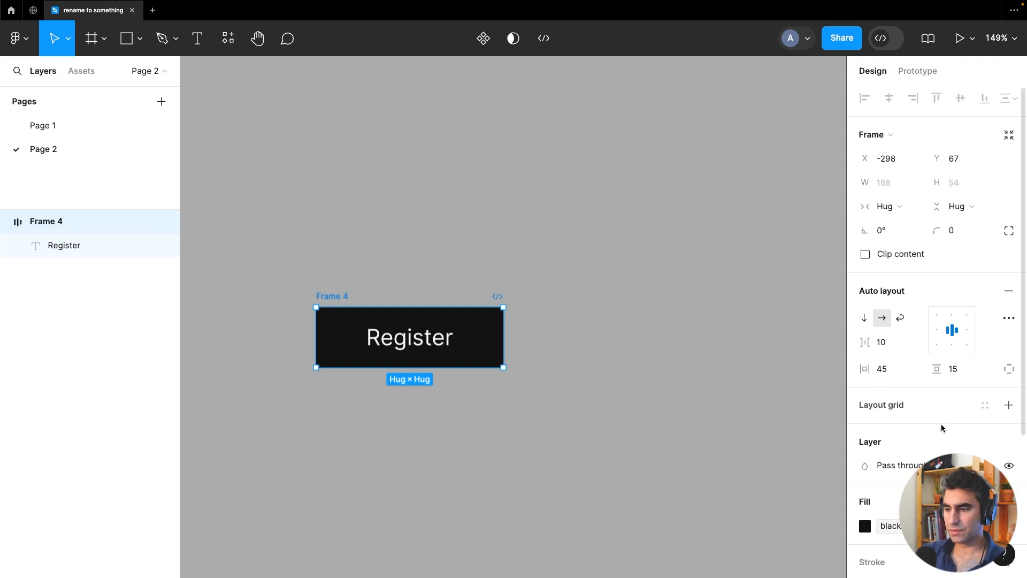
pyautogui.scroll(-3, 941, 423)
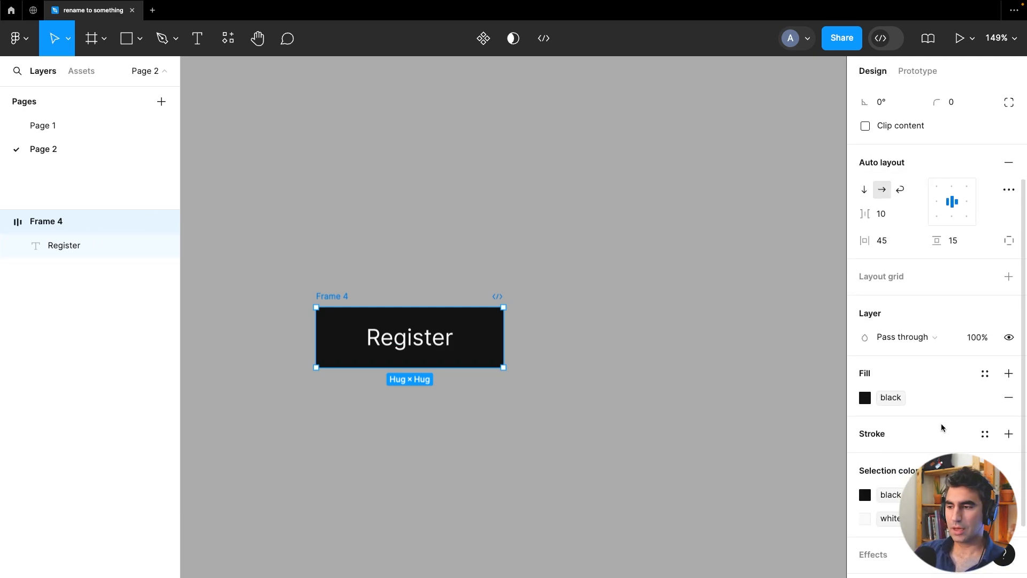
pyautogui.scroll(2, 941, 424)
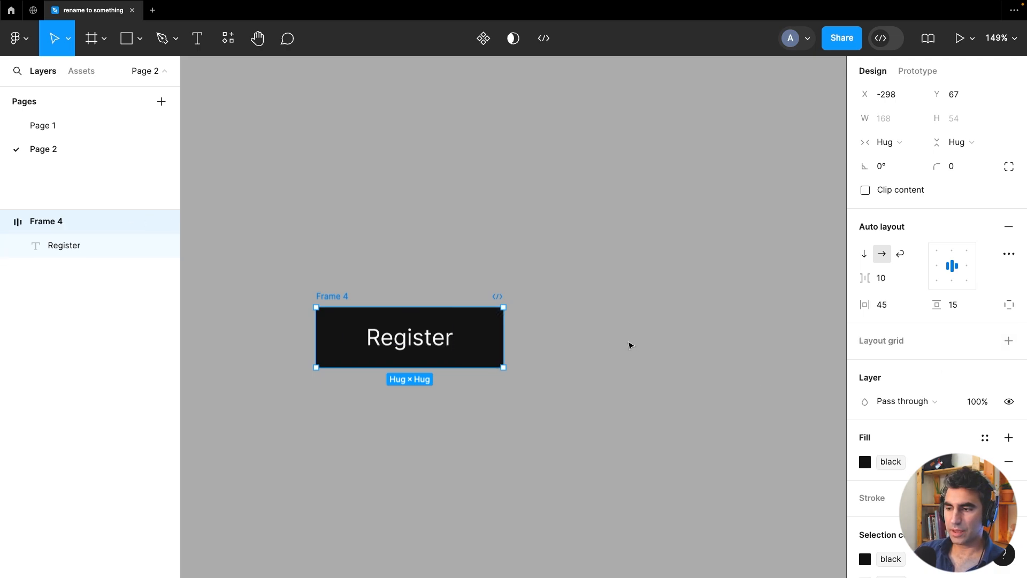
pyautogui.scroll(-5, 988, 356)
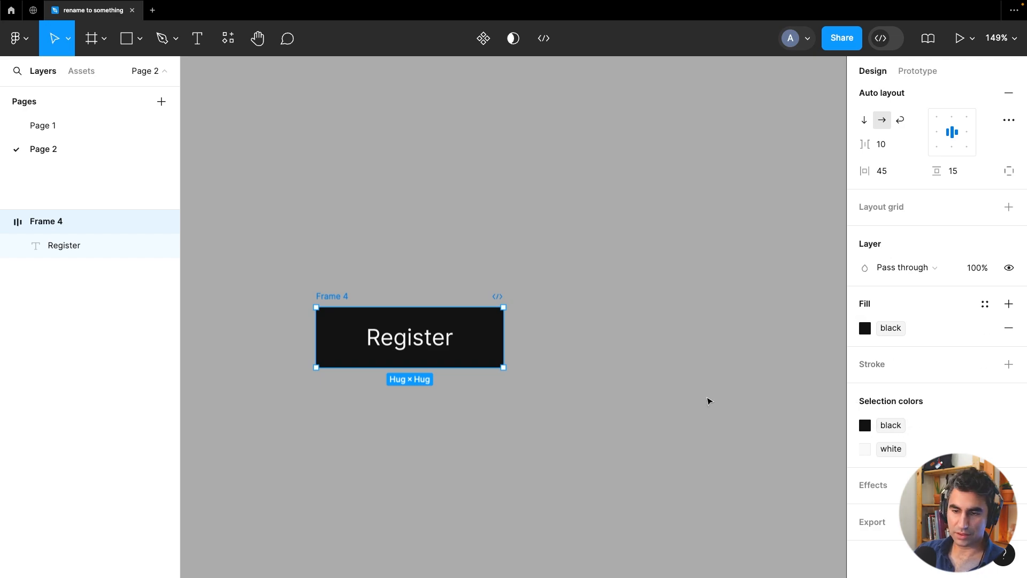
pyautogui.click(81, 245)
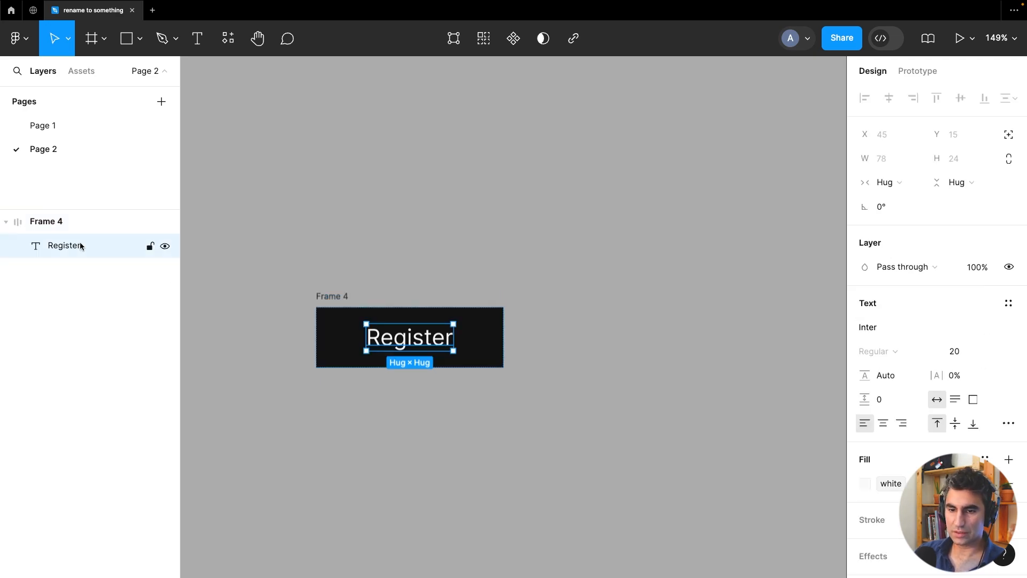
pyautogui.scroll(-1, 951, 368)
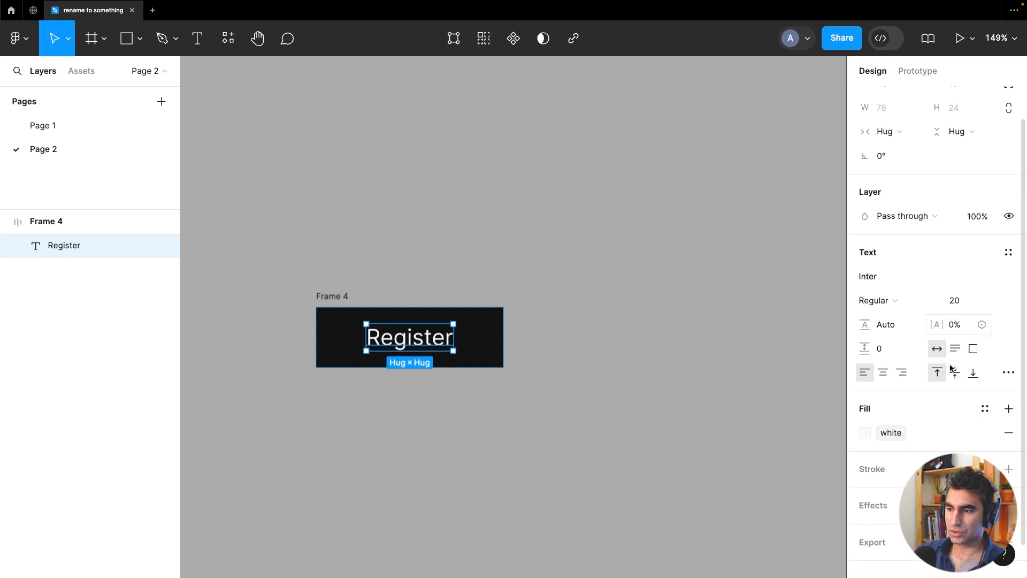
pyautogui.scroll(1, 951, 368)
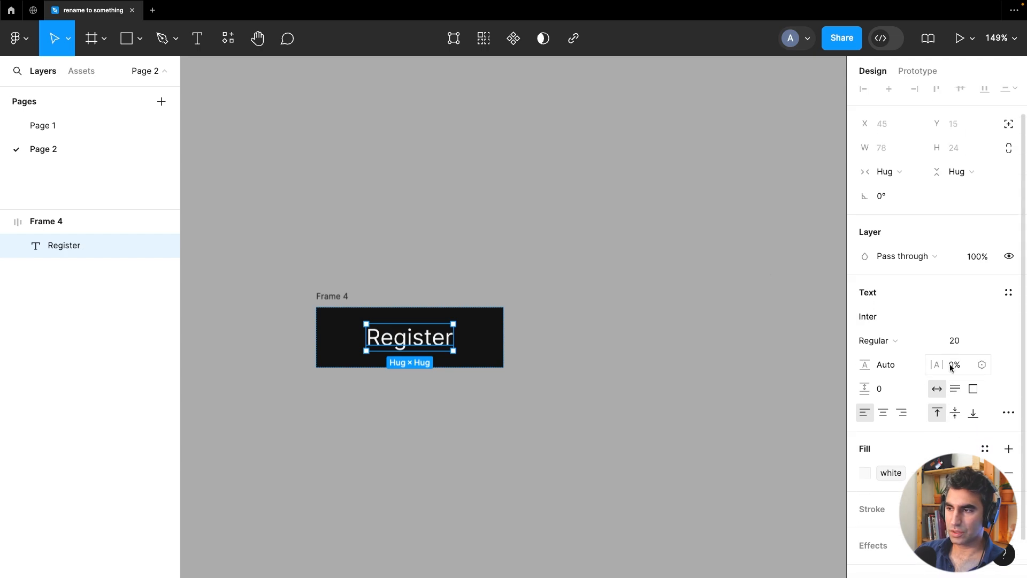
# Set the Register button frame's auto layout alignment to center
pyautogui.click(73, 226)
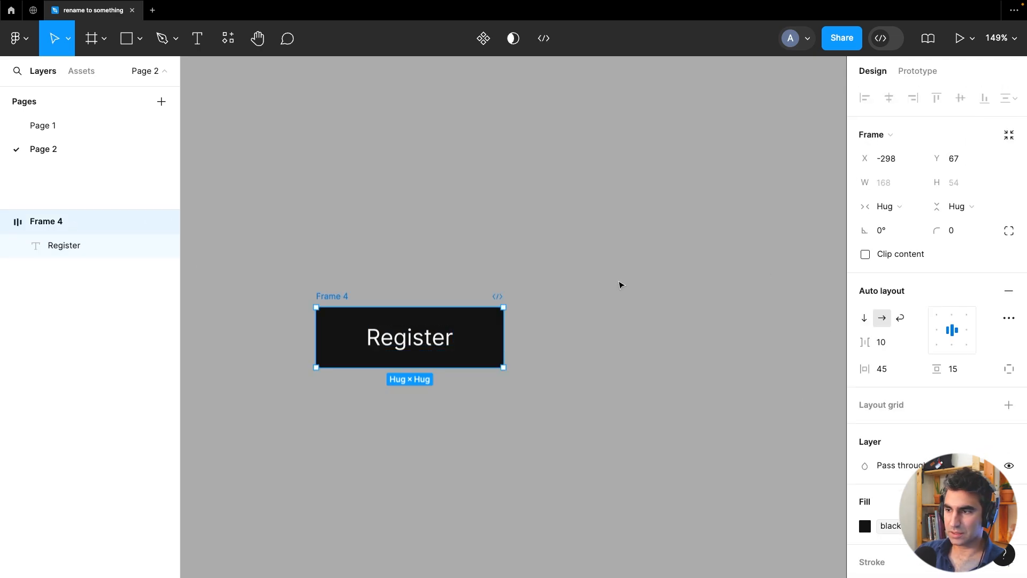
pyautogui.click(935, 331)
pyautogui.click(952, 332)
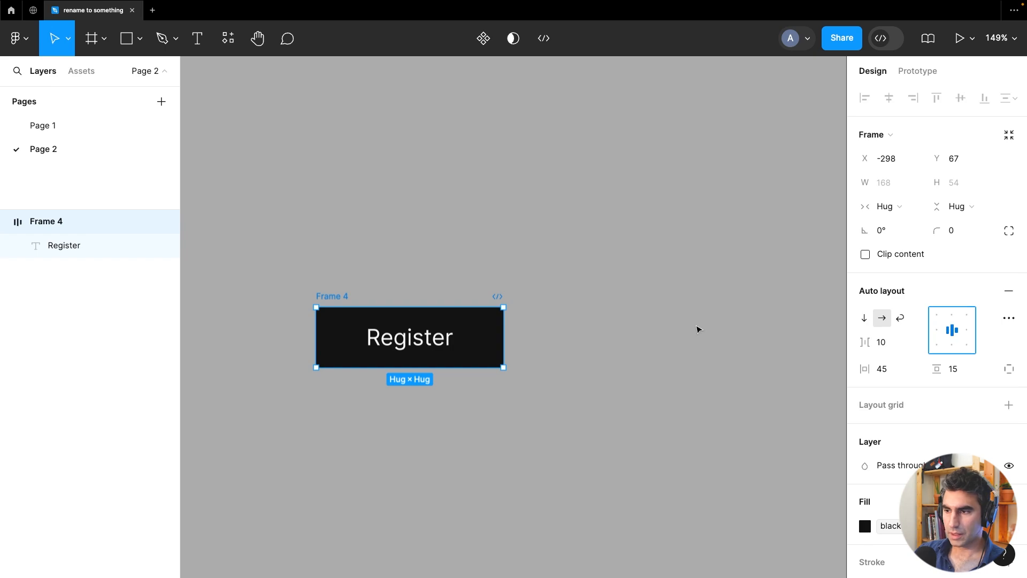
# Set the Register button frame's horizontal and vertical padding to 2 and enlarge the frame to about 158 × 55
pyautogui.click(893, 370)
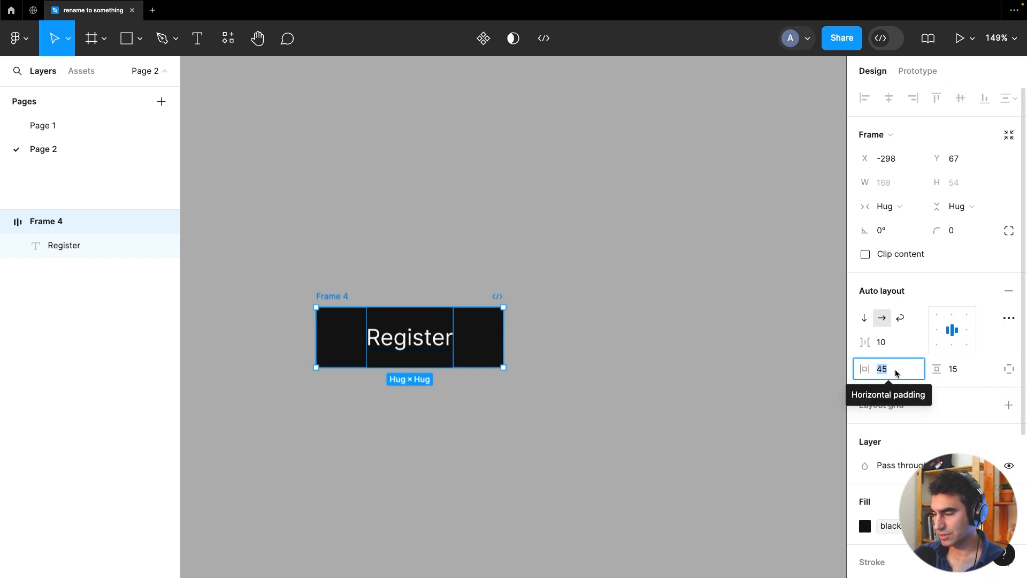
pyautogui.write('2')
pyautogui.press('Tab')
pyautogui.write('2')
pyautogui.press('Return')
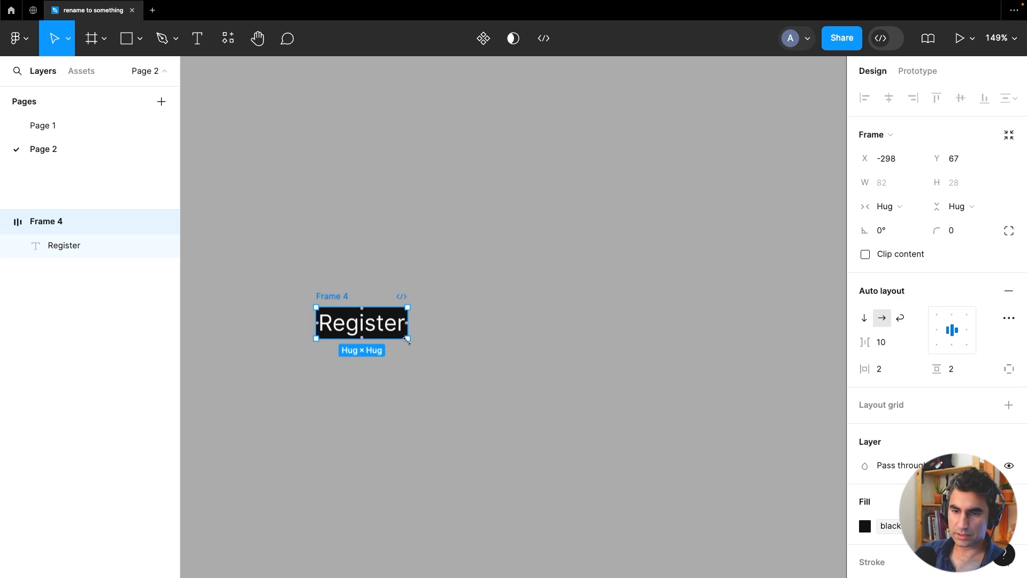
pyautogui.moveTo(407, 340); pyautogui.dragTo(485, 367)
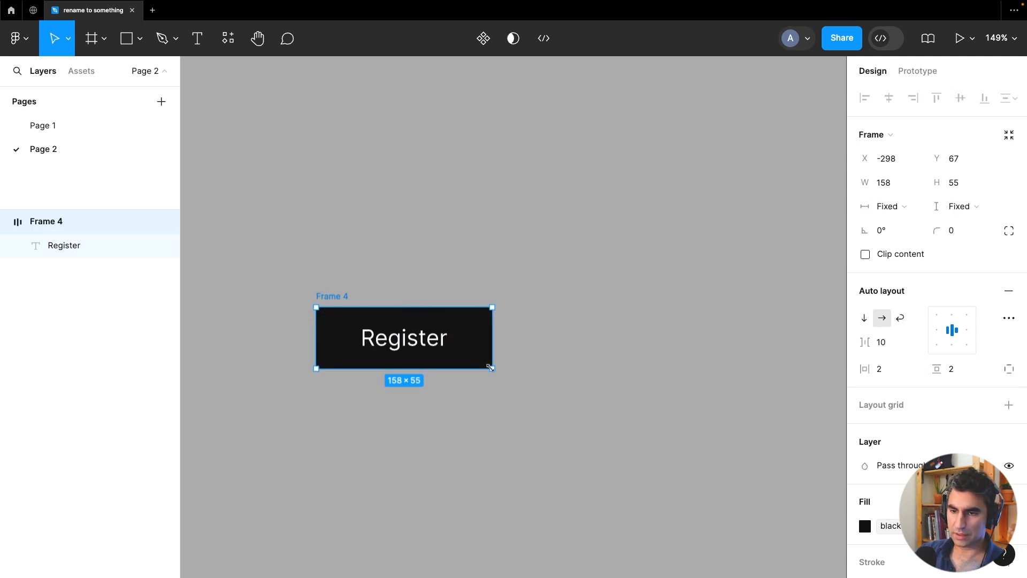
# Set the Register button frame's width to 130 and height to 52
pyautogui.click(903, 187)
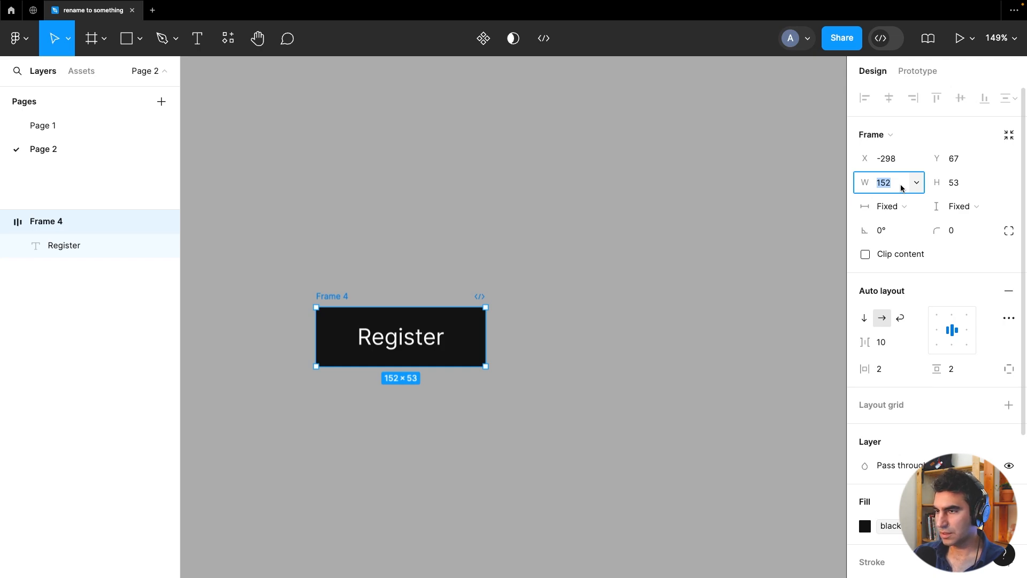
pyautogui.write('1')
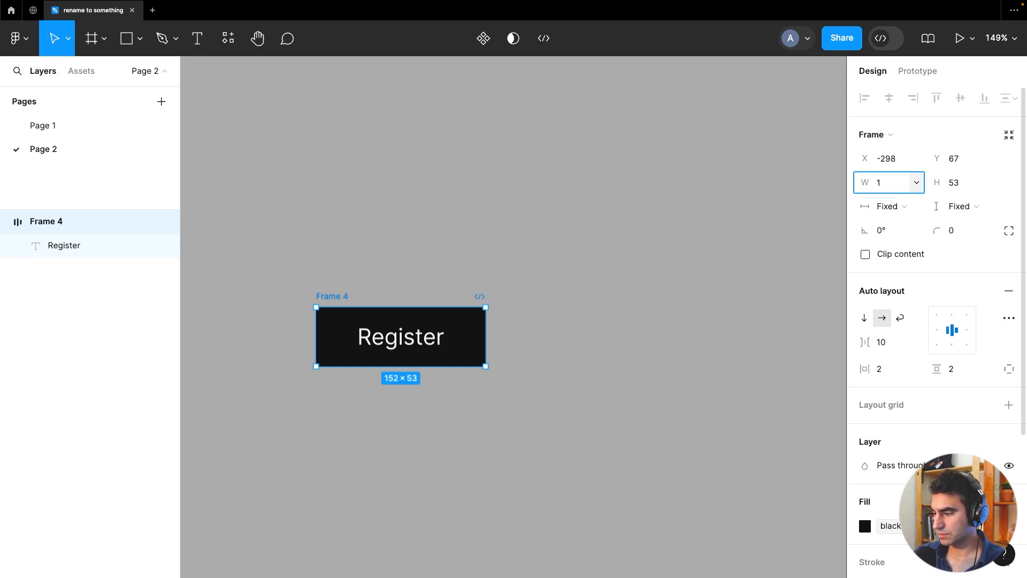
pyautogui.write('30')
pyautogui.press('Tab')
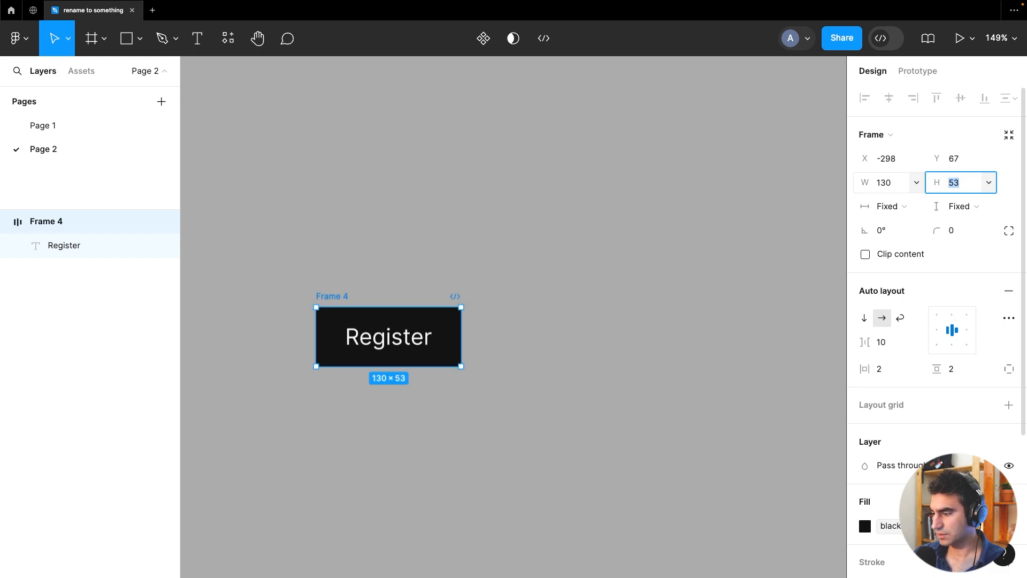
pyautogui.write('52')
pyautogui.press('Return')
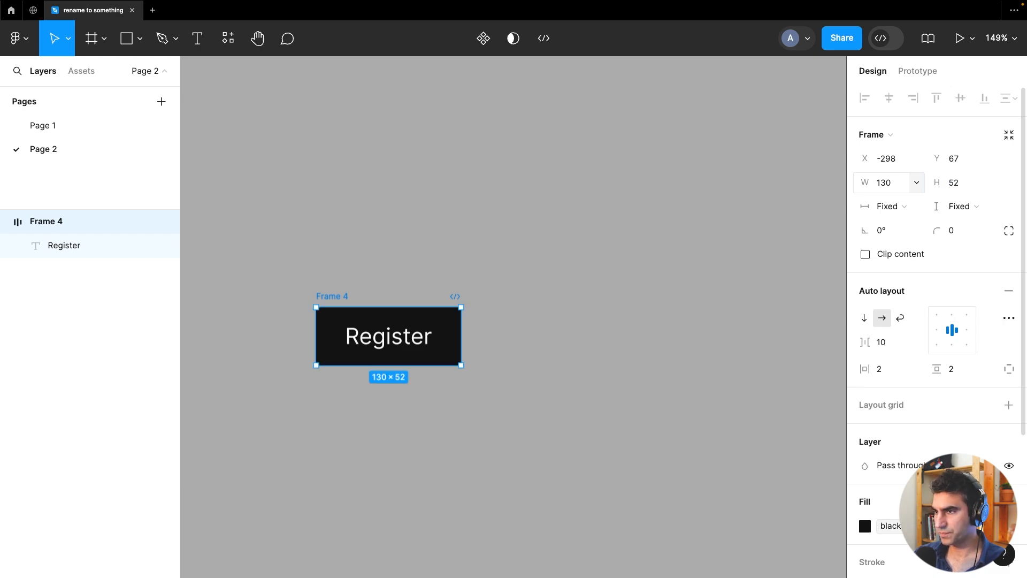
pyautogui.click(492, 277)
# Round the Register button frame's corners with a radius of 10
pyautogui.click(343, 296)
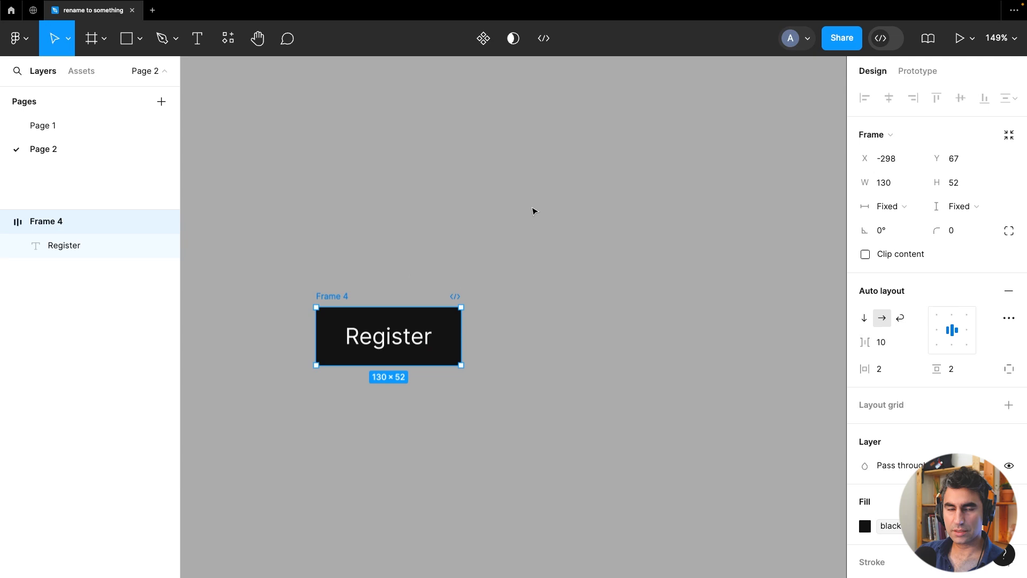
pyautogui.click(972, 228)
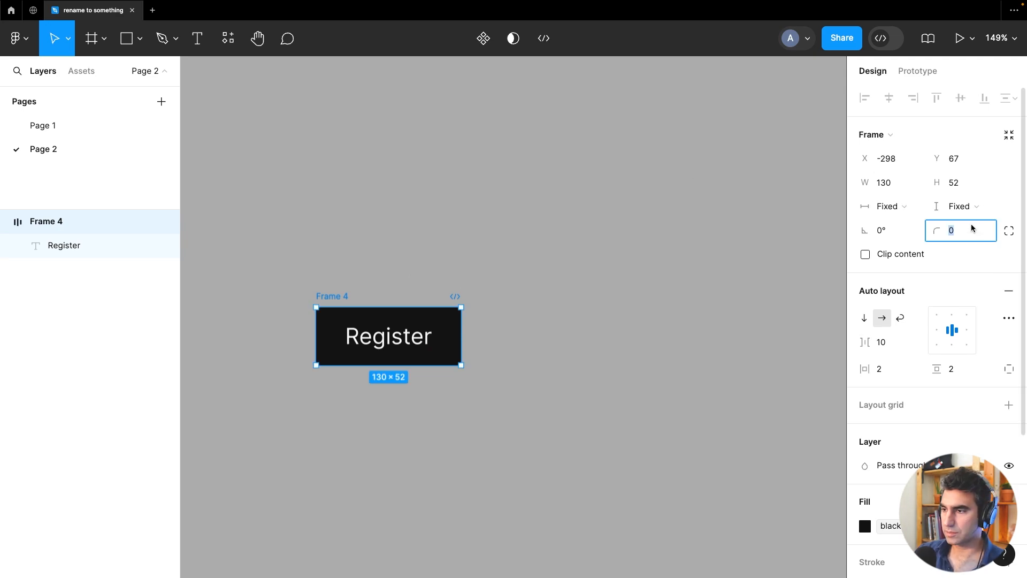
pyautogui.write('10')
pyautogui.press('Return')
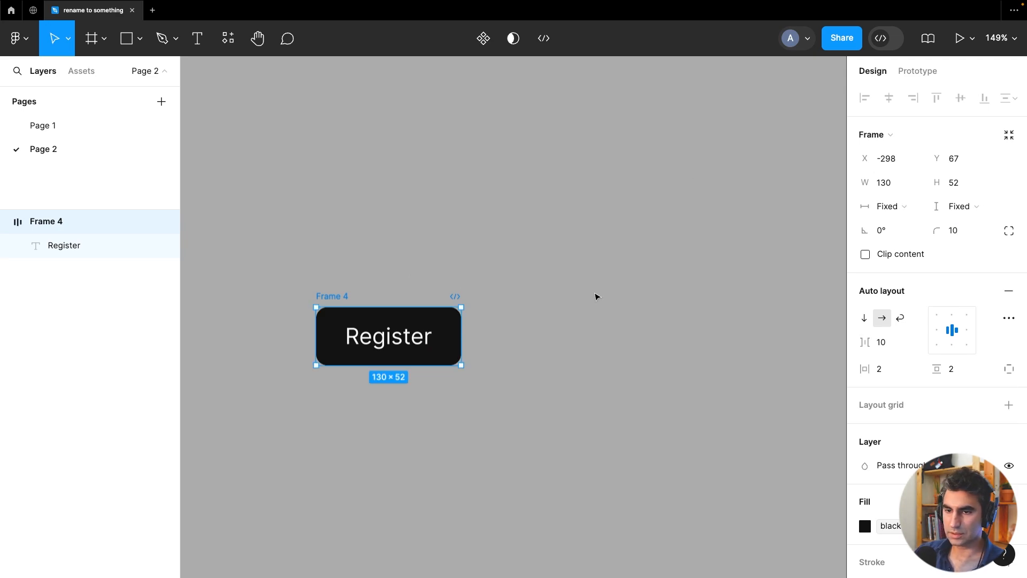
pyautogui.click(538, 289)
# Turn the Register button frame into a component and move it up to about X -338, Y -53
pyautogui.click(340, 295)
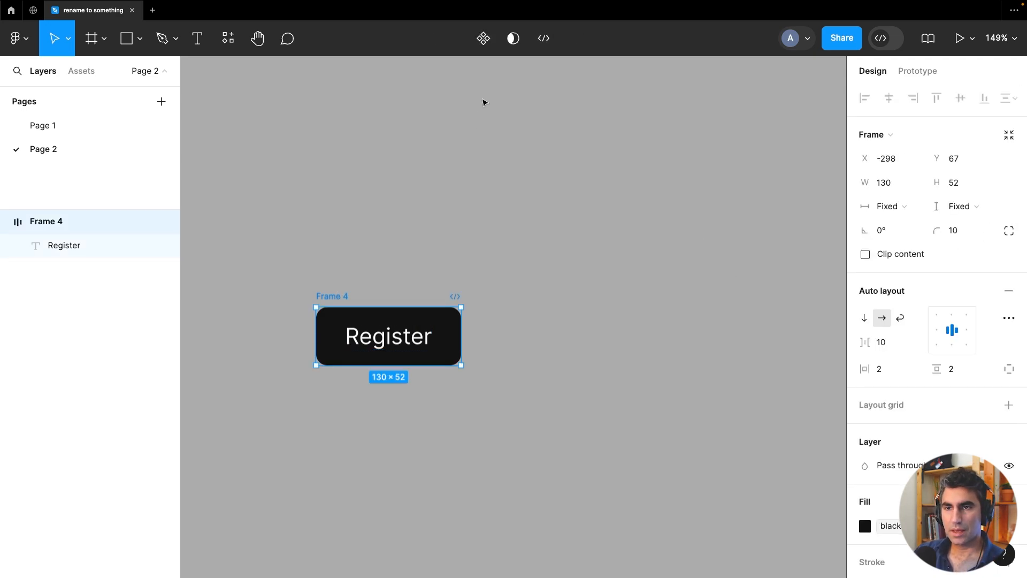
pyautogui.click(483, 40)
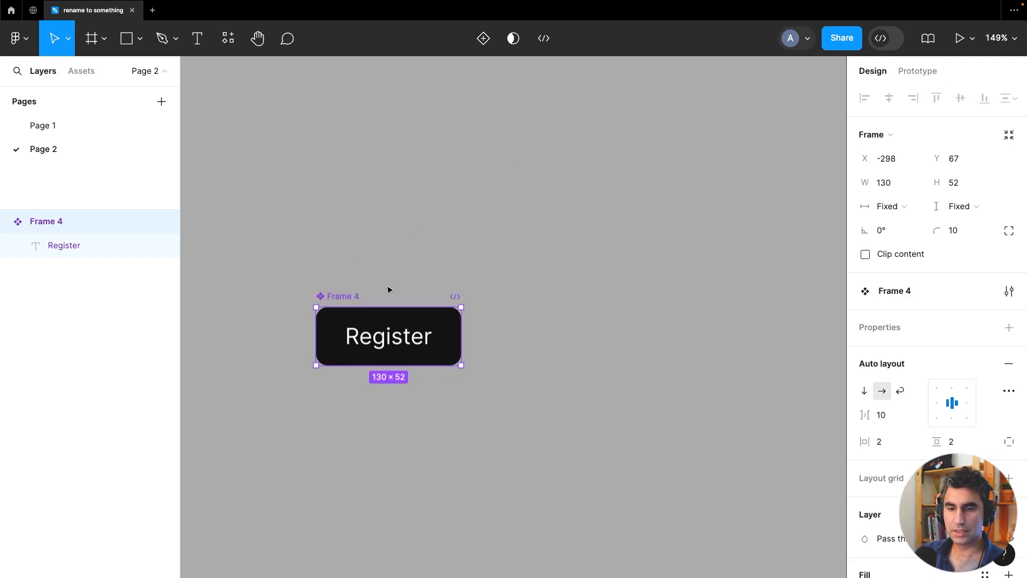
pyautogui.moveTo(349, 292); pyautogui.dragTo(305, 159)
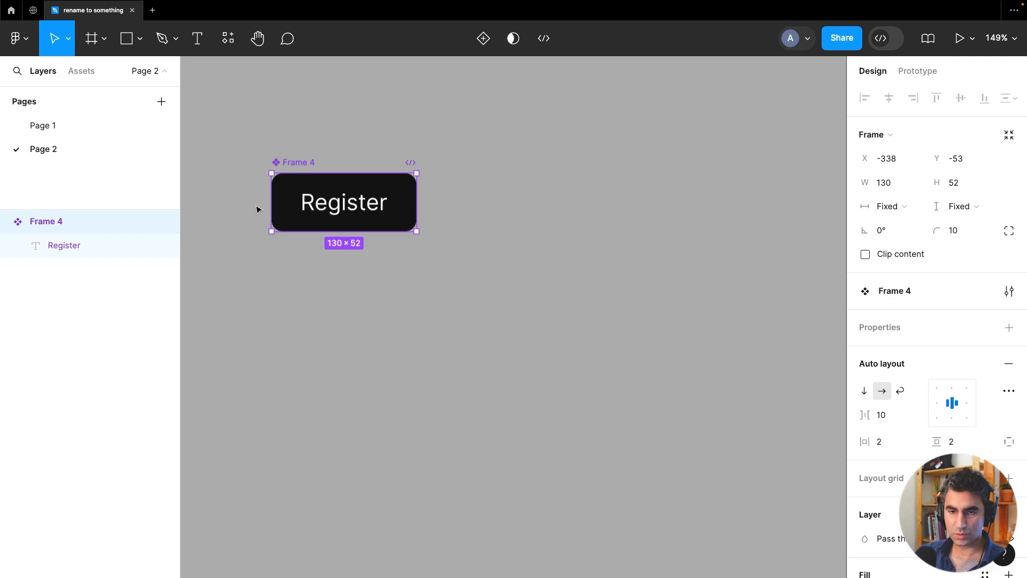
# Duplicate the Register component and place the instance directly below it at about Y 46, comparing both layers
pyautogui.hotkey('ctrl', 'd')
pyautogui.moveTo(353, 192); pyautogui.dragTo(349, 301)
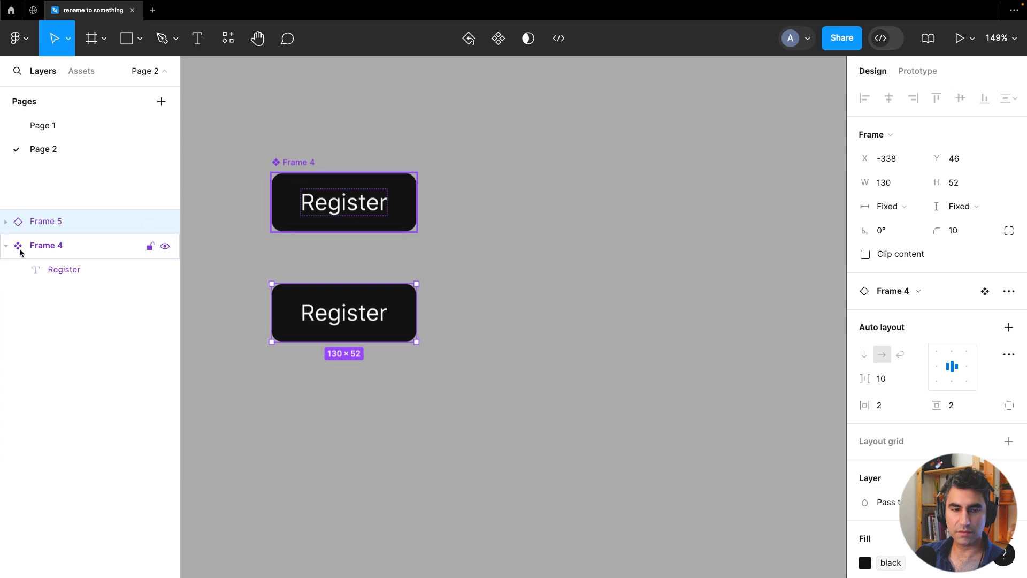
pyautogui.click(42, 246)
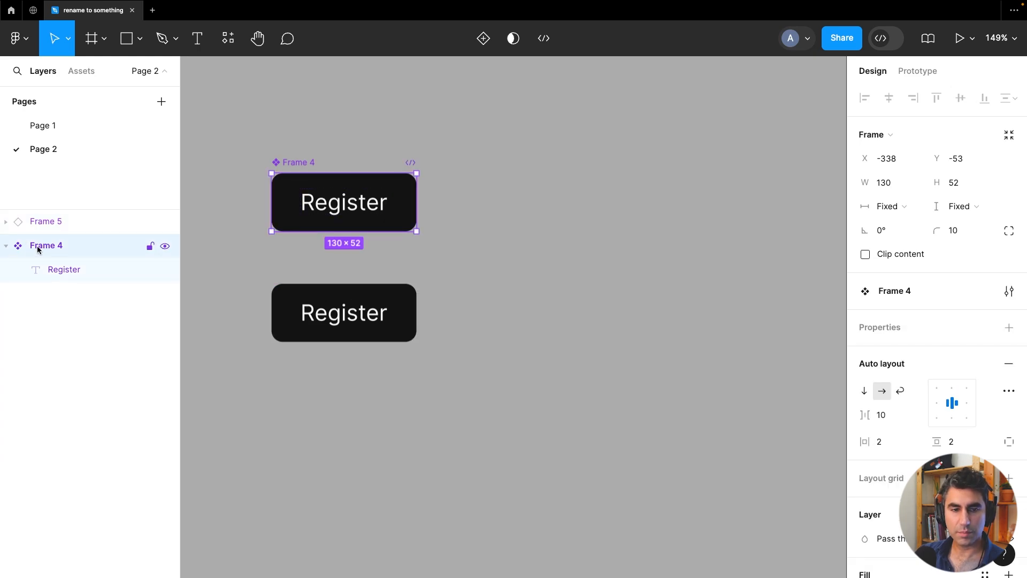
pyautogui.click(25, 219)
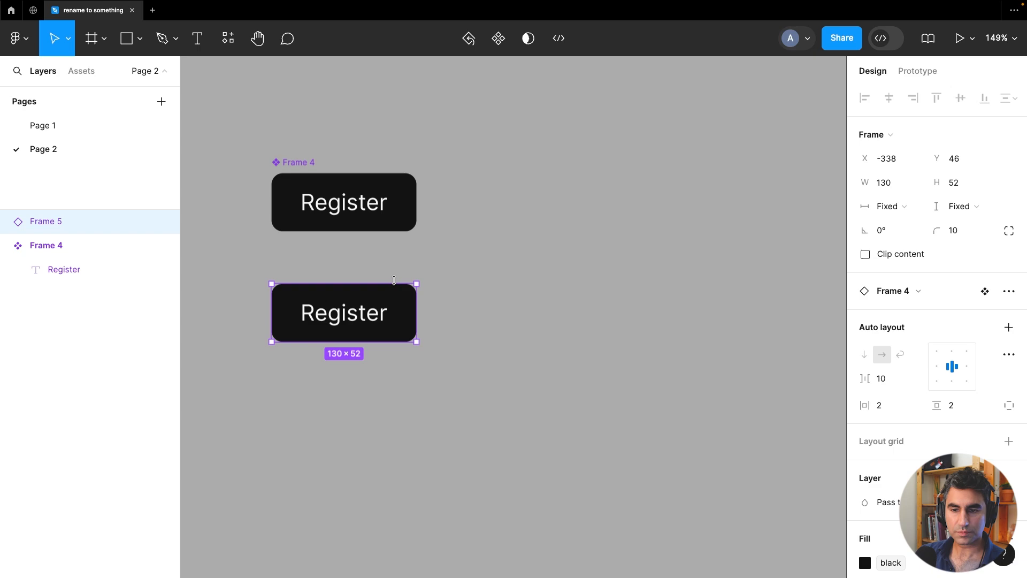
# Duplicate the lower Register instance and place the copy beside it in the same row
pyautogui.click(387, 206)
pyautogui.click(347, 287)
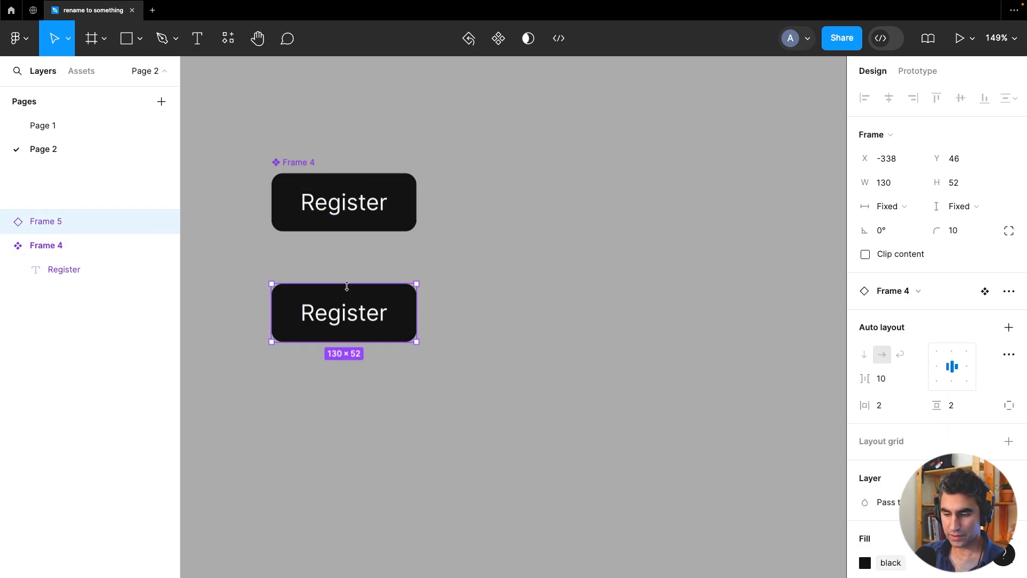
pyautogui.hotkey('ctrl', 'd')
pyautogui.moveTo(401, 302); pyautogui.dragTo(559, 298)
# Change the label of the second button instance to "Cancel"
pyautogui.doubleClick(505, 324)
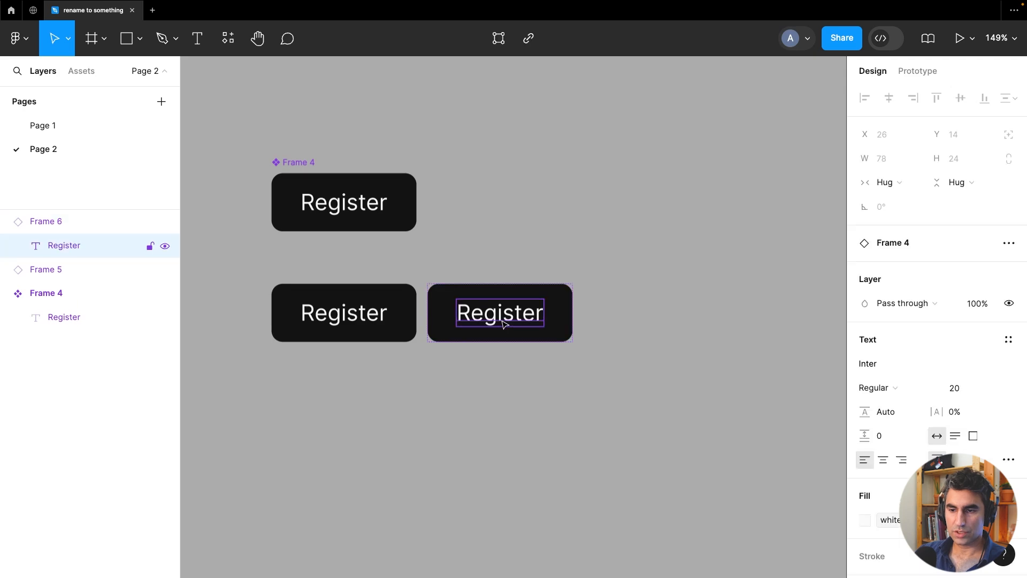
pyautogui.doubleClick(505, 324)
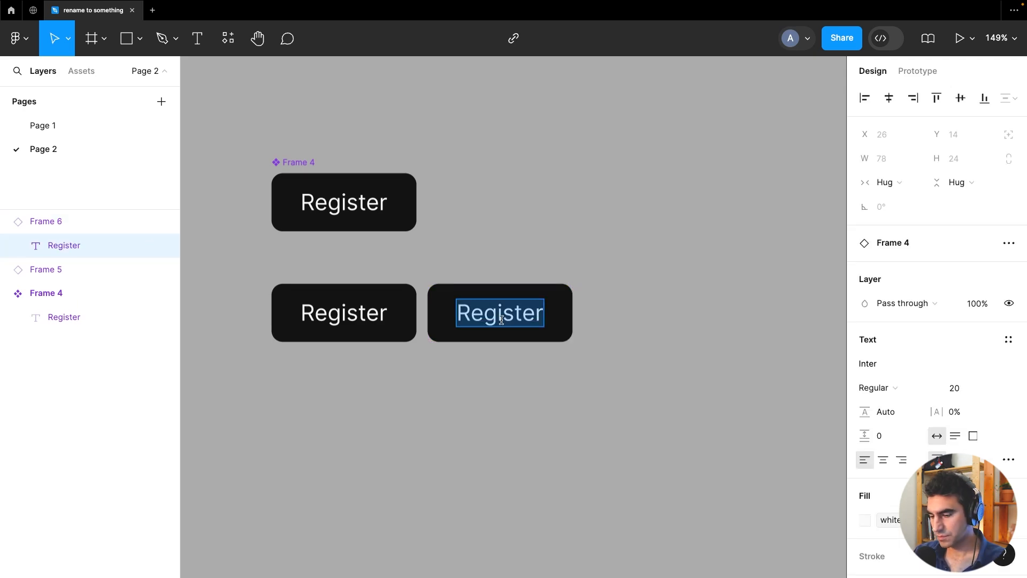
pyautogui.write('Canmce')
pyautogui.press('BackSpace')
pyautogui.press('BackSpace')
pyautogui.press('BackSpace')
pyautogui.write('cel')
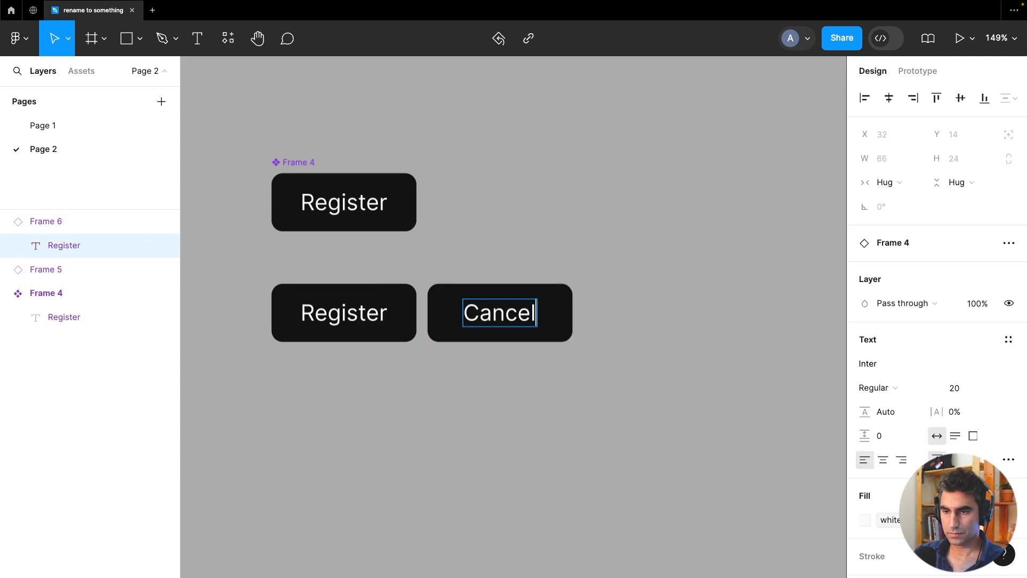
pyautogui.press('Escape')
# Change the main Register component's fill to the gray style
pyautogui.click(293, 169)
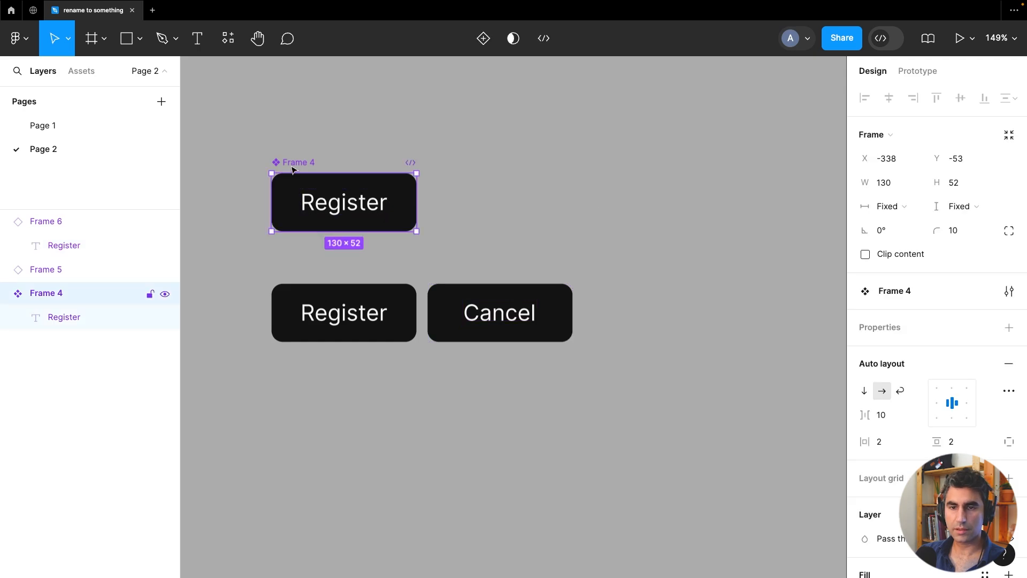
pyautogui.scroll(-5, 941, 316)
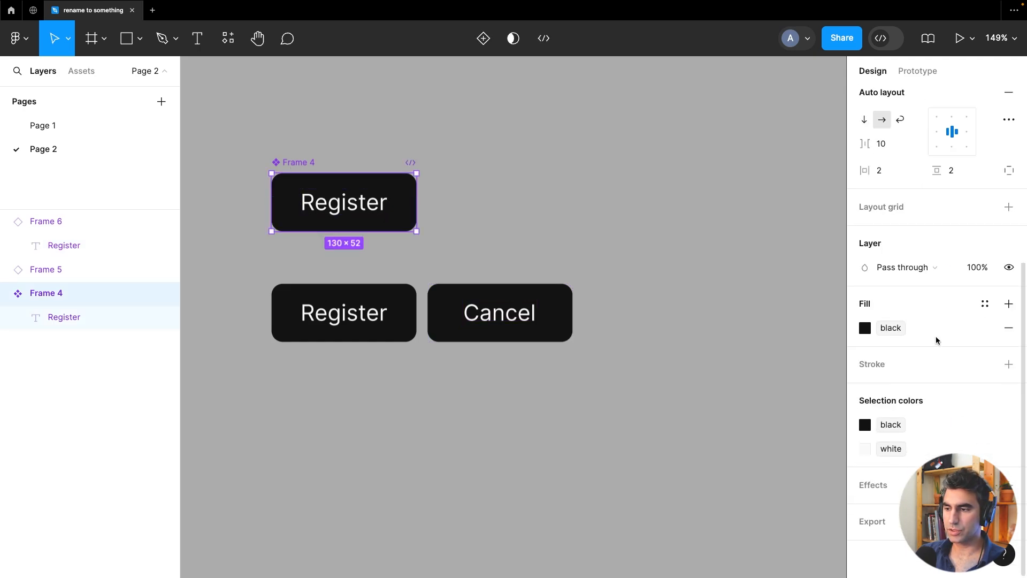
pyautogui.click(882, 331)
pyautogui.click(718, 477)
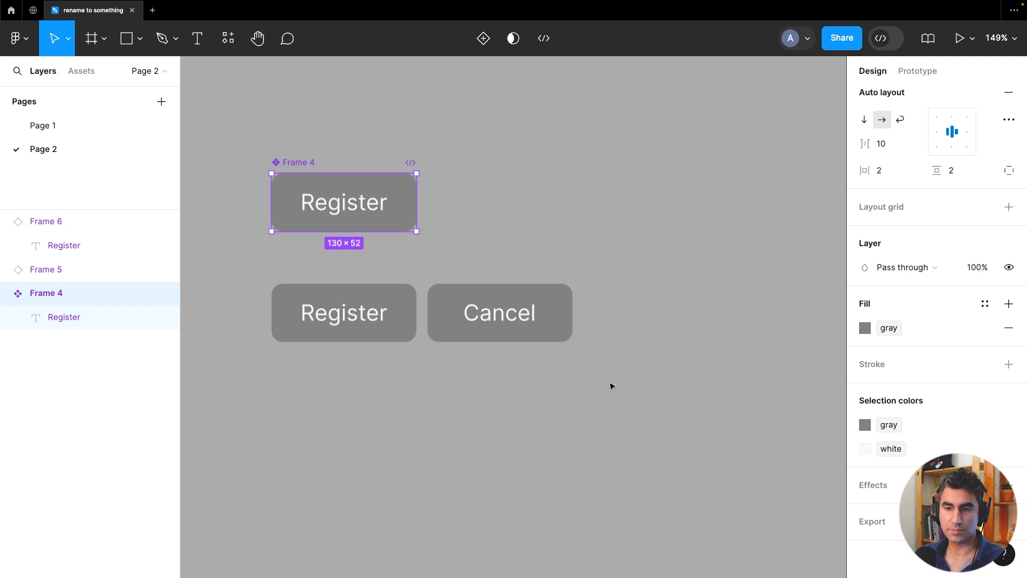
pyautogui.click(505, 388)
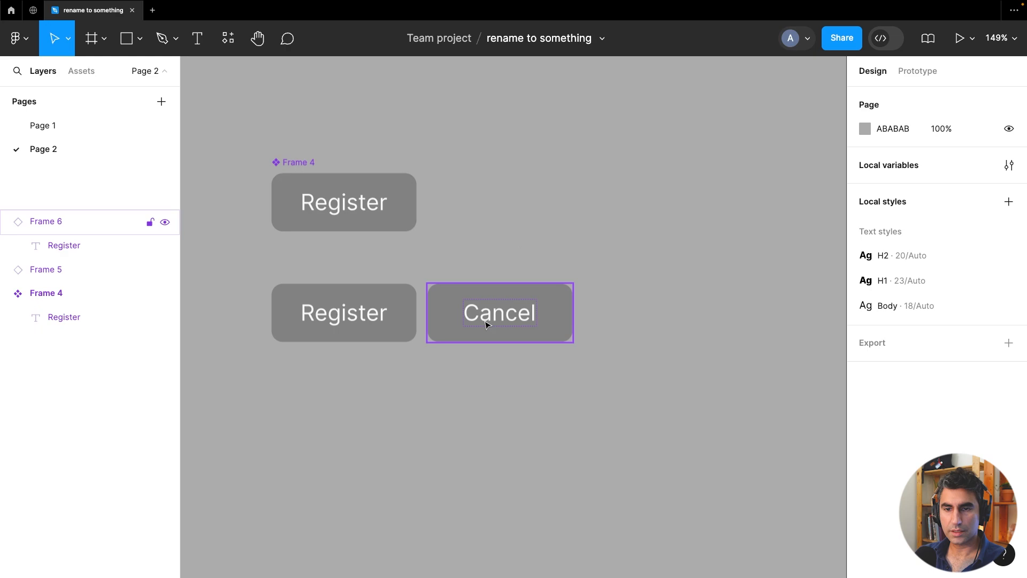
# Detach the Cancel button instance from its main component and move it away from the Register instance to about X -162
pyautogui.click(450, 308)
pyautogui.moveTo(456, 300); pyautogui.dragTo(471, 301)
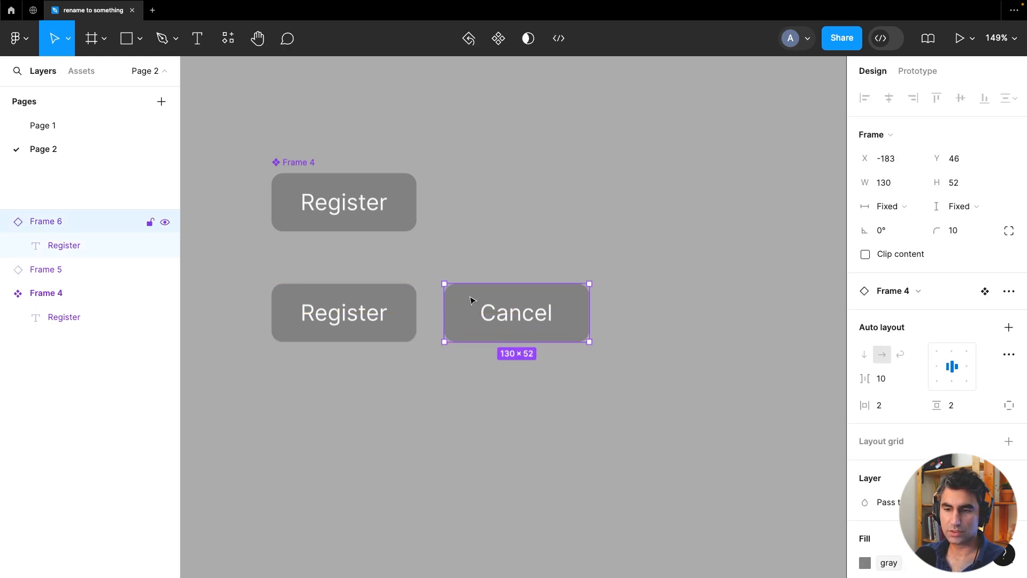
pyautogui.rightClick(471, 300)
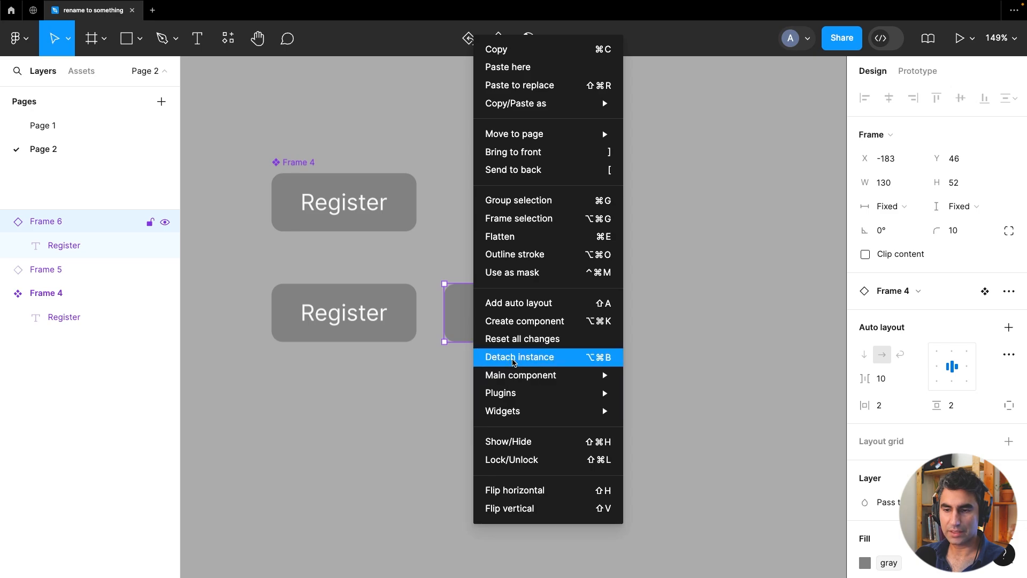
pyautogui.click(513, 362)
pyautogui.moveTo(470, 319); pyautogui.dragTo(496, 319)
# Change the main Register component's fill to the black style
pyautogui.click(304, 170)
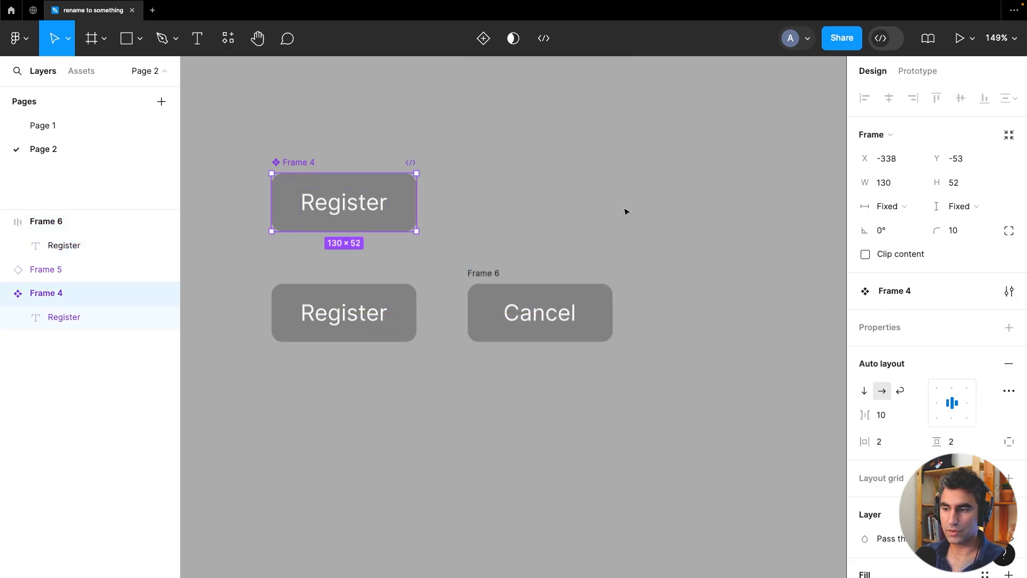
pyautogui.scroll(-4, 864, 444)
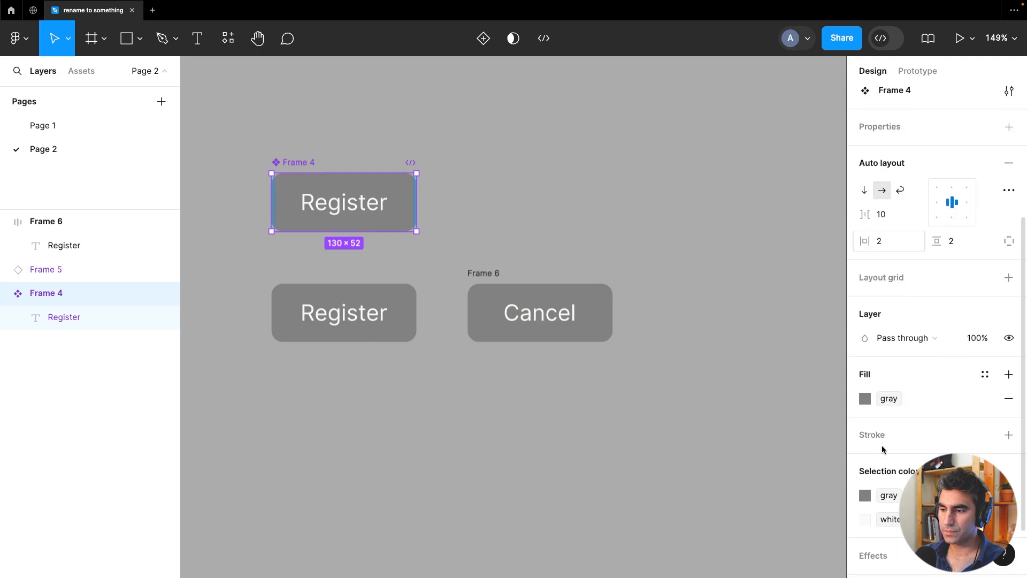
pyautogui.click(859, 400)
pyautogui.click(700, 498)
pyautogui.click(559, 421)
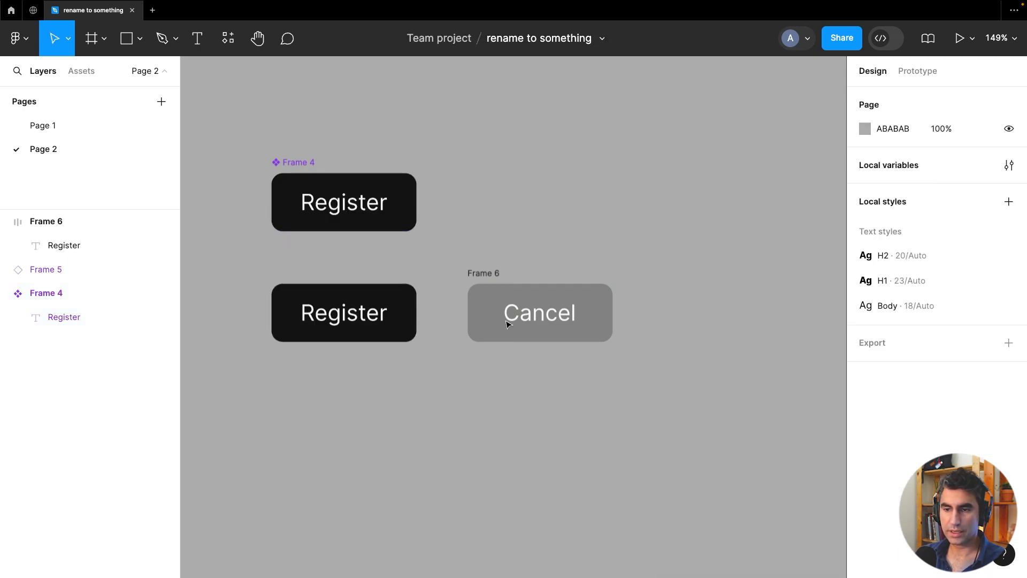
# Delete the main Register component above the two buttons
pyautogui.click(484, 273)
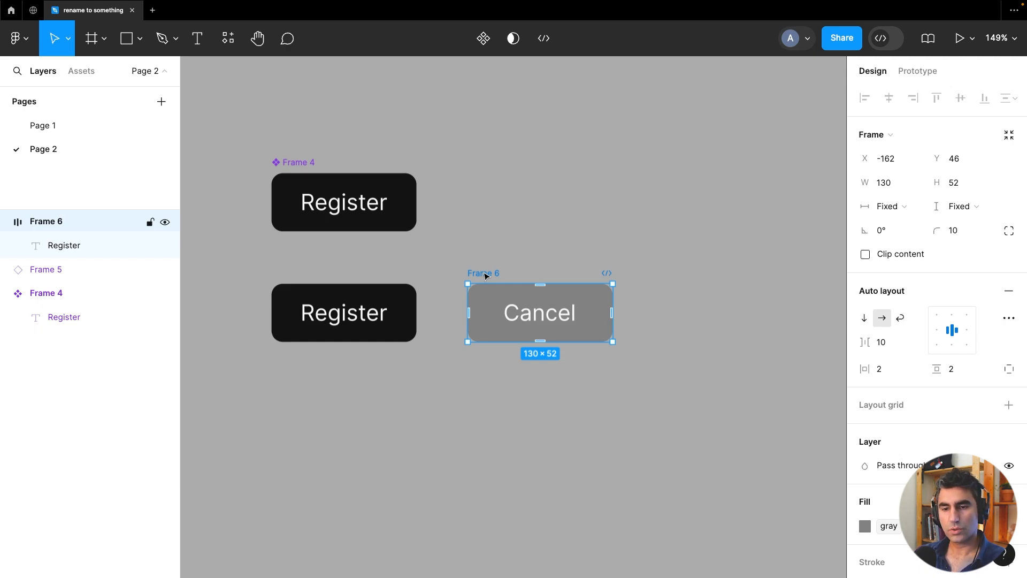
pyautogui.click(299, 166)
pyautogui.press('Delete')
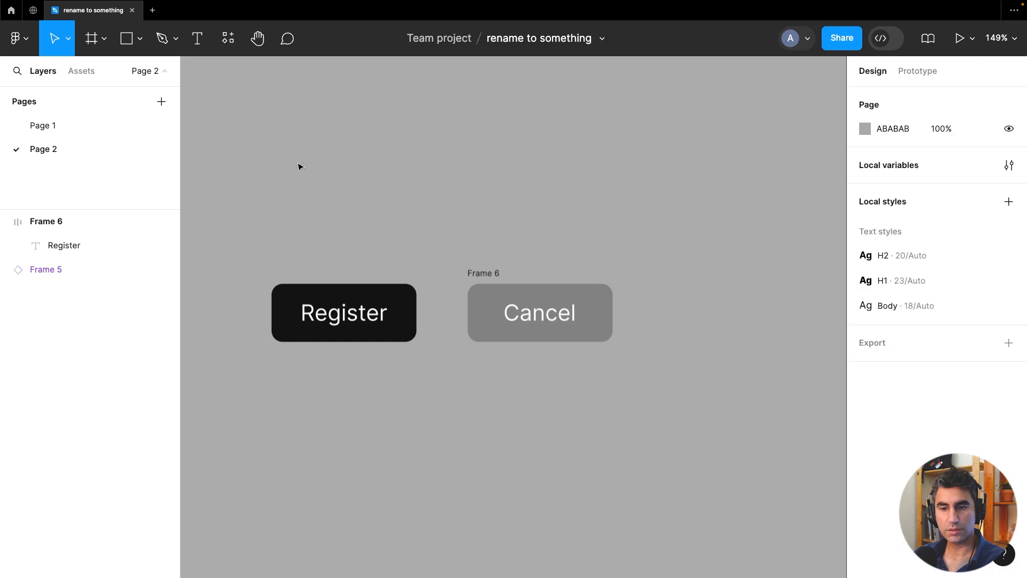
# Restore the deleted main component from the remaining Register instance
pyautogui.click(89, 280)
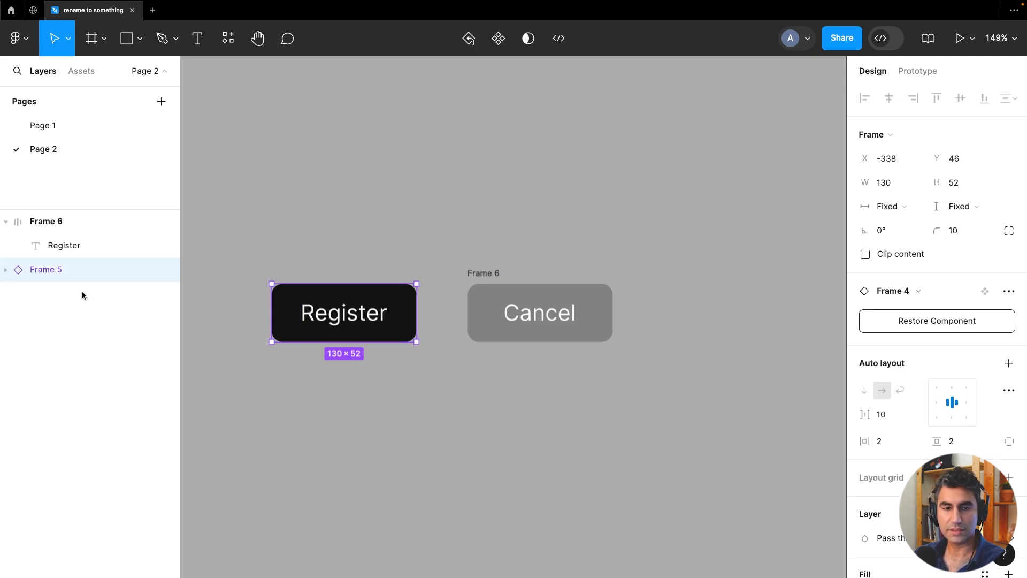
pyautogui.rightClick(350, 298)
pyautogui.moveTo(450, 375)
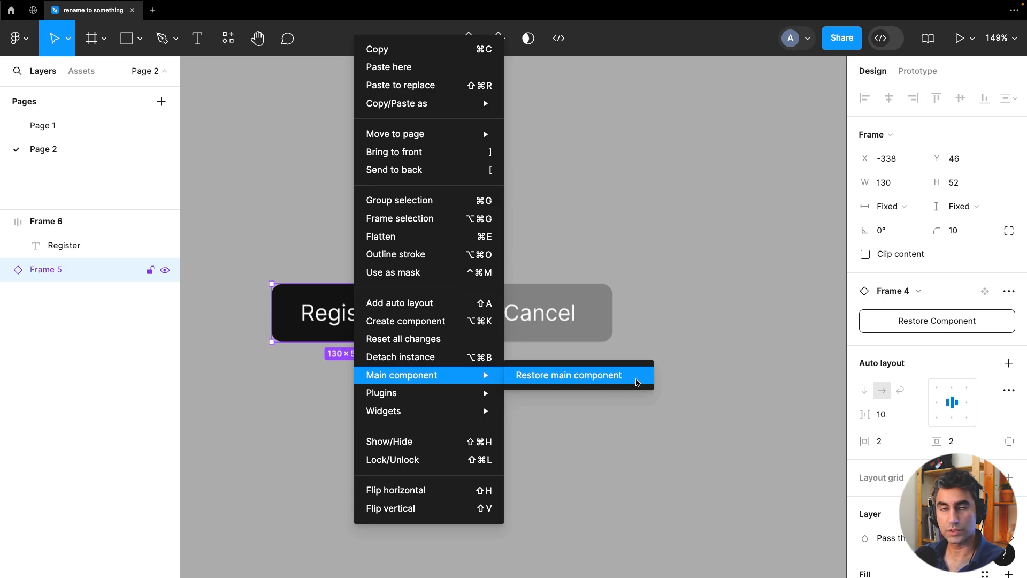
pyautogui.click(637, 382)
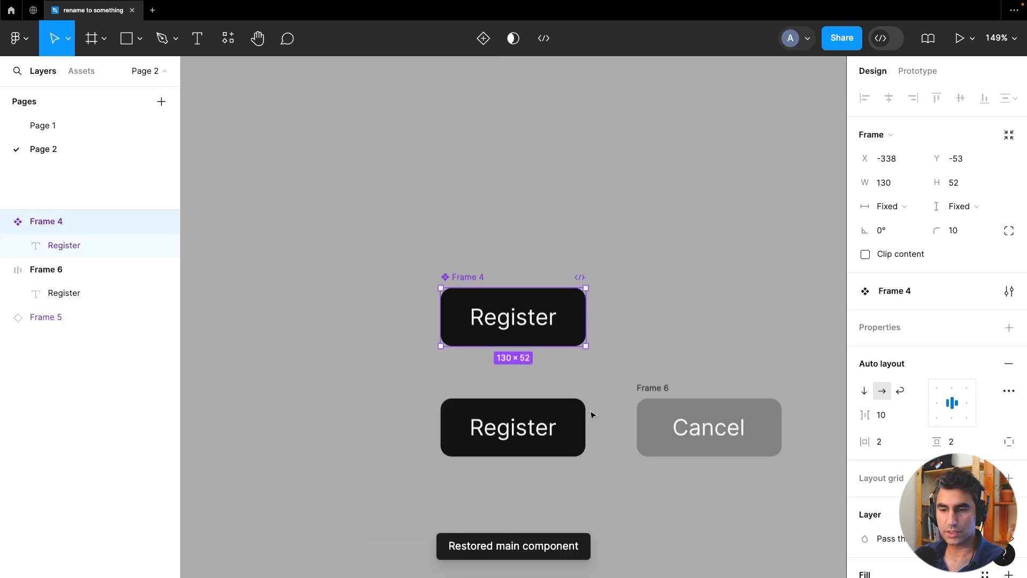
pyautogui.click(680, 282)
pyautogui.moveTo(680, 282); pyautogui.dragTo(559, 227)
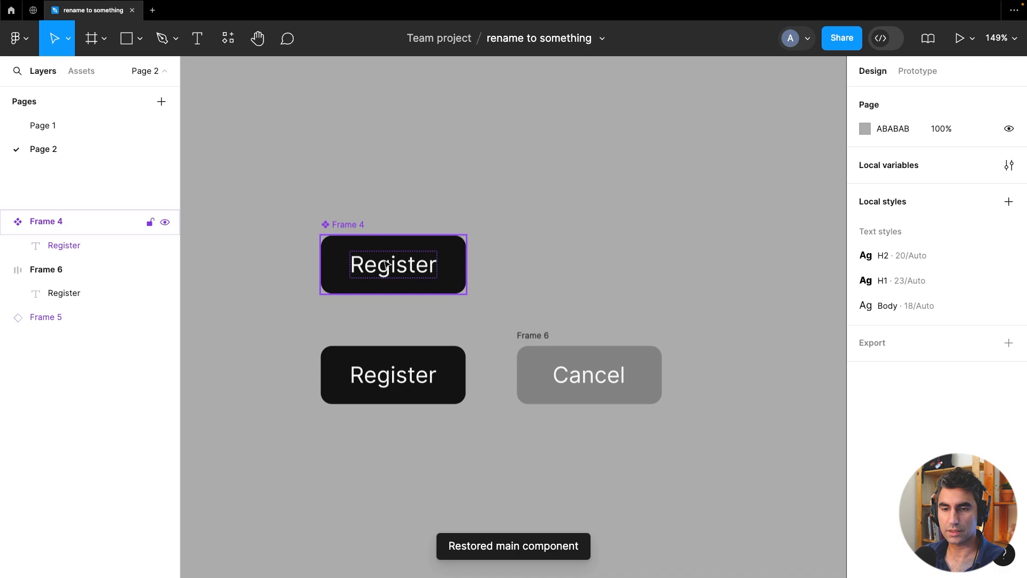
# Inspect the main Register component and the text inside the detached Cancel button
pyautogui.click(80, 221)
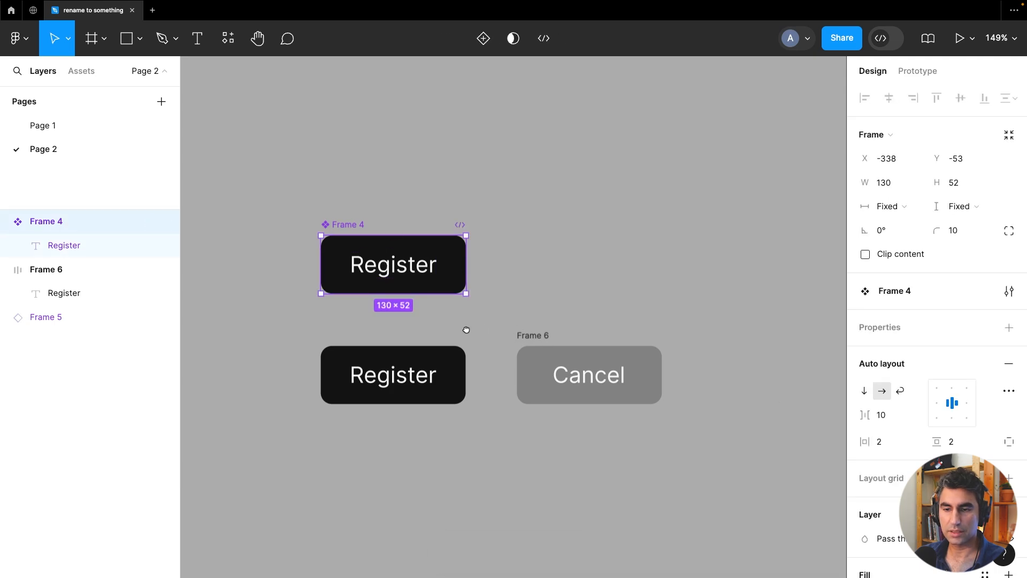
pyautogui.hscroll(2, 465, 328)
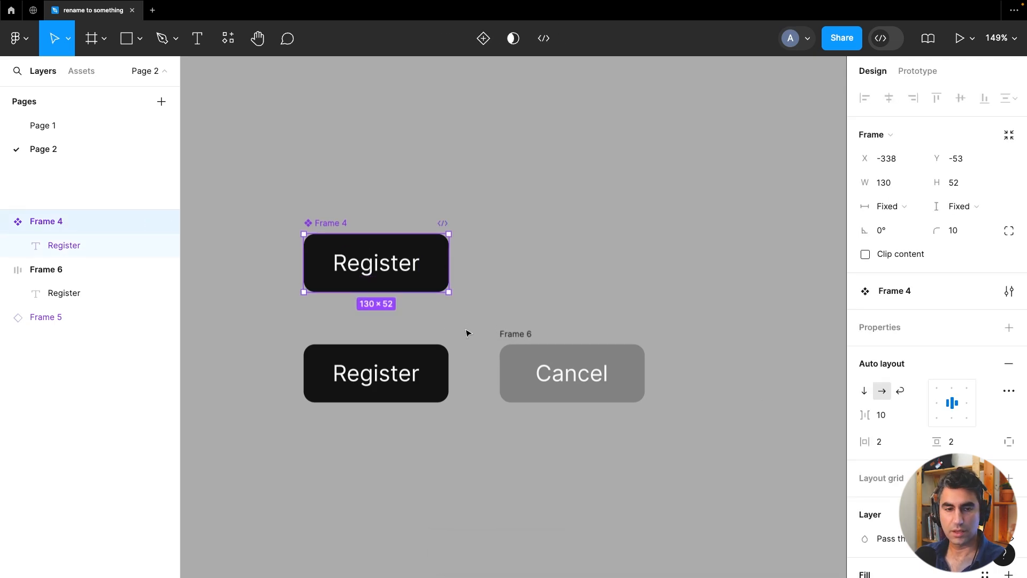
pyautogui.click(598, 383)
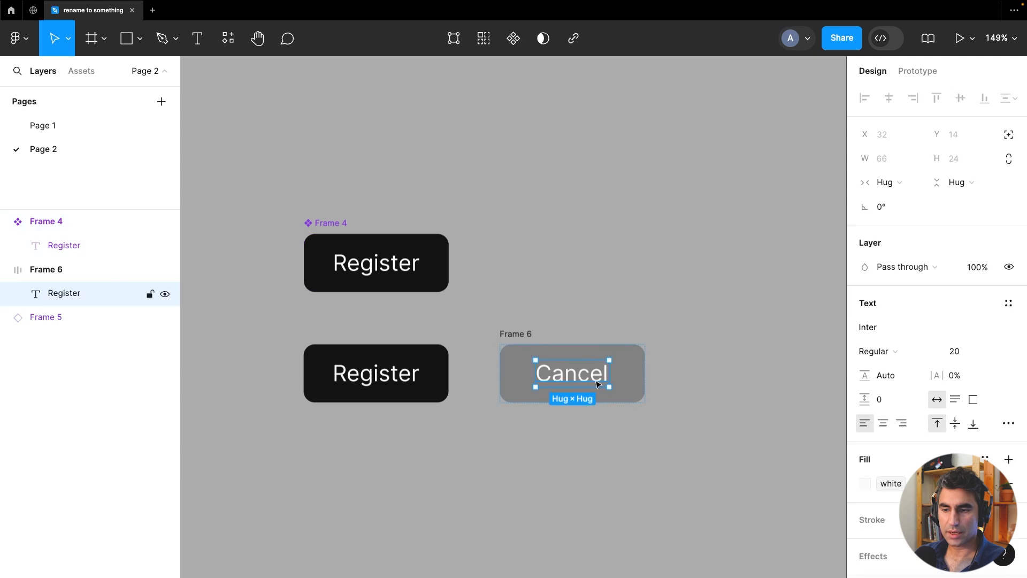
# Delete the detached Cancel button beside the Register instance
pyautogui.click(511, 335)
pyautogui.press('Delete')
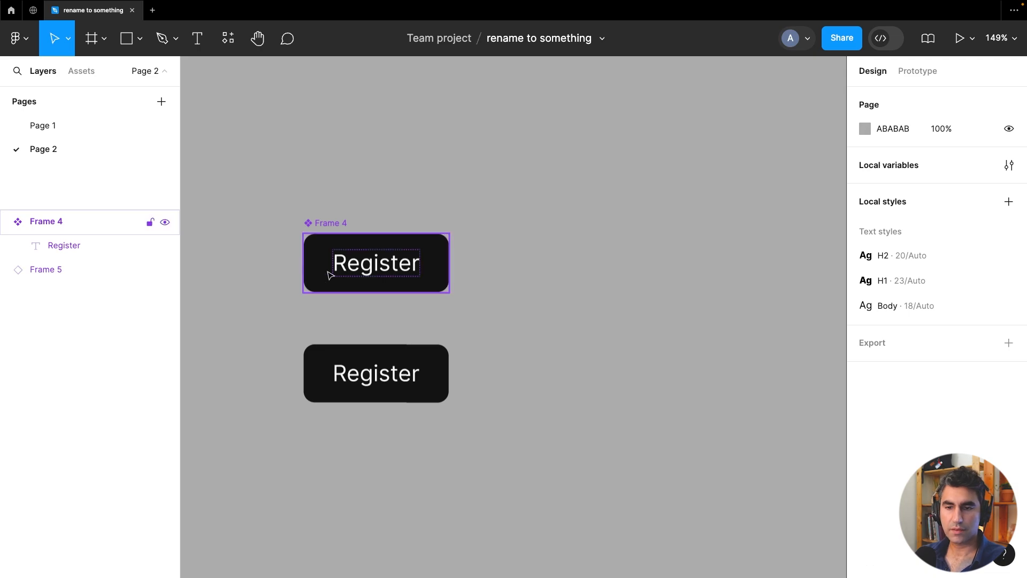
# Examine the main Register component's auto layout and fill settings, and the options available for its text layer
pyautogui.click(423, 249)
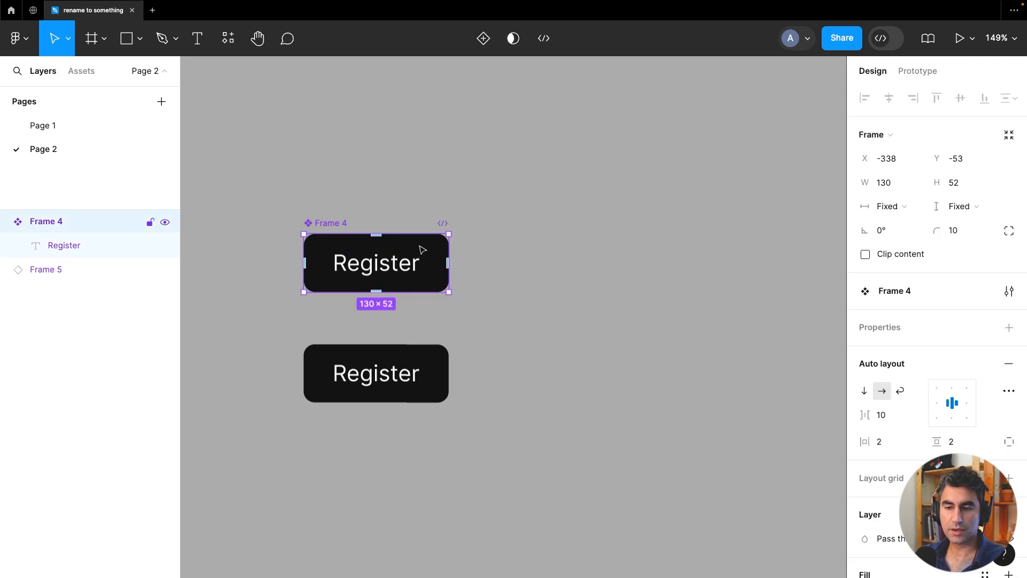
pyautogui.scroll(-3, 904, 307)
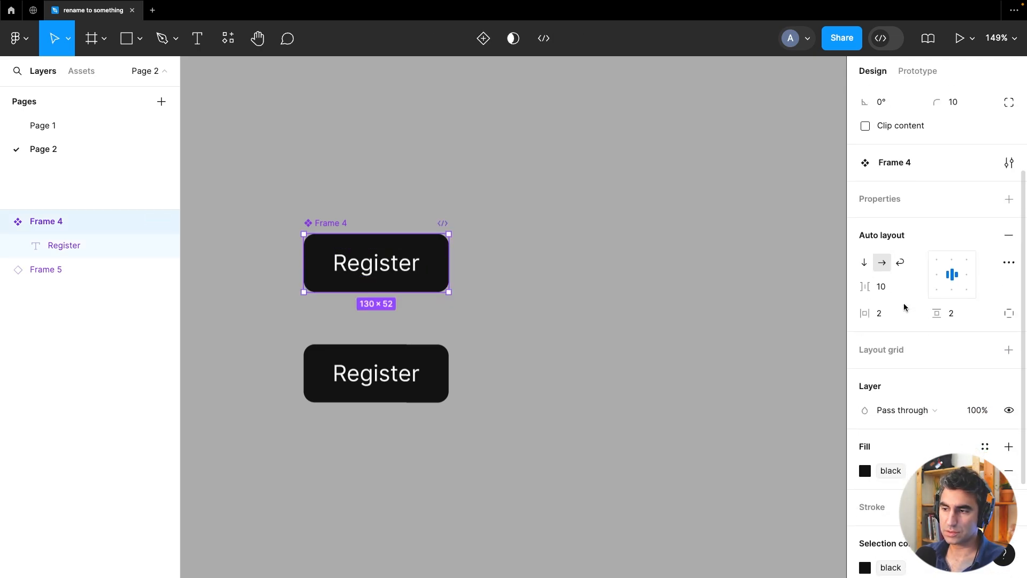
pyautogui.scroll(-3, 904, 309)
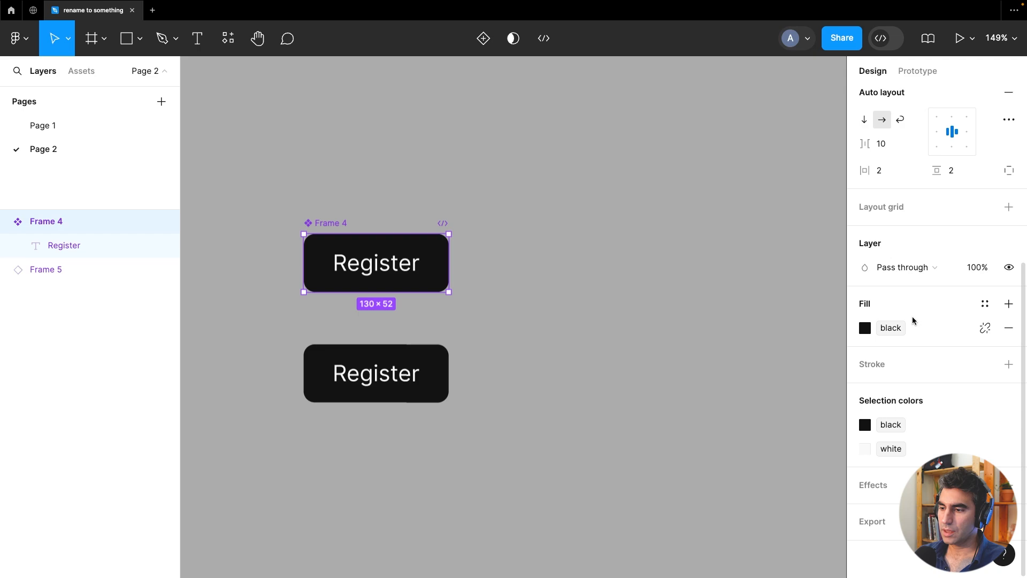
pyautogui.scroll(6, 912, 320)
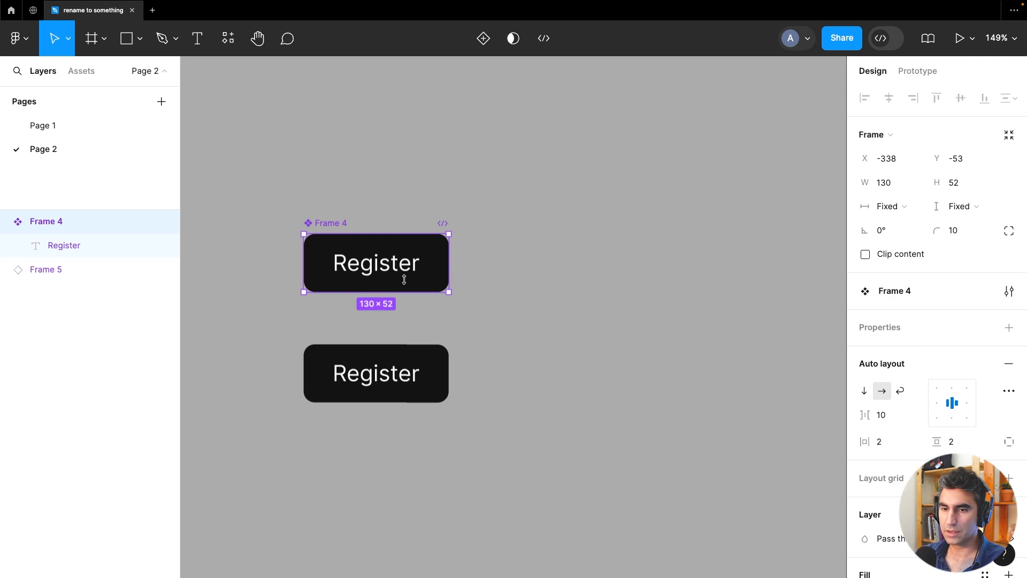
pyautogui.doubleClick(385, 271)
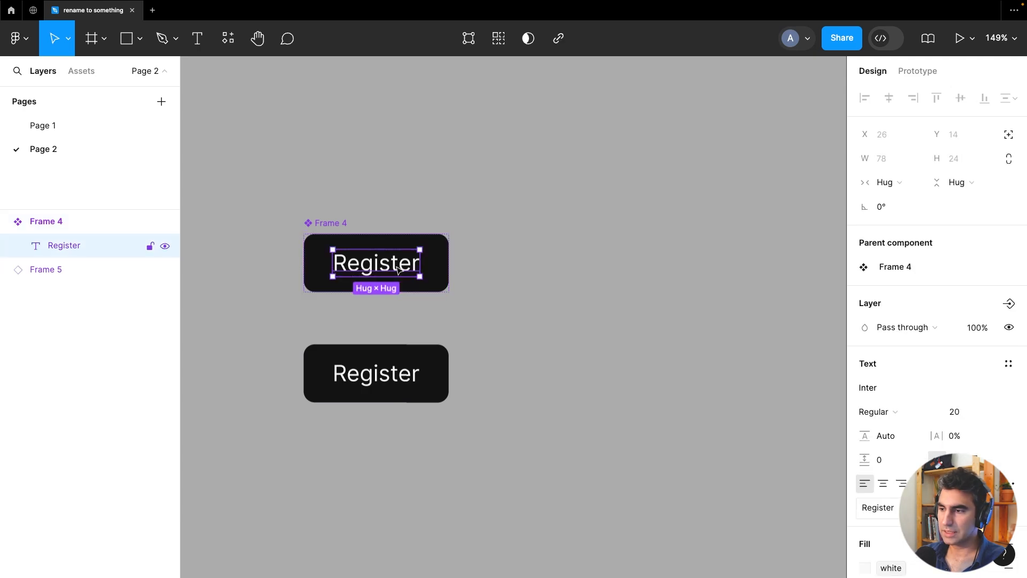
pyautogui.scroll(-5, 941, 363)
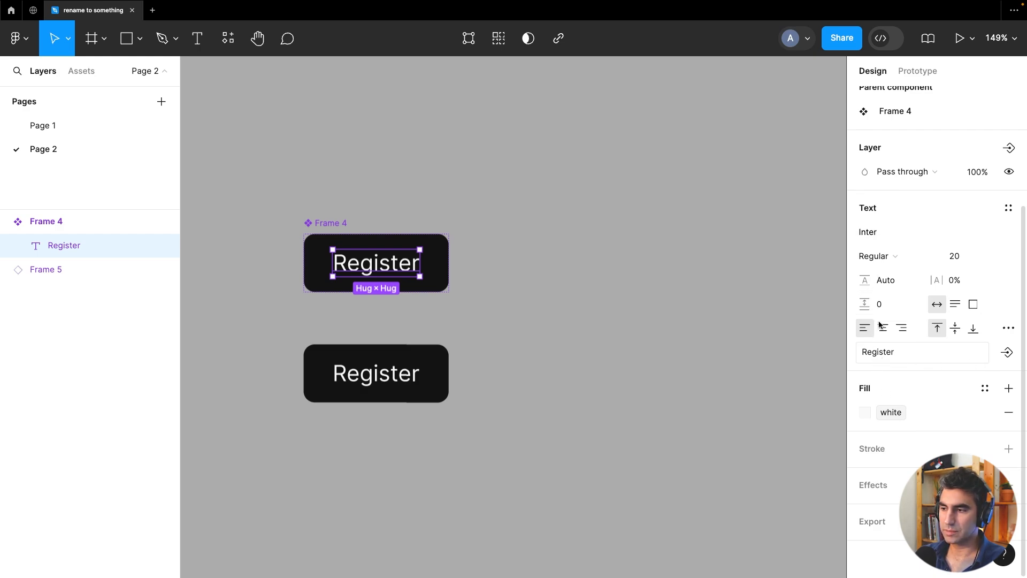
pyautogui.scroll(4, 926, 347)
pyautogui.scroll(1, 922, 278)
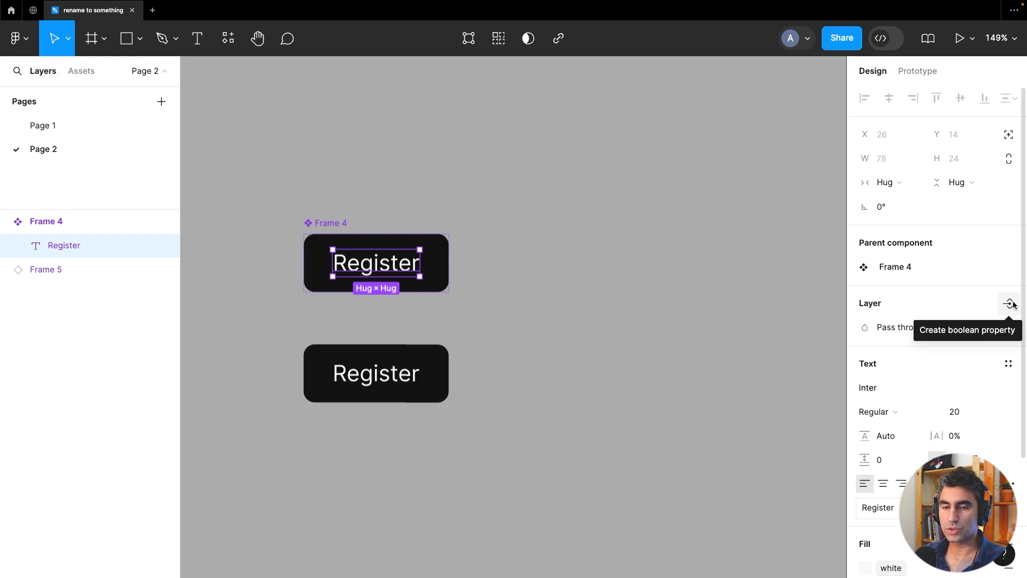
# Start a text property for the main component's Register text and name it label
pyautogui.scroll(-3, 1012, 304)
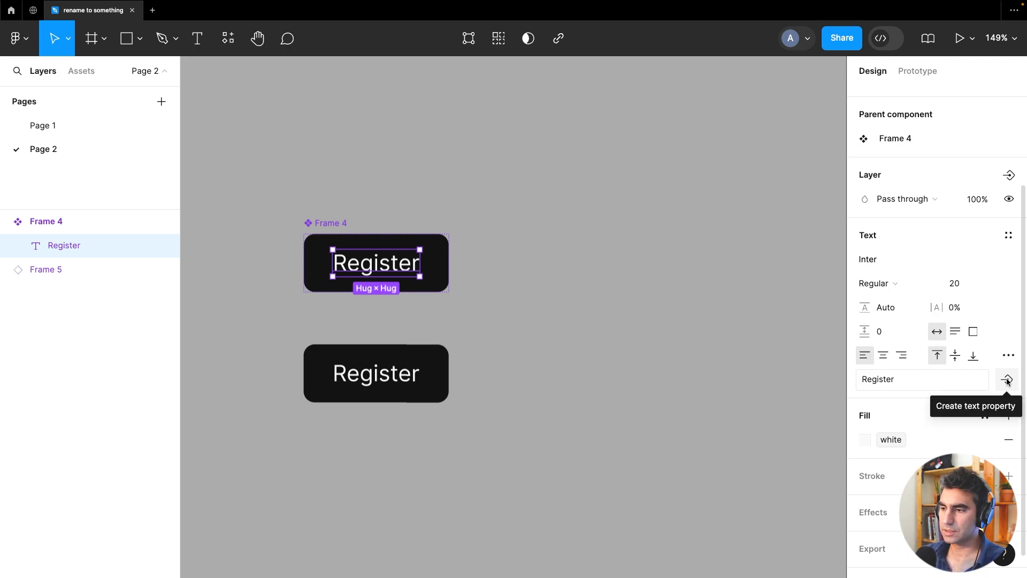
pyautogui.click(1007, 381)
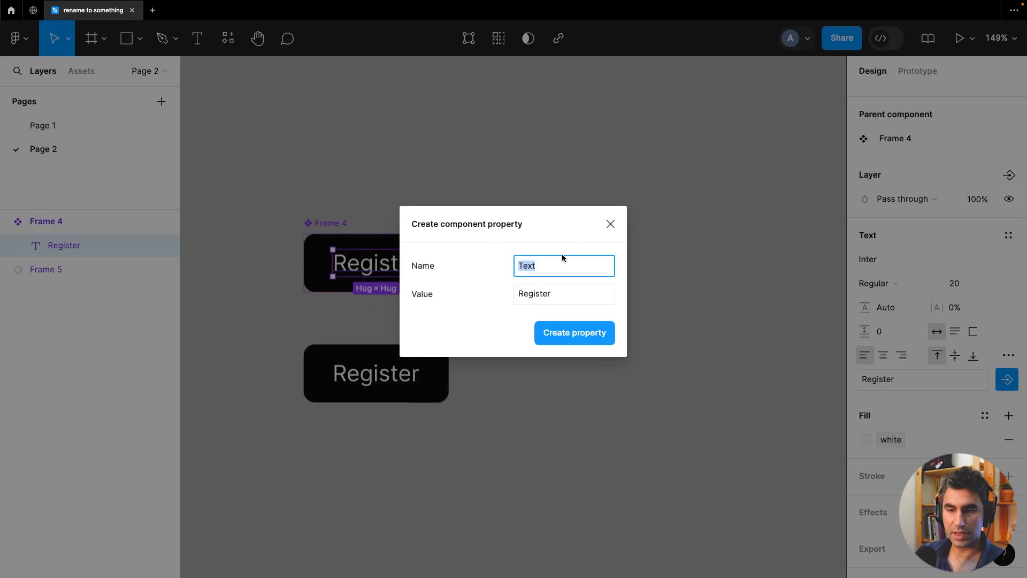
pyautogui.write('label')
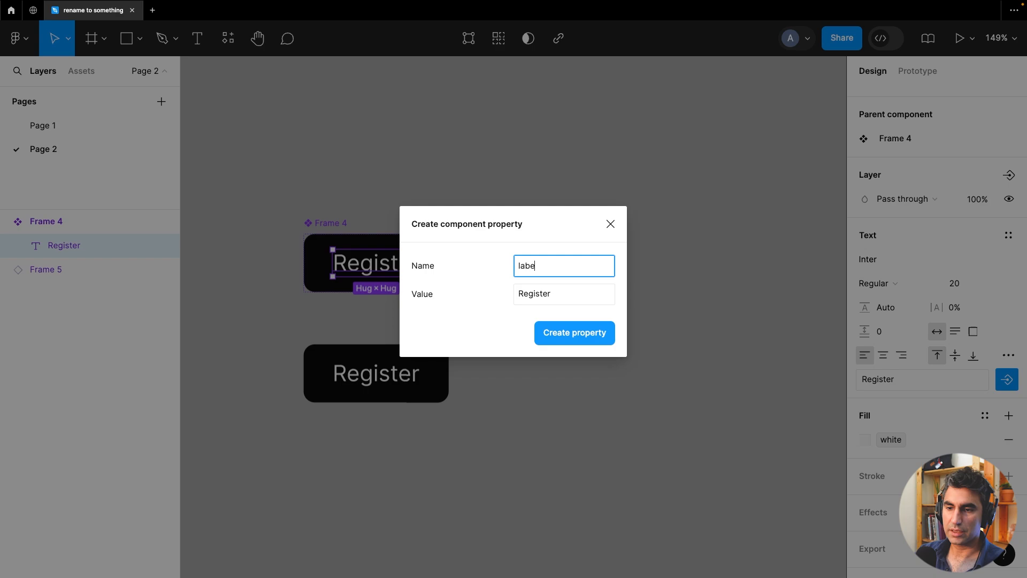
pyautogui.click(558, 299)
pyautogui.write('But')
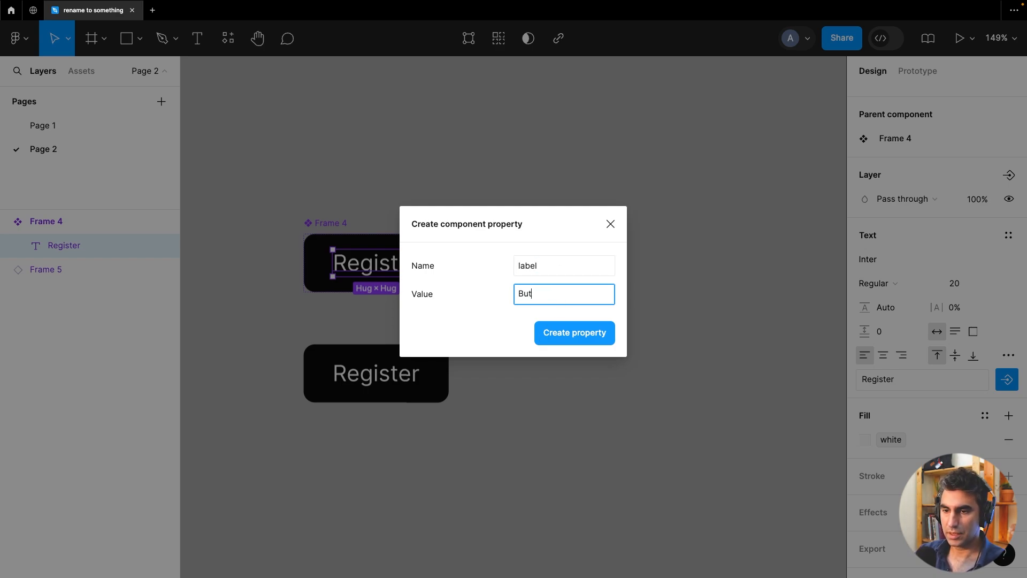
pyautogui.write('ton LAbel')
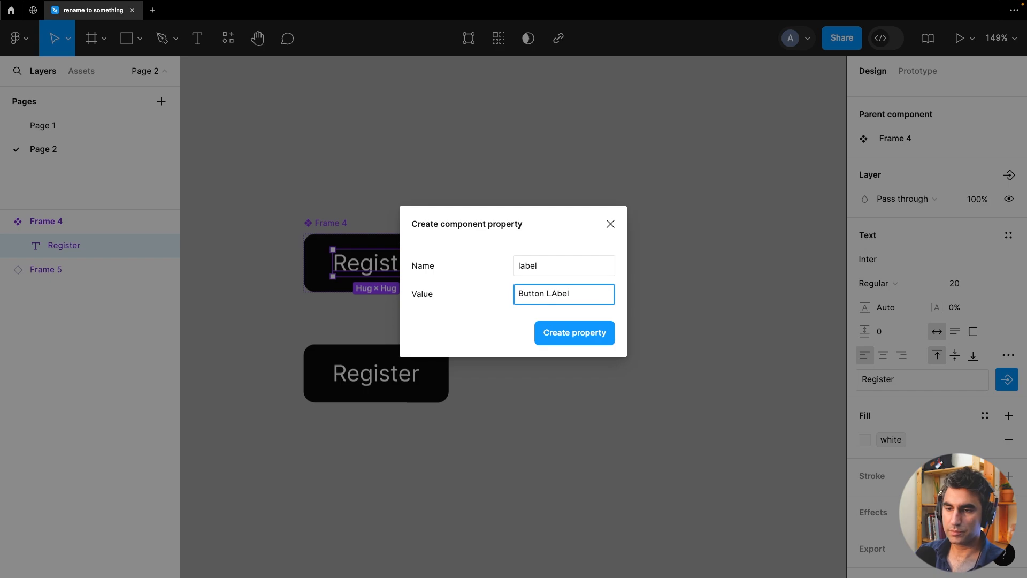
pyautogui.press('BackSpace')
pyautogui.press('BackSpace')
pyautogui.press('BackSpace')
pyautogui.press('BackSpace')
pyautogui.press('BackSpace')
pyautogui.press('BackSpace')
pyautogui.press('BackSpace')
pyautogui.press('BackSpace')
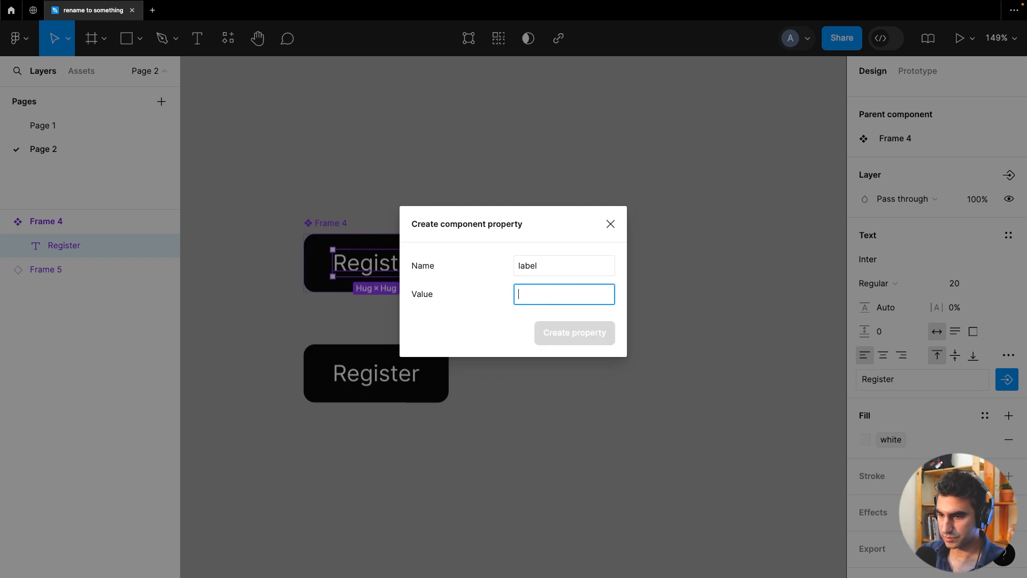
# Set the text property's value to Label and create the property
pyautogui.write('Laa')
pyautogui.write('el')
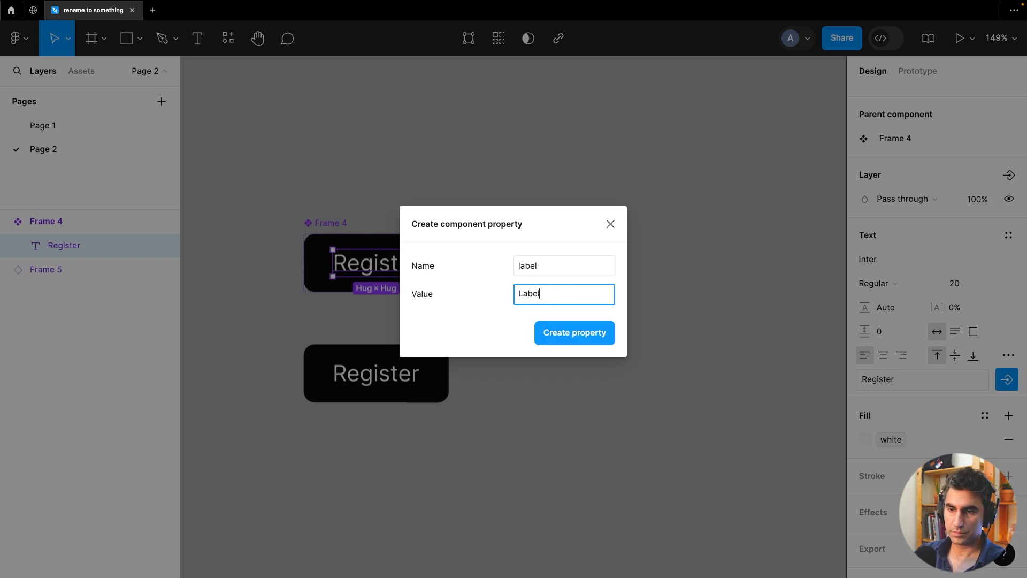
pyautogui.click(577, 326)
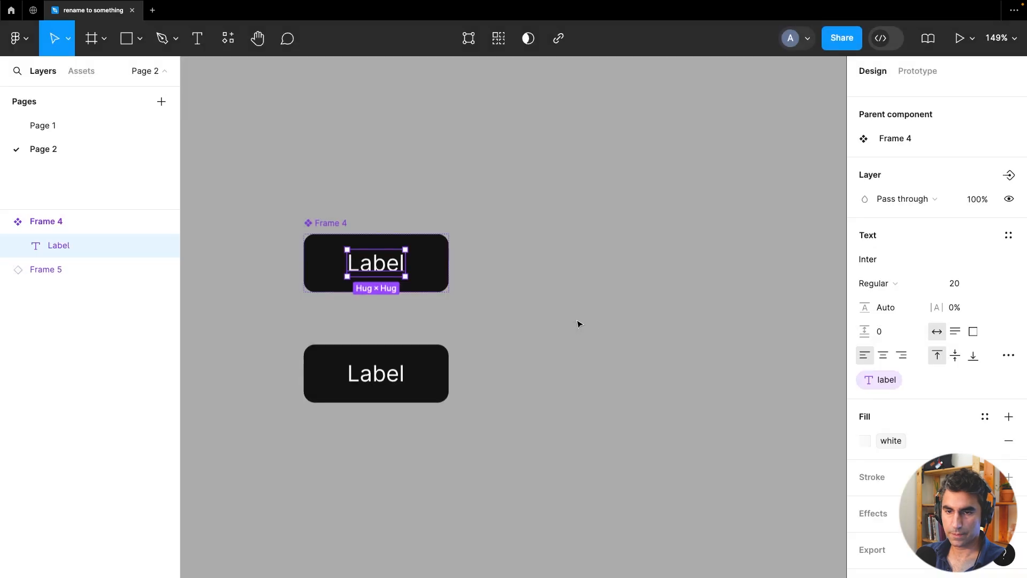
pyautogui.click(543, 324)
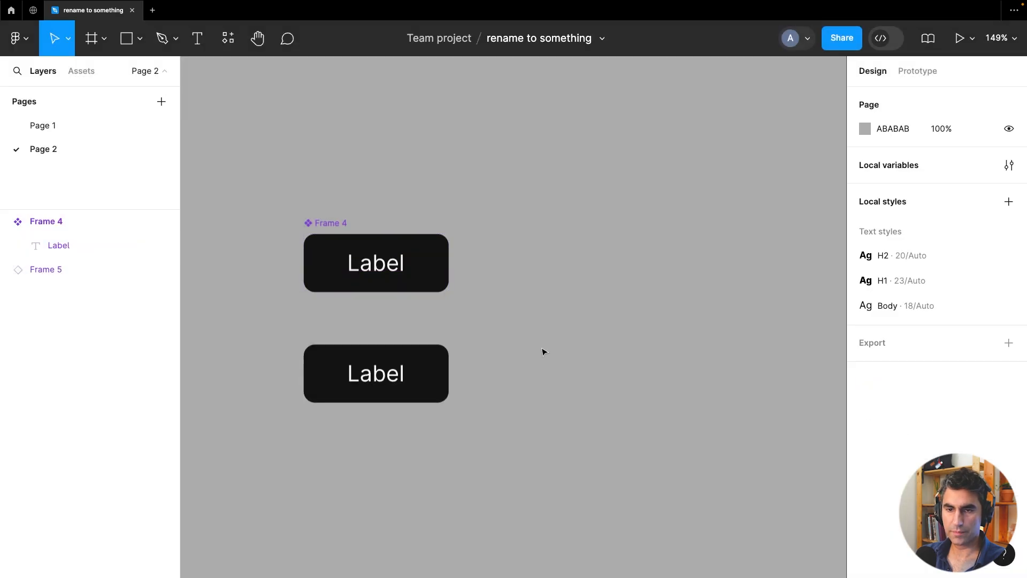
# Set the label property of the instance below the main component to Register
pyautogui.click(361, 357)
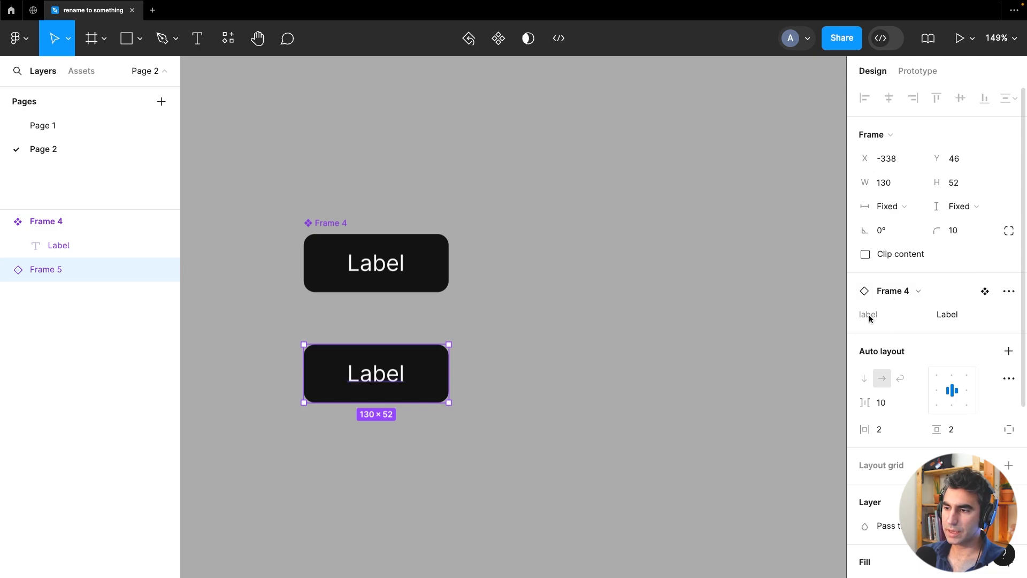
pyautogui.click(956, 316)
pyautogui.press('BackSpace')
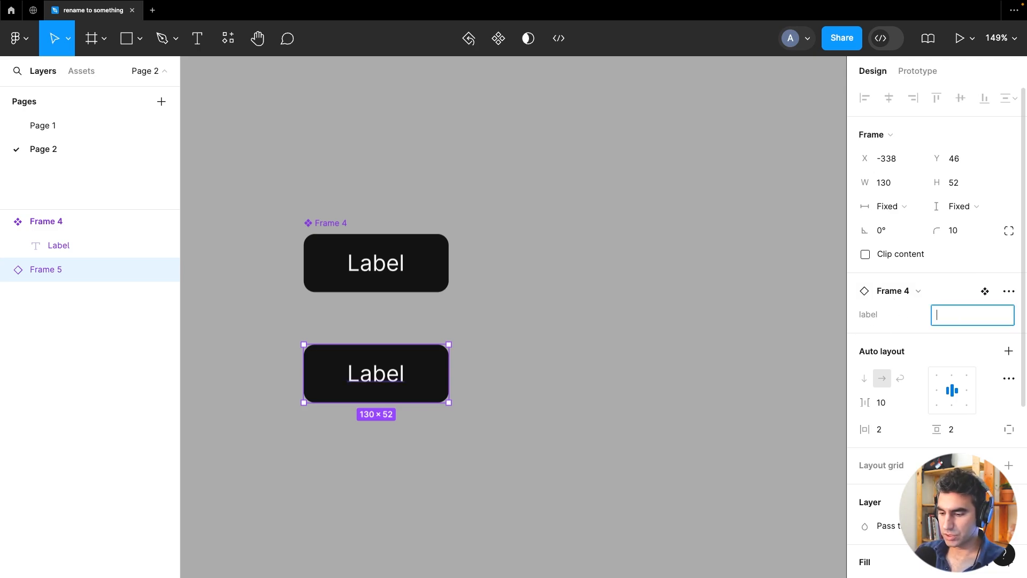
pyautogui.write('Regis')
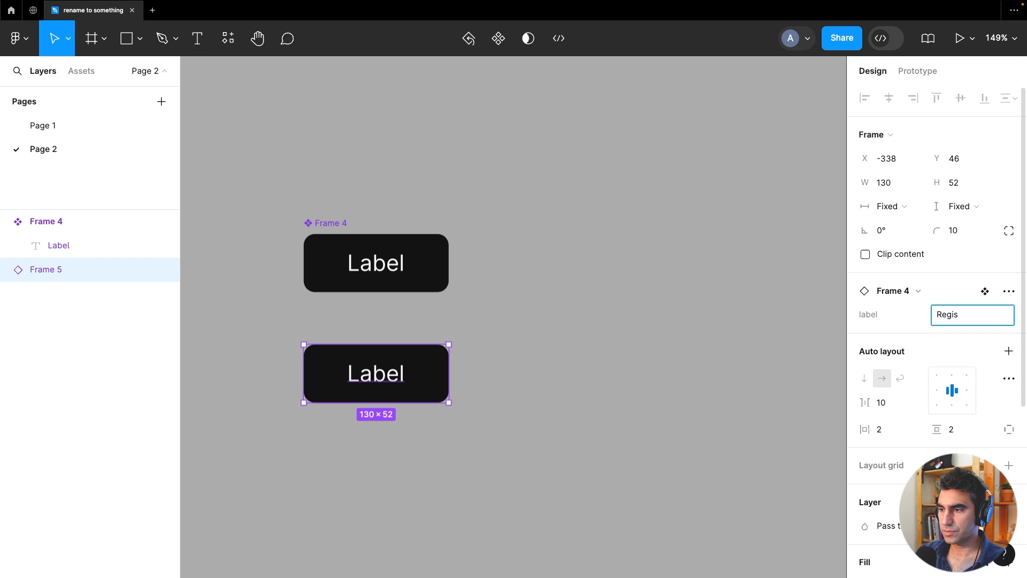
pyautogui.write('ter')
pyautogui.press('Return')
pyautogui.click(554, 337)
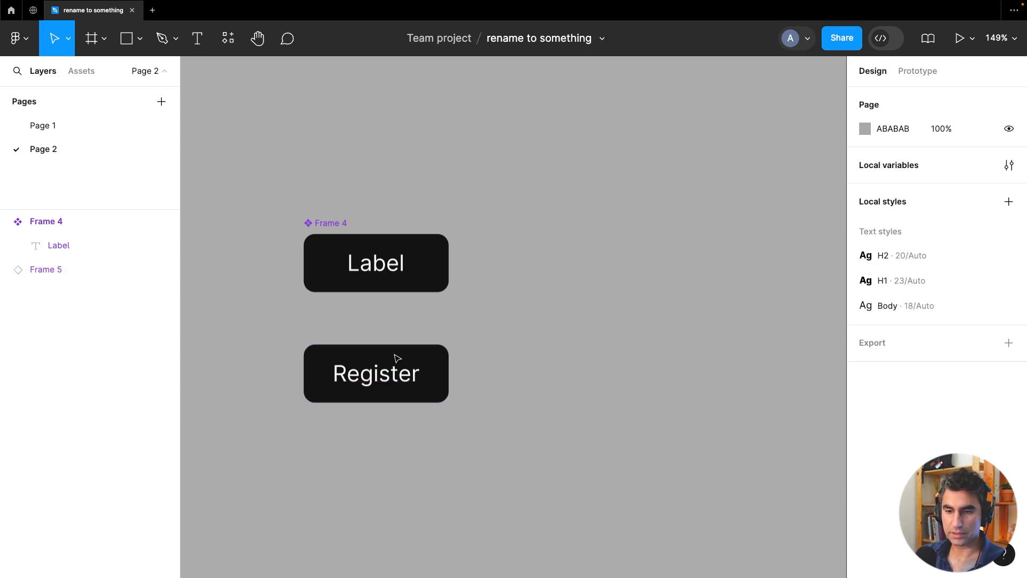
# Duplicate the Register instance to its right and set the copy's label property to Cancel
pyautogui.click(337, 350)
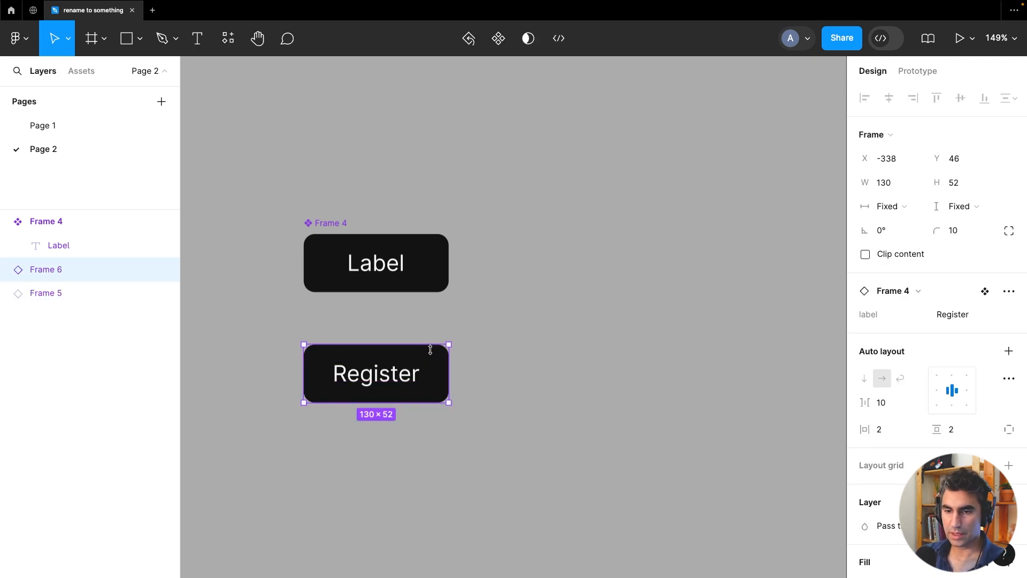
pyautogui.moveTo(431, 360); pyautogui.dragTo(560, 376)
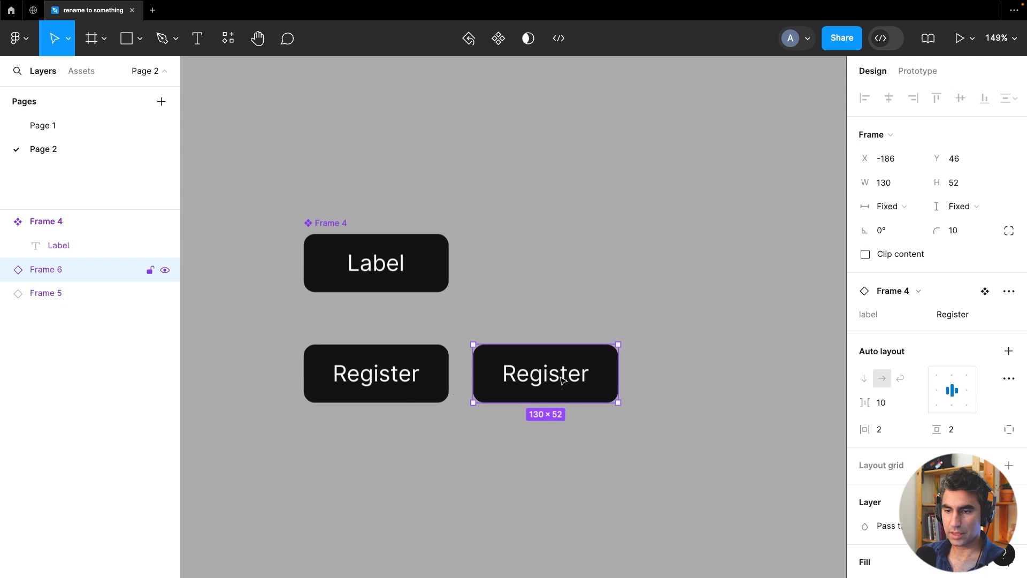
pyautogui.click(952, 321)
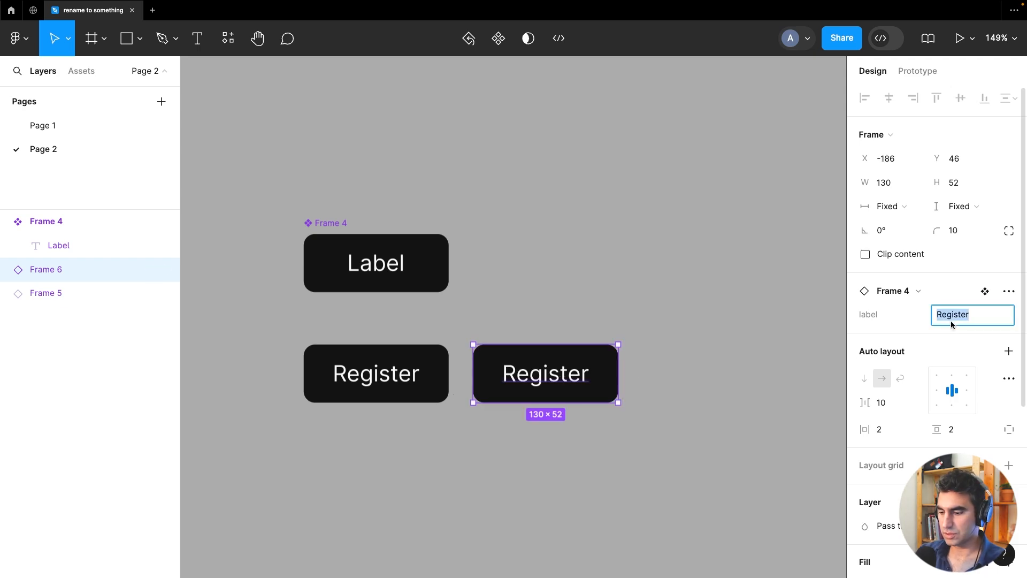
pyautogui.write('Cancel')
pyautogui.press('Return')
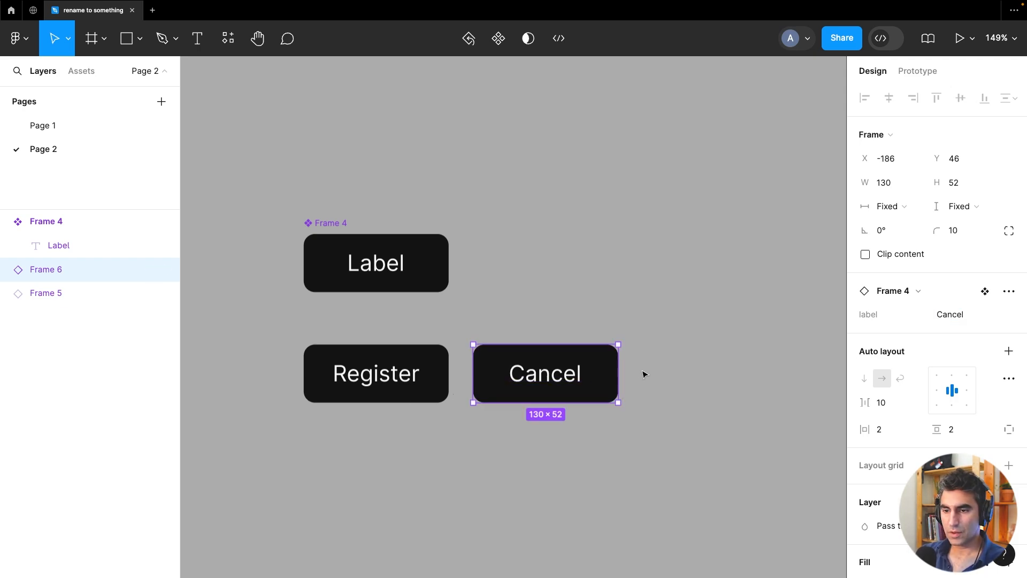
pyautogui.press('Escape')
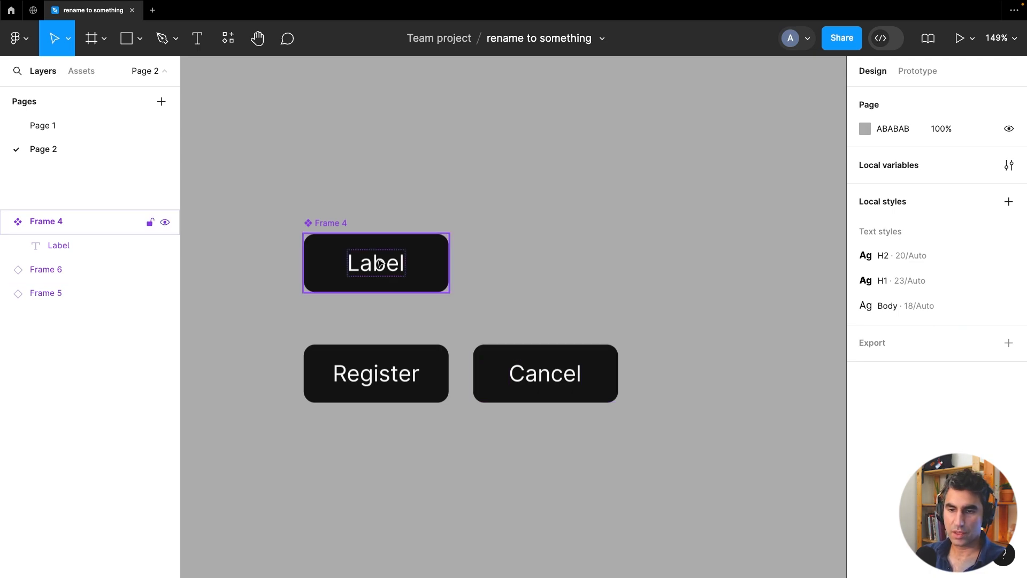
pyautogui.click(418, 276)
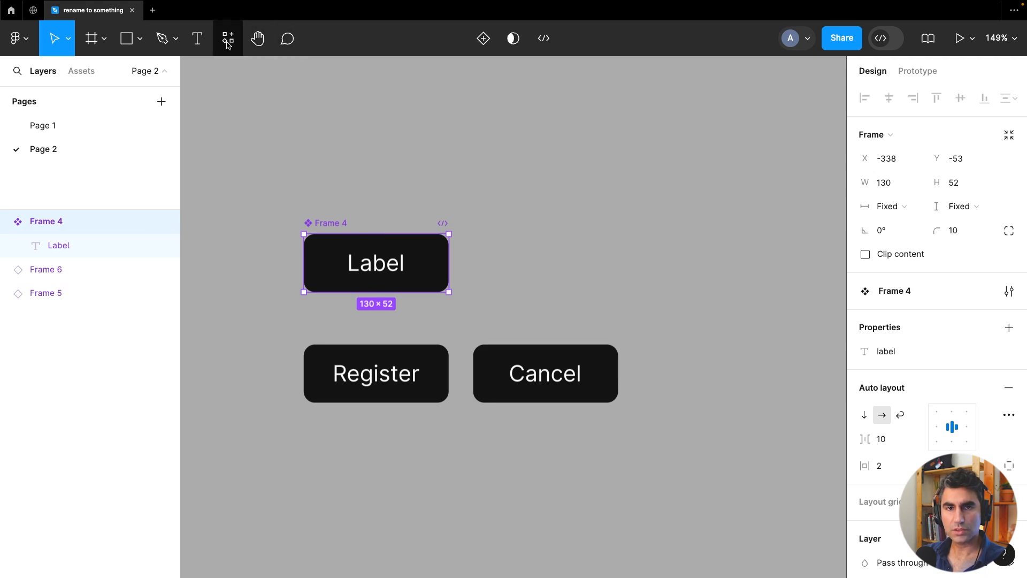
pyautogui.click(132, 42)
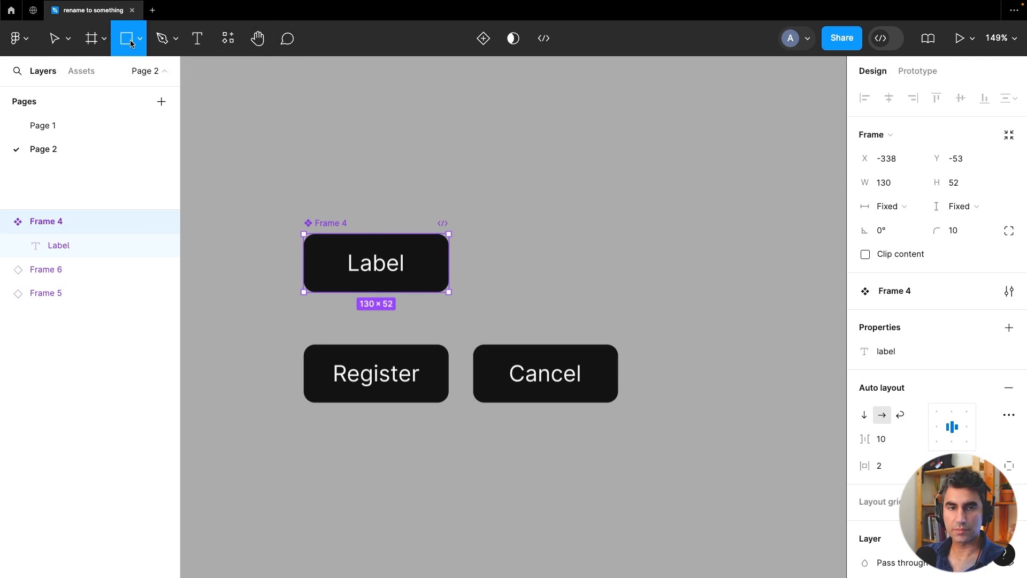
pyautogui.press('Escape')
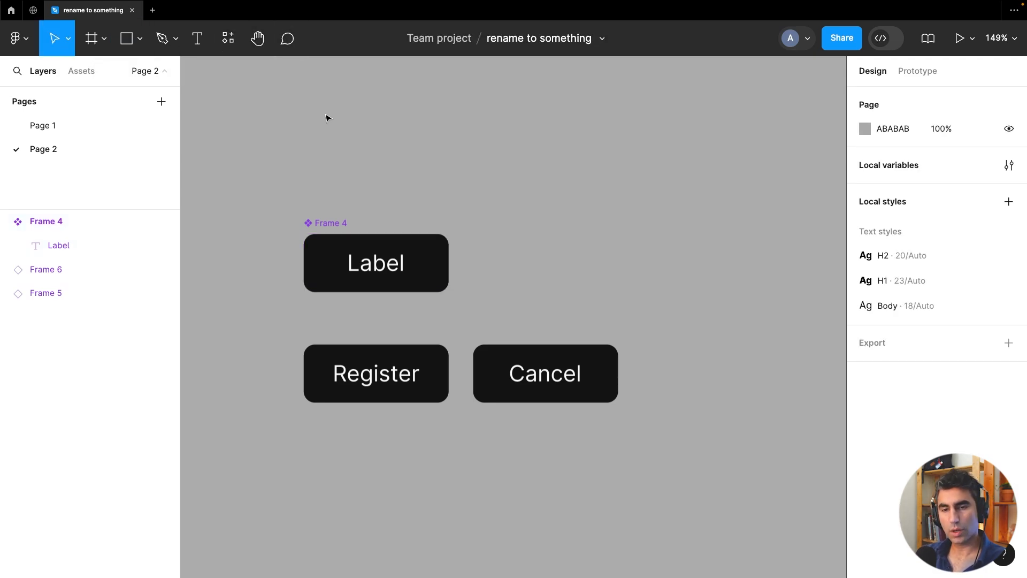
# Draw a circle about 26 × 26 to the right of the main component and replace its fill with a stroke
pyautogui.click(396, 252)
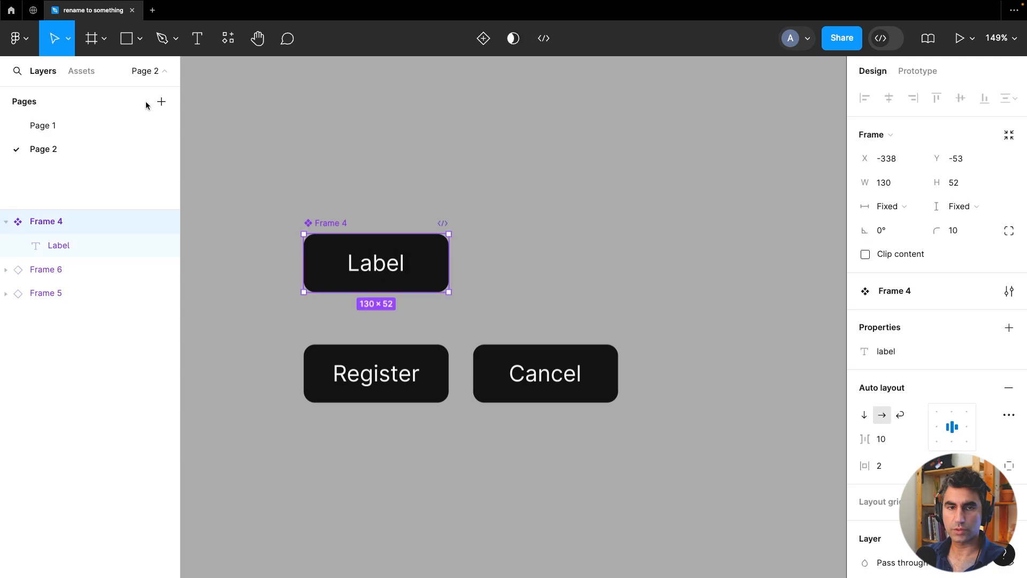
pyautogui.click(139, 41)
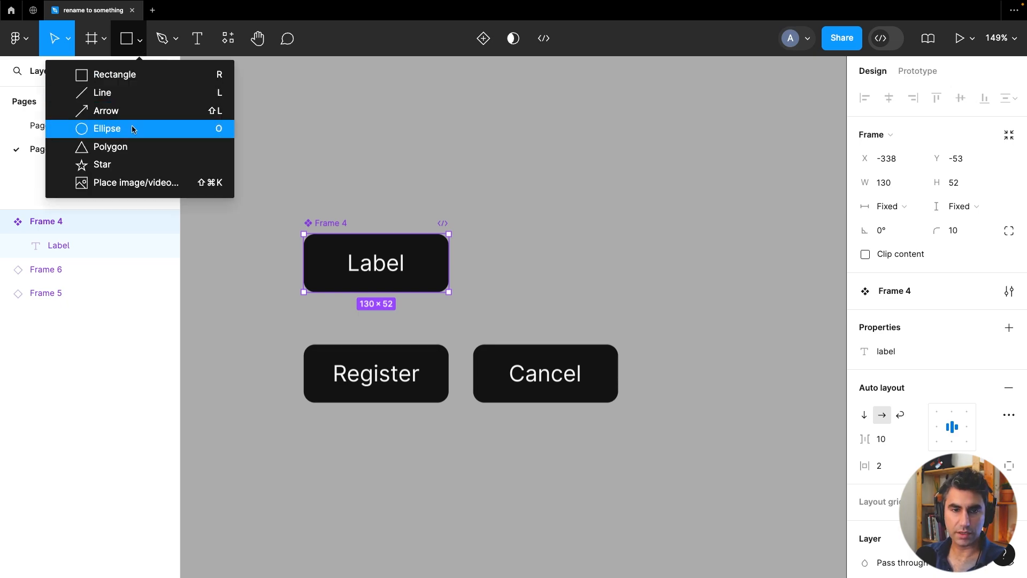
pyautogui.click(133, 130)
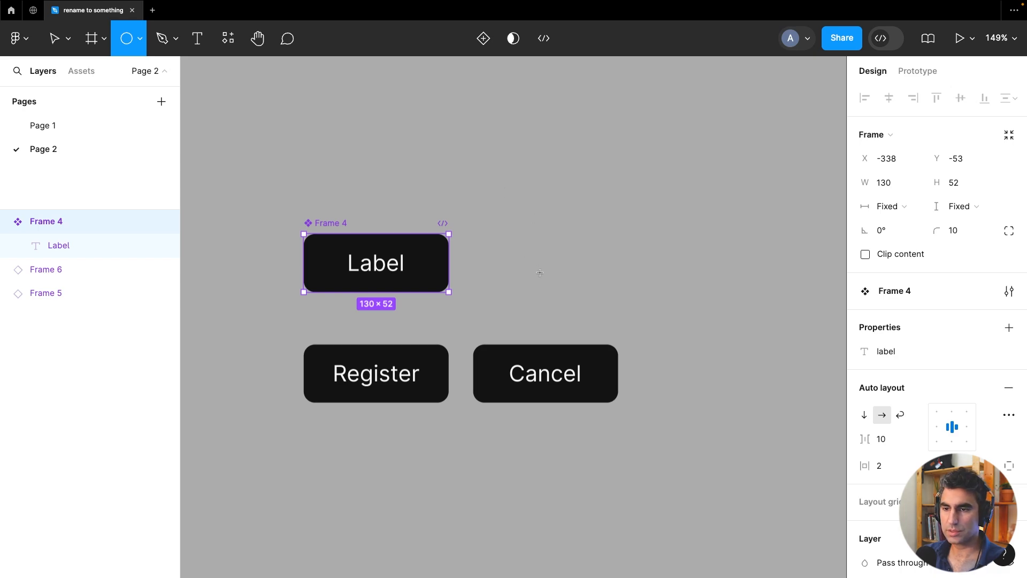
pyautogui.moveTo(520, 246); pyautogui.dragTo(549, 276)
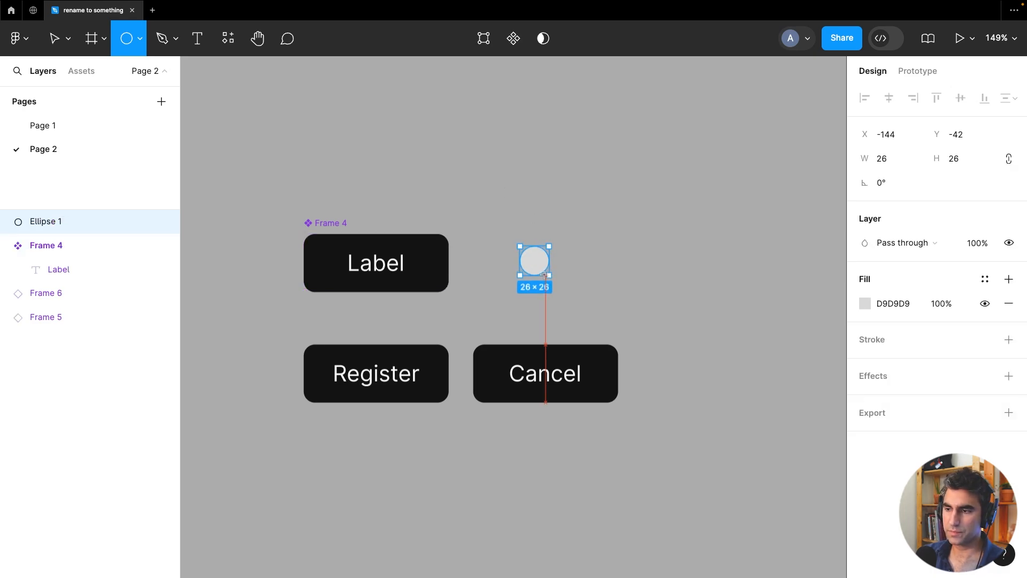
pyautogui.click(1008, 303)
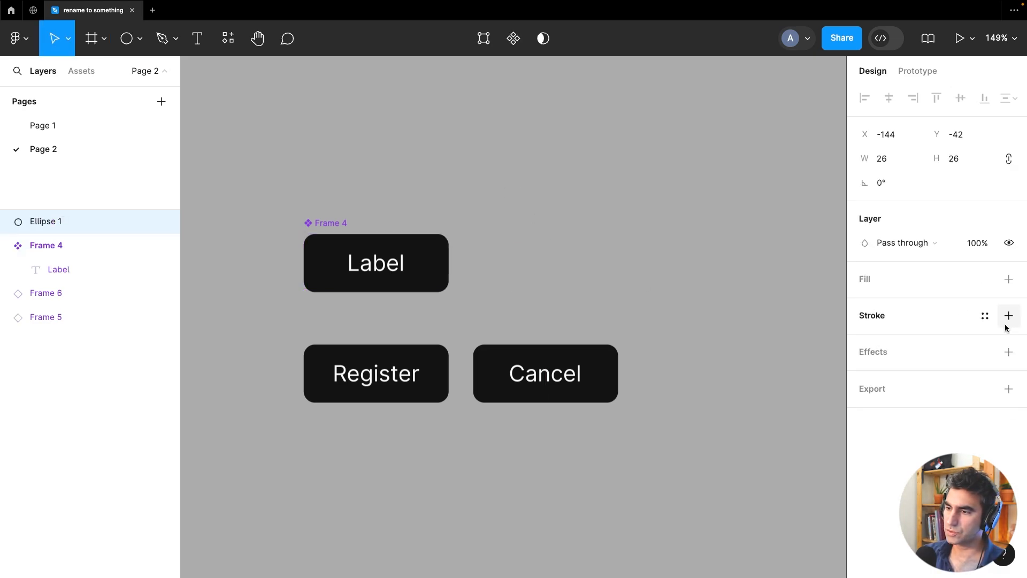
pyautogui.click(1005, 326)
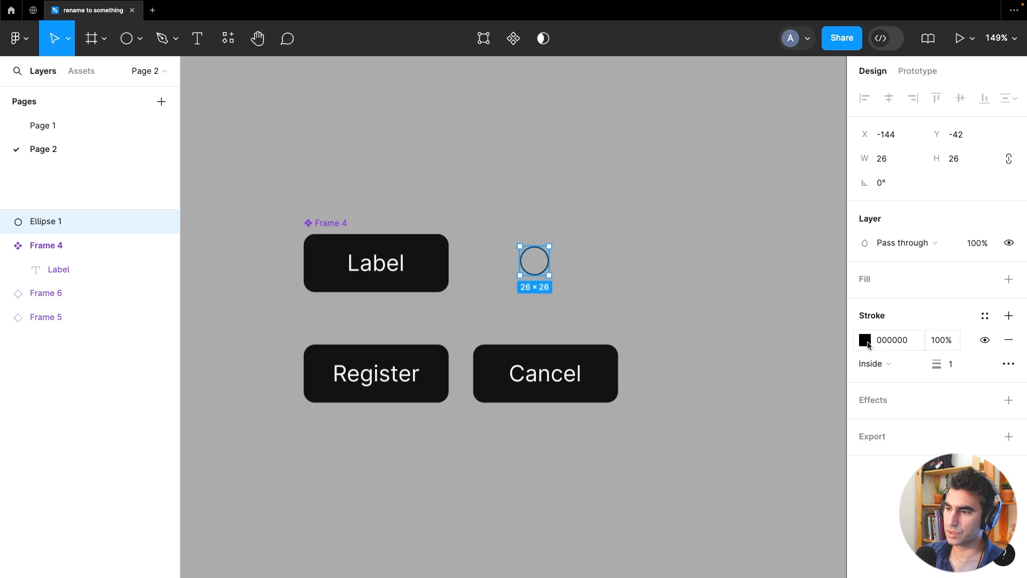
# Apply the white library colour to the circle's stroke and set its thickness to 3
pyautogui.click(868, 344)
pyautogui.click(752, 145)
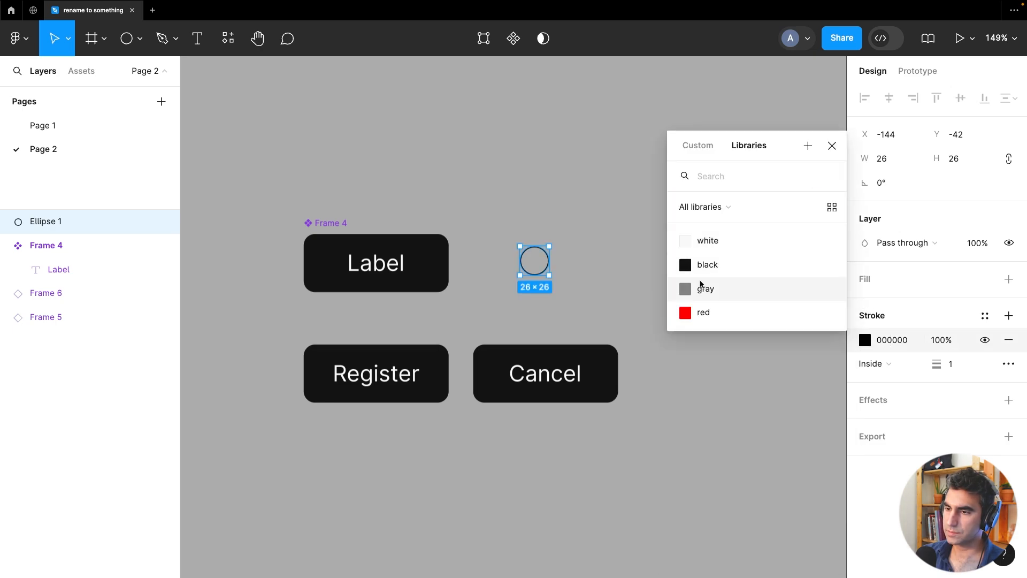
pyautogui.click(711, 240)
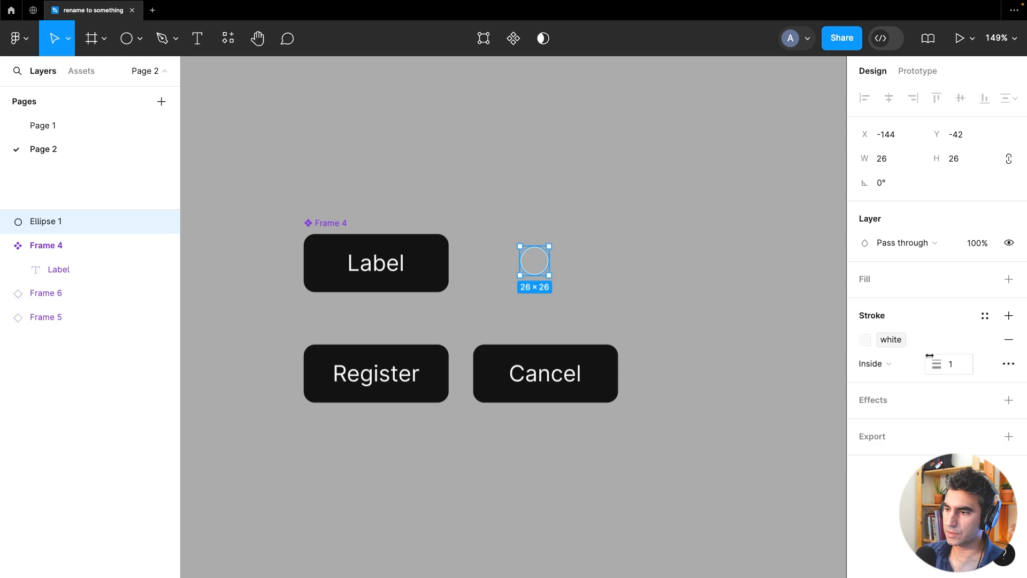
pyautogui.click(956, 357)
pyautogui.write('3')
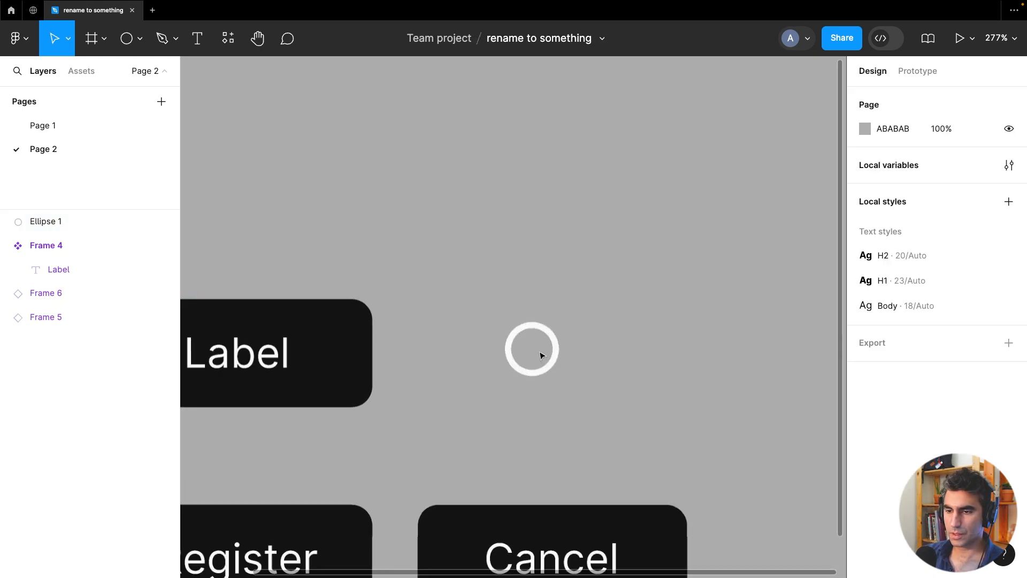
# Open the circle for editing its vector points
pyautogui.scroll(3, 541, 355)
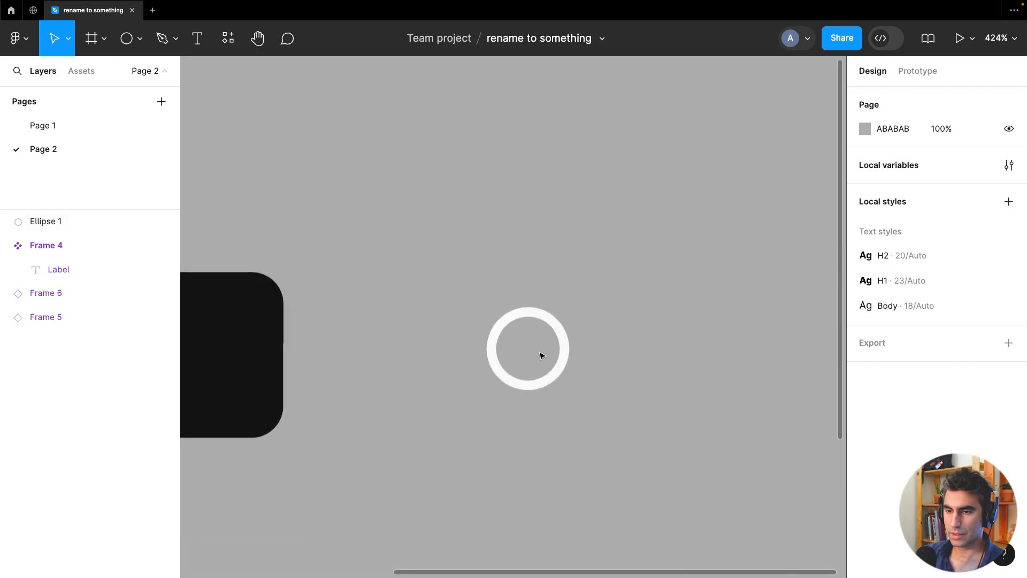
pyautogui.doubleClick(556, 329)
pyautogui.press('Escape')
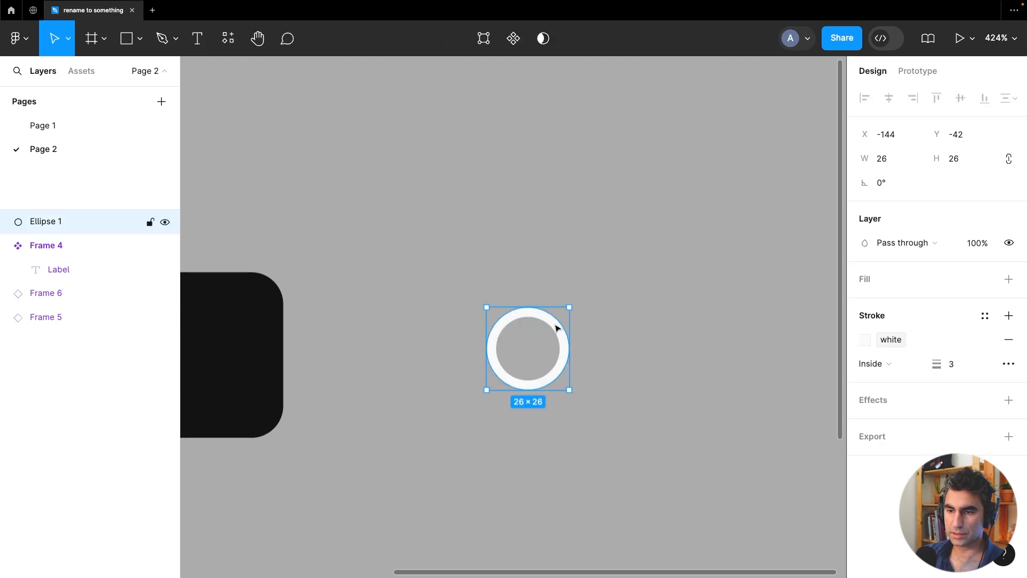
pyautogui.doubleClick(563, 354)
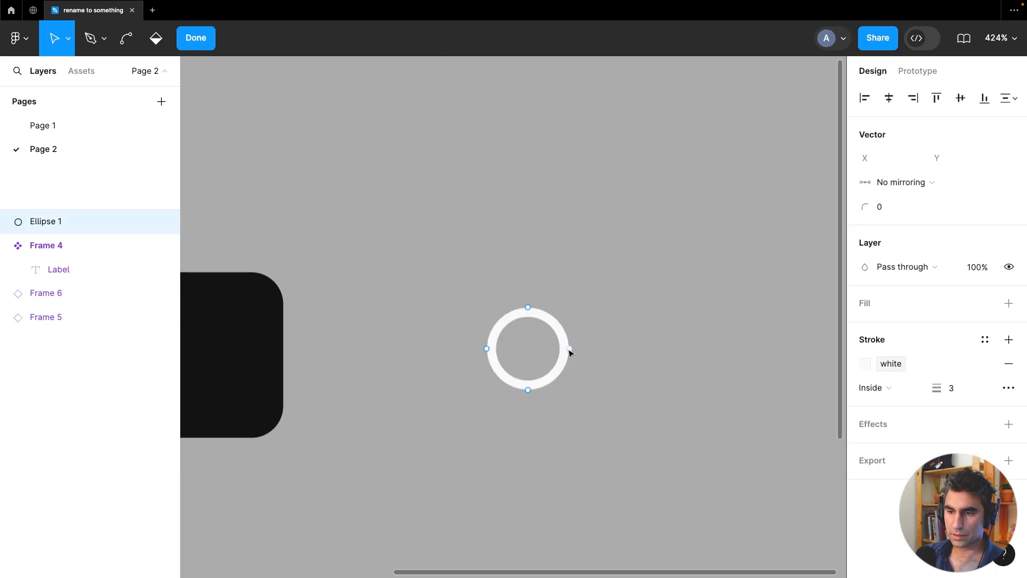
# Try to pull the circle's rightmost anchor point inward, and undo the move
pyautogui.click(570, 349)
pyautogui.moveTo(569, 350); pyautogui.dragTo(546, 355)
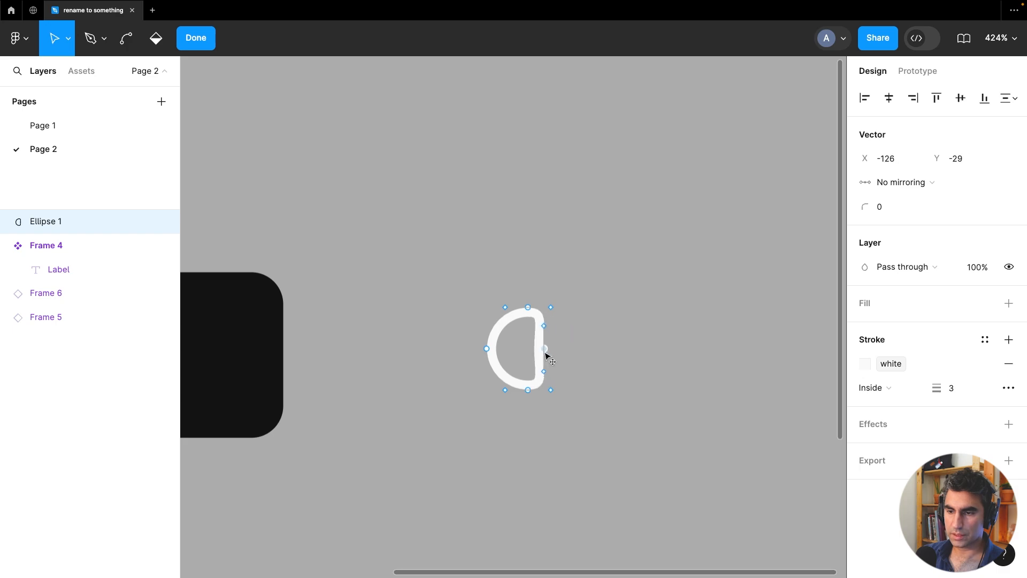
pyautogui.press('ctrl')
pyautogui.hotkey('ctrl', 'z')
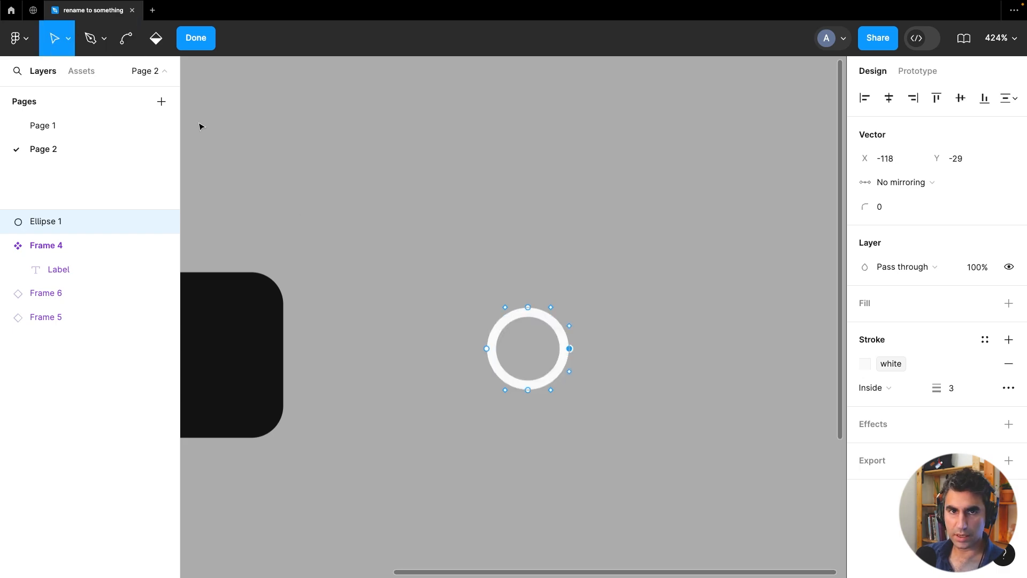
# Add a point on the circle's lower-right arc with the Pen tool and delete it to leave an open ring
pyautogui.click(103, 40)
pyautogui.click(105, 74)
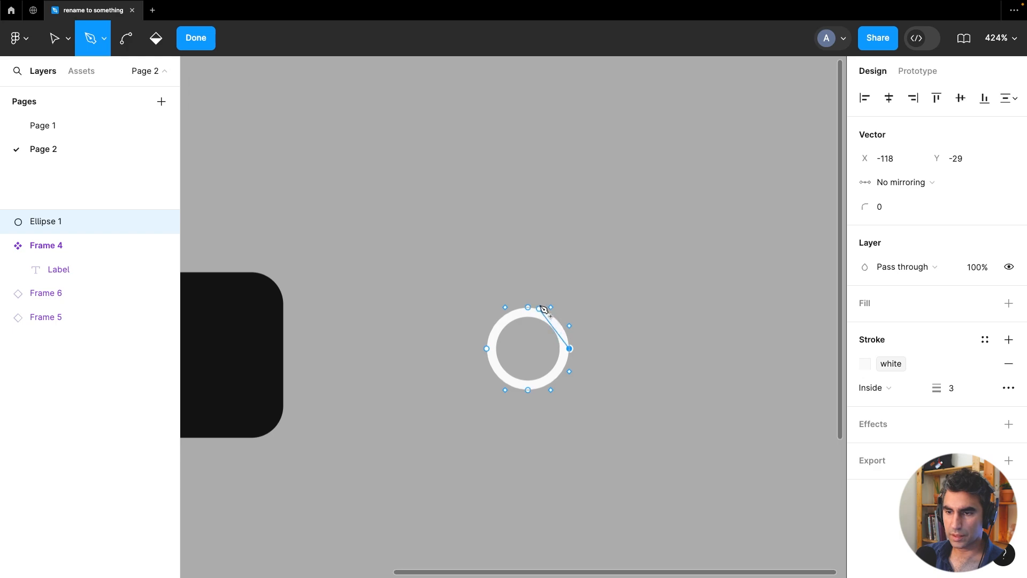
pyautogui.press('Escape')
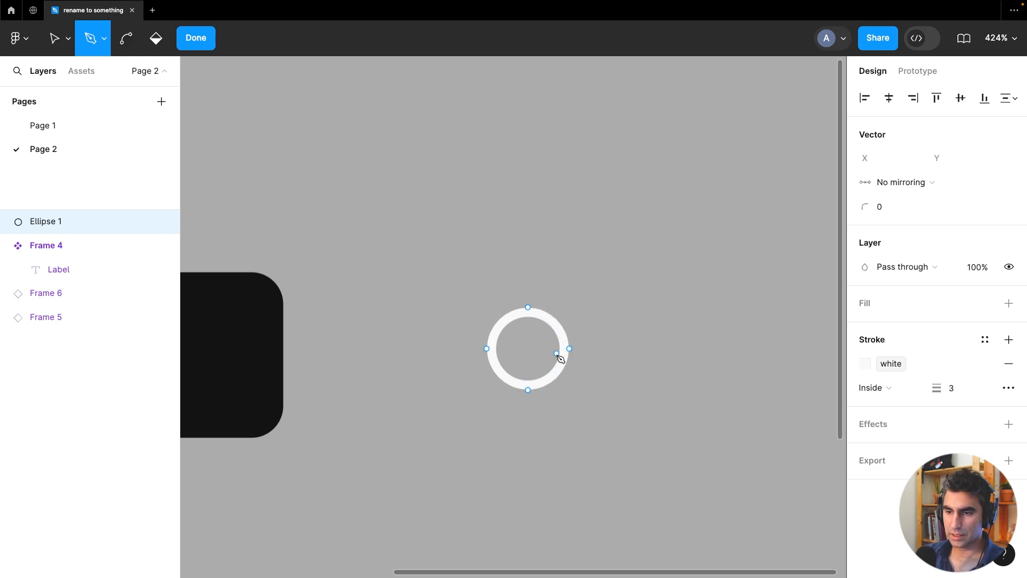
pyautogui.click(560, 380)
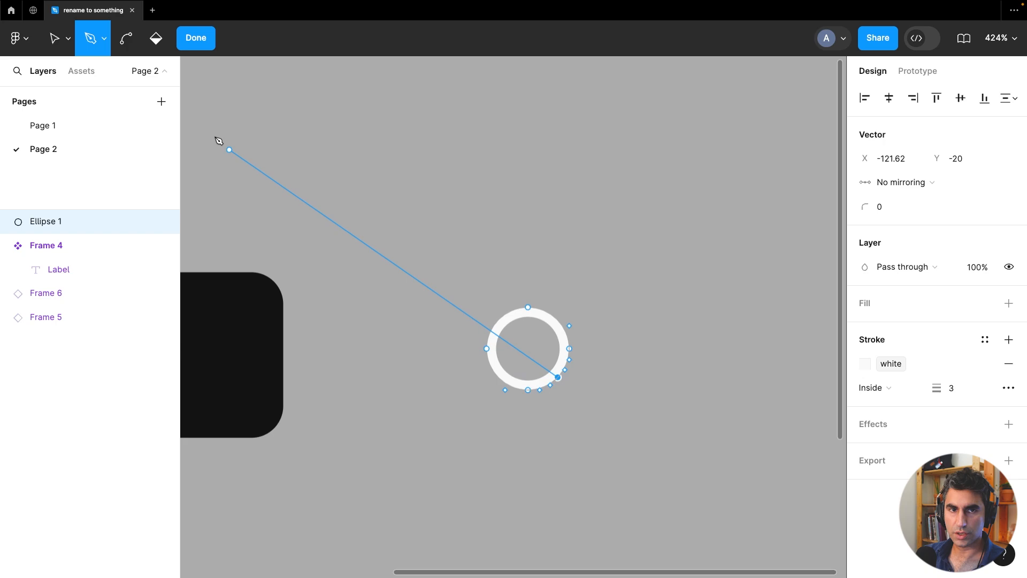
pyautogui.click(52, 41)
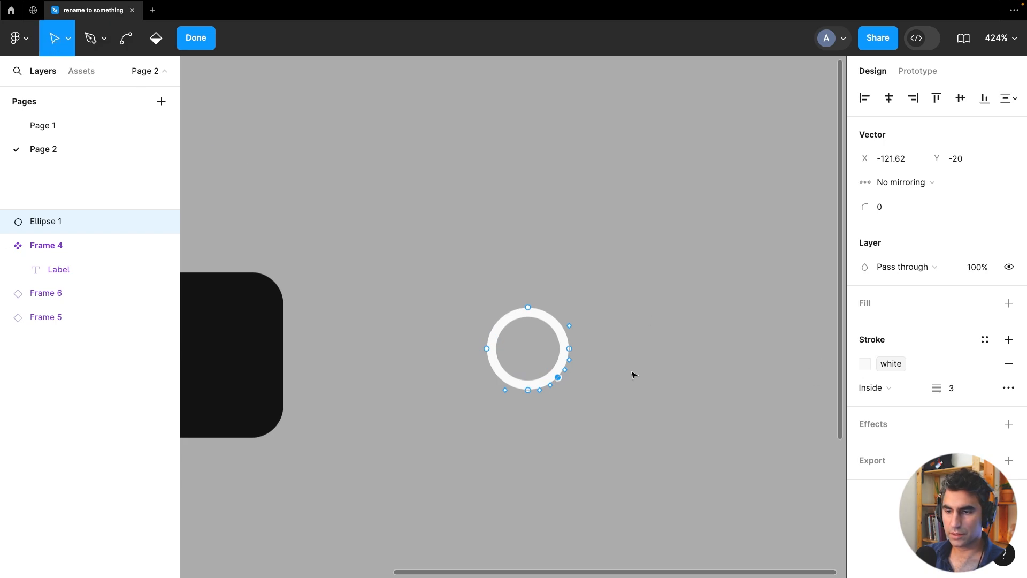
pyautogui.click(607, 379)
pyautogui.click(559, 378)
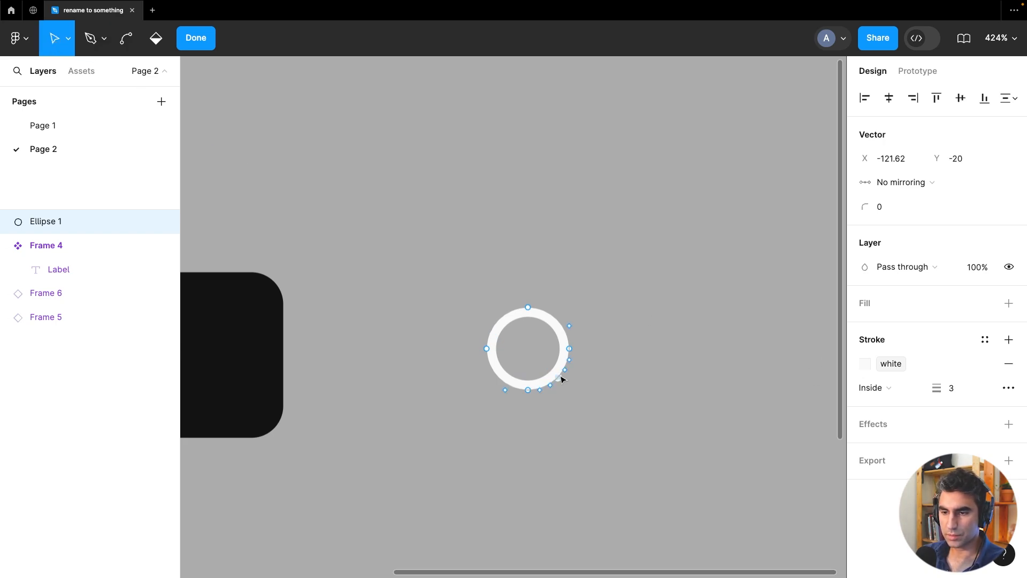
pyautogui.press('Delete')
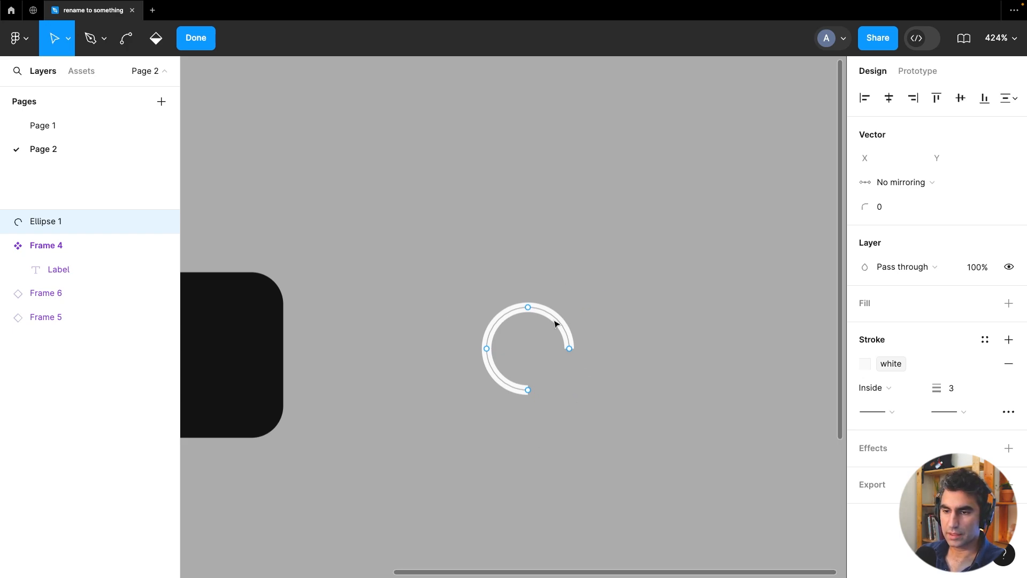
pyautogui.press('Escape')
pyautogui.press('Escape')
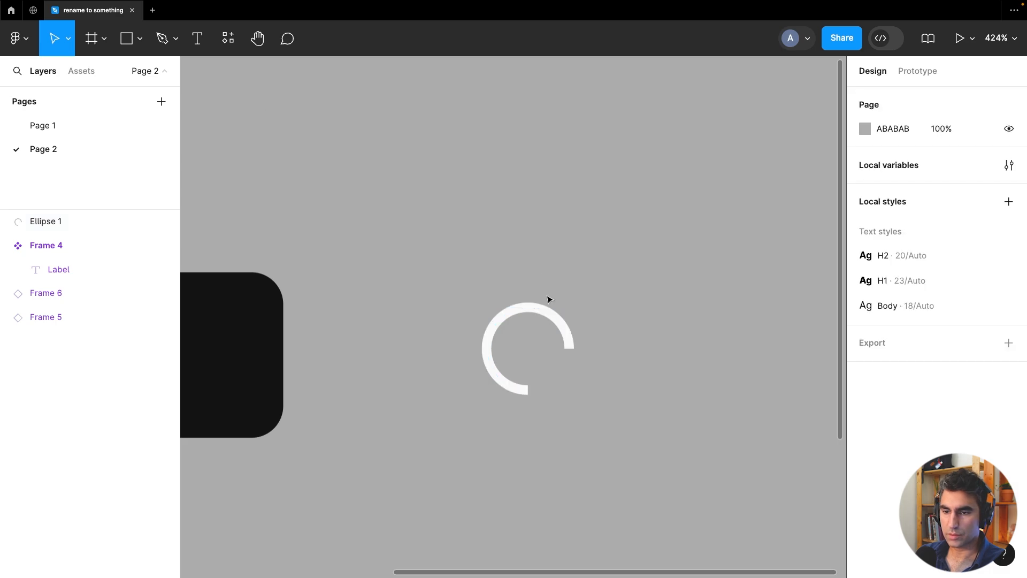
# Set the open ring's stroke alignment to Center
pyautogui.click(563, 314)
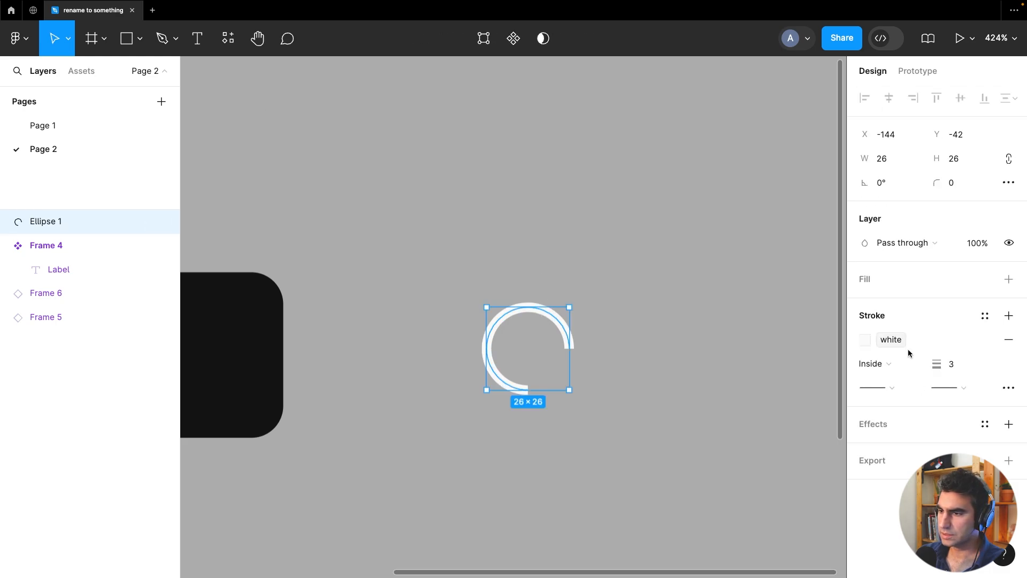
pyautogui.click(883, 363)
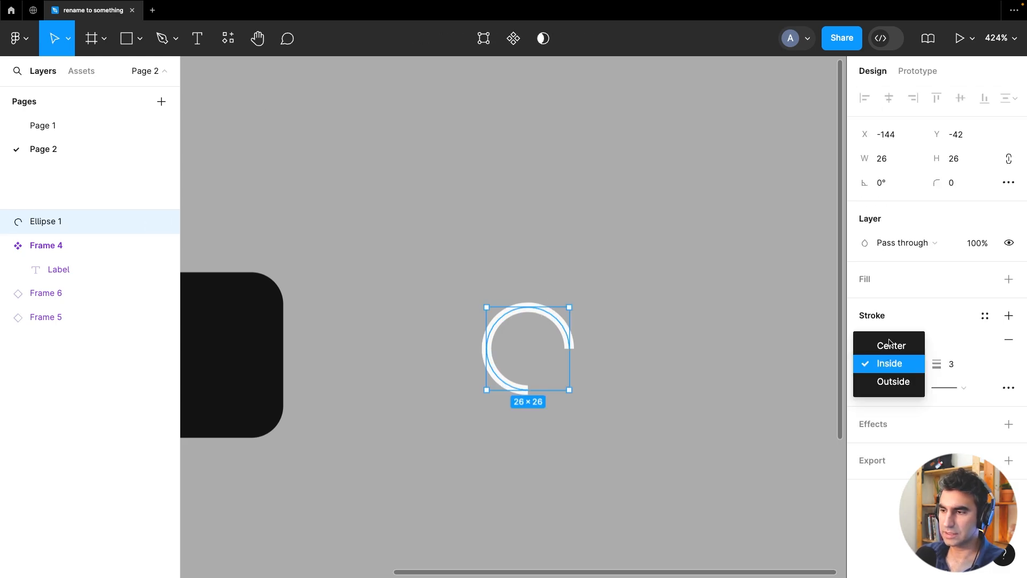
pyautogui.click(890, 345)
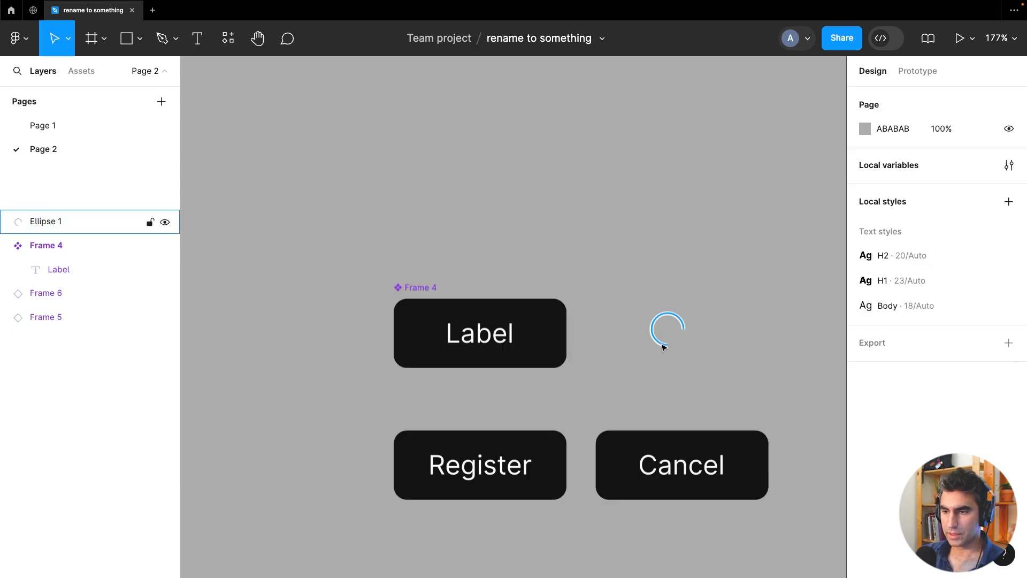
# Cut the open ring from the canvas and paste it inside the main button component
pyautogui.click(664, 346)
pyautogui.press('super+x')
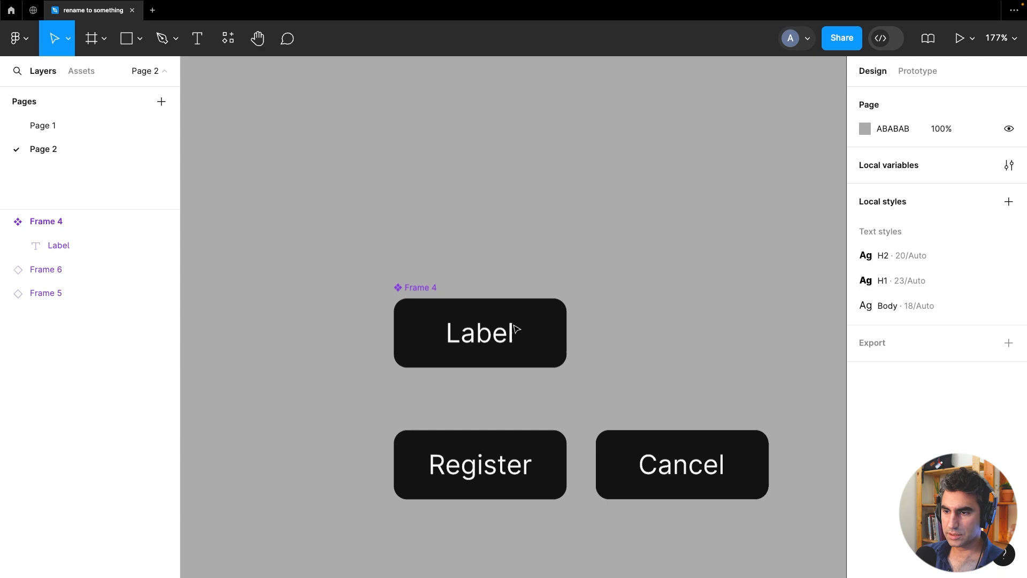
pyautogui.click(423, 334)
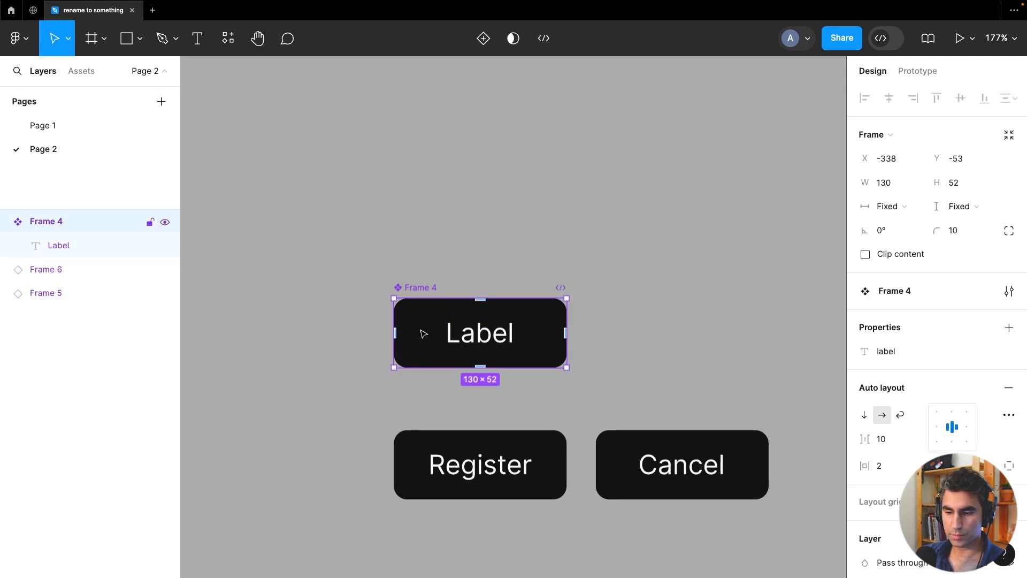
pyautogui.press('super+v')
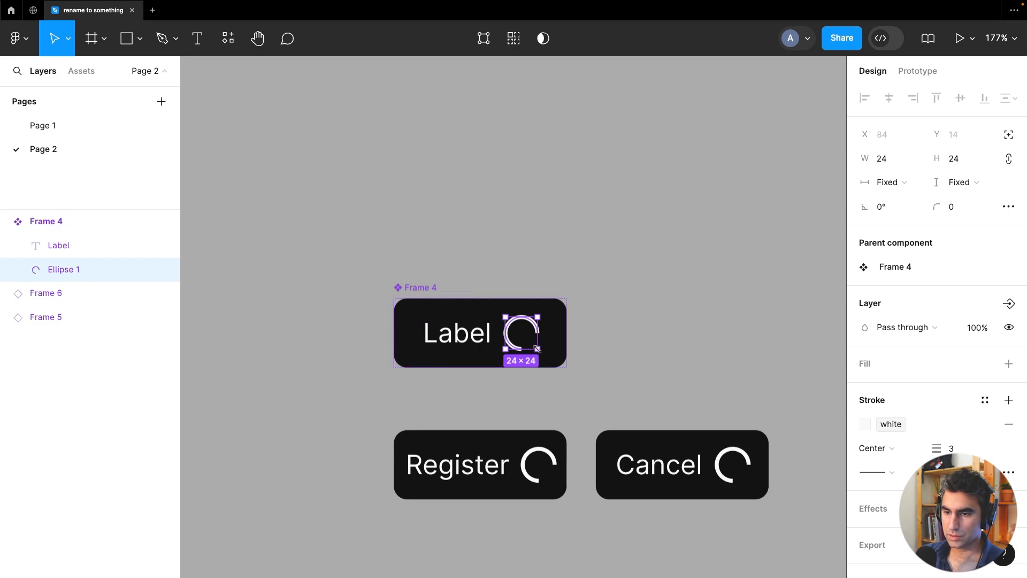
# Resize the ring in the main component to 18 × 18 and reorder it in front of the label text
pyautogui.click(890, 160)
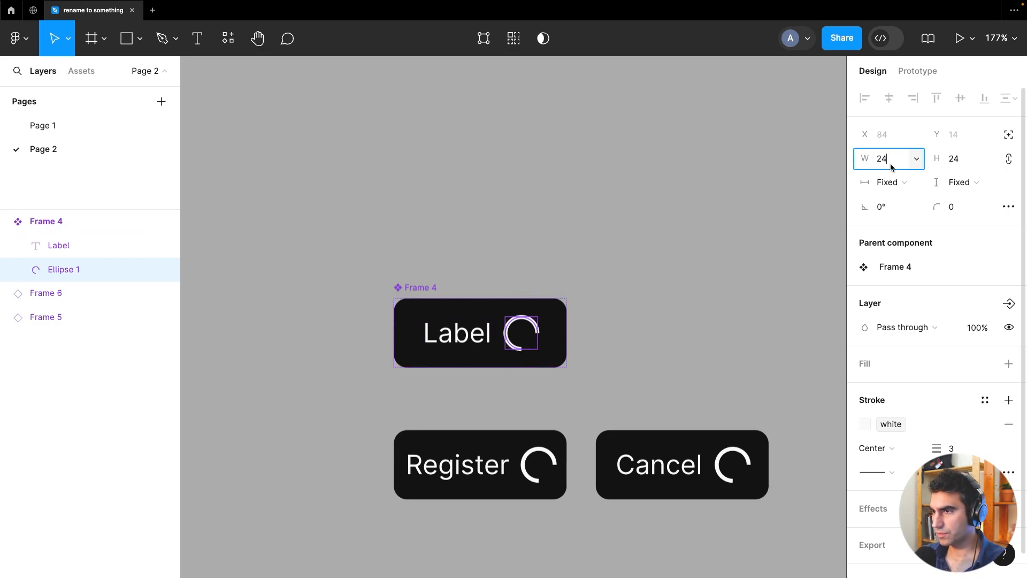
pyautogui.write('18')
pyautogui.press('Tab')
pyautogui.write('18')
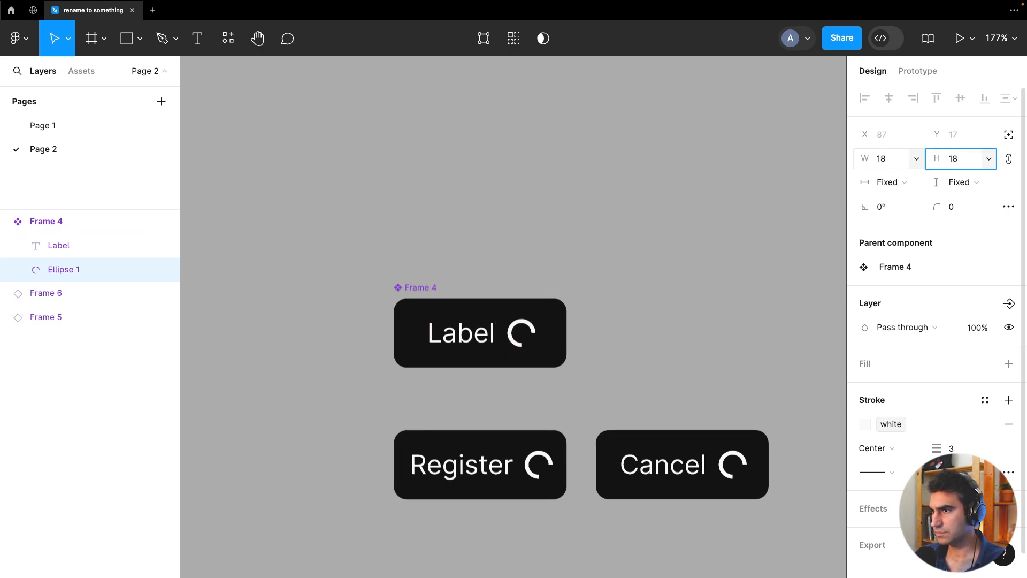
pyautogui.press('Return')
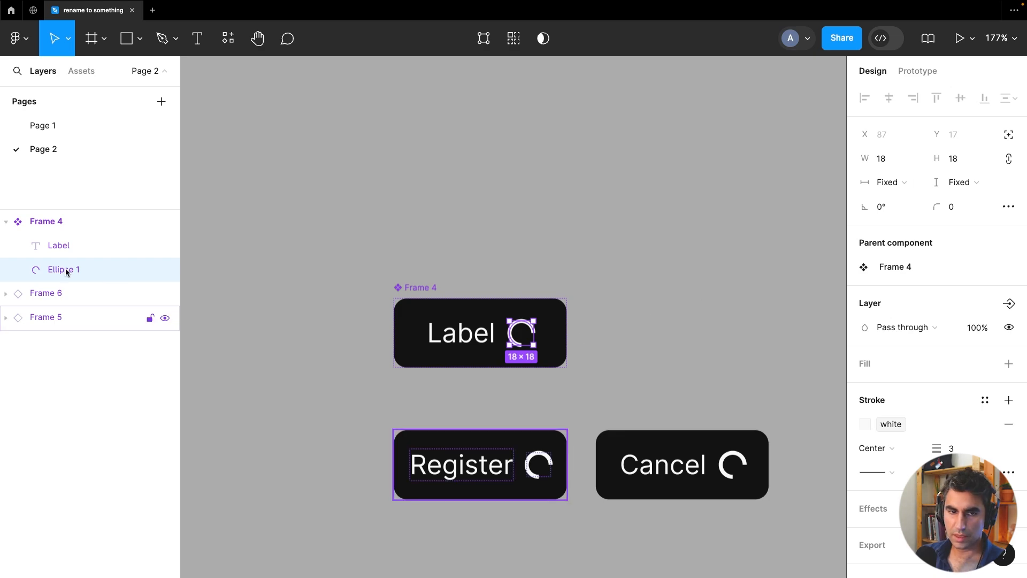
pyautogui.moveTo(64, 268); pyautogui.dragTo(69, 236)
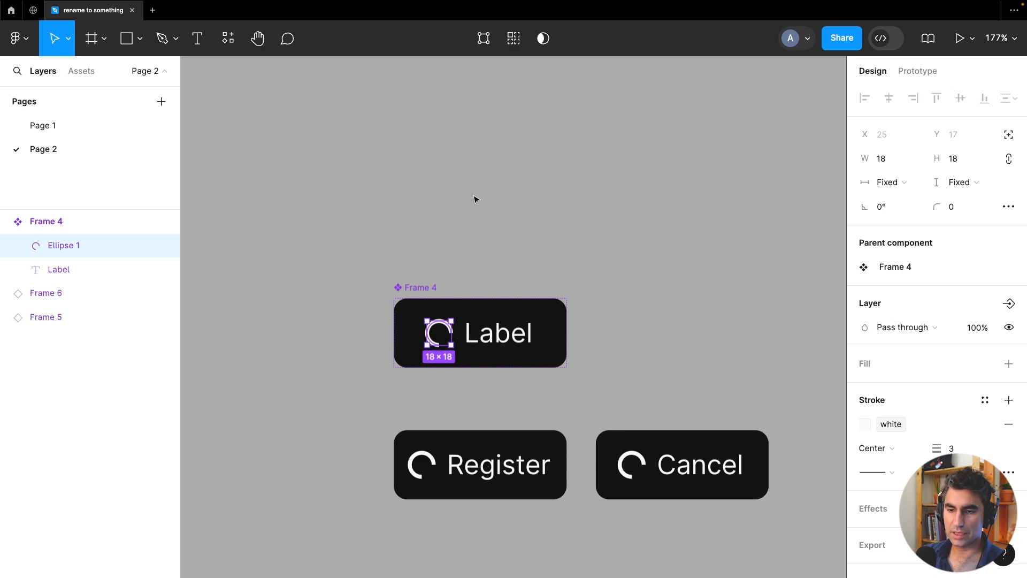
# Hide the ring layer in the main component and show it again
pyautogui.click(476, 200)
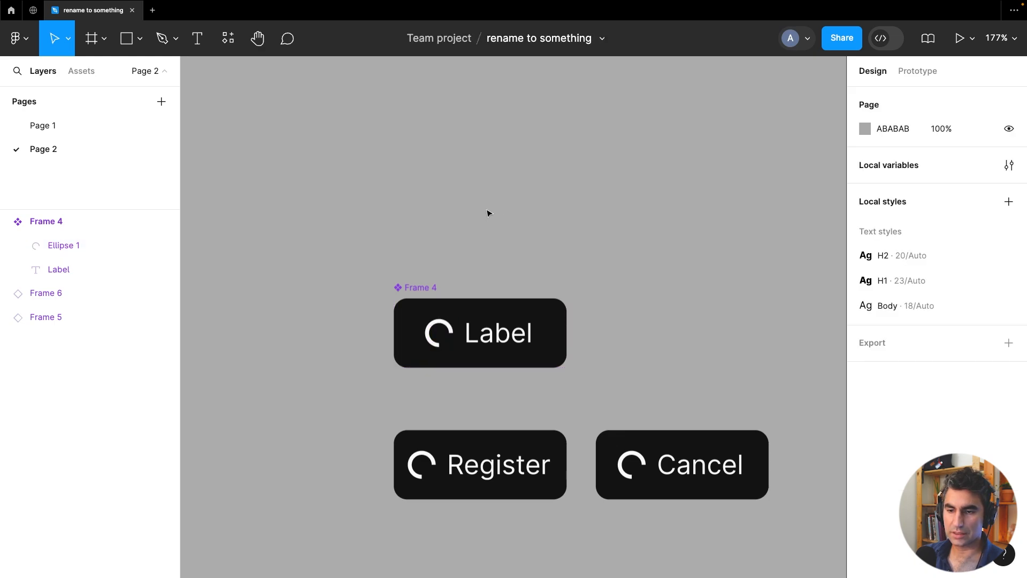
pyautogui.click(444, 324)
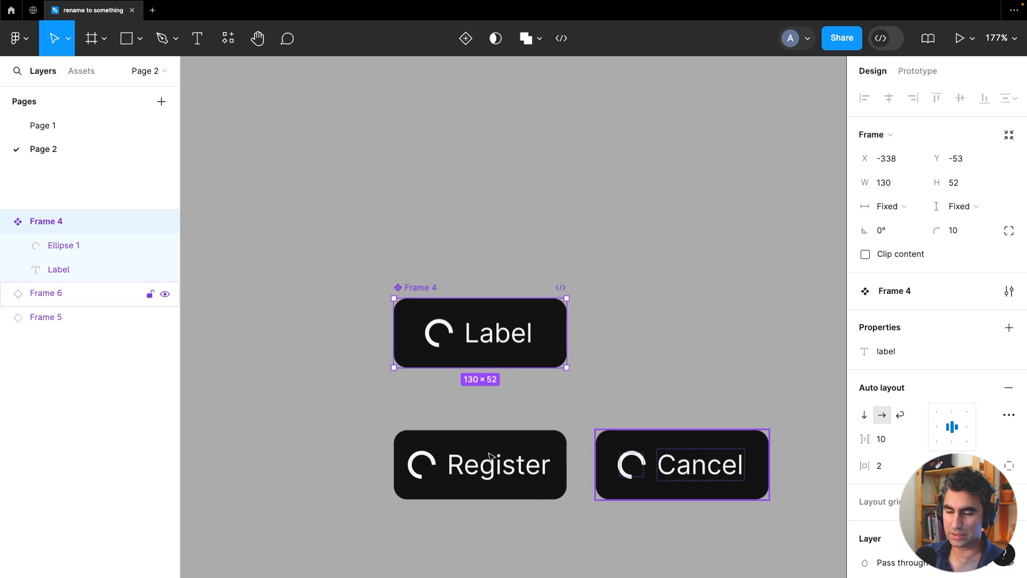
pyautogui.click(451, 330)
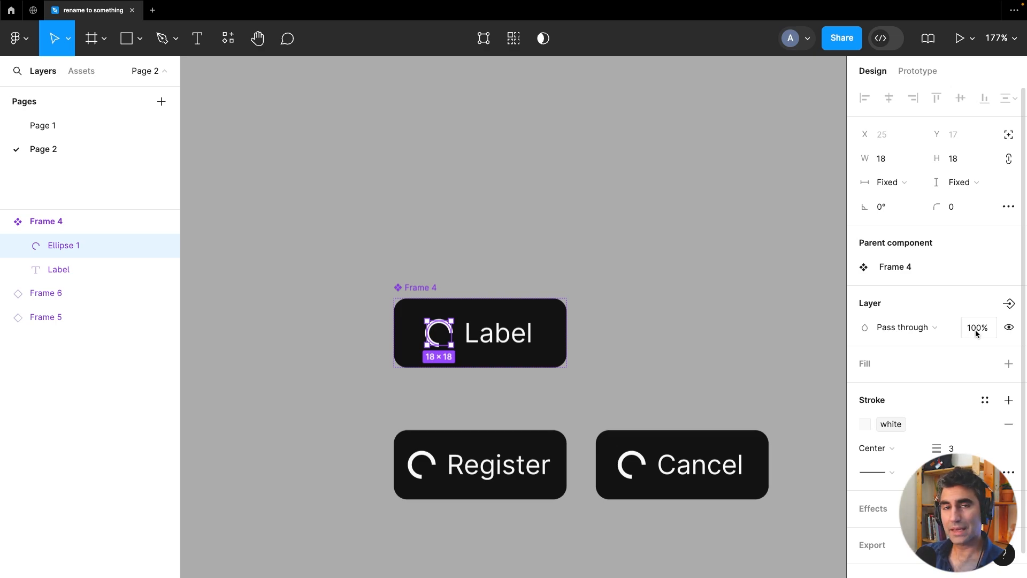
pyautogui.click(1009, 327)
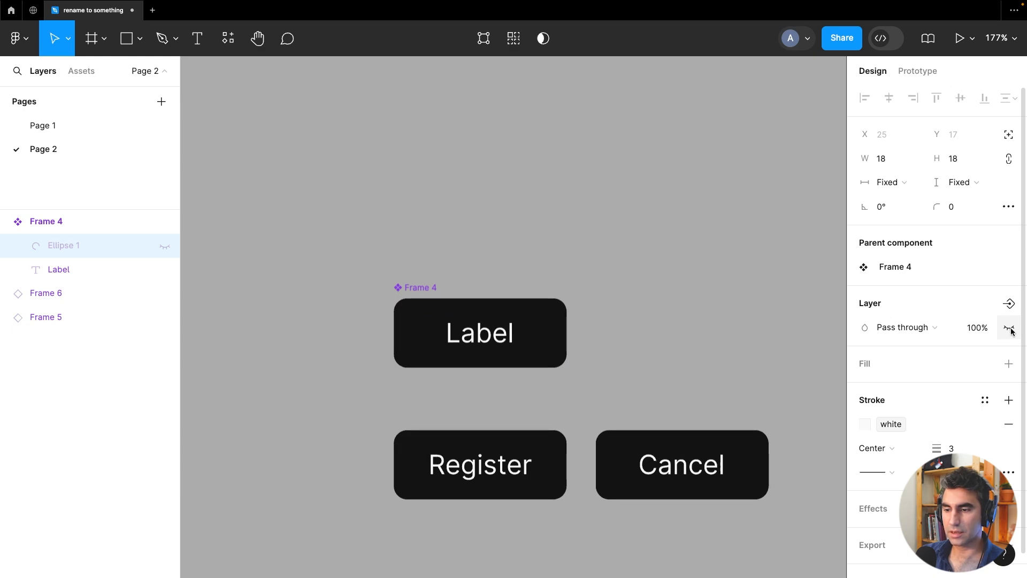
pyautogui.click(1009, 328)
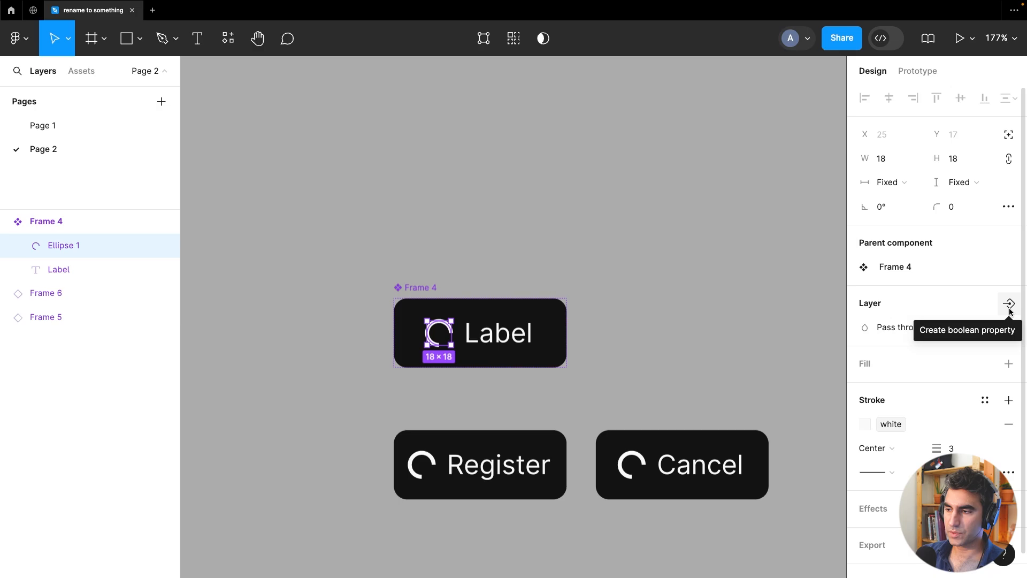
# Create a boolean property named isLoading with the value True for the ring layer's visibility
pyautogui.click(1009, 305)
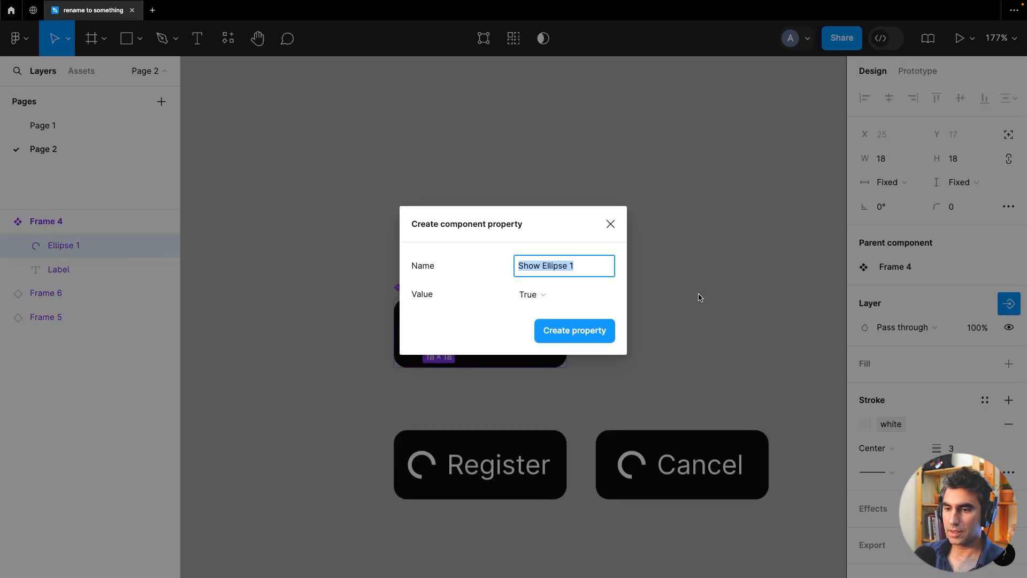
pyautogui.write('show')
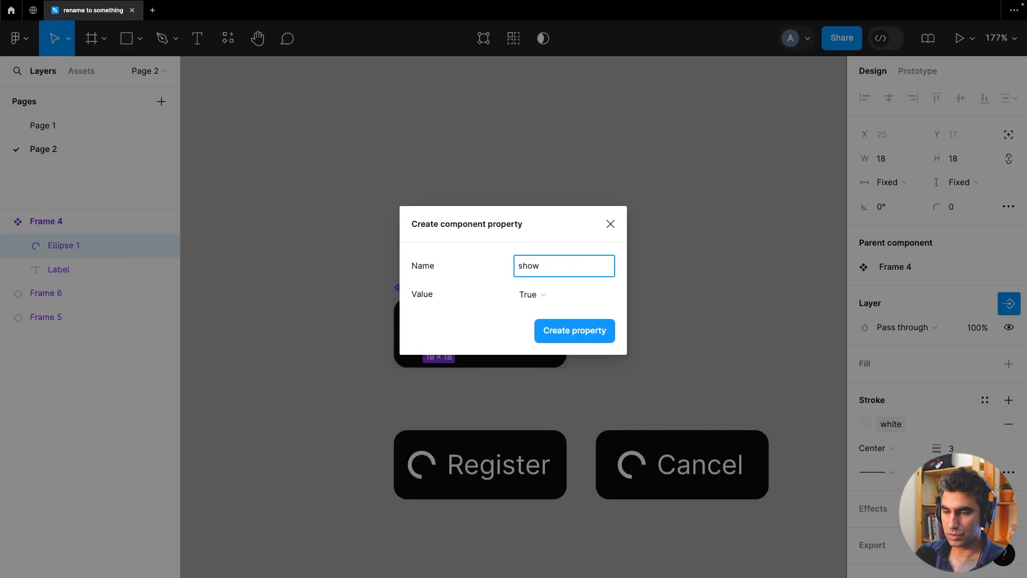
pyautogui.press('BackSpace')
pyautogui.press('BackSpace')
pyautogui.press('BackSpace')
pyautogui.press('BackSpace')
pyautogui.write('is')
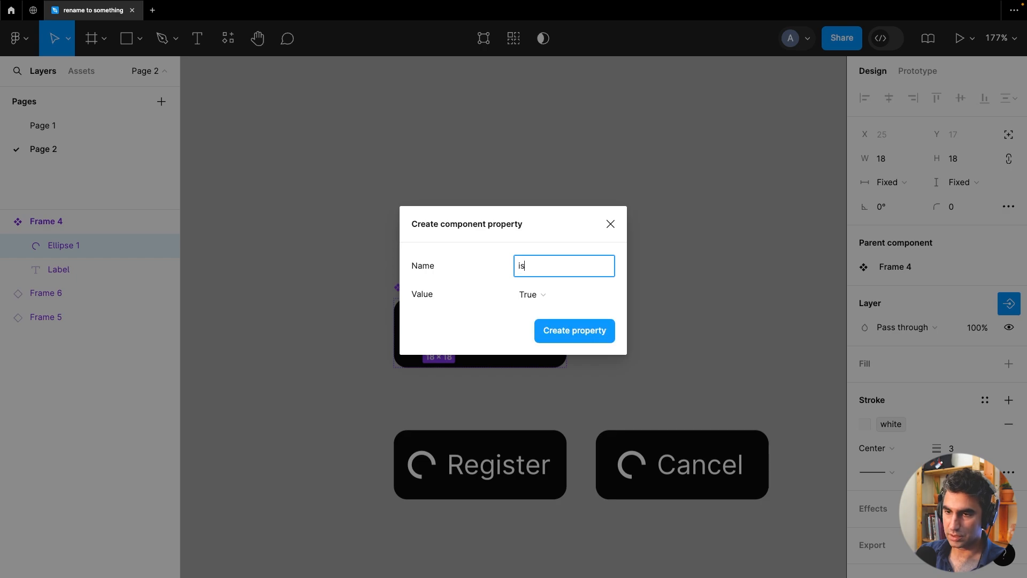
pyautogui.write('Loading')
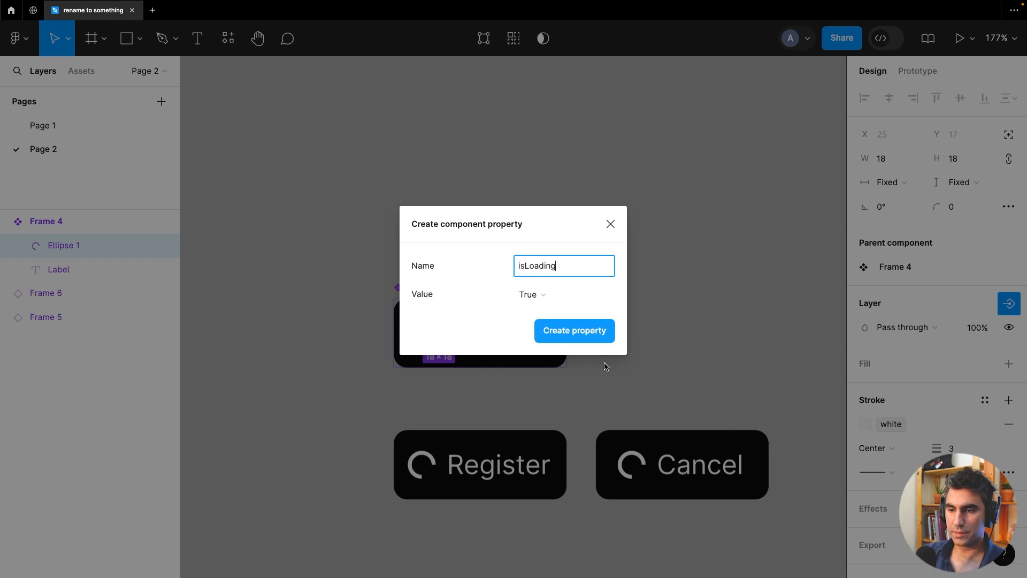
pyautogui.click(555, 330)
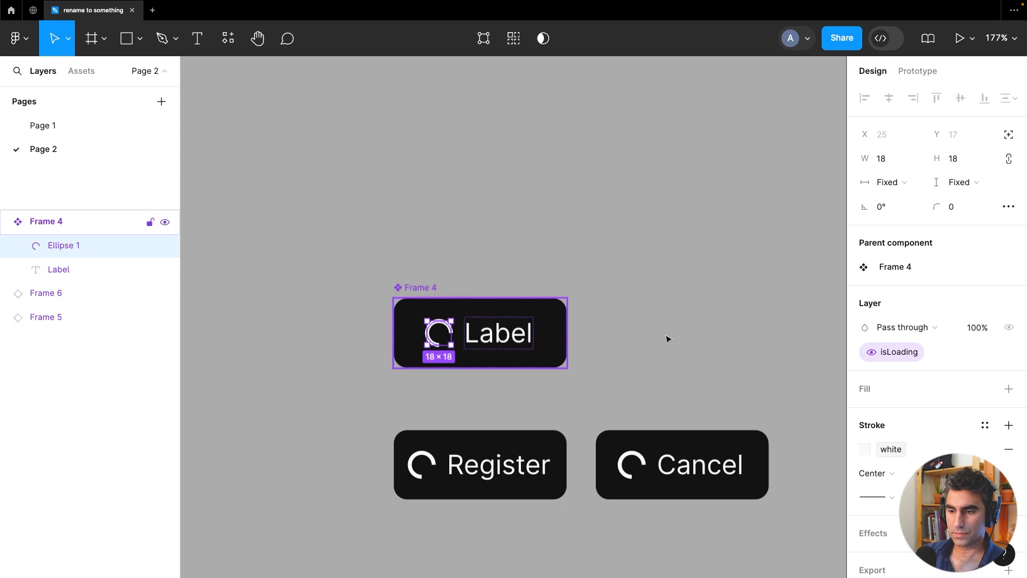
# Turn off the isLoading property on the Register button instance
pyautogui.scroll(-5, 529, 443)
pyautogui.click(531, 443)
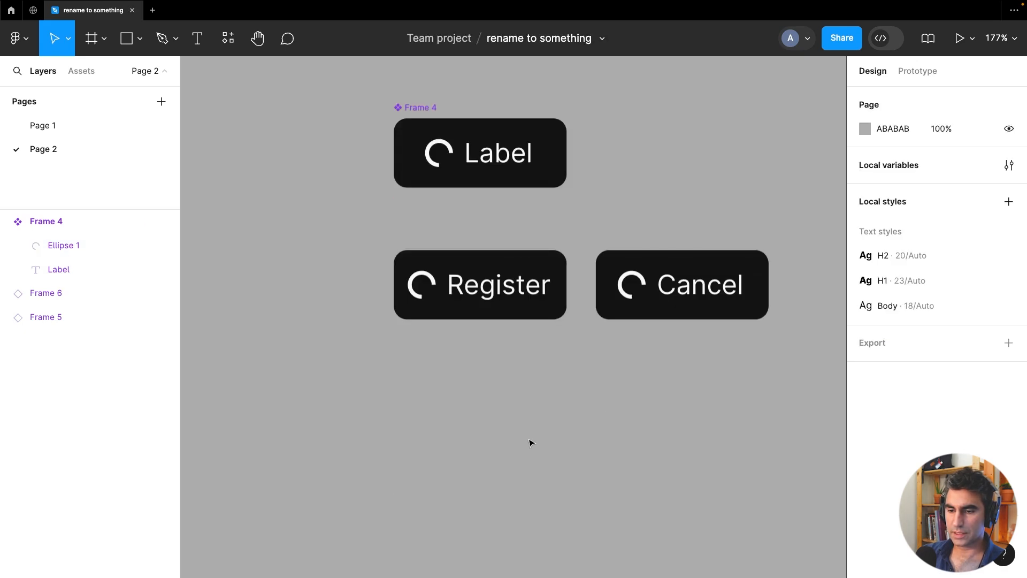
pyautogui.click(523, 310)
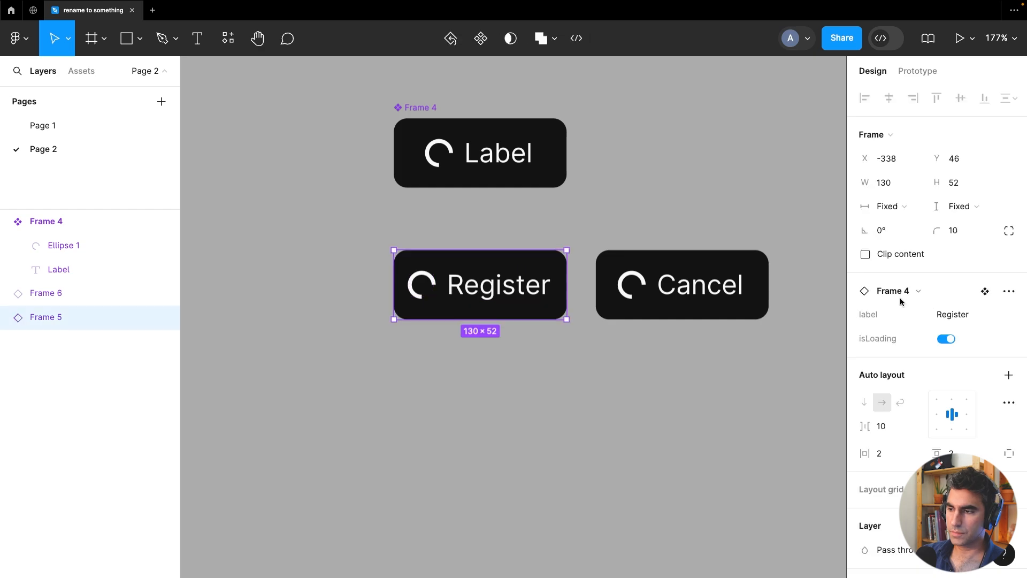
pyautogui.click(947, 339)
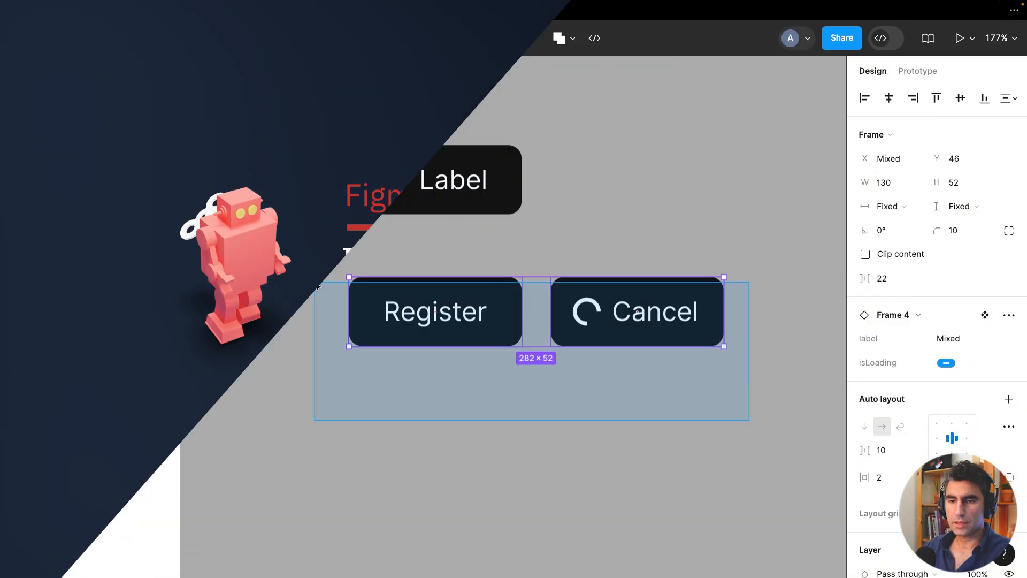
# Move the Register and Cancel instances farther below the main component and delete the Cancel instance
pyautogui.moveTo(500, 316); pyautogui.dragTo(504, 403)
pyautogui.click(729, 486)
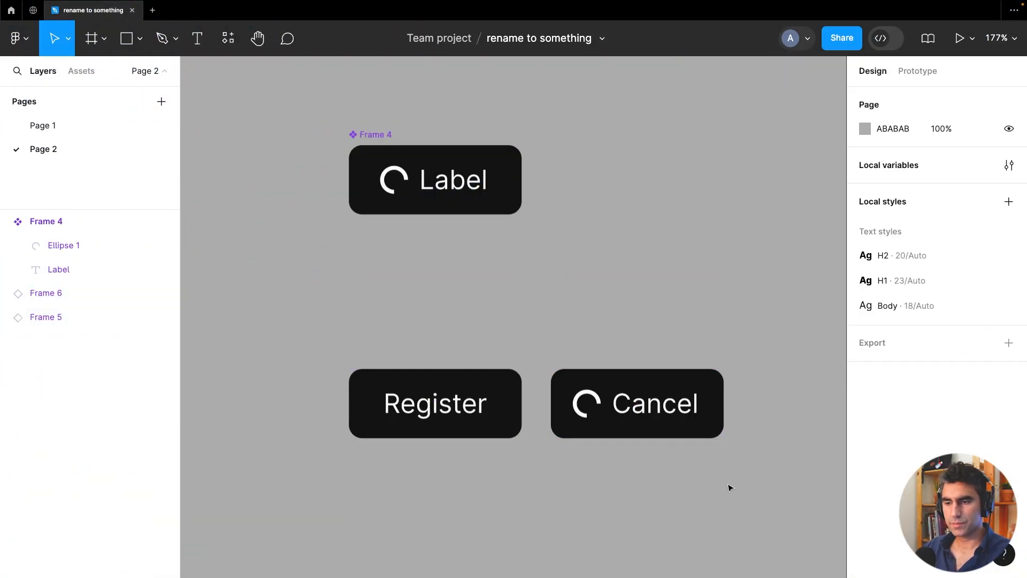
pyautogui.press('Delete')
# Add a second variant to the main button component and move the component set up, clear of the Register instance
pyautogui.click(431, 211)
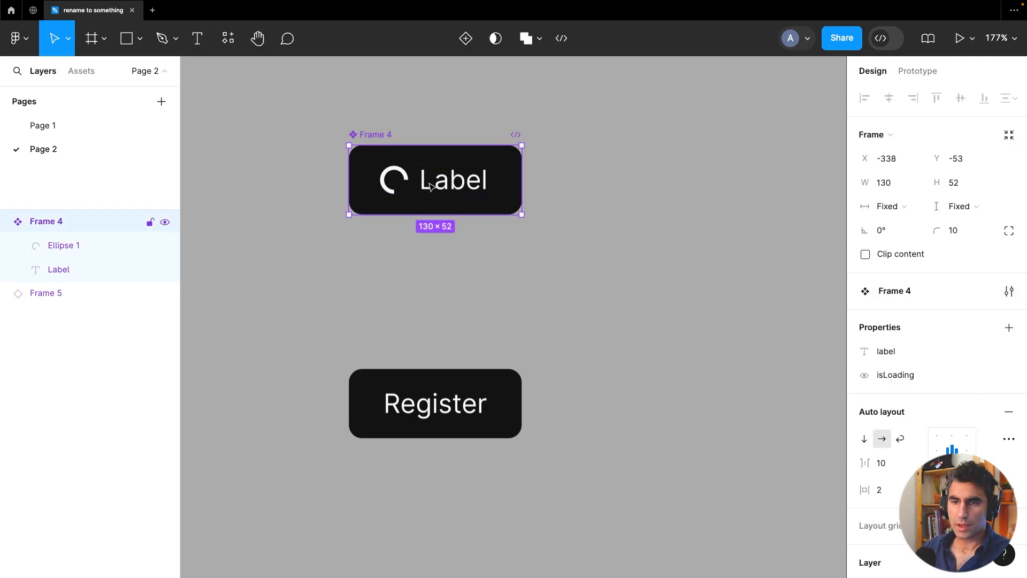
pyautogui.moveTo(592, 247); pyautogui.dragTo(551, 280)
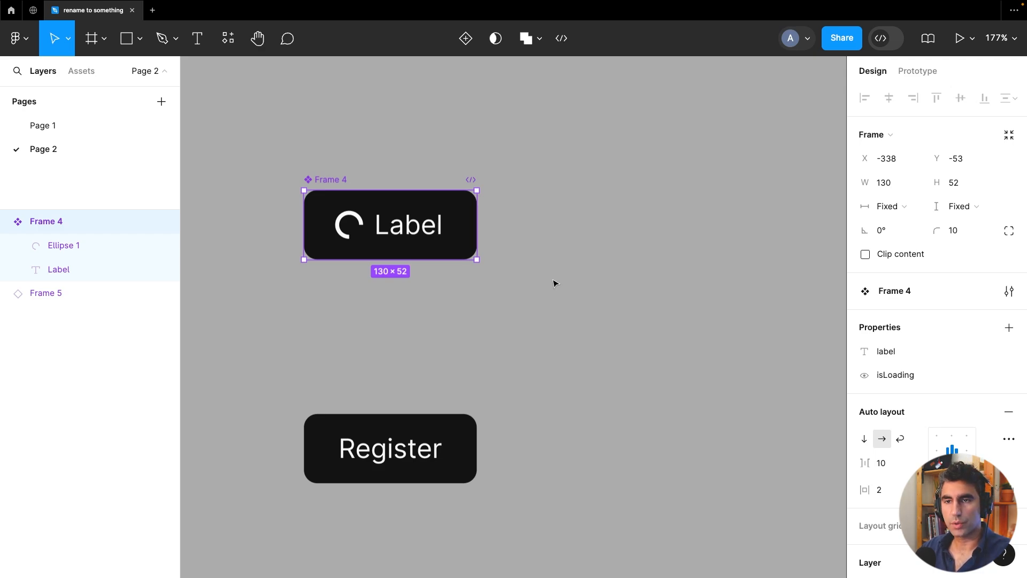
pyautogui.click(466, 38)
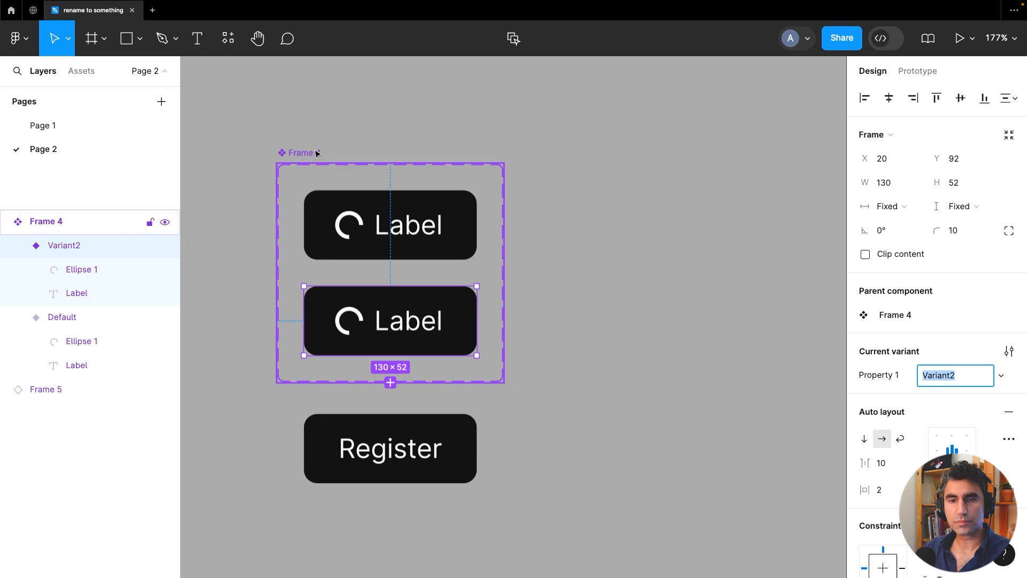
pyautogui.moveTo(316, 154); pyautogui.dragTo(316, 119)
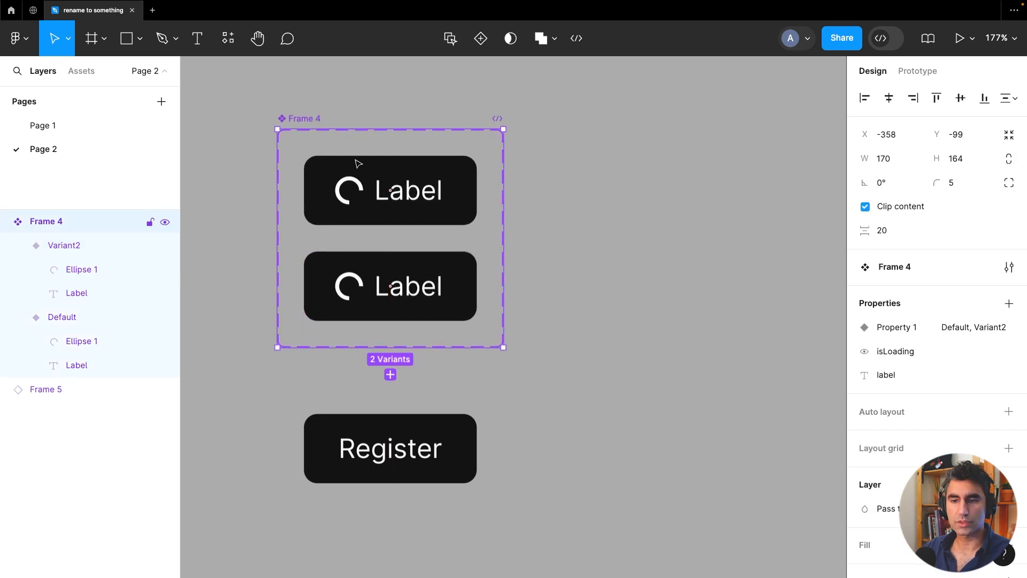
pyautogui.click(509, 140)
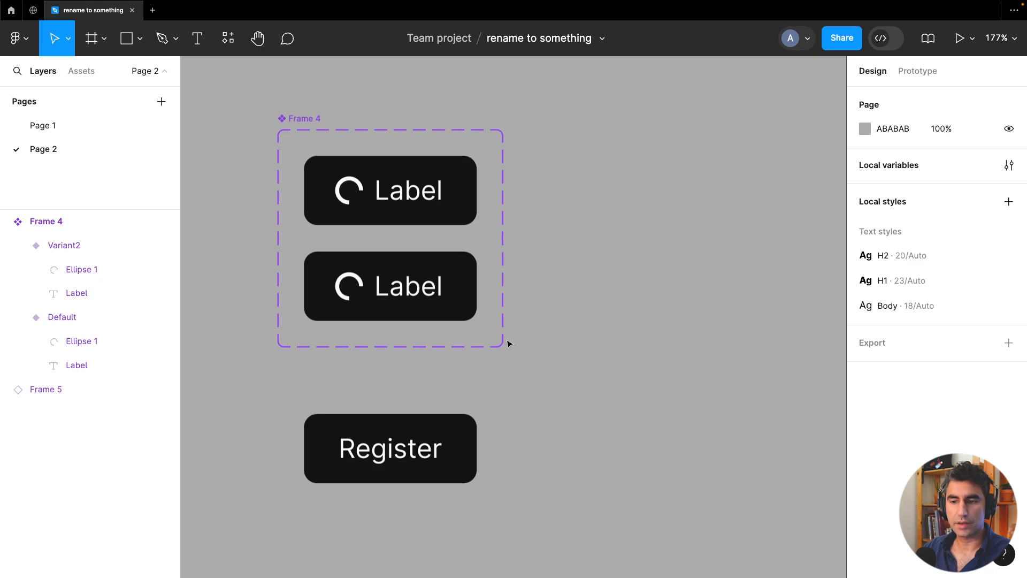
# Examine the full property-and-value layer names of the two button variants
pyautogui.click(75, 245)
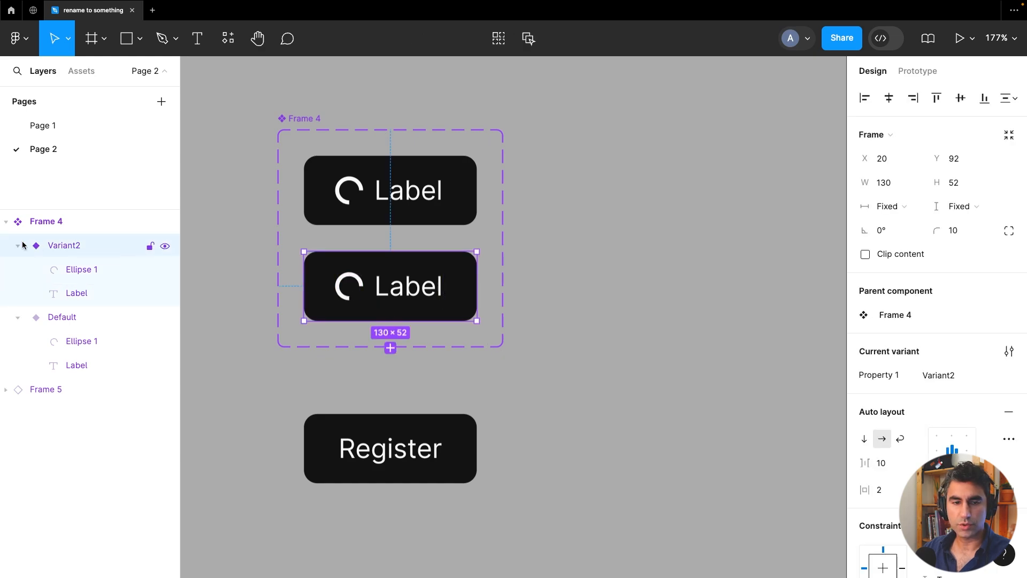
pyautogui.click(59, 317)
pyautogui.click(60, 250)
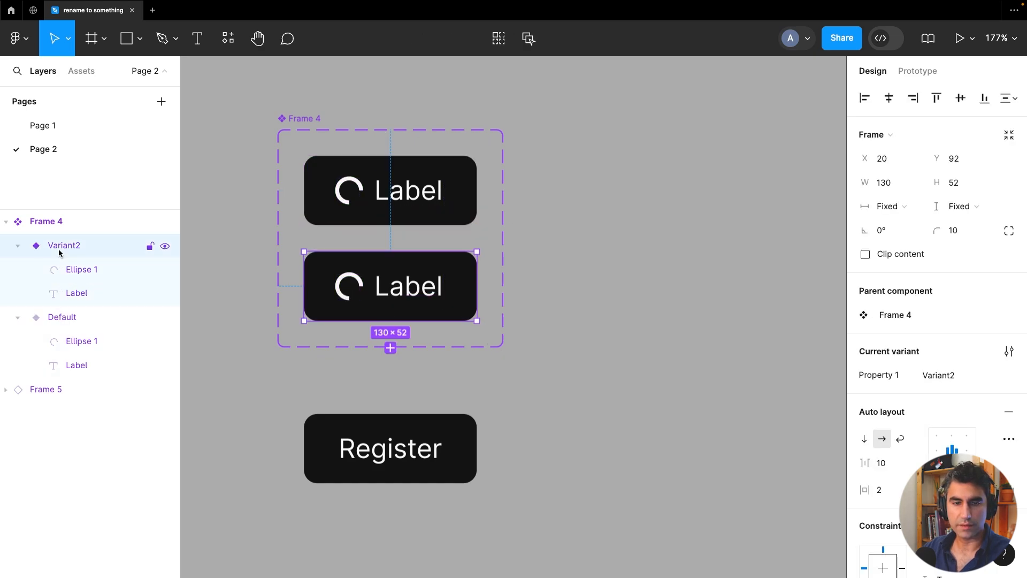
pyautogui.doubleClick(62, 246)
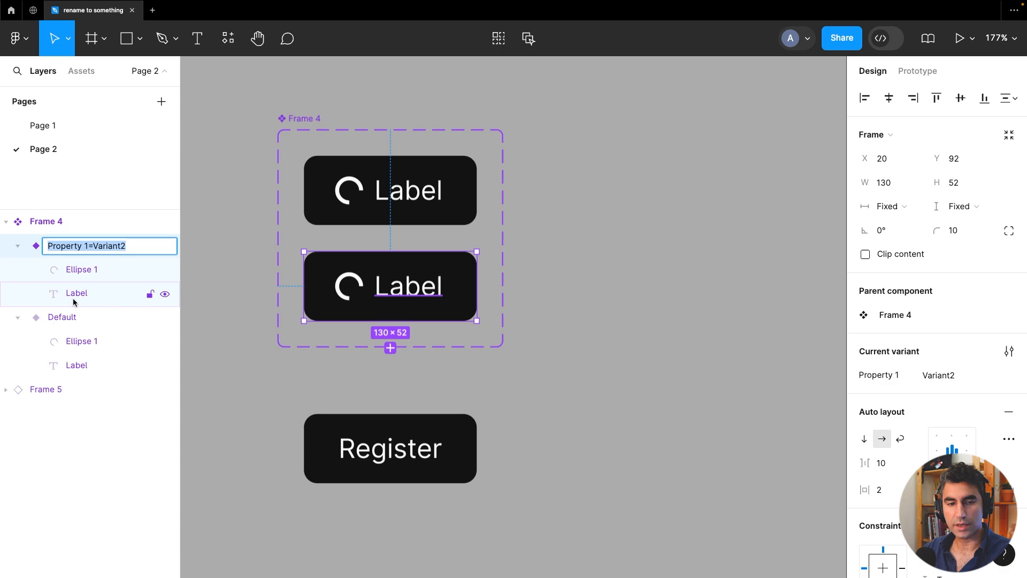
pyautogui.click(47, 317)
pyautogui.doubleClick(56, 317)
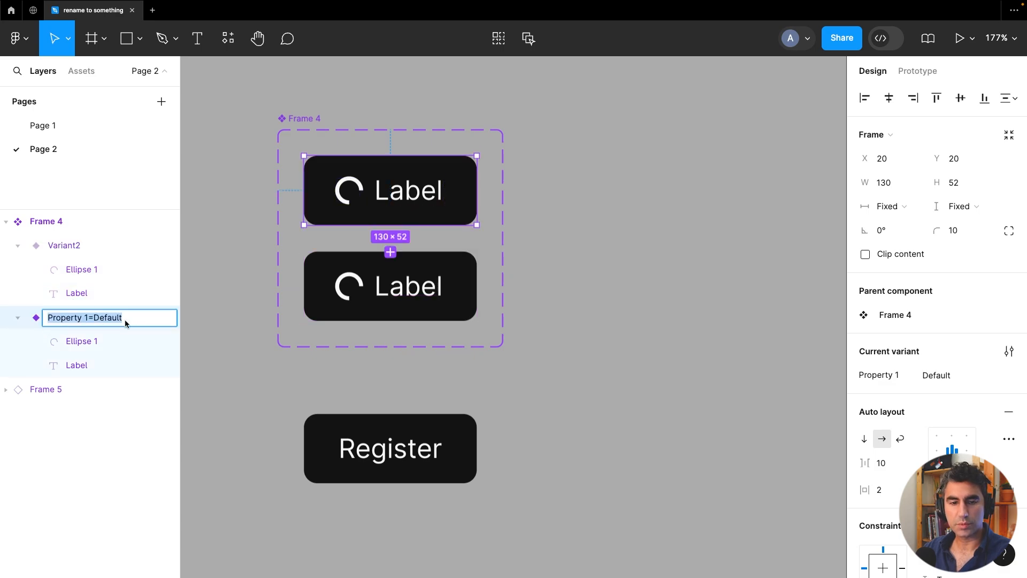
# Rename the component set's variant property from Property 1 to type
pyautogui.click(63, 225)
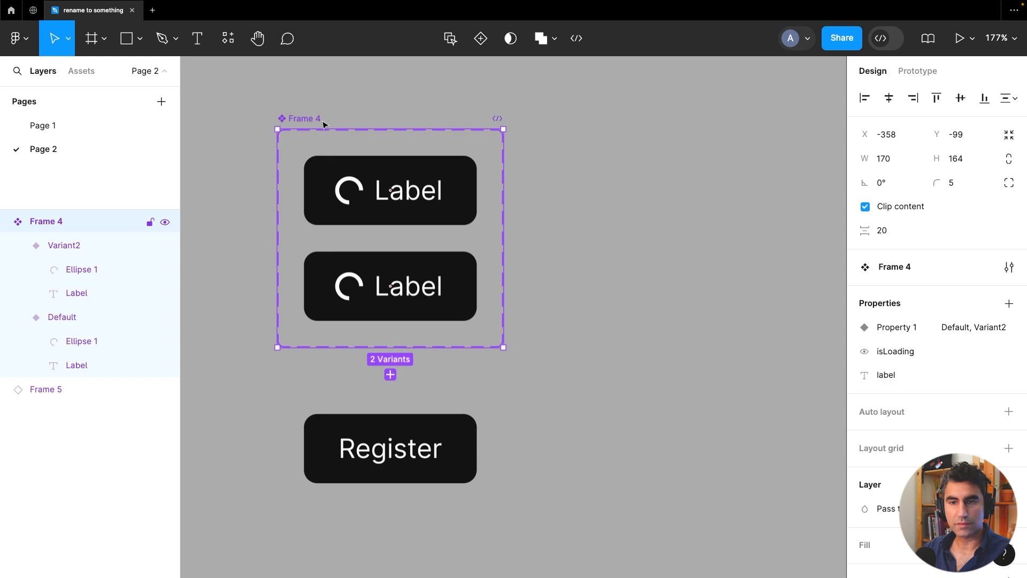
pyautogui.scroll(-2, 894, 272)
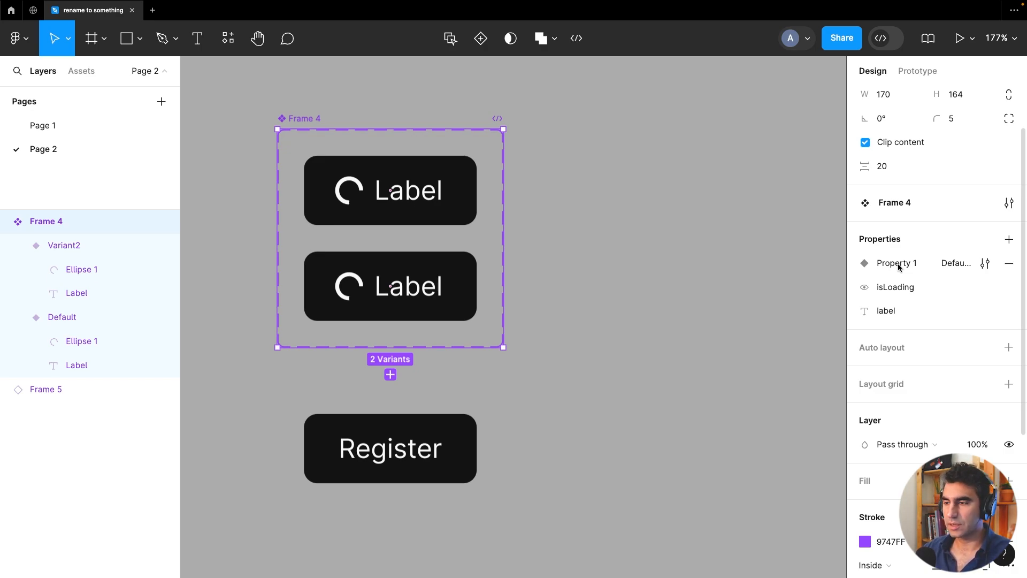
pyautogui.doubleClick(898, 264)
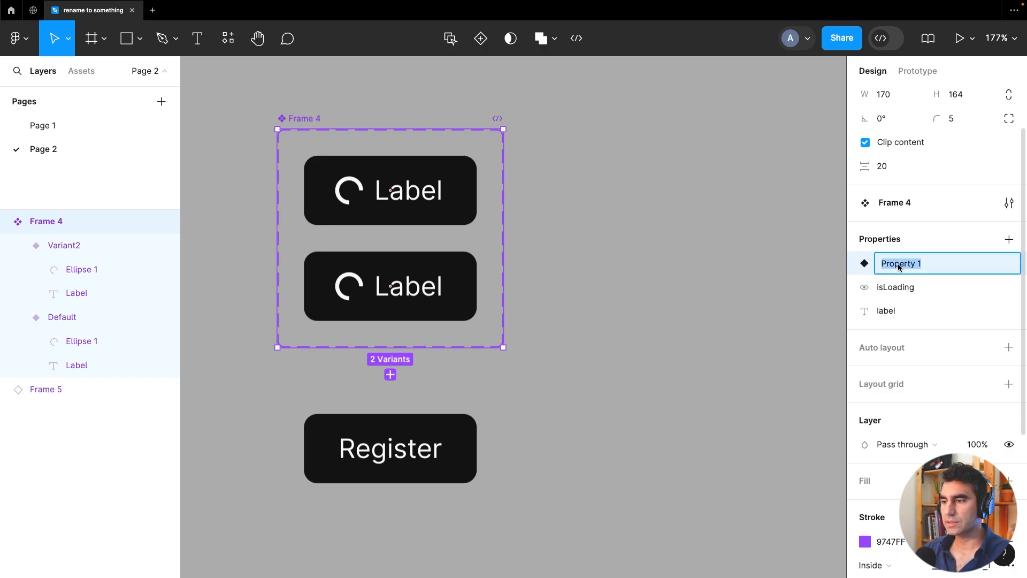
pyautogui.write('type')
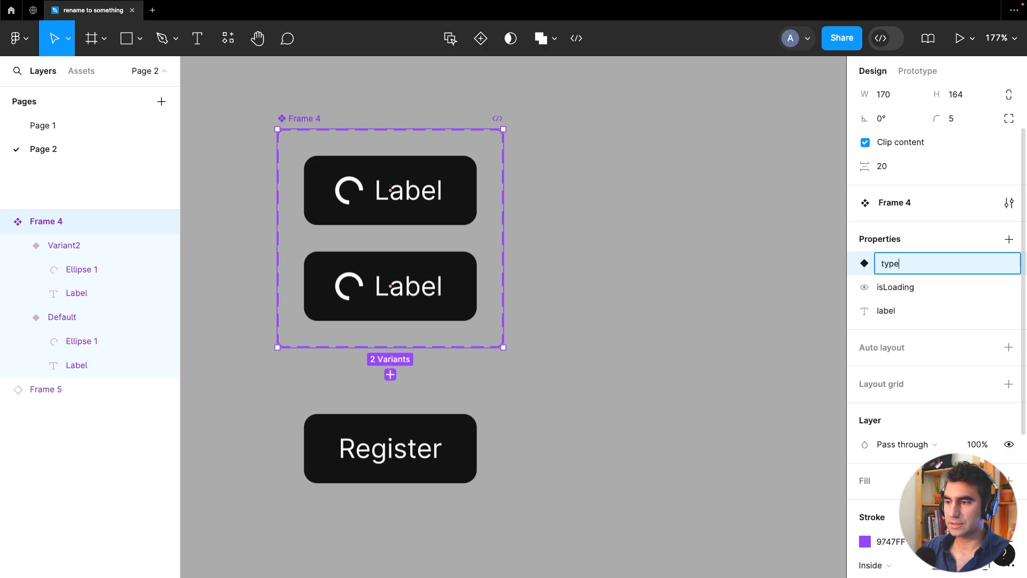
pyautogui.press('Return')
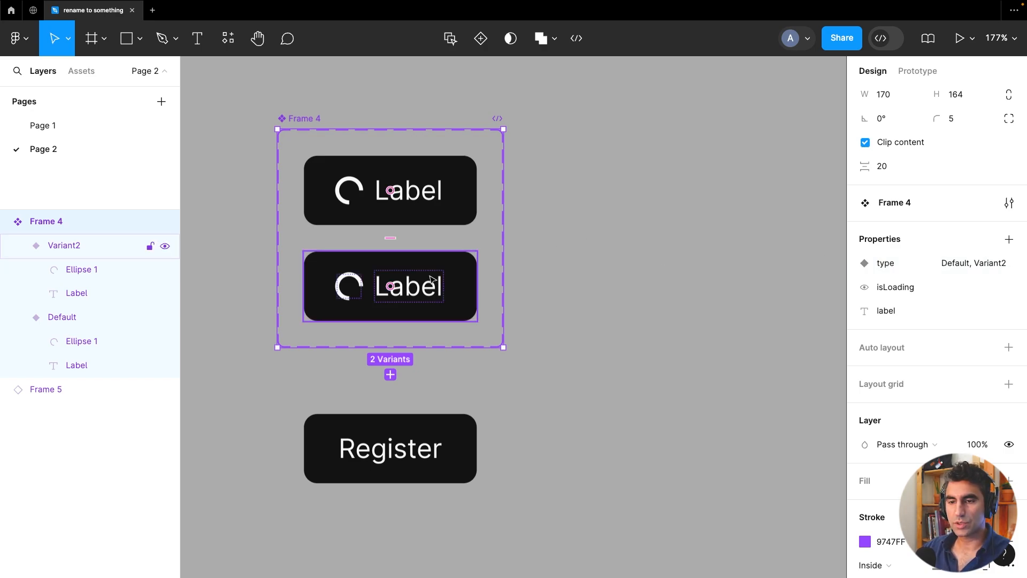
# Remove the fill from Variant2 and add a stroke using the library color black
pyautogui.click(465, 281)
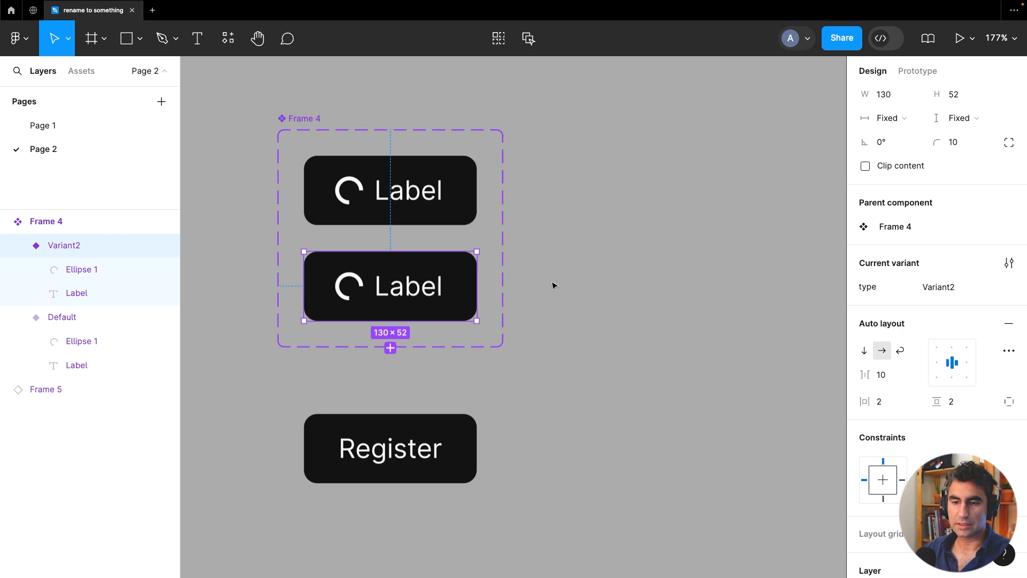
pyautogui.scroll(-5, 878, 400)
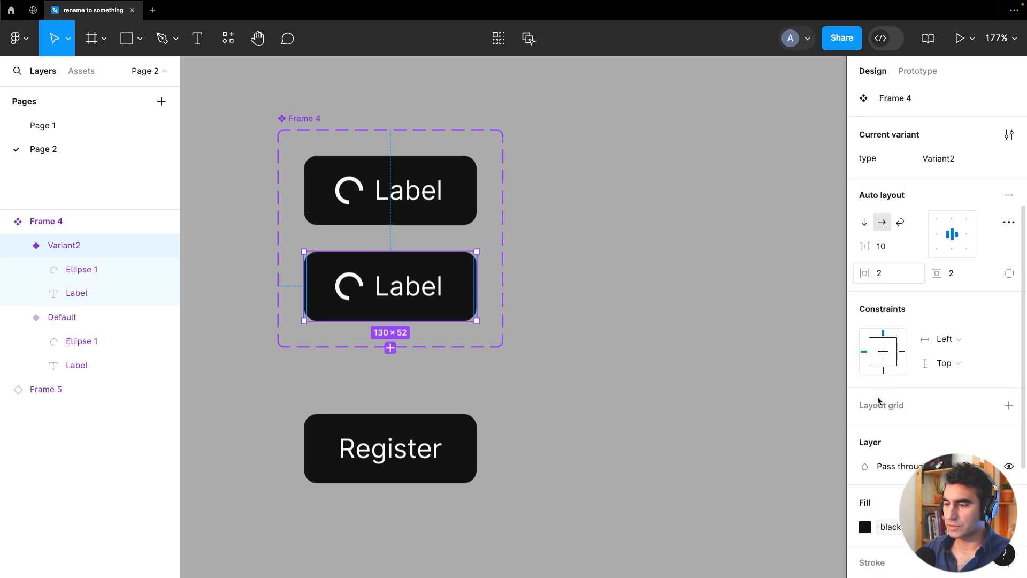
pyautogui.click(1009, 334)
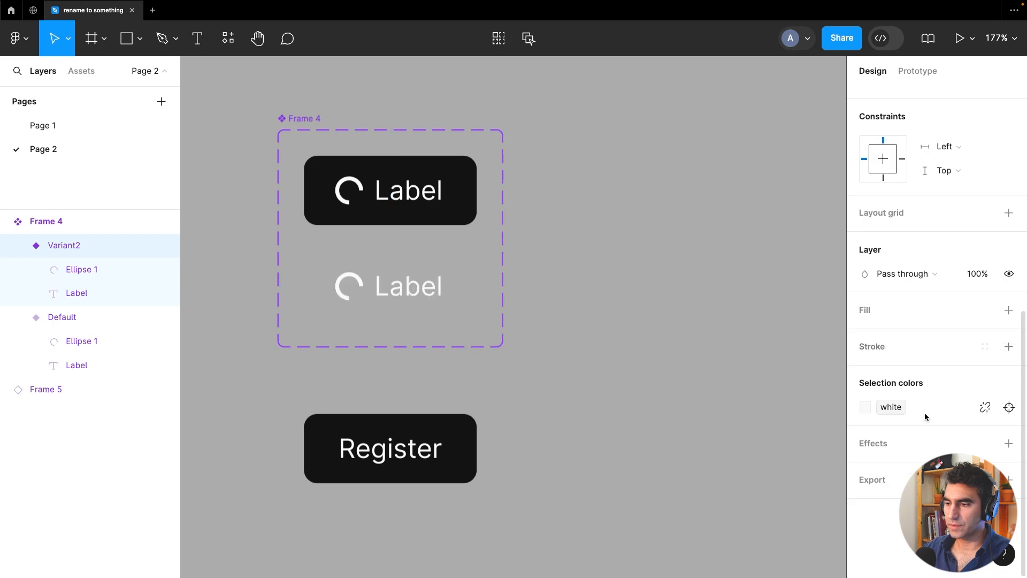
pyautogui.click(1008, 346)
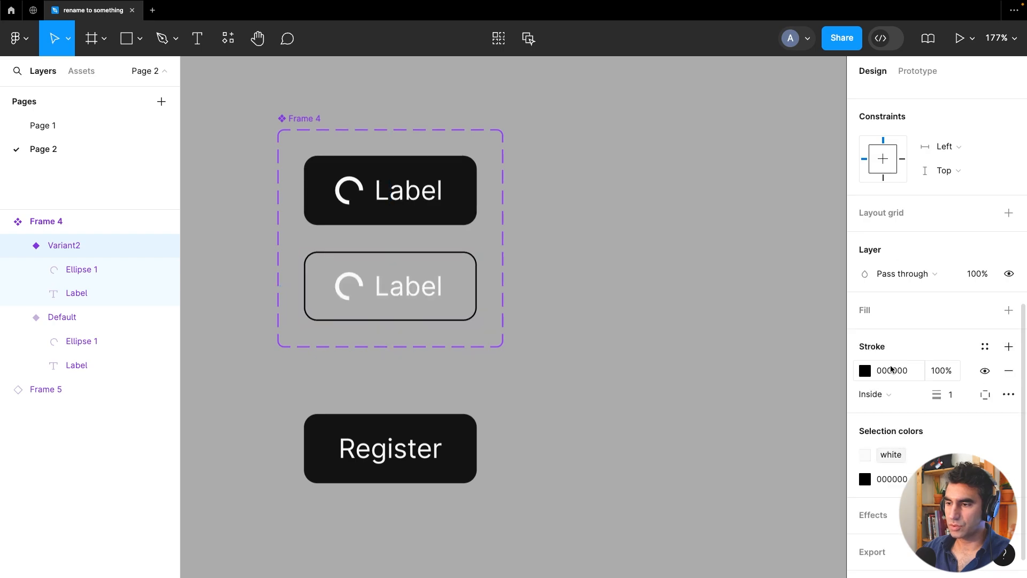
pyautogui.click(868, 372)
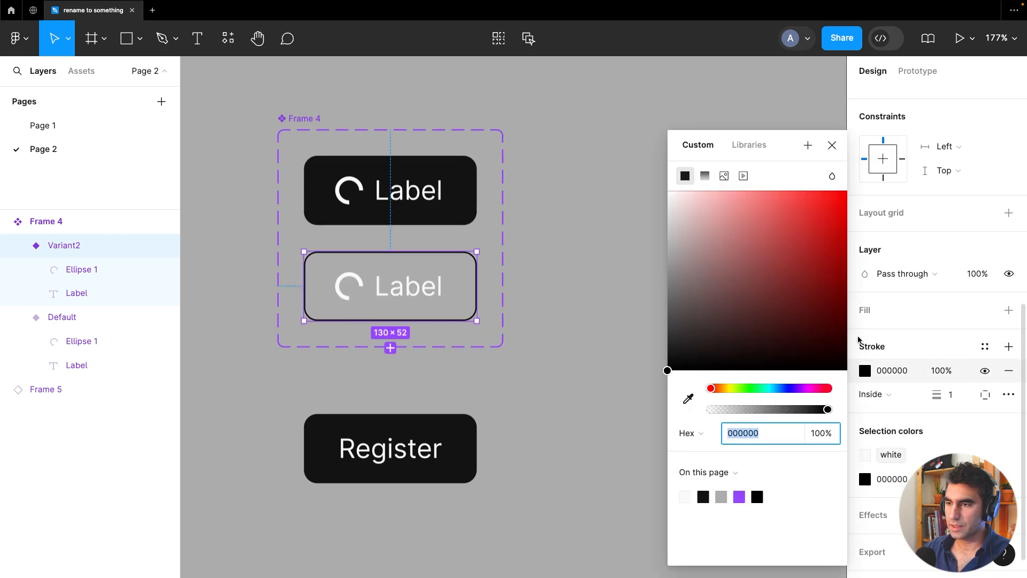
pyautogui.click(749, 157)
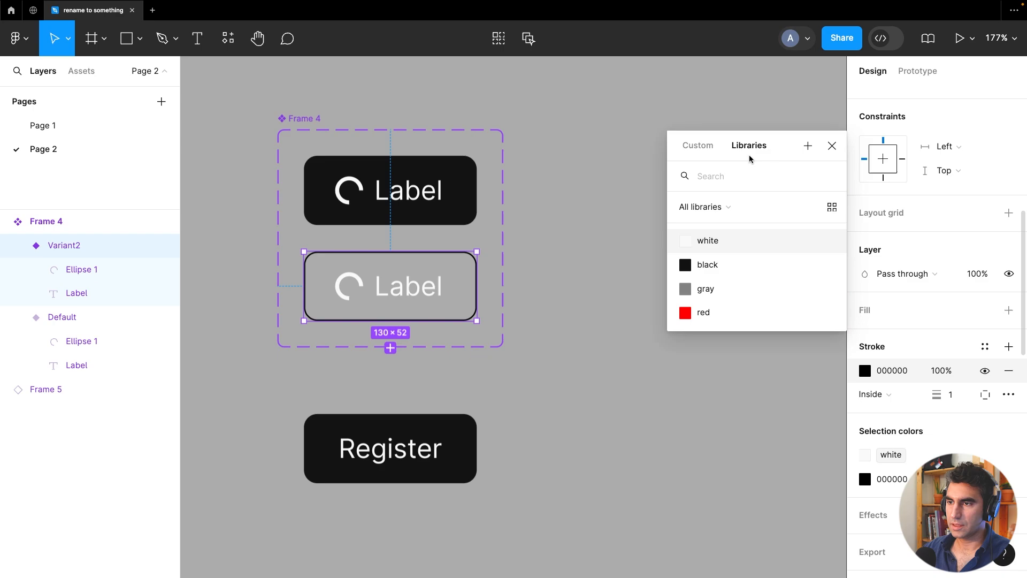
pyautogui.click(738, 262)
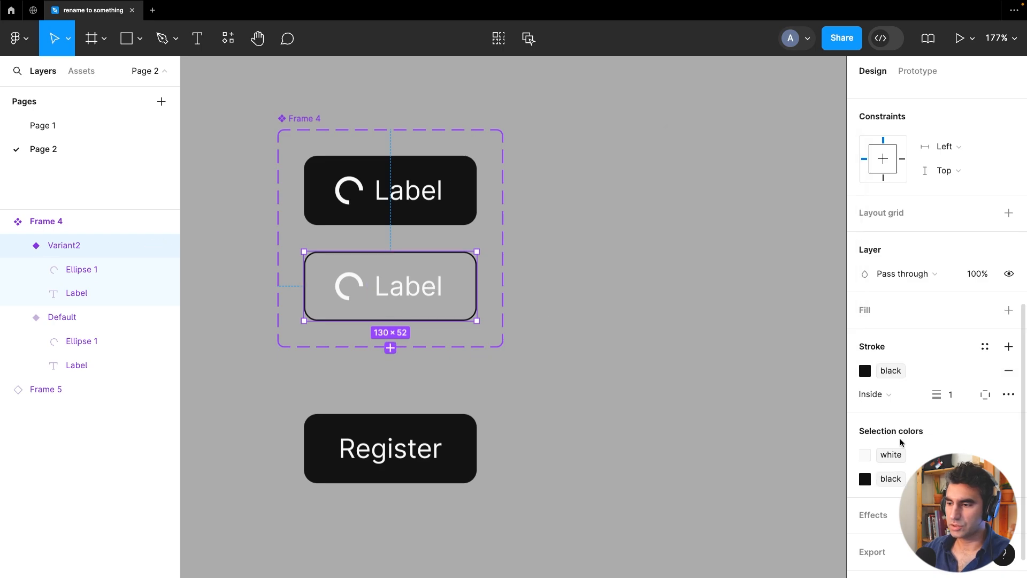
pyautogui.scroll(-1, 852, 454)
# Set the label text's fill in Variant2 to the library color black
pyautogui.click(368, 285)
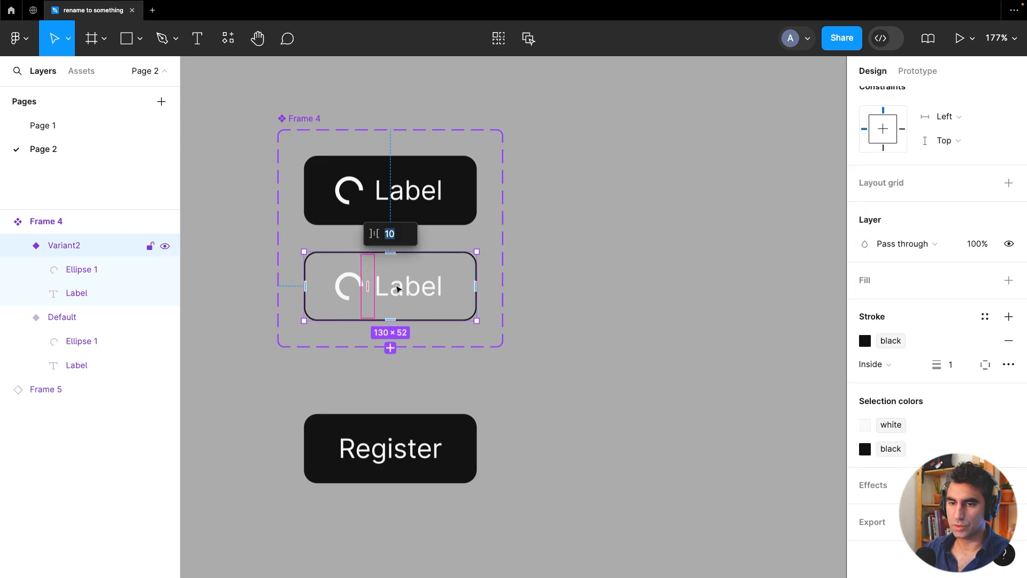
pyautogui.click(398, 289)
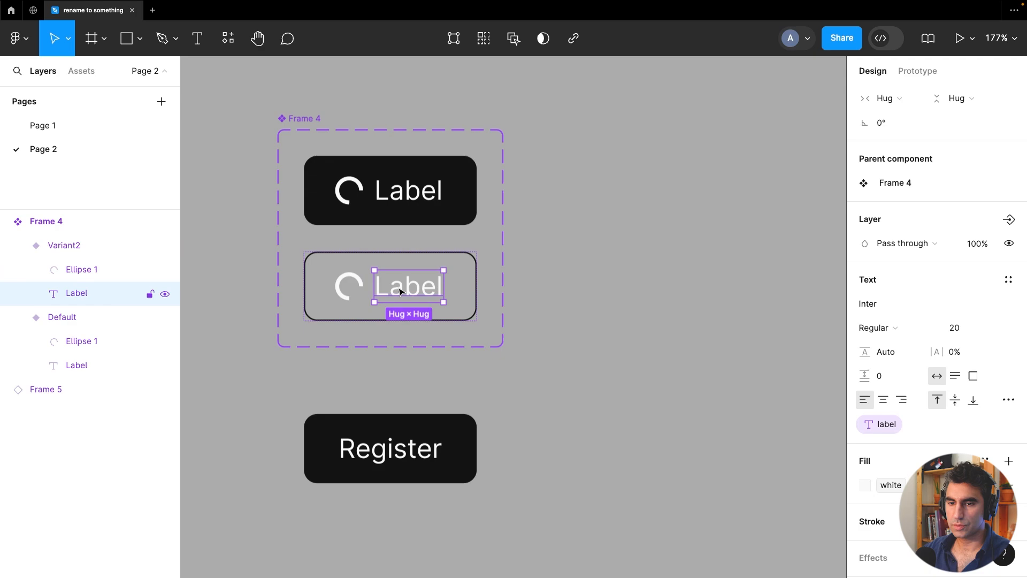
pyautogui.click(878, 489)
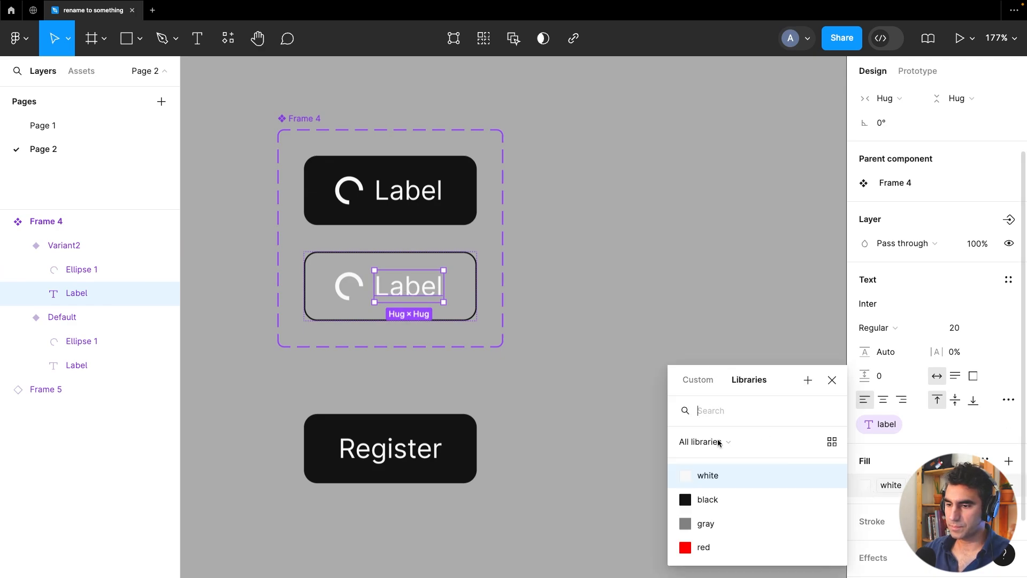
pyautogui.click(707, 499)
# Set the loading ring's stroke in Variant2 to the library color black
pyautogui.click(360, 285)
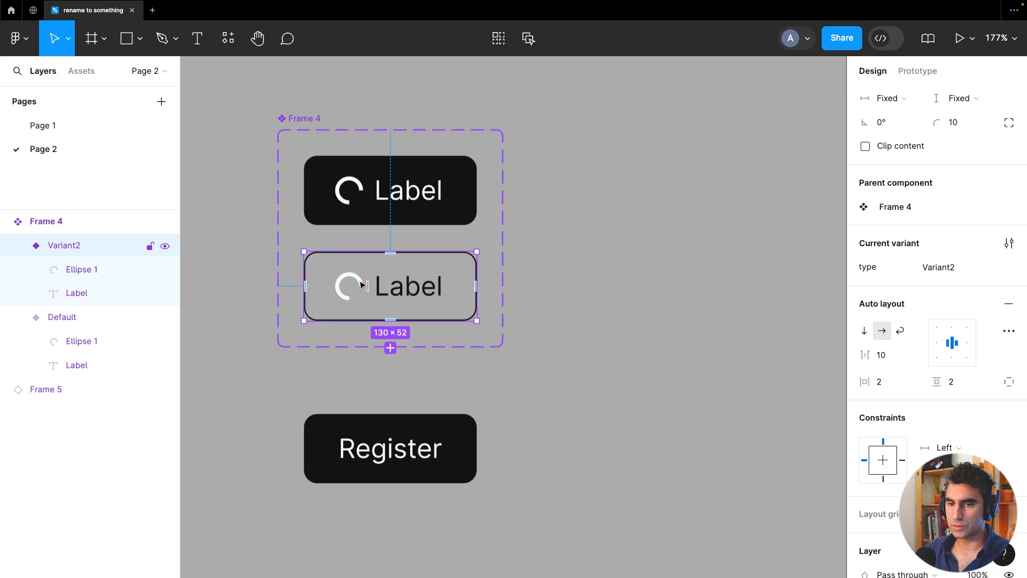
pyautogui.click(362, 285)
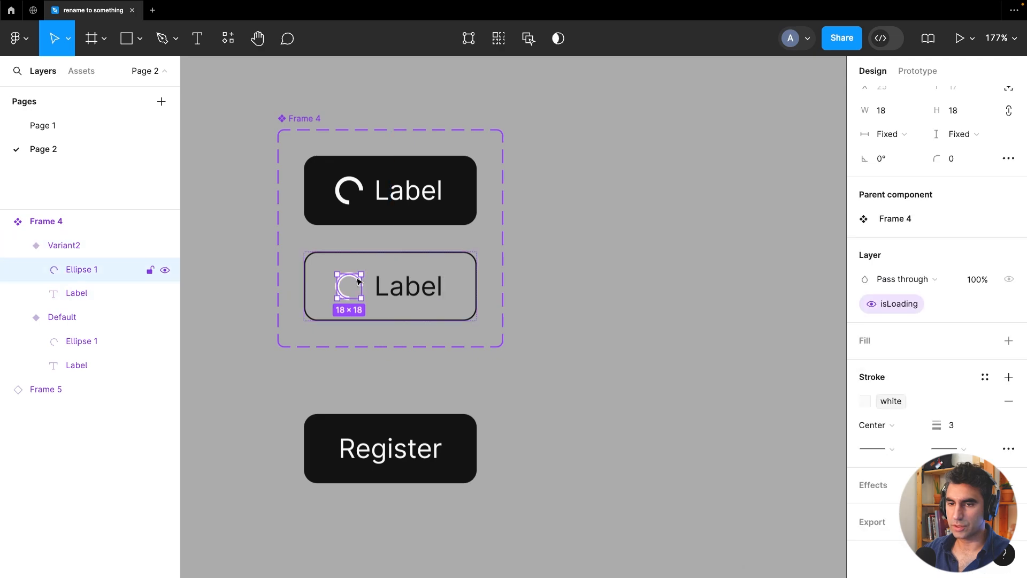
pyautogui.click(863, 401)
pyautogui.click(719, 506)
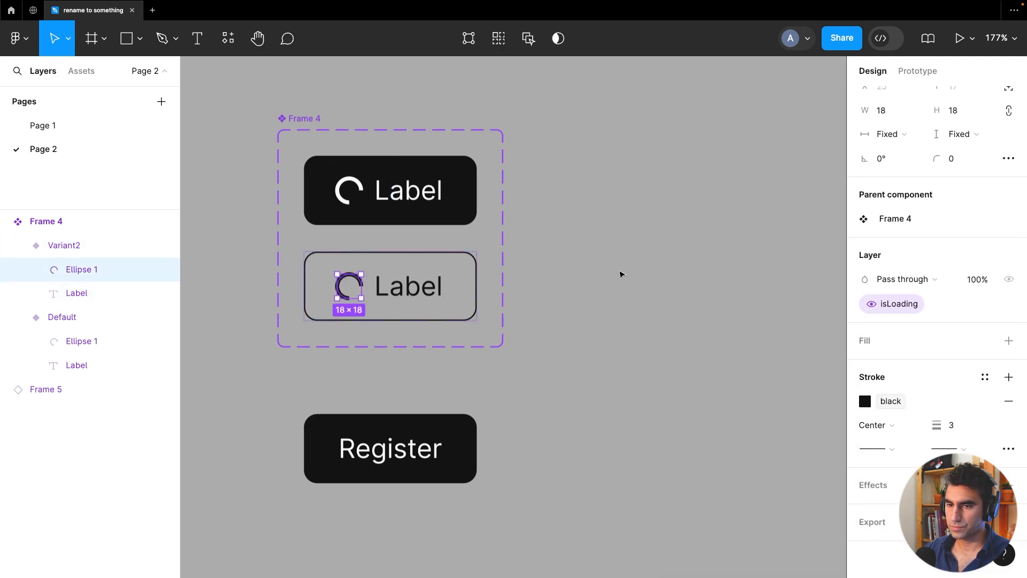
pyautogui.click(658, 257)
# Check the type options offered on the Register instance
pyautogui.scroll(-3, 424, 455)
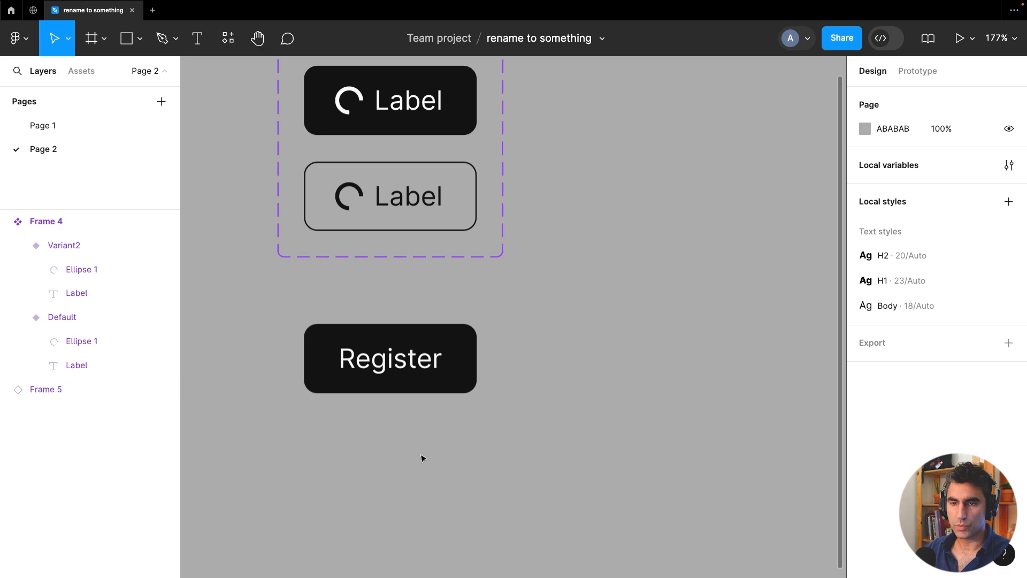
pyautogui.click(442, 375)
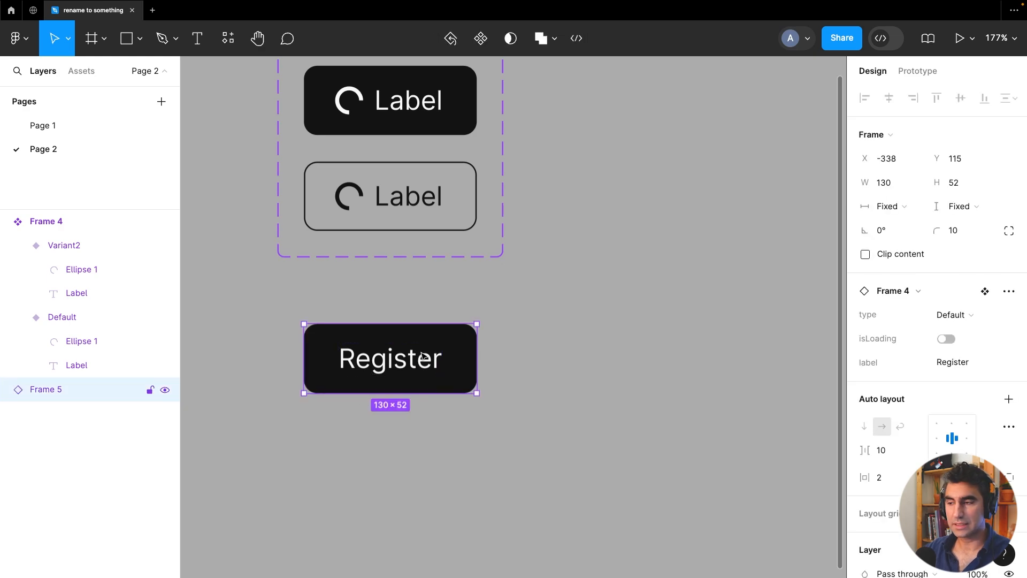
pyautogui.click(977, 322)
pyautogui.click(977, 322)
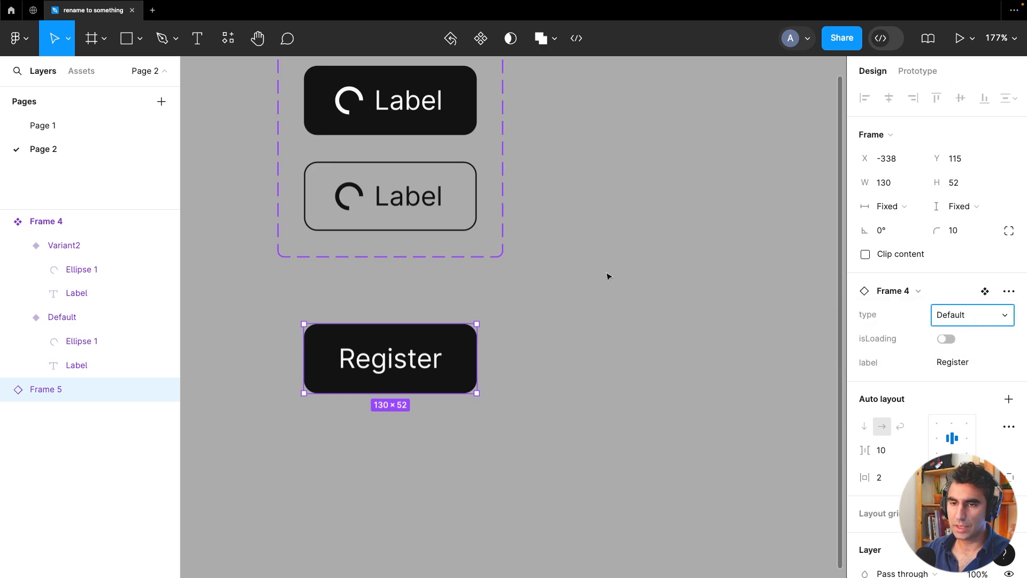
# Rename the type value of the outlined variant, Variant2, to outline
pyautogui.scroll(3, 428, 203)
pyautogui.click(300, 118)
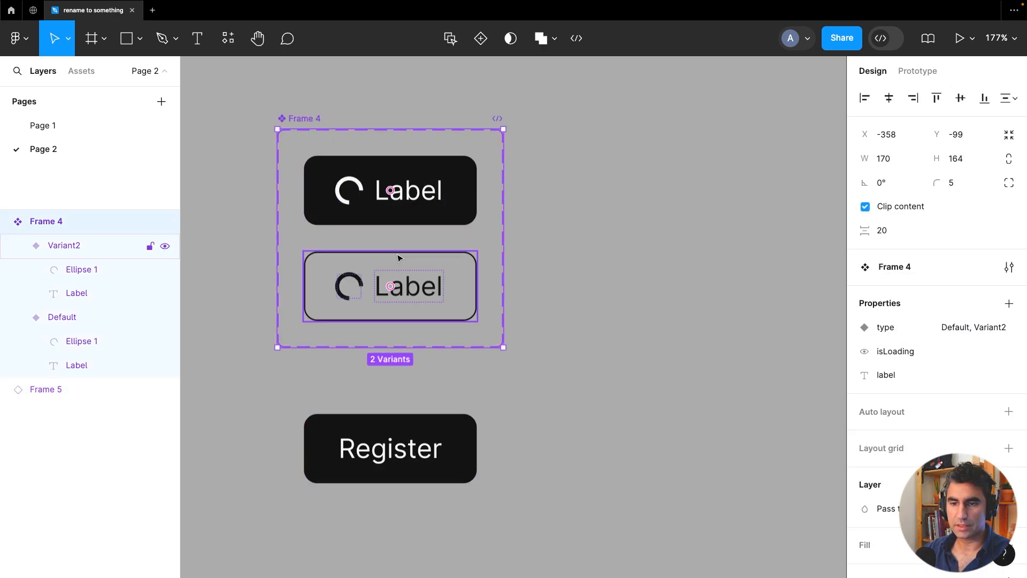
pyautogui.click(398, 259)
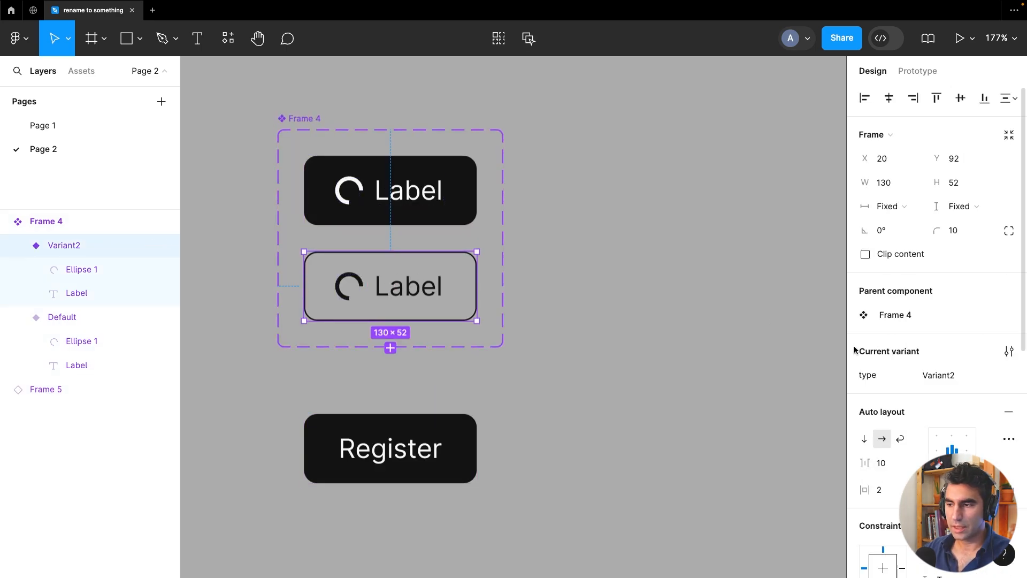
pyautogui.click(933, 378)
pyautogui.doubleClick(935, 381)
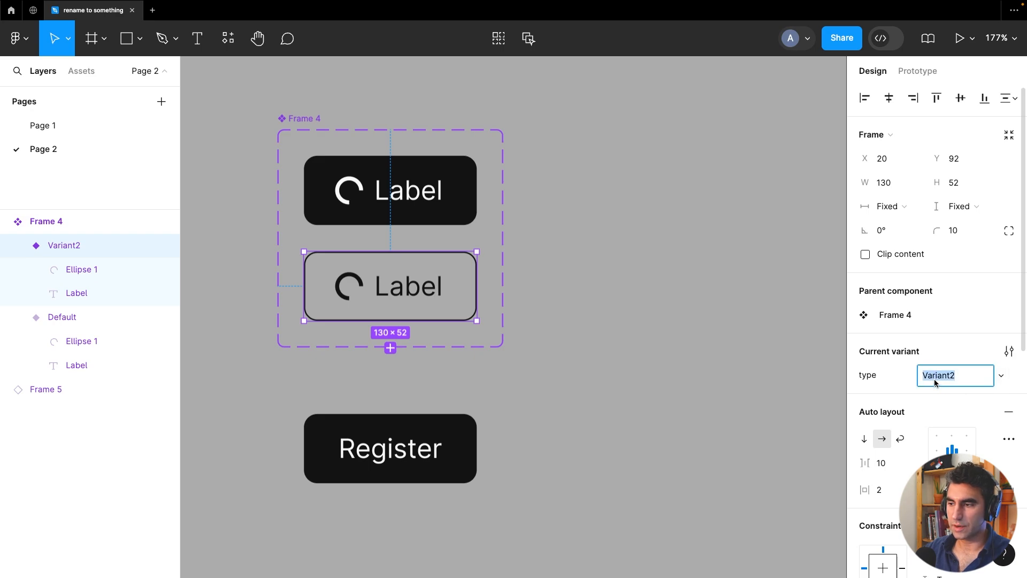
pyautogui.write('outline')
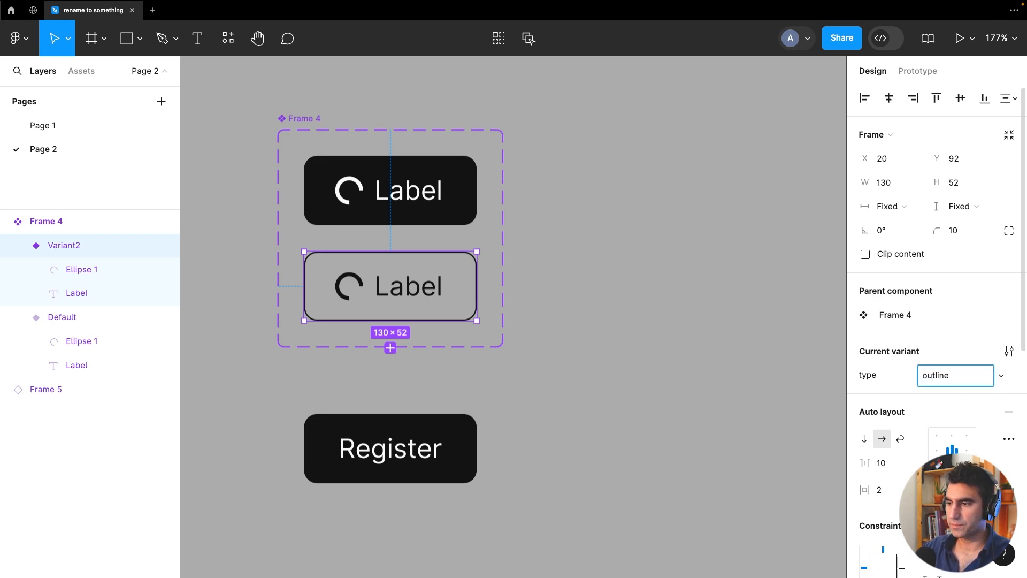
pyautogui.press('Return')
# Switch the Register instance's type property to outline
pyautogui.click(412, 428)
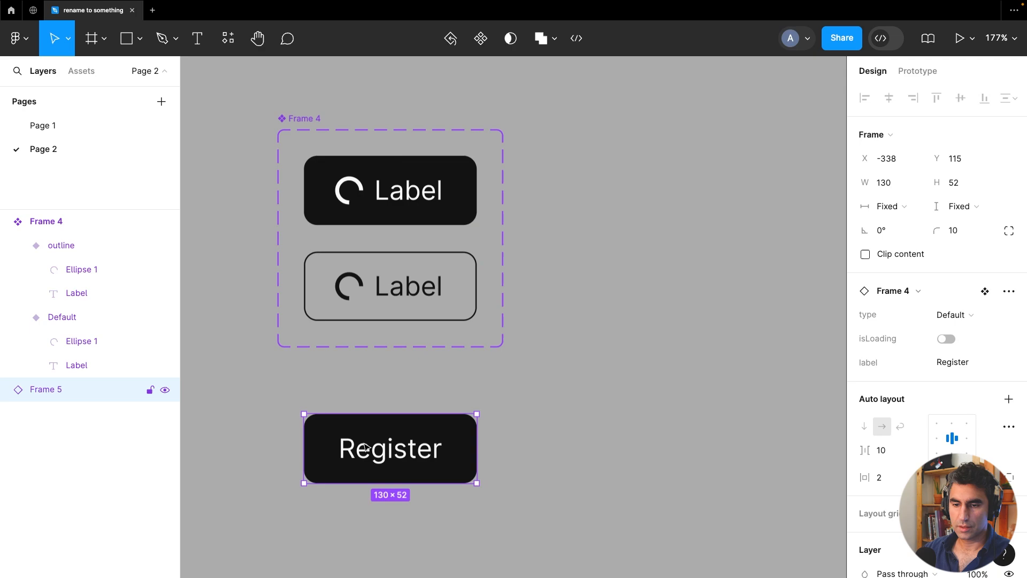
pyautogui.scroll(-3, 382, 447)
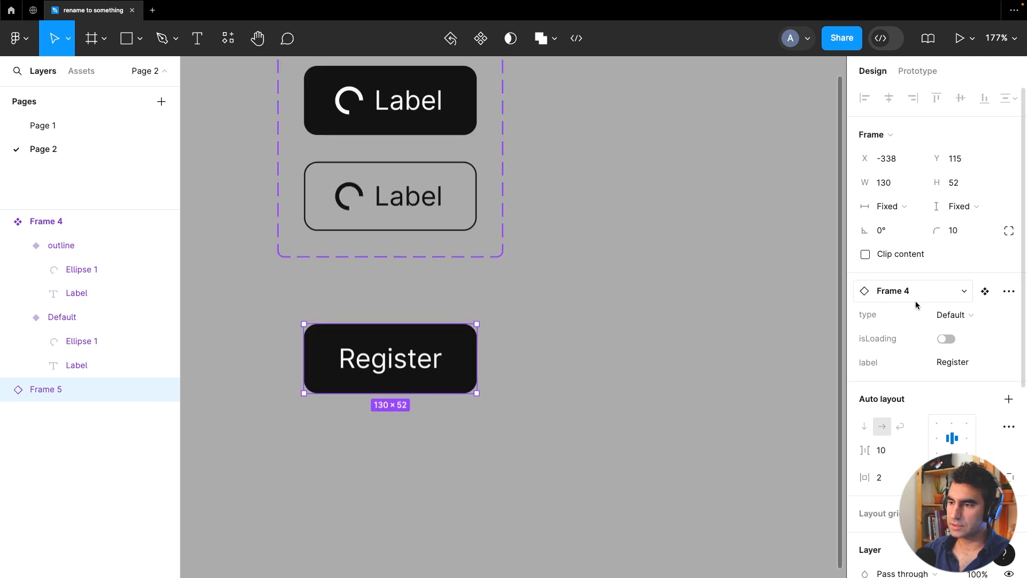
pyautogui.click(979, 314)
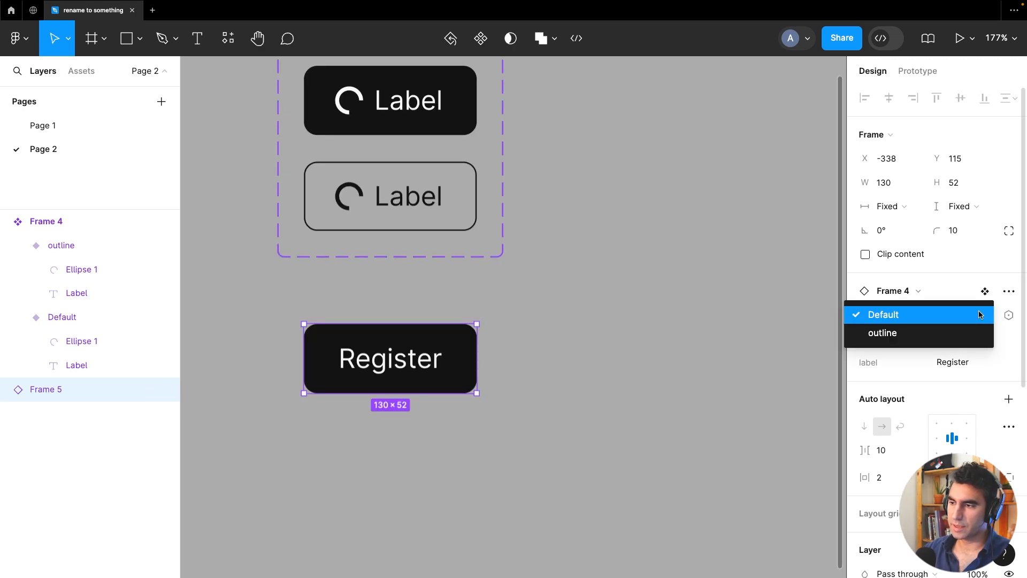
pyautogui.click(898, 335)
pyautogui.click(555, 383)
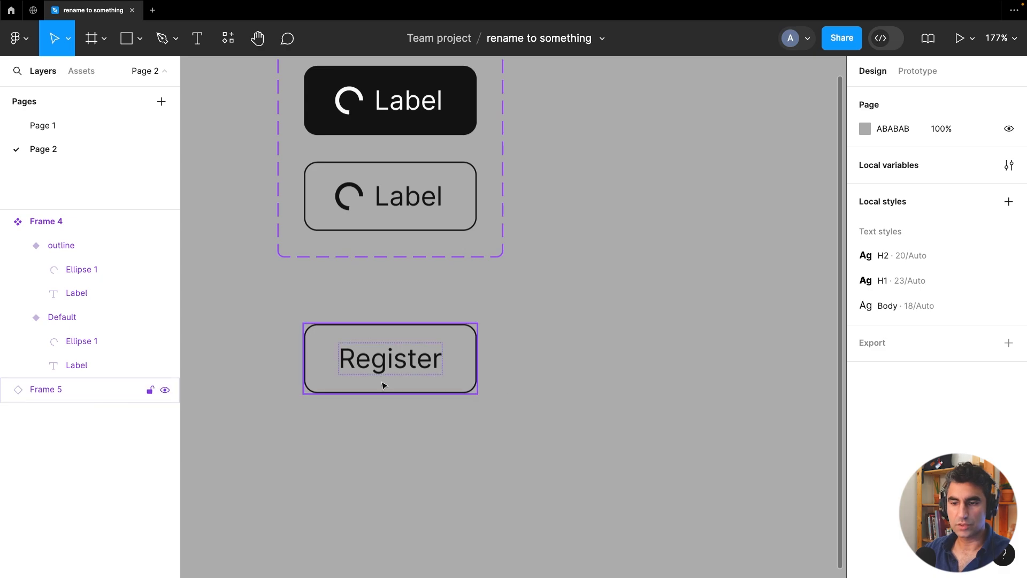
# Test the isLoading property on the outlined Register instance by turning it on and back off
pyautogui.click(454, 352)
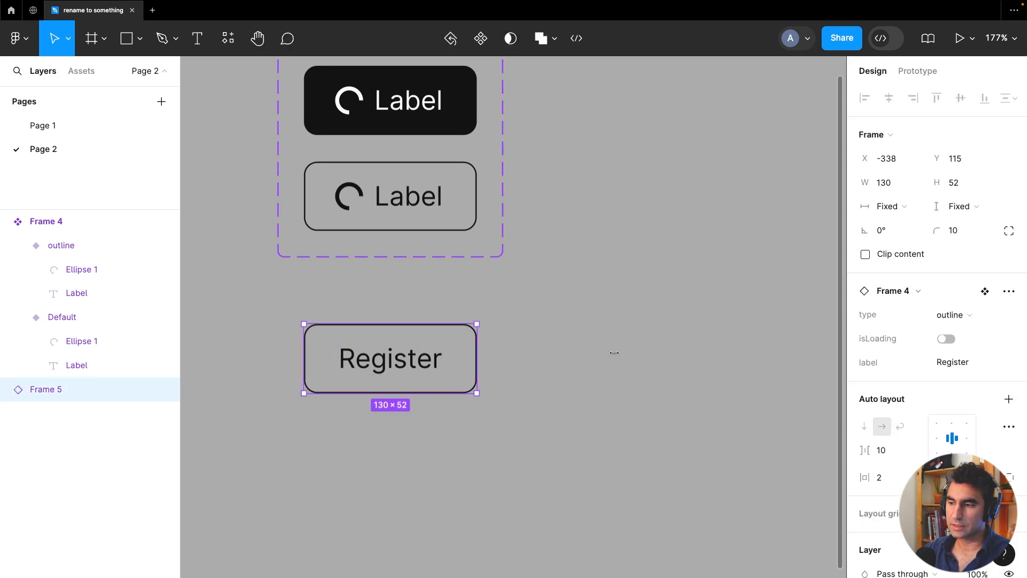
pyautogui.click(946, 339)
pyautogui.click(948, 340)
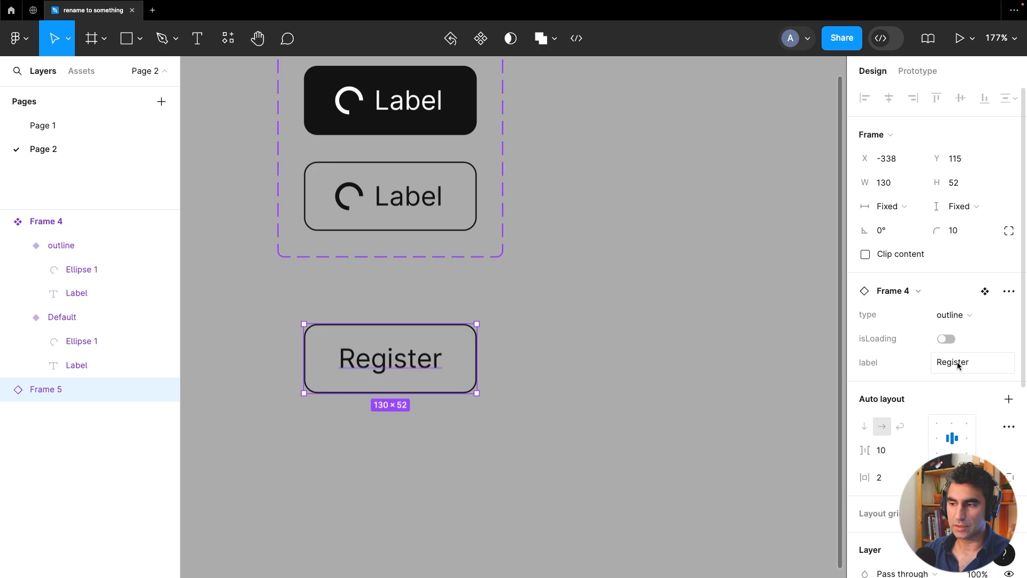
pyautogui.click(685, 399)
pyautogui.scroll(3, 685, 399)
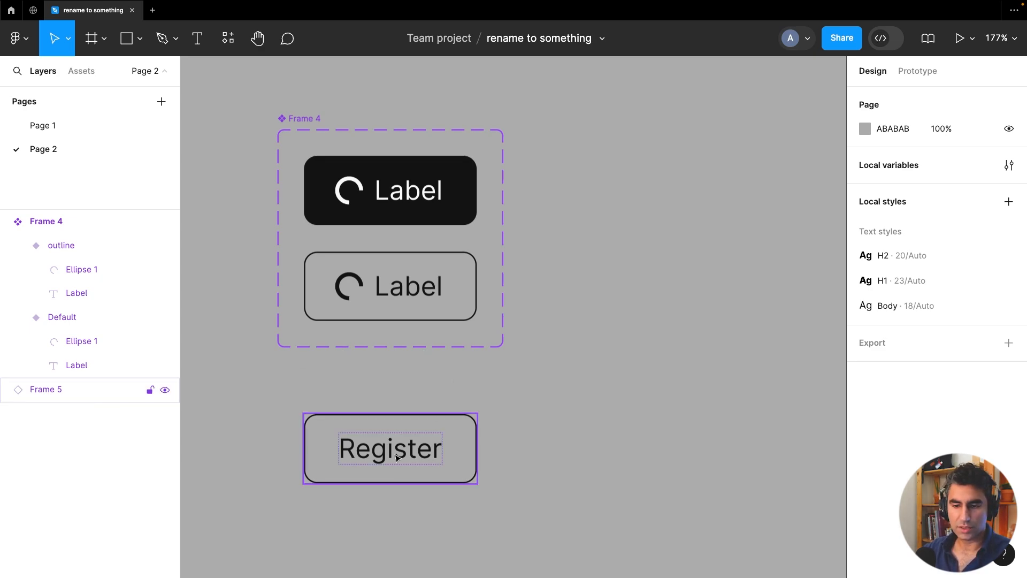
# Try the Register instance with isLoading on in the outline and Default types, restoring outline with isLoading off
pyautogui.click(428, 453)
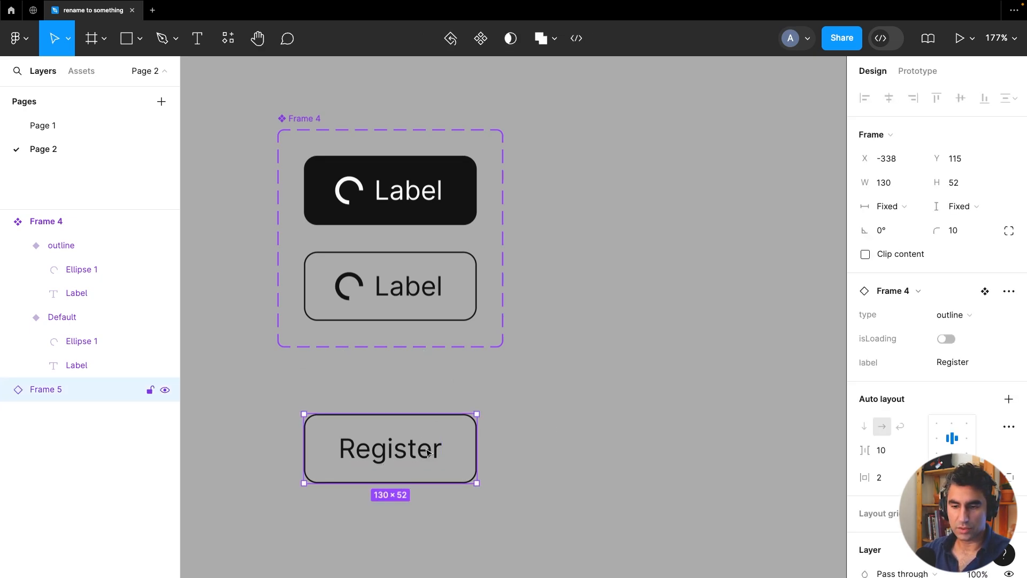
pyautogui.click(947, 339)
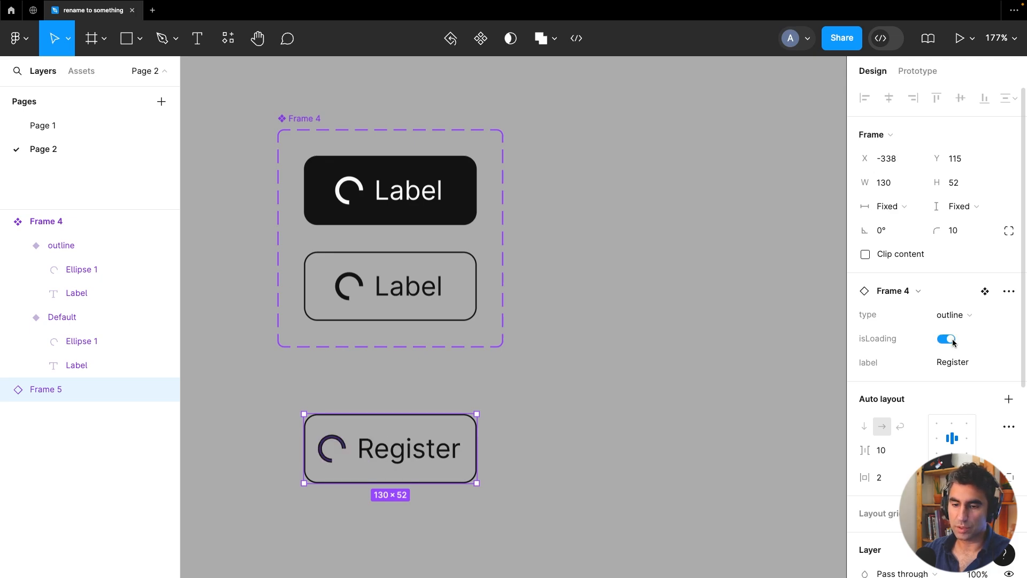
pyautogui.click(954, 316)
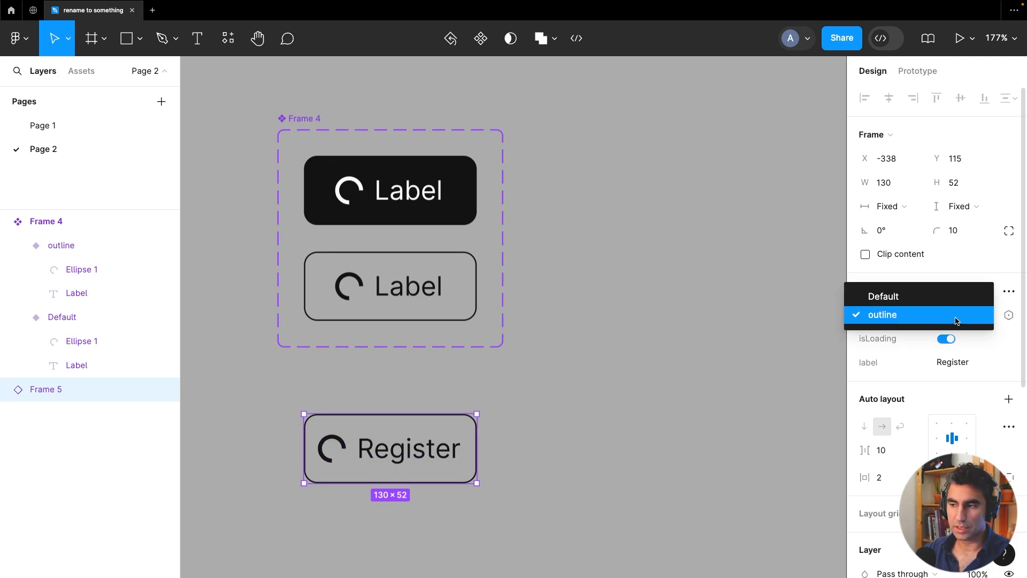
pyautogui.click(947, 297)
pyautogui.click(949, 326)
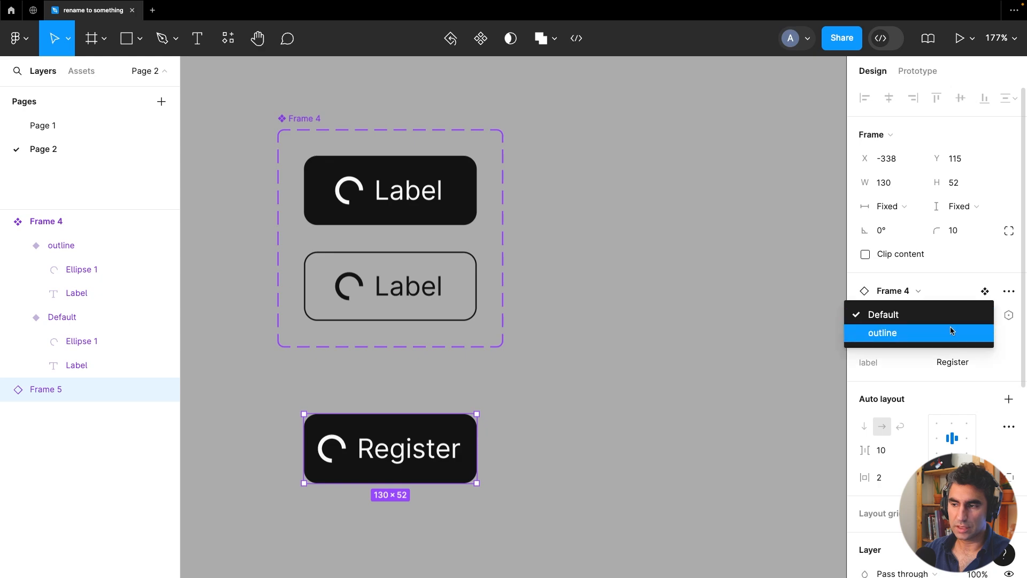
pyautogui.click(950, 330)
pyautogui.click(947, 341)
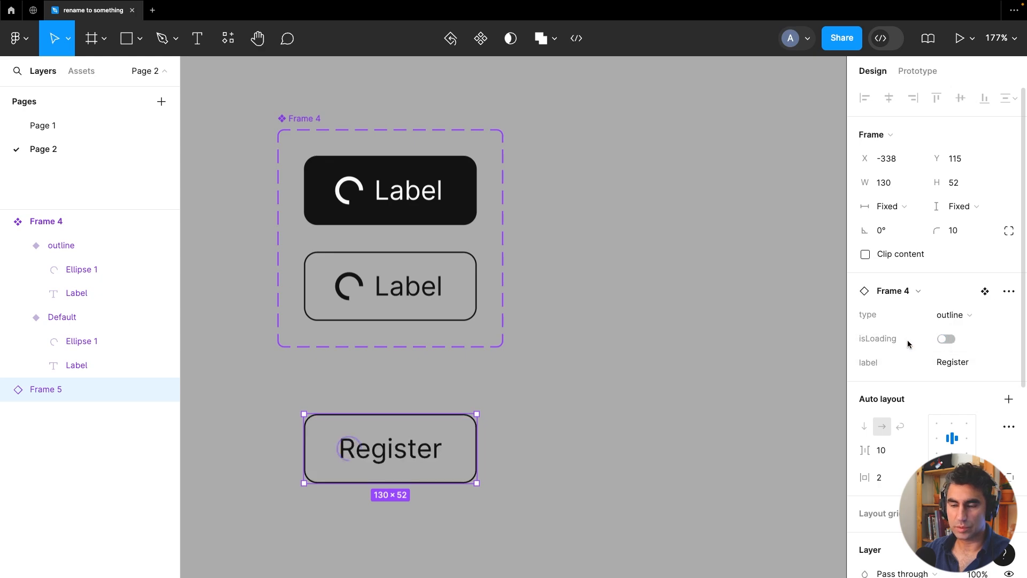
pyautogui.click(711, 310)
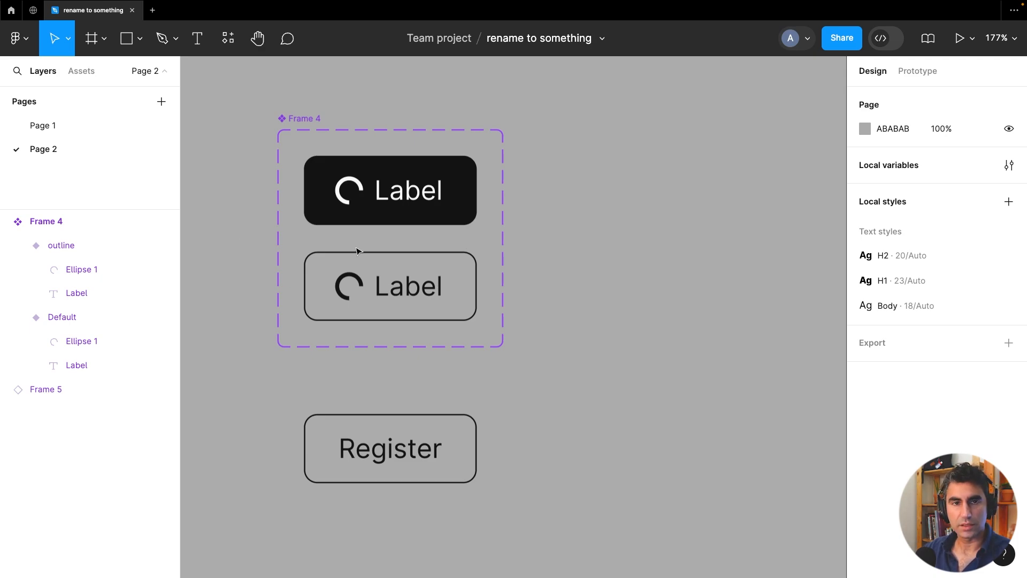
# Add a third variant based on the Default button and move the Frame 4 component set up to about X -366, Y -146
pyautogui.scroll(-3, 524, 195)
pyautogui.moveTo(555, 192); pyautogui.dragTo(528, 240)
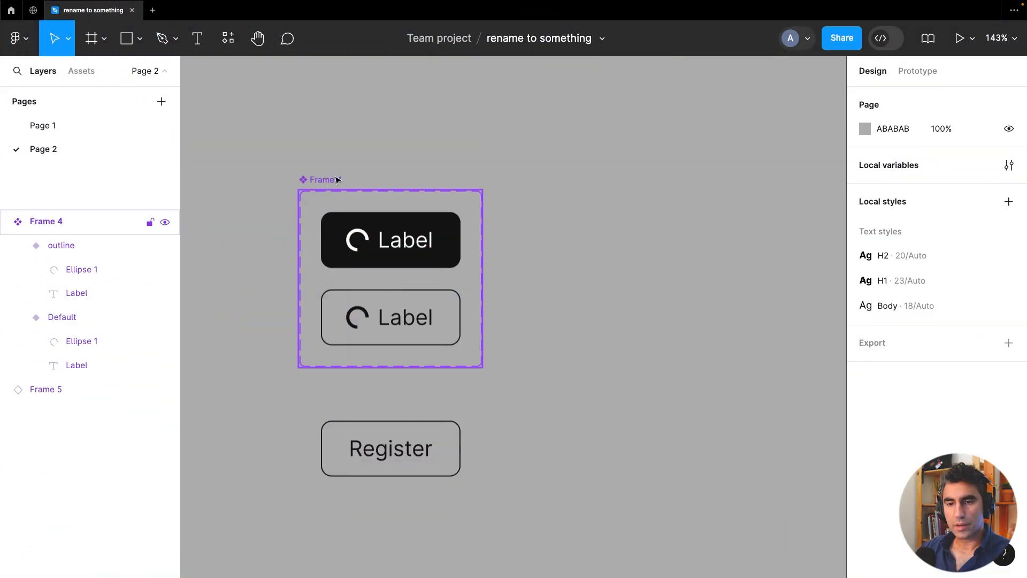
pyautogui.moveTo(338, 179); pyautogui.dragTo(338, 152)
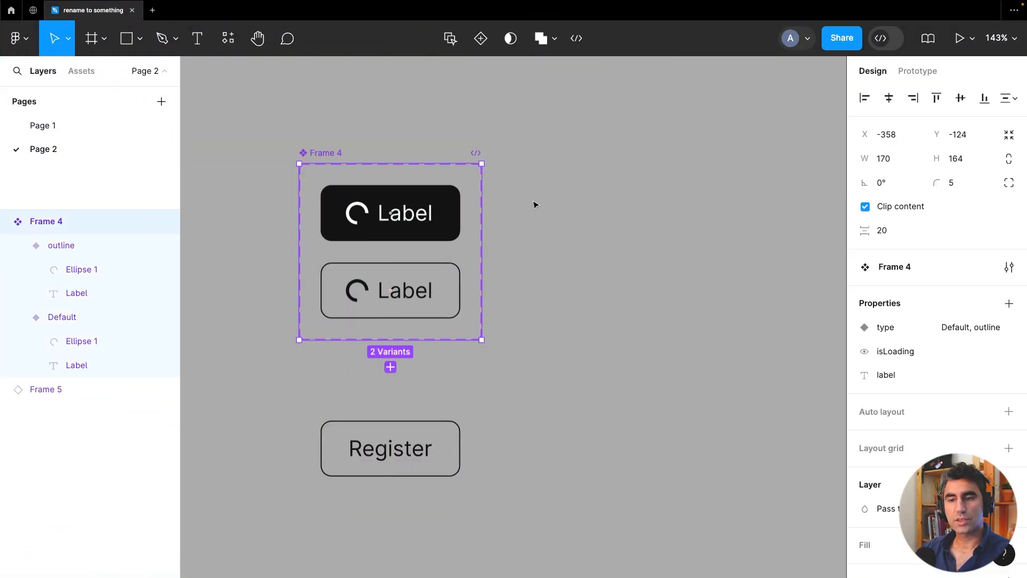
pyautogui.click(448, 230)
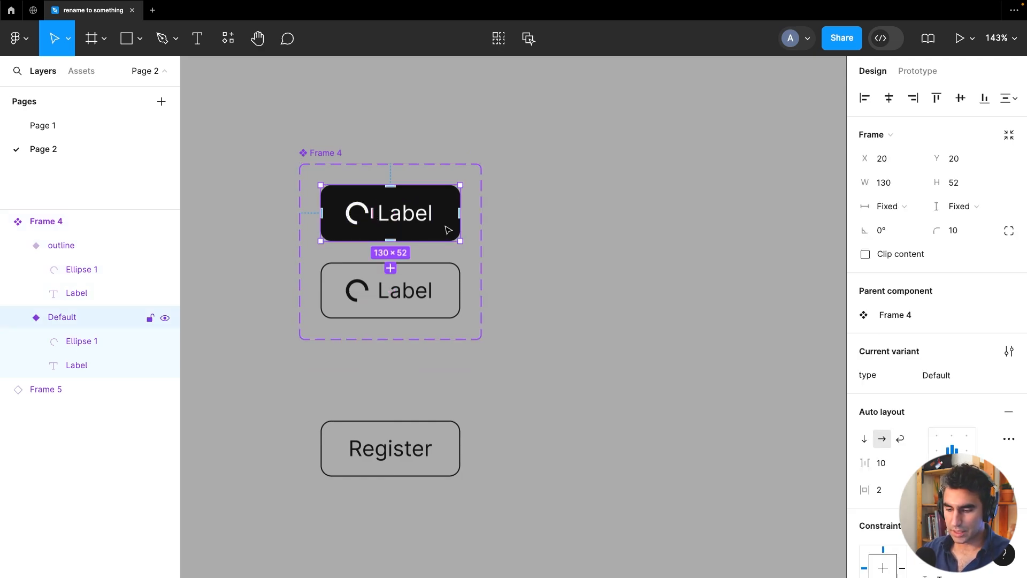
pyautogui.click(390, 268)
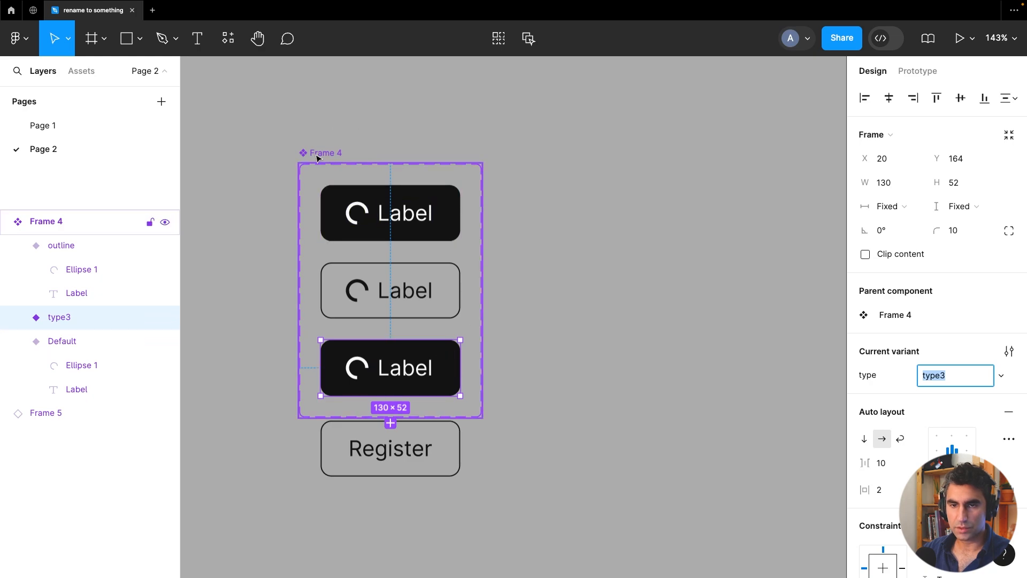
pyautogui.moveTo(313, 153); pyautogui.dragTo(305, 130)
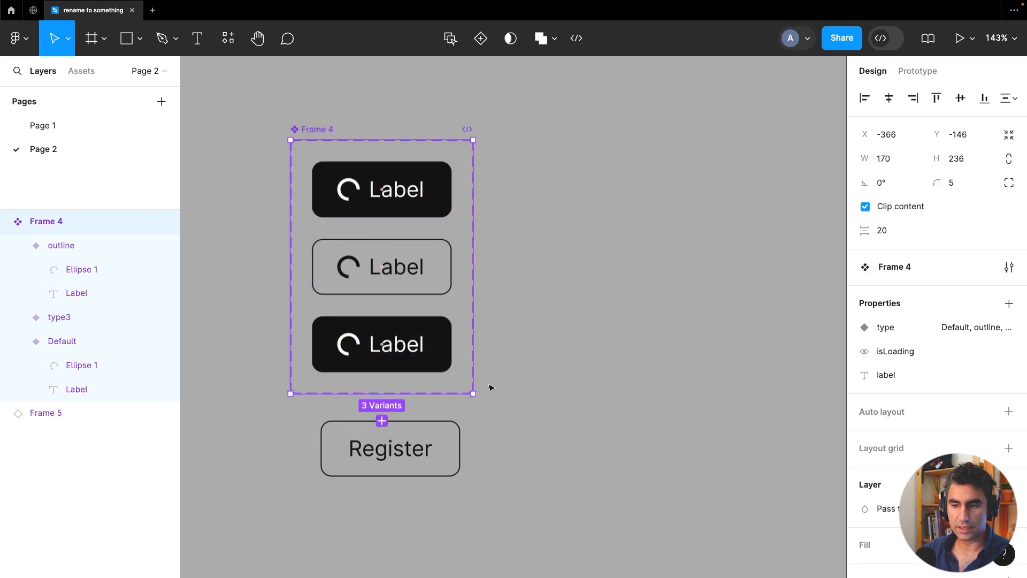
# Widen the component set to about 372 and place the third variant to the right of the Default variant
pyautogui.moveTo(475, 391); pyautogui.dragTo(690, 393)
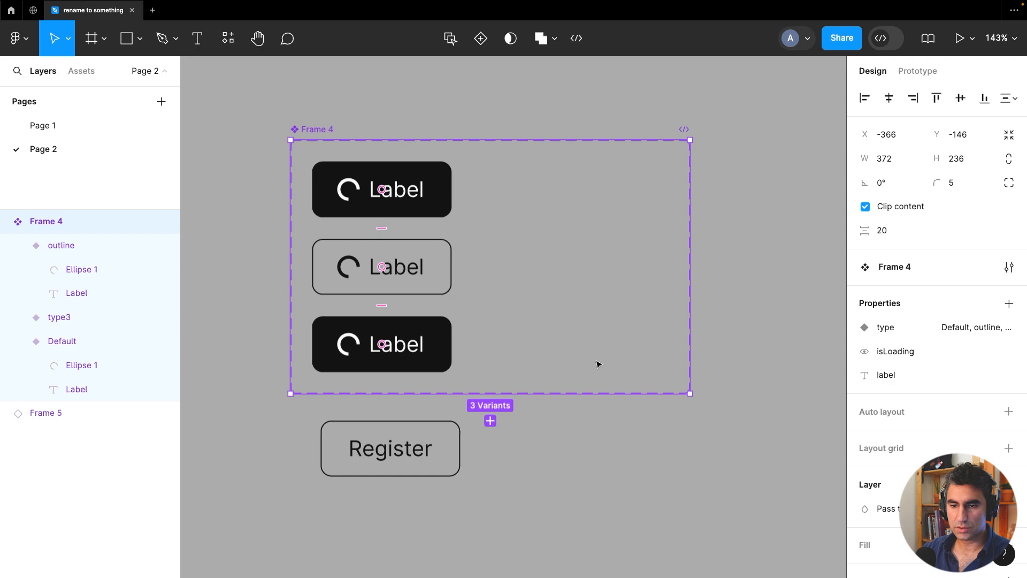
pyautogui.moveTo(432, 337); pyautogui.dragTo(589, 190)
# Change the third variant's fill to the library color gray
pyautogui.scroll(-3, 883, 463)
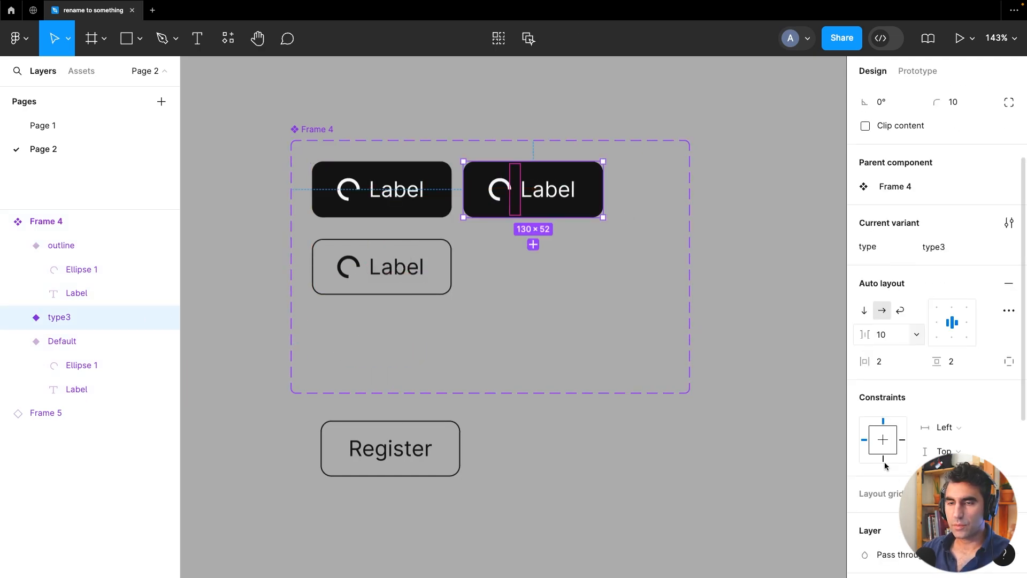
pyautogui.scroll(-5, 882, 449)
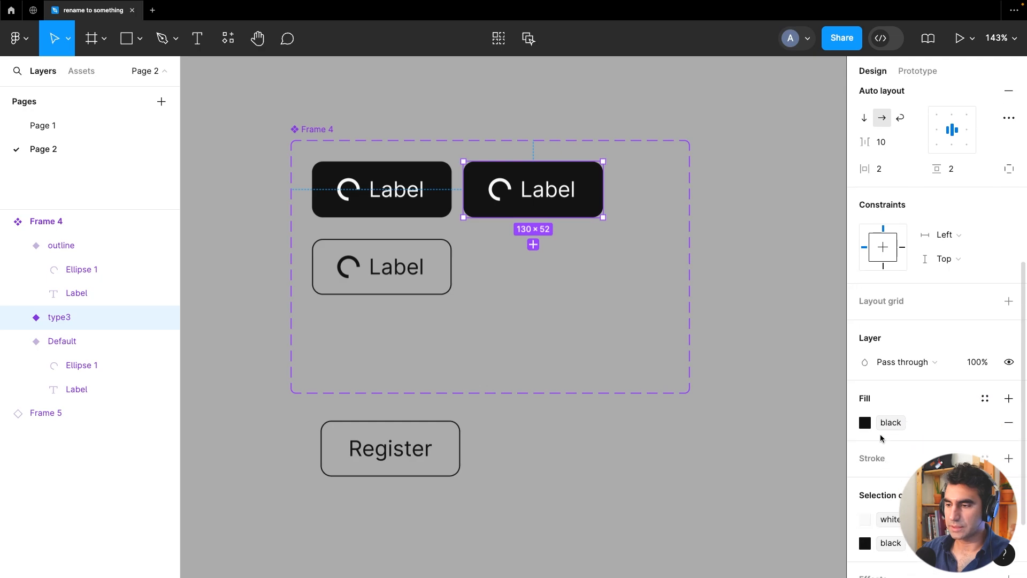
pyautogui.scroll(1, 877, 426)
pyautogui.click(865, 392)
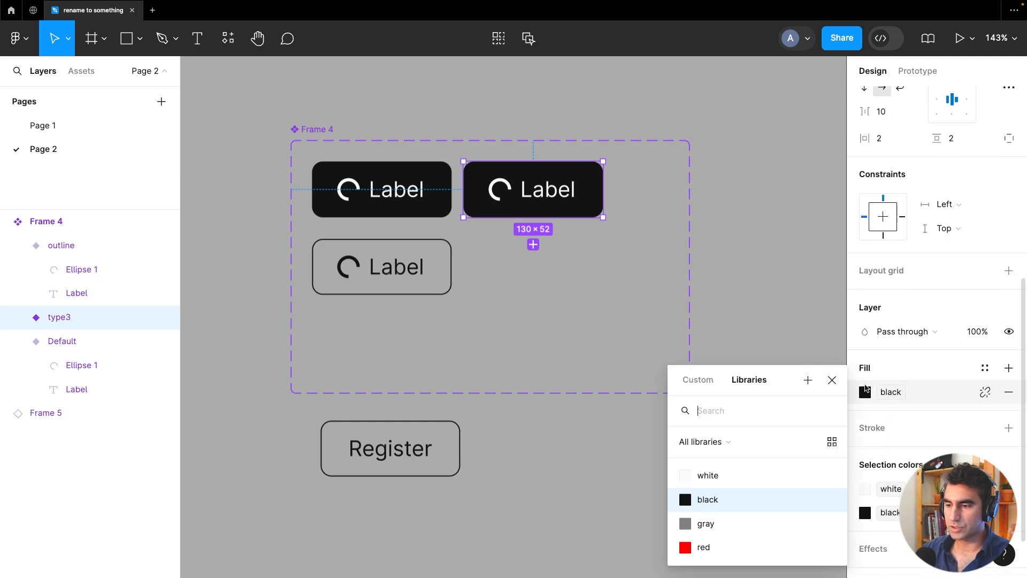
pyautogui.click(722, 525)
pyautogui.click(550, 303)
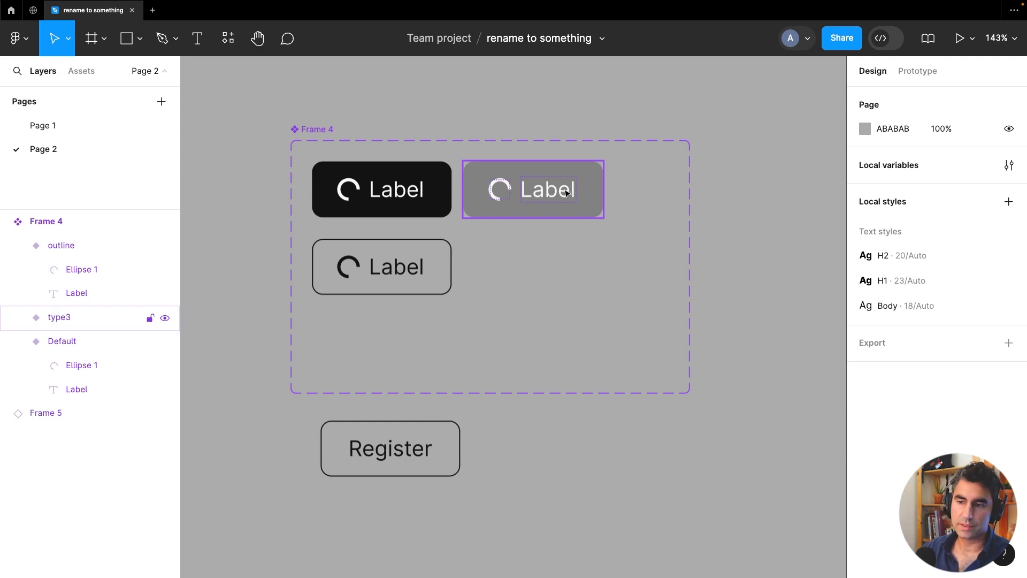
# Rename the gray variant's type value to defaultHover
pyautogui.scroll(3, 559, 287)
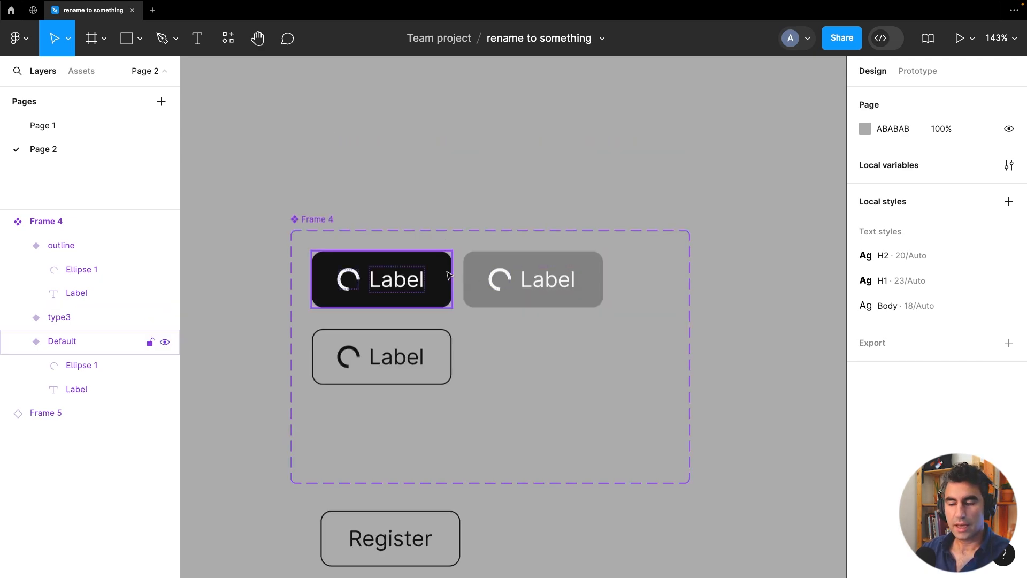
pyautogui.click(492, 276)
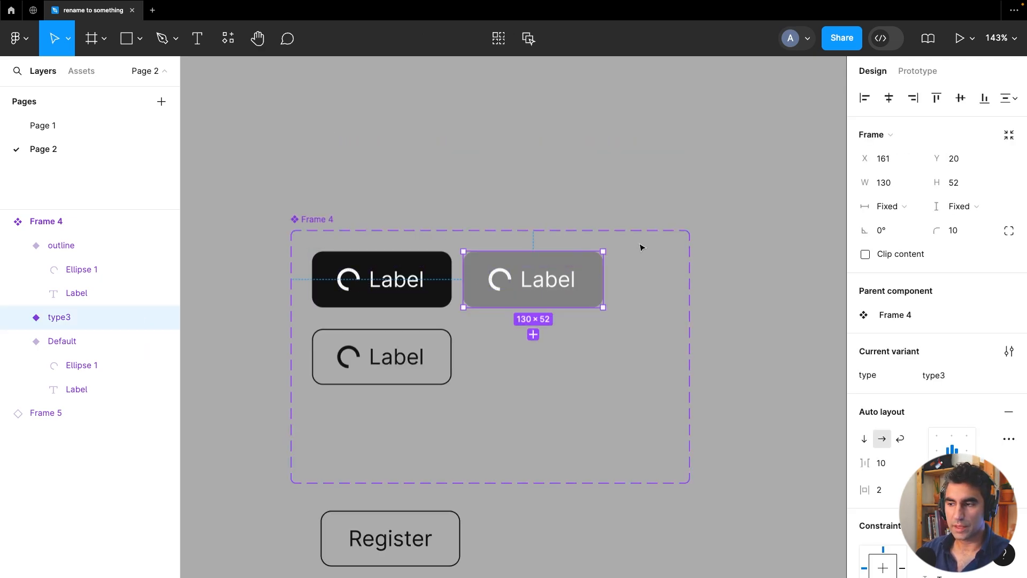
pyautogui.click(944, 375)
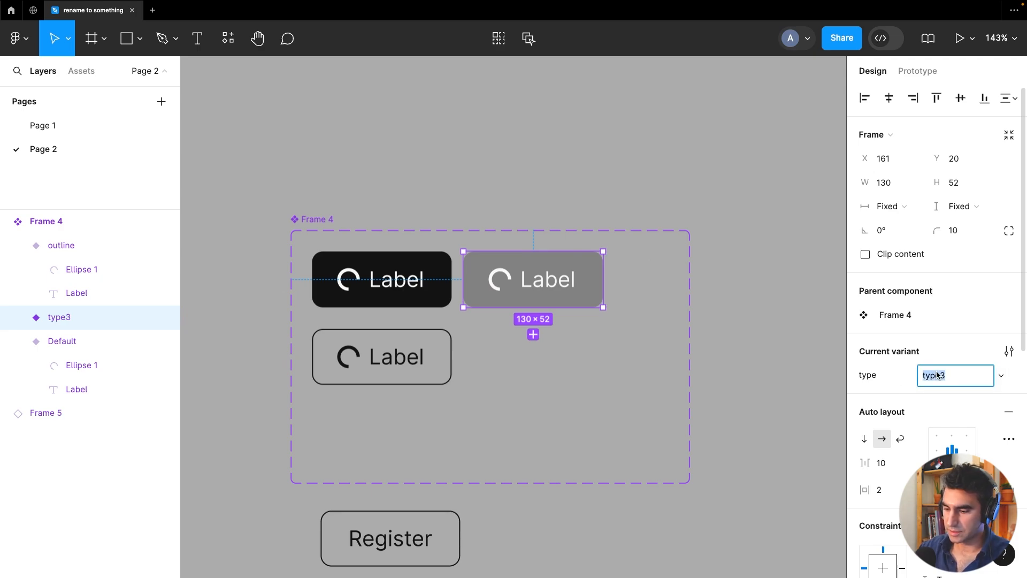
pyautogui.write('defaultHover')
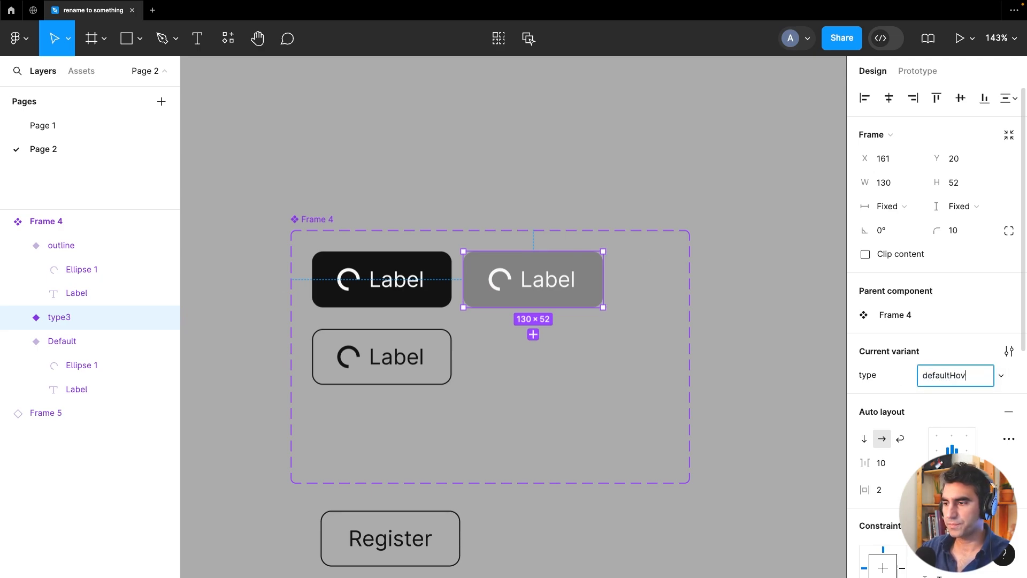
pyautogui.press('Return')
# Rename the black filled variant's type value to lowercase default
pyautogui.click(437, 272)
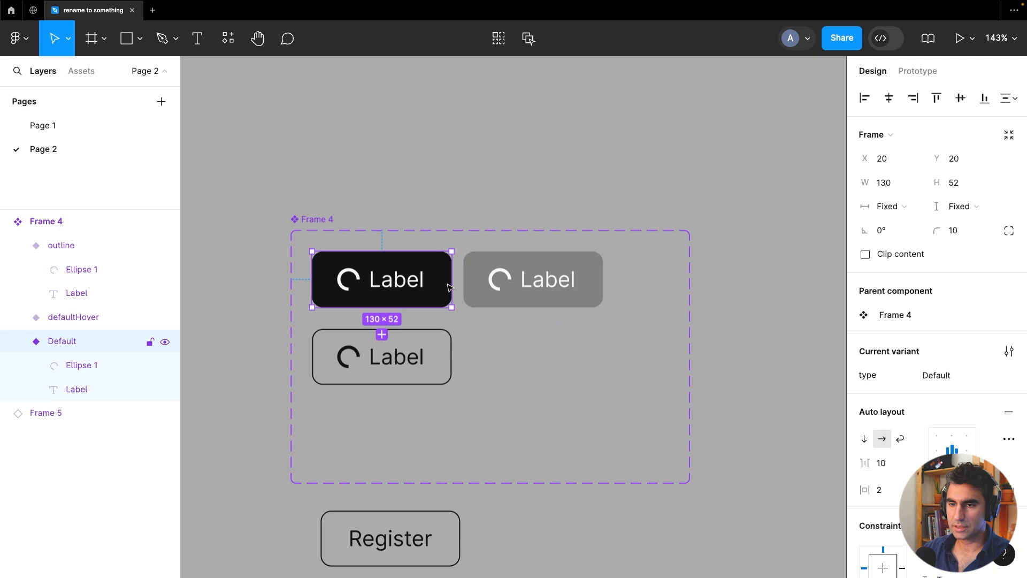
pyautogui.click(958, 375)
pyautogui.write('defa')
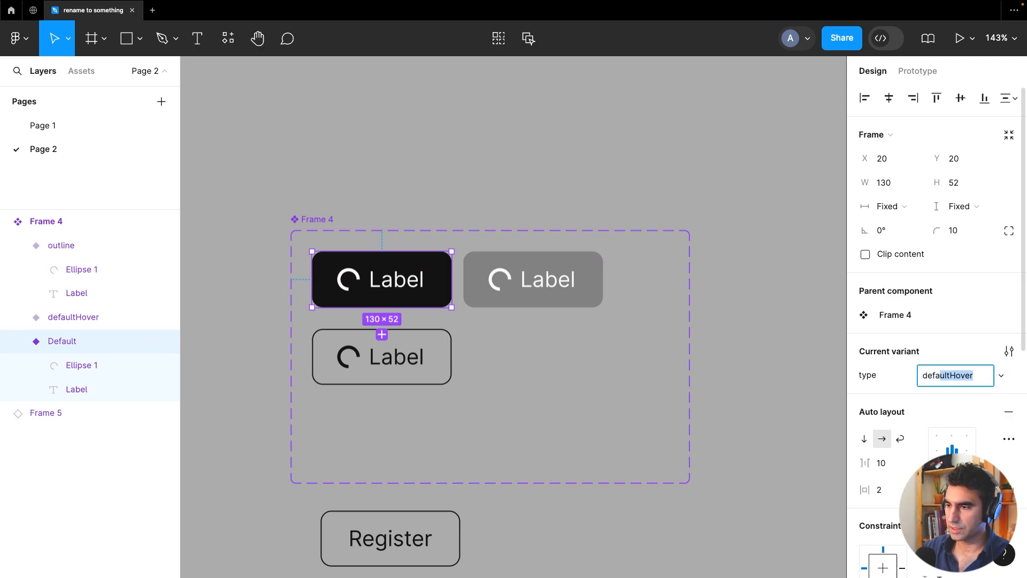
pyautogui.write('ult')
pyautogui.press('BackSpace')
pyautogui.press('Return')
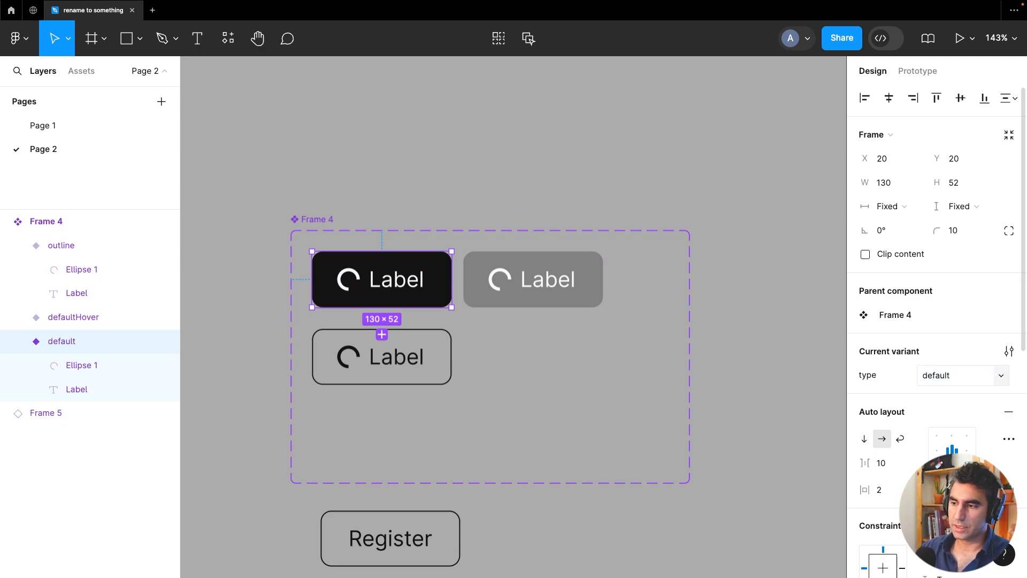
pyautogui.click(448, 163)
pyautogui.scroll(-2, 443, 160)
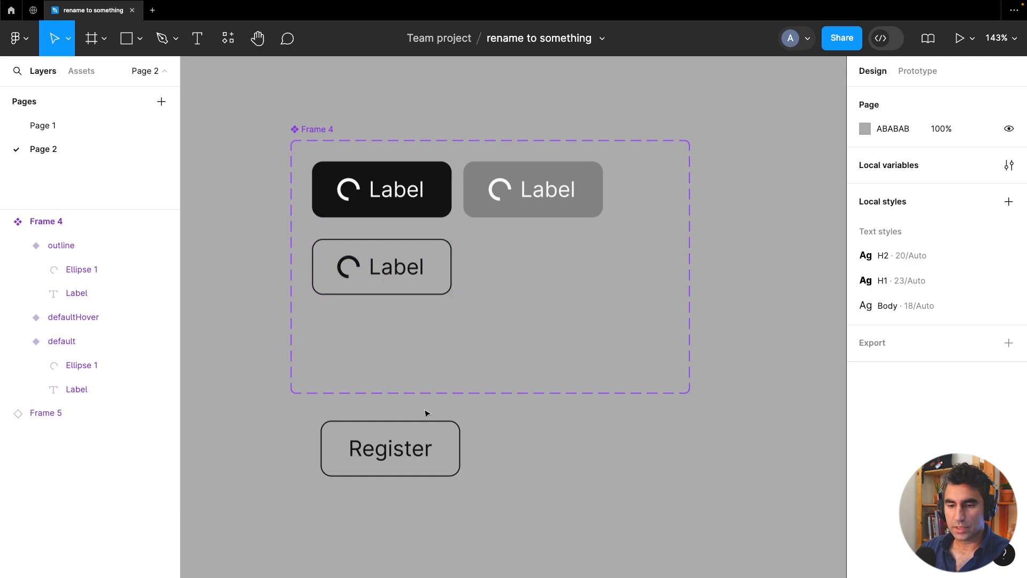
# Try the defaultHover type on the Register button instance and set its type to default
pyautogui.click(422, 431)
pyautogui.click(960, 313)
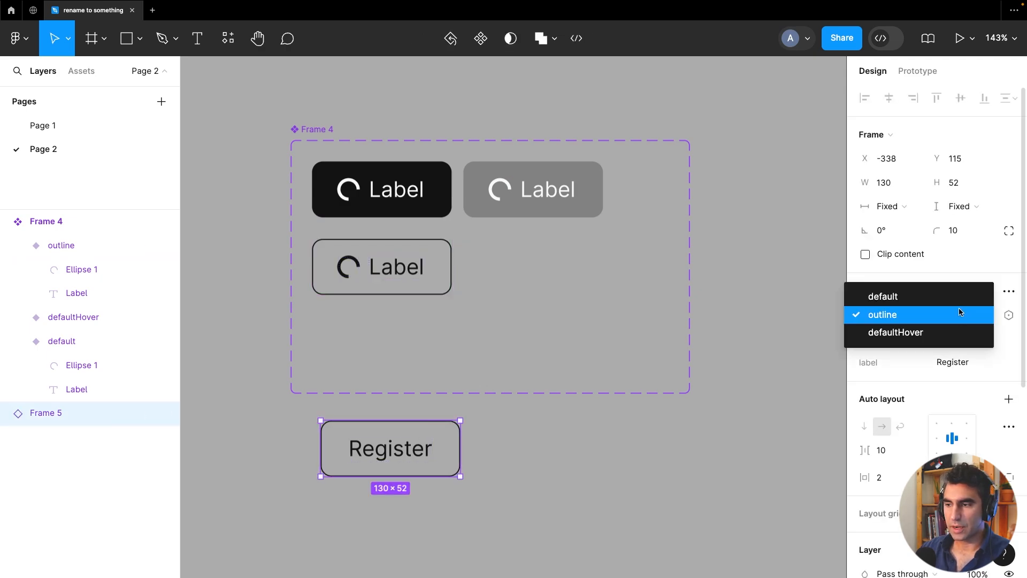
pyautogui.click(940, 332)
pyautogui.click(964, 317)
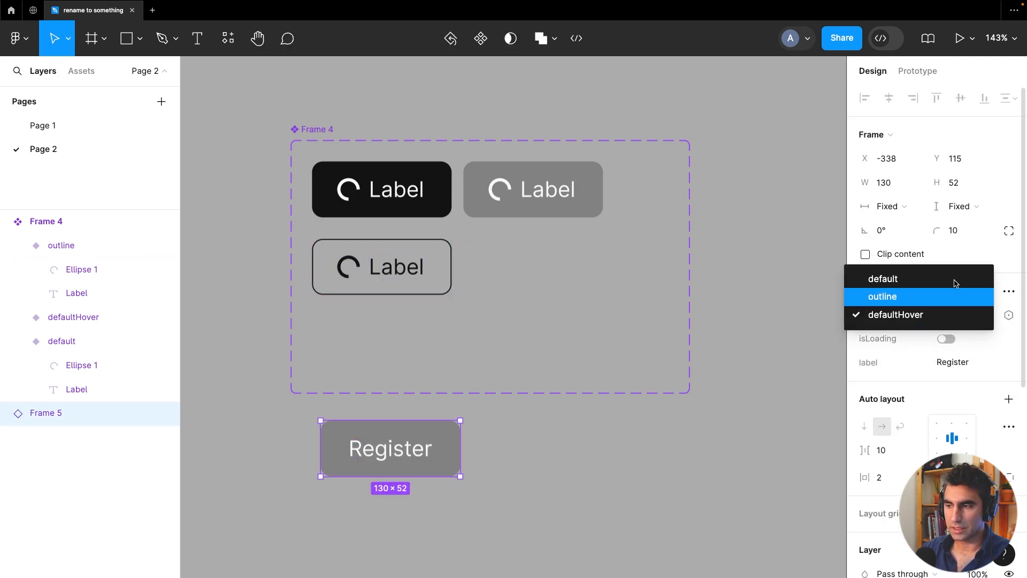
pyautogui.click(956, 277)
pyautogui.scroll(3, 503, 204)
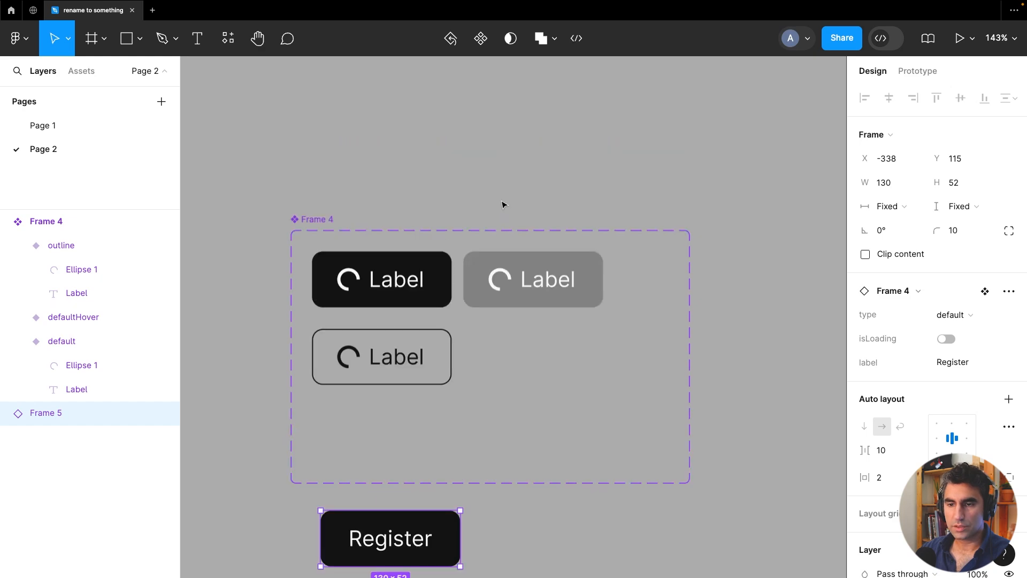
pyautogui.scroll(-3, 508, 214)
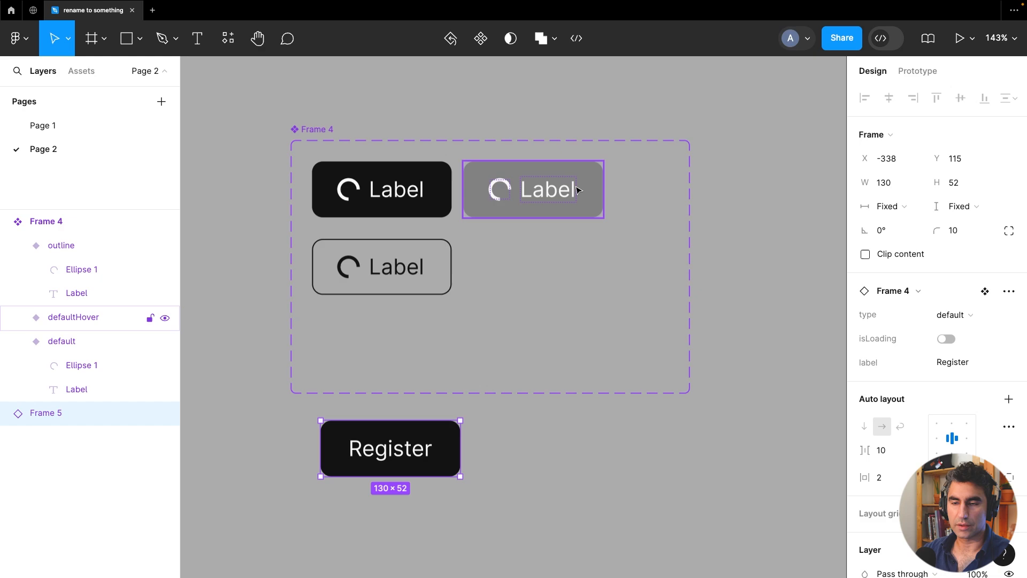
# Add a While hovering prototype interaction that changes the default variant to defaultHover
pyautogui.click(917, 74)
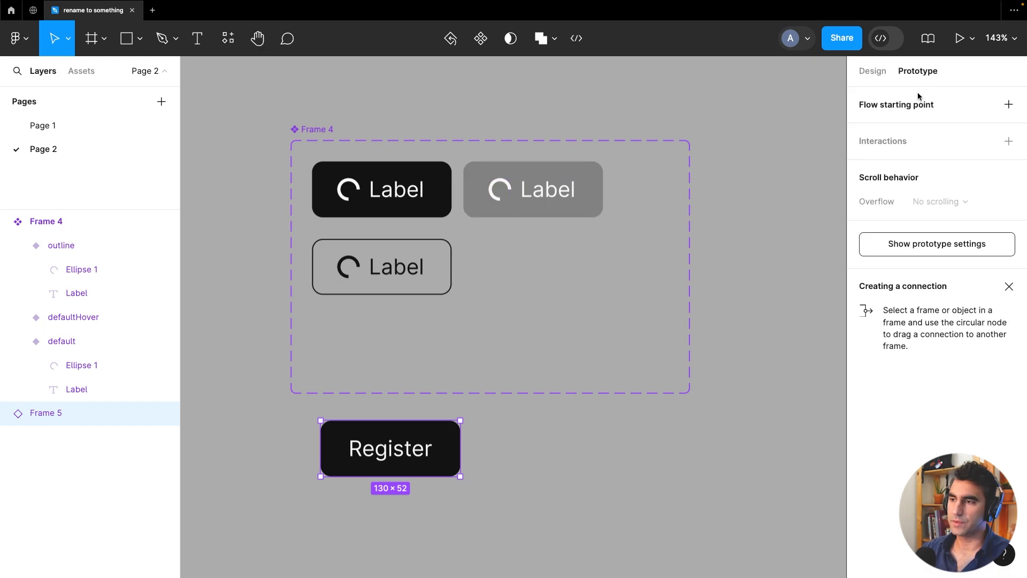
pyautogui.click(442, 180)
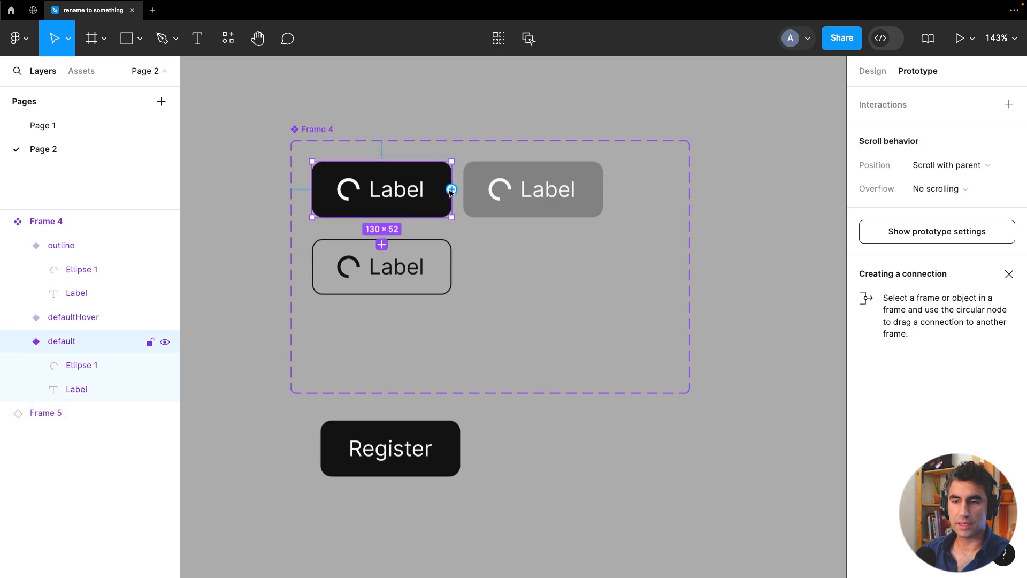
pyautogui.moveTo(452, 190); pyautogui.dragTo(522, 191)
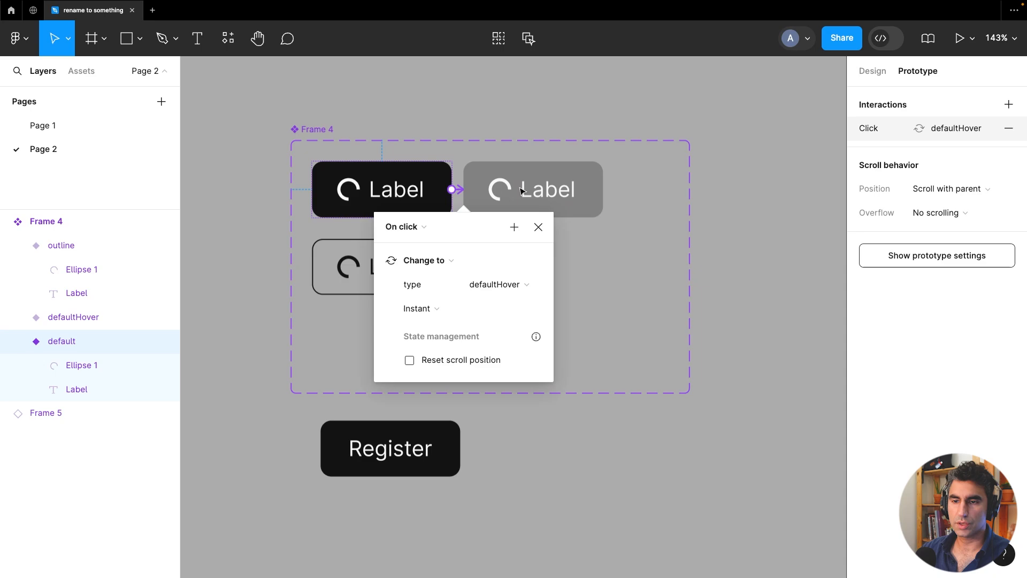
pyautogui.click(416, 225)
pyautogui.click(431, 262)
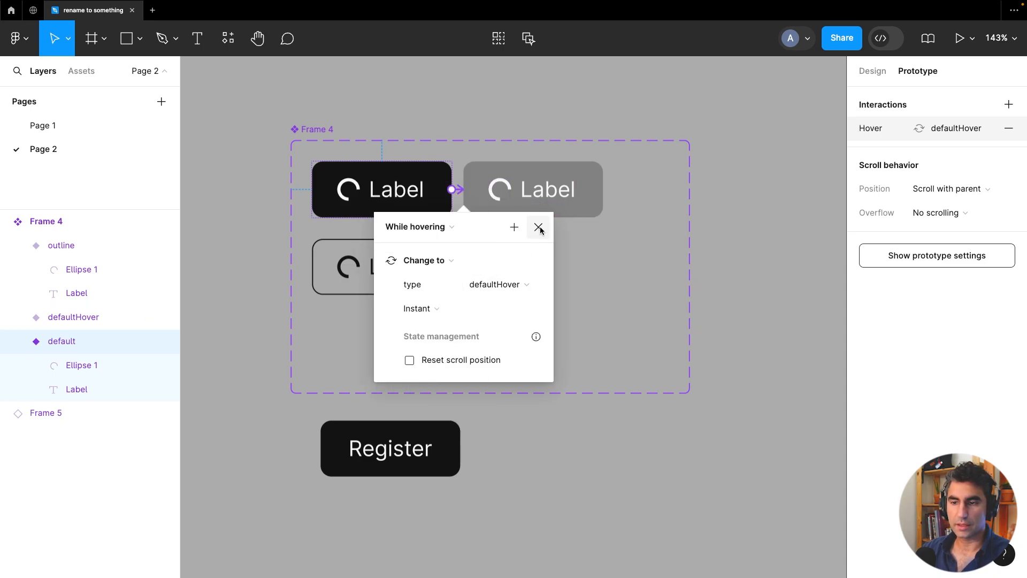
pyautogui.click(538, 228)
# Add a Mouse leave prototype interaction that changes the defaultHover variant back to default
pyautogui.click(470, 184)
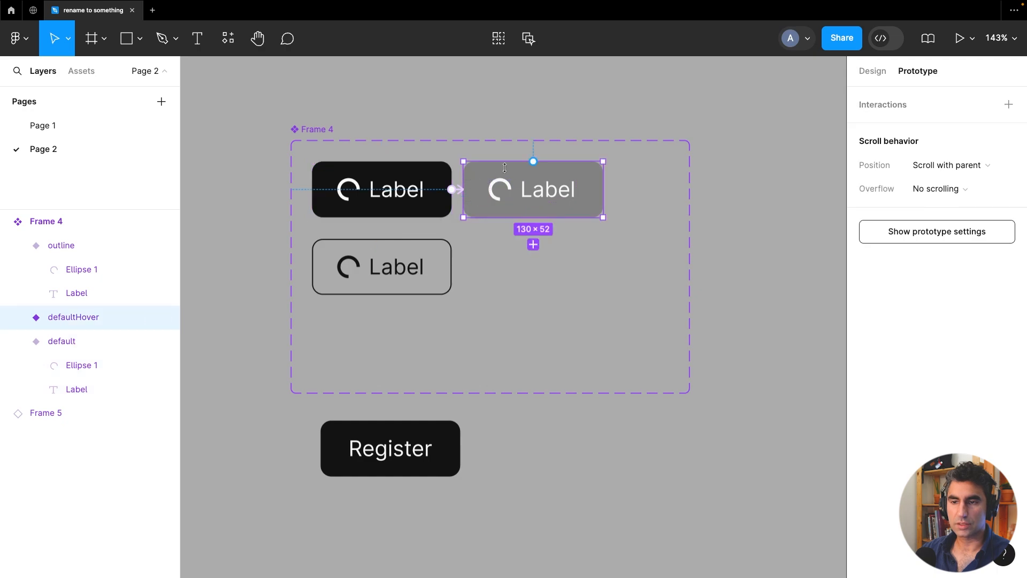
pyautogui.moveTo(463, 203); pyautogui.dragTo(421, 210)
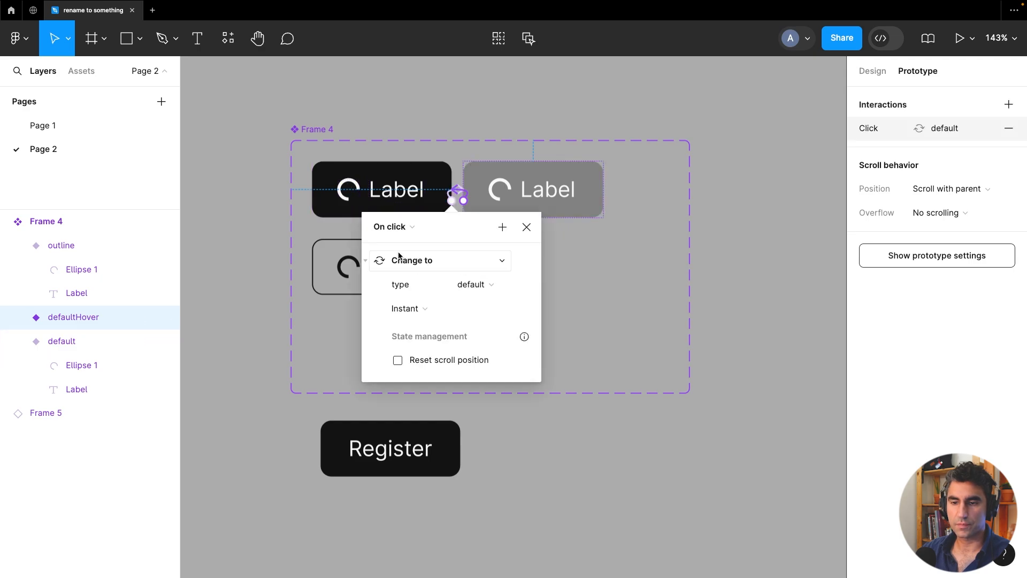
pyautogui.click(394, 226)
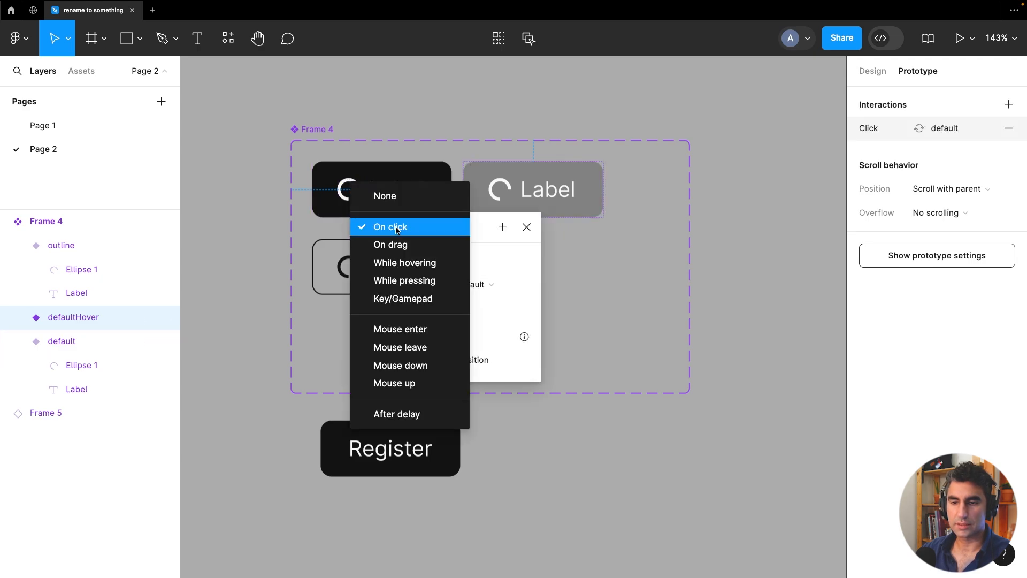
pyautogui.click(428, 346)
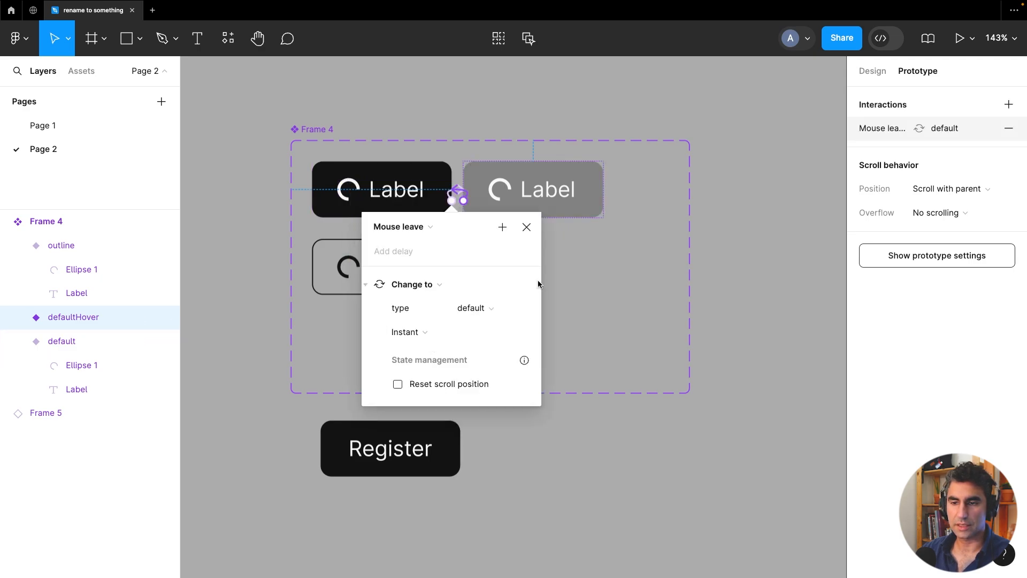
pyautogui.click(525, 228)
# Move the defaultHover variant farther to the right of the default variant and check the interactions of both variants
pyautogui.moveTo(541, 180); pyautogui.dragTo(595, 179)
pyautogui.click(497, 103)
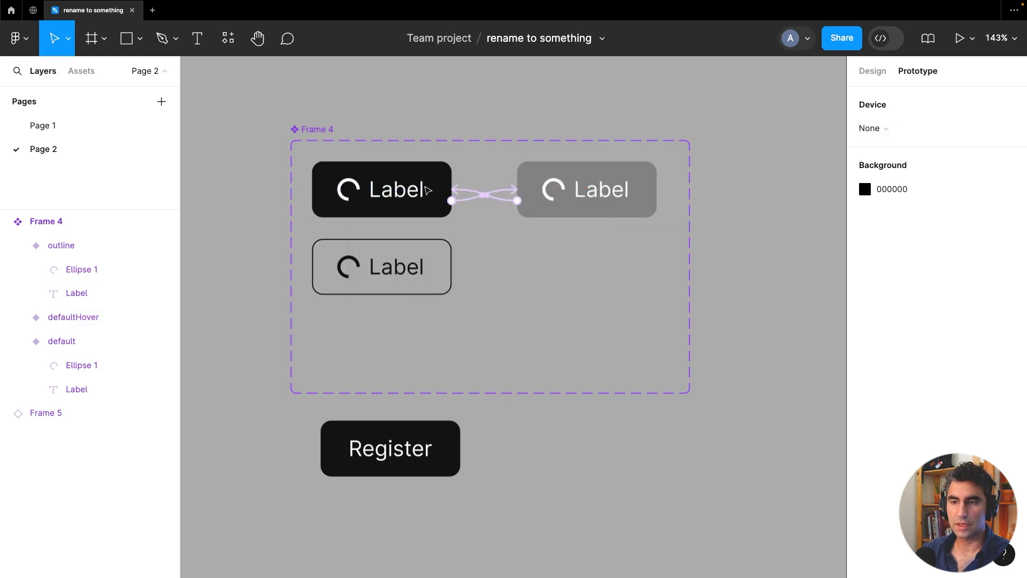
pyautogui.click(398, 182)
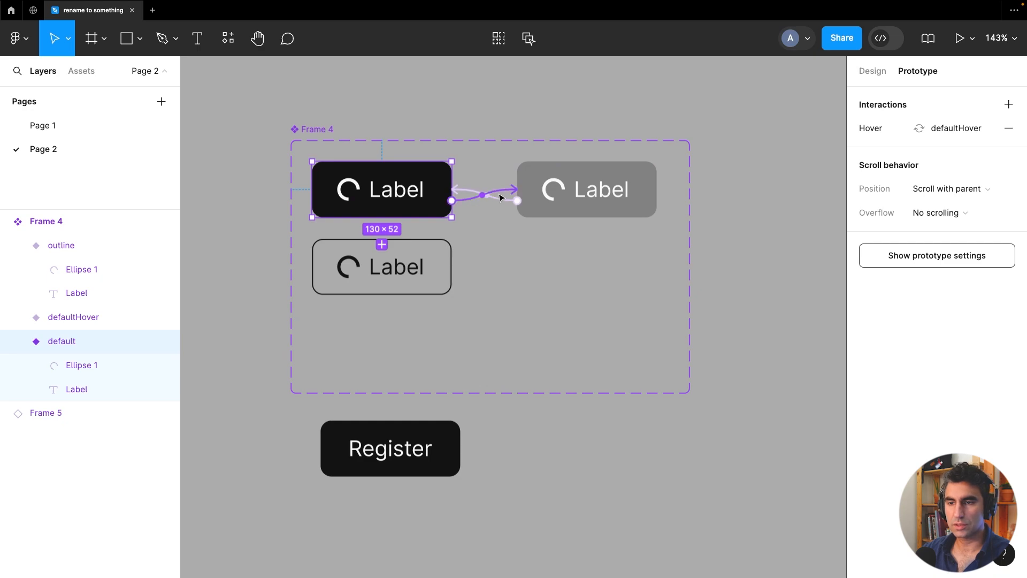
pyautogui.click(516, 199)
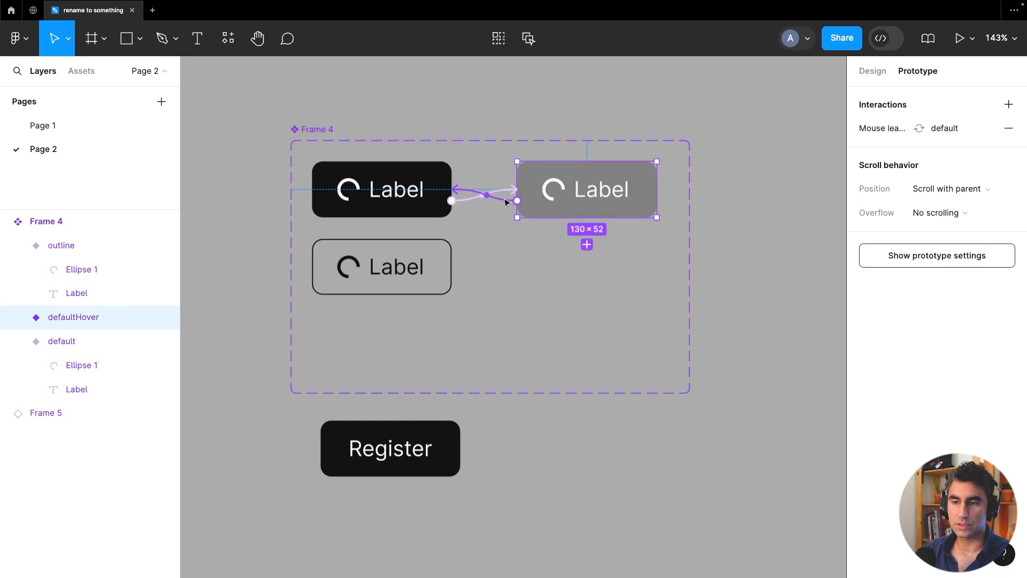
pyautogui.click(490, 109)
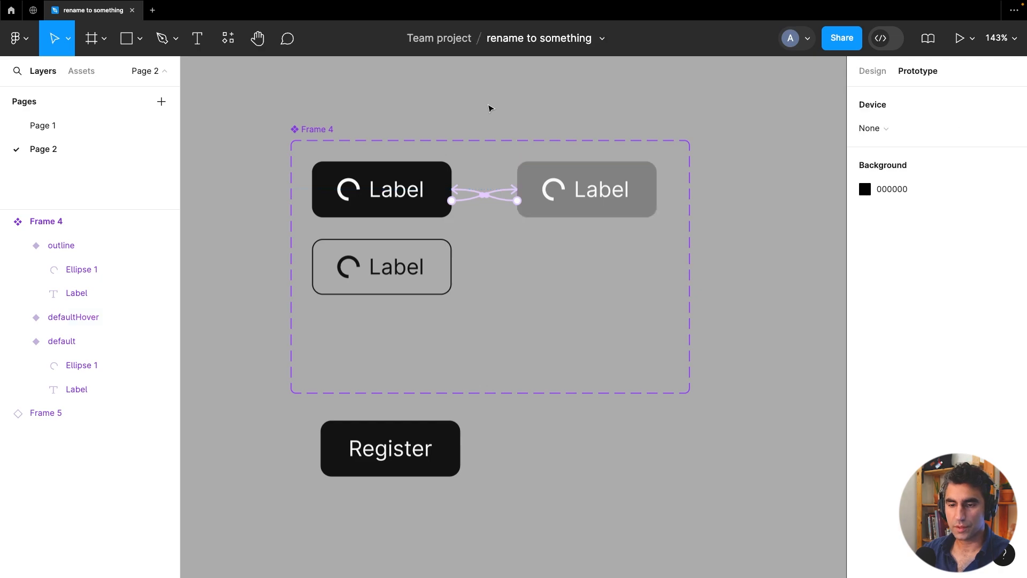
# Replace the old Register button group in Page 1's Register frame with a copy of the Register component instance from Page 2
pyautogui.click(438, 452)
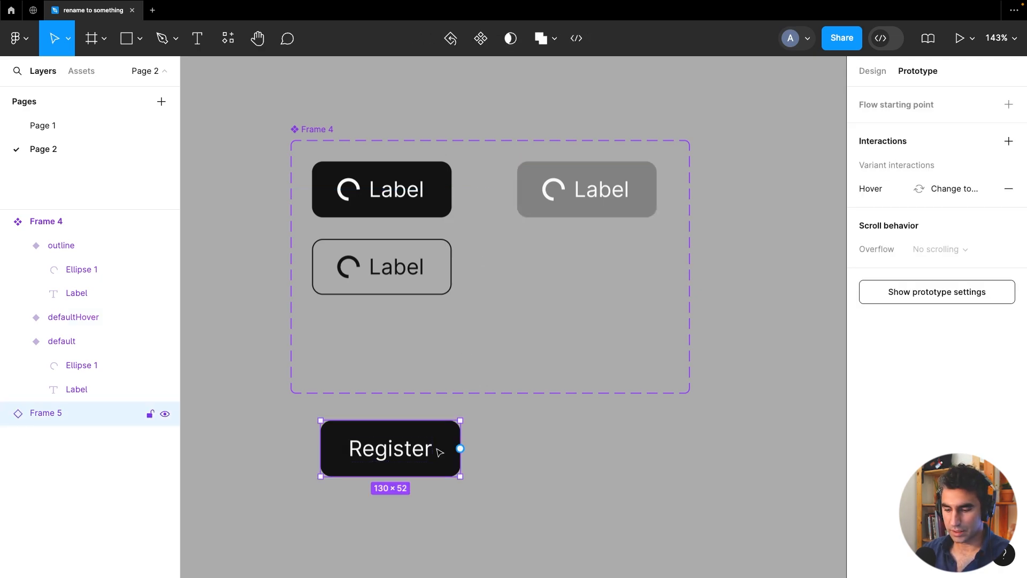
pyautogui.click(69, 128)
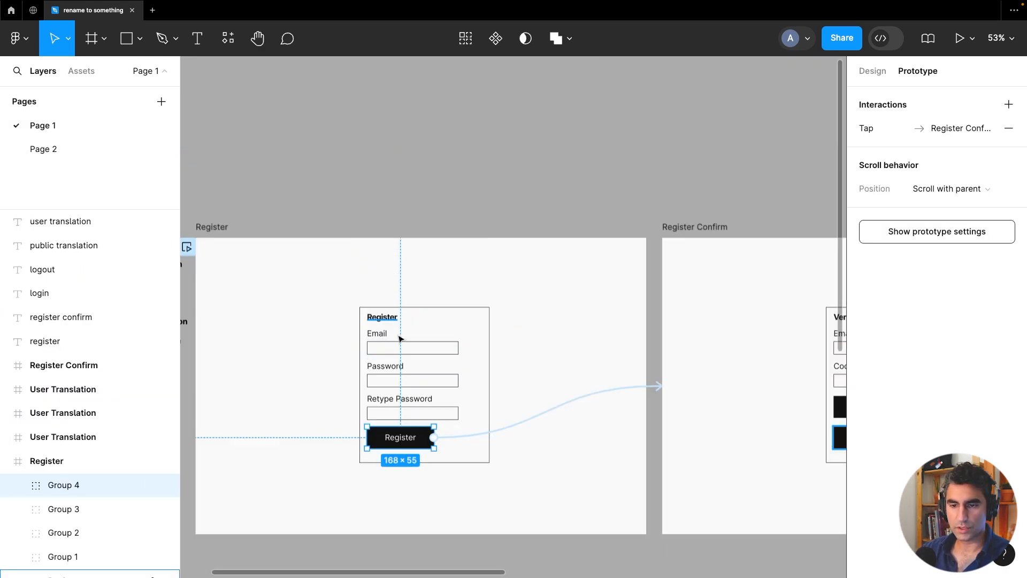
pyautogui.press('Delete')
pyautogui.press('super+v')
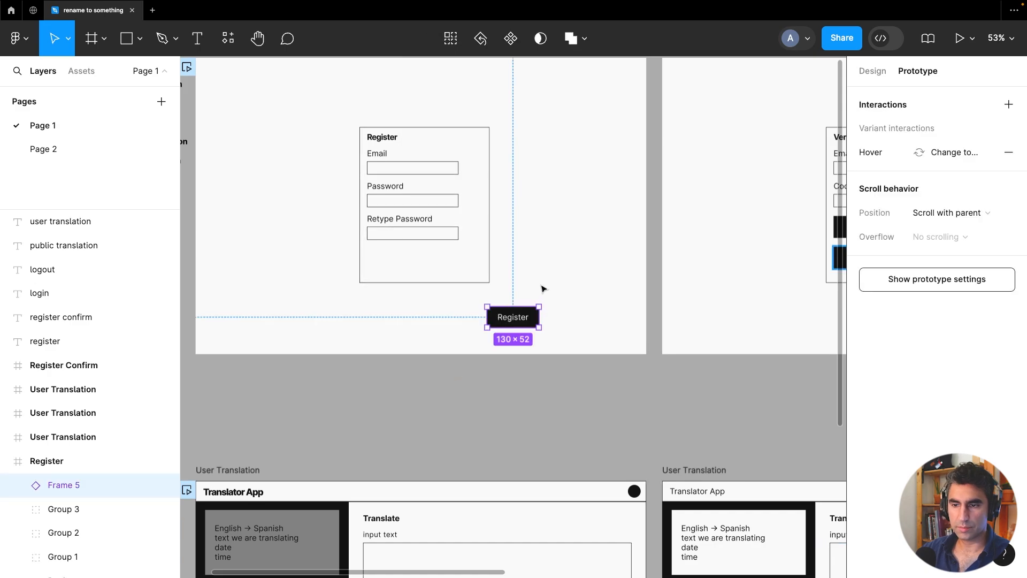
# Place the pasted Register button below the Retype Password field and link it to navigate to the Register Confirm frame on tap
pyautogui.moveTo(506, 309); pyautogui.dragTo(642, 222)
pyautogui.scroll(-3, 412, 262)
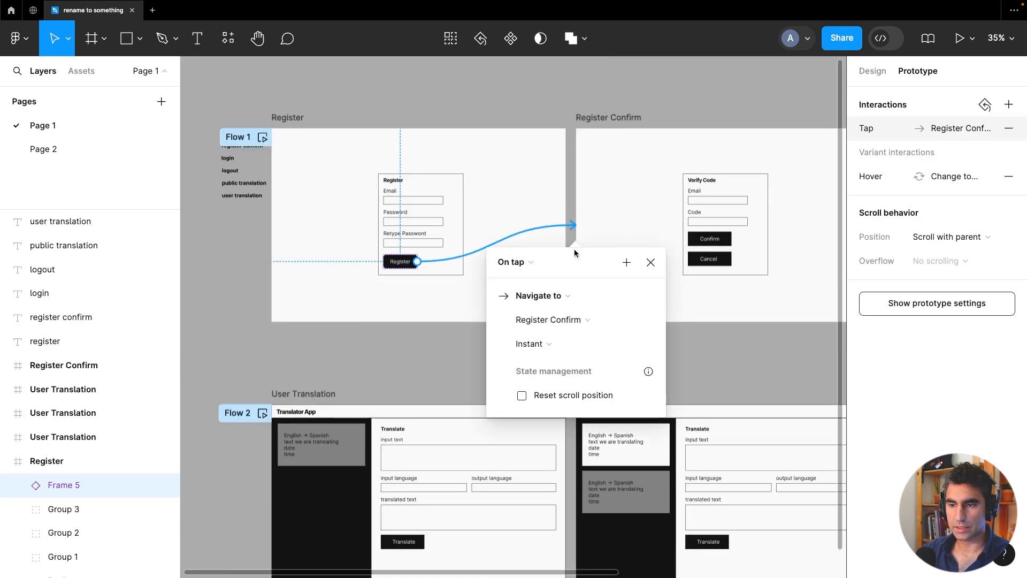
pyautogui.click(360, 191)
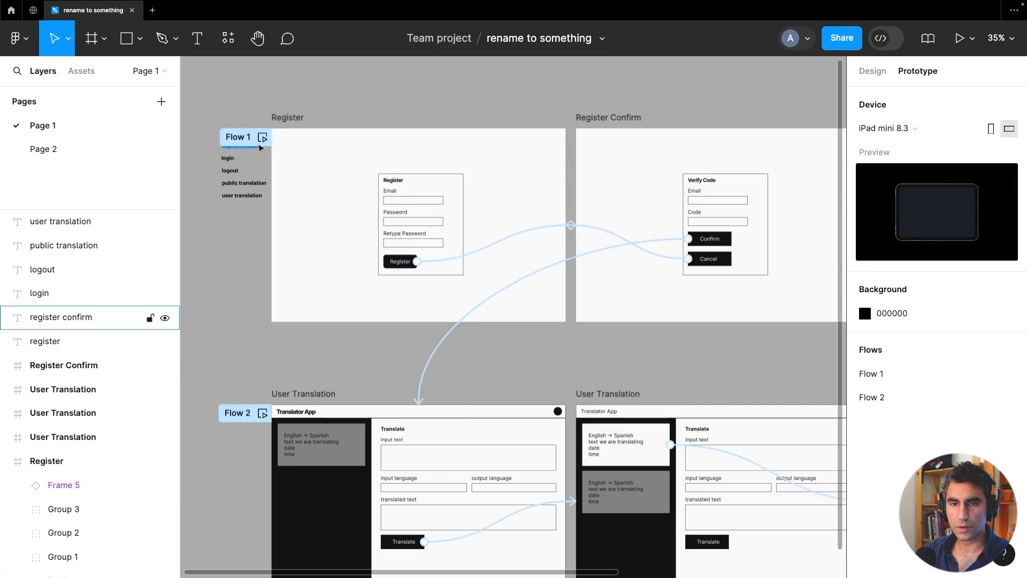